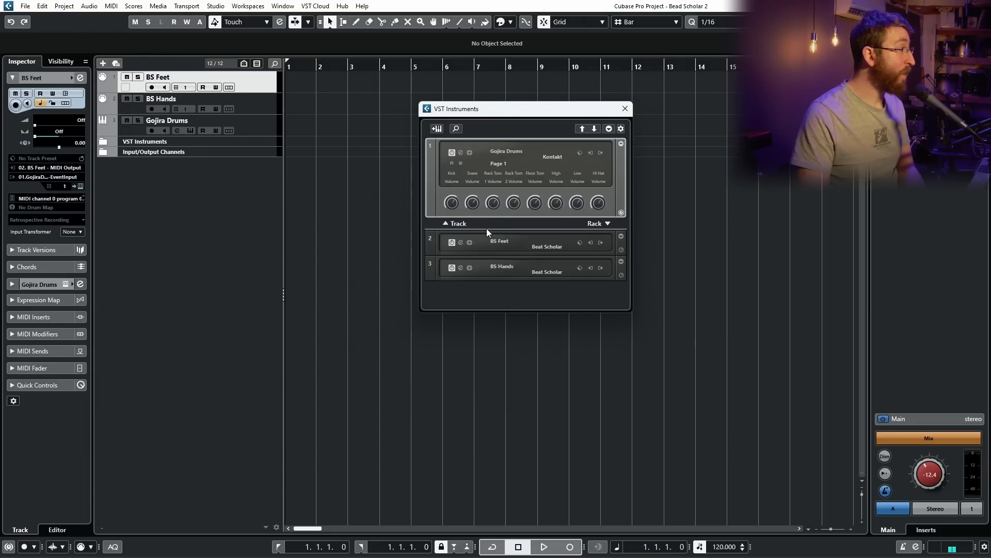
Open the BS Hands Beat Scholar instance and examine its preset menu options, closing the VST Instruments rack when finished
click(461, 266)
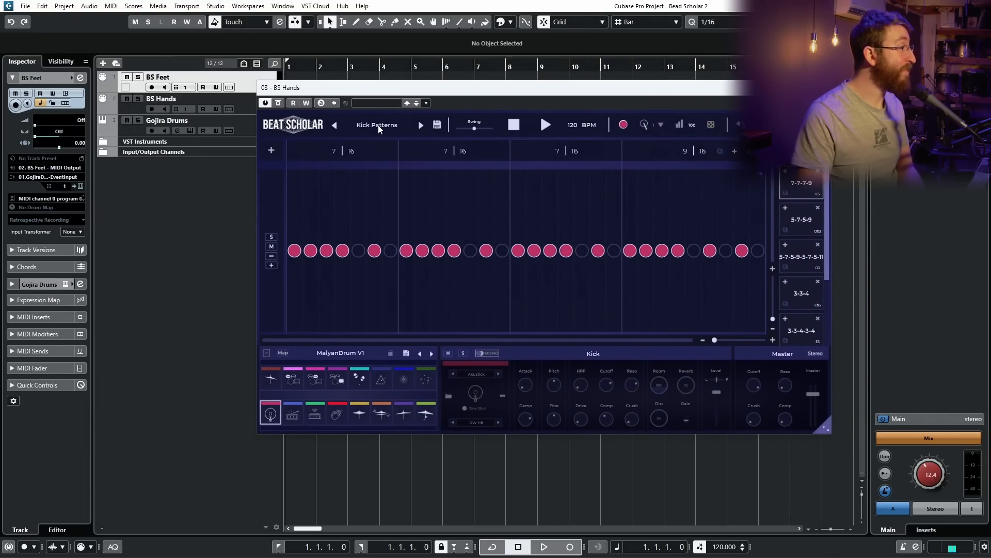
click(378, 125)
mouse_move(417, 367)
mouse_move(510, 353)
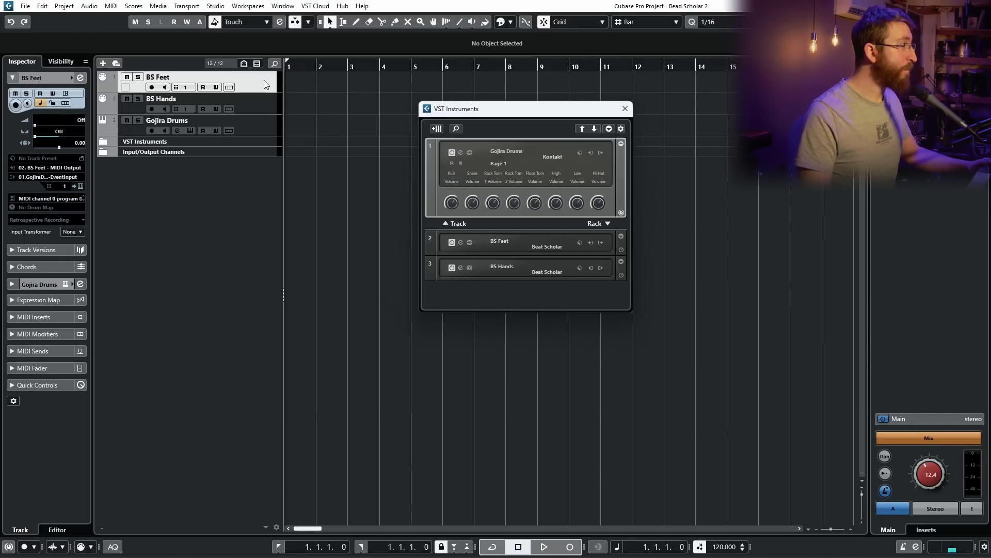
click(627, 109)
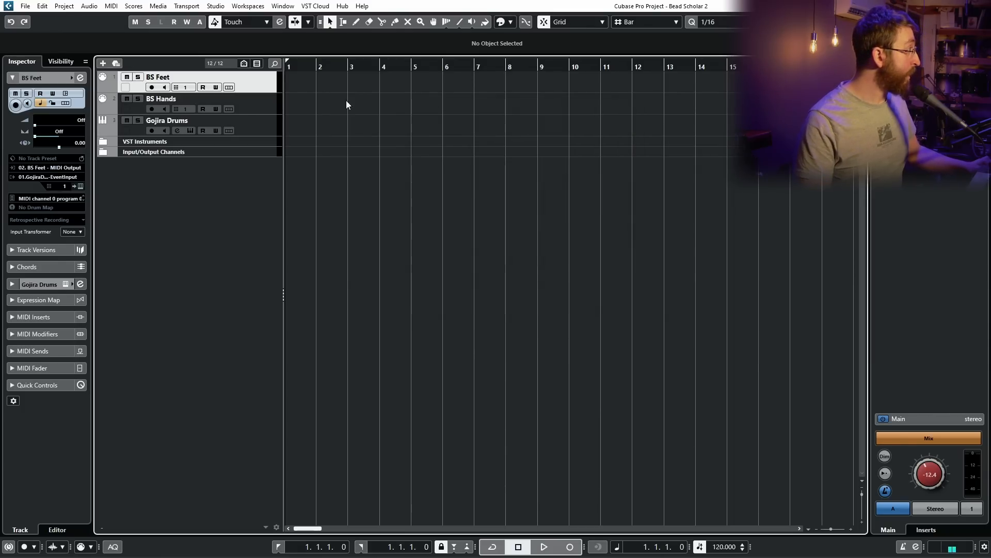
Examine both MIDI mapping pages of the Gojira Drums Kontakt instrument, then close its window
click(256, 125)
click(80, 186)
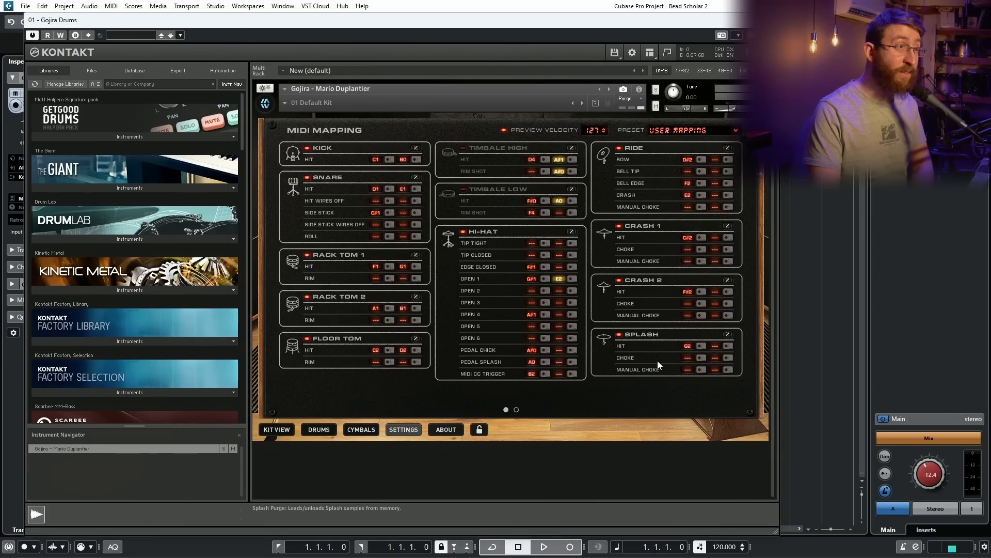
click(516, 409)
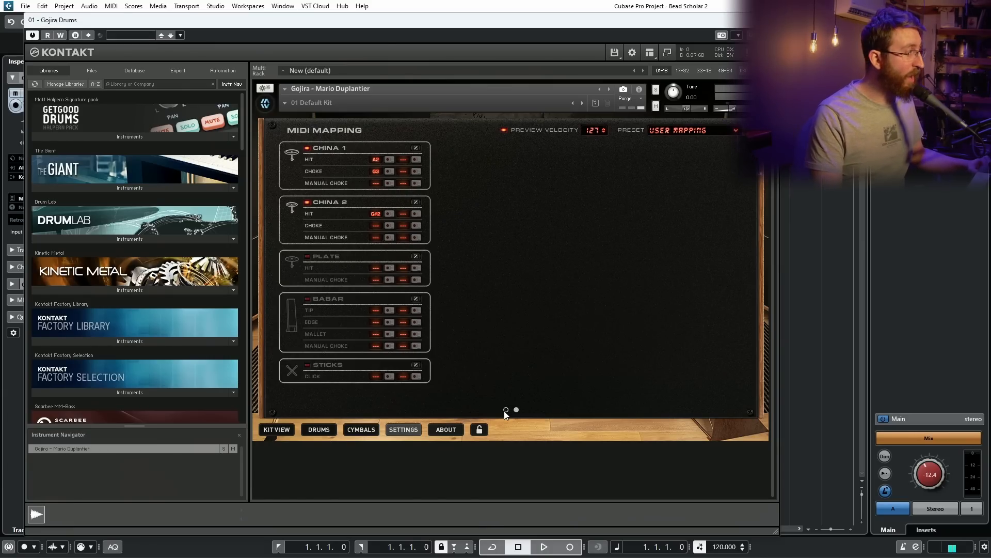
click(505, 410)
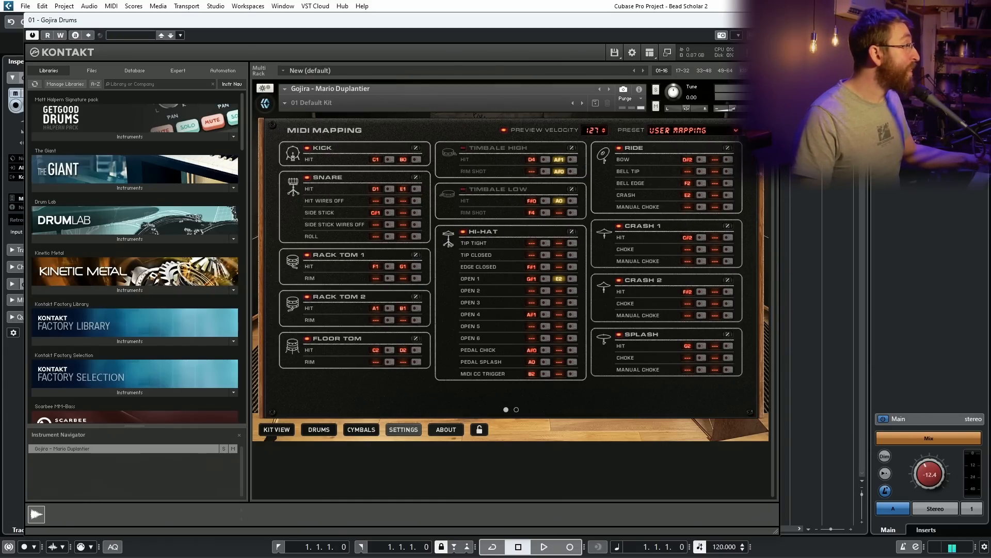
click(768, 21)
click(580, 182)
click(257, 87)
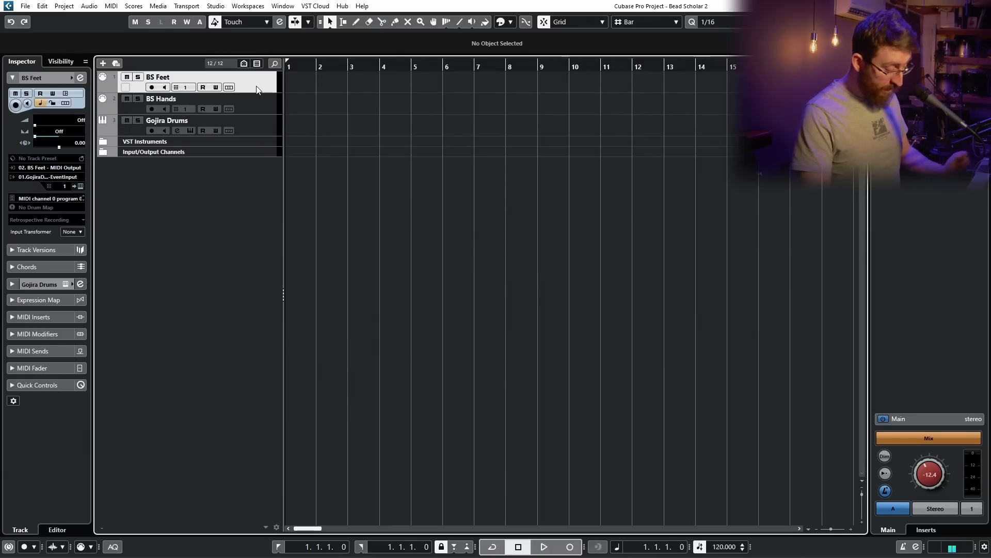
key(F11)
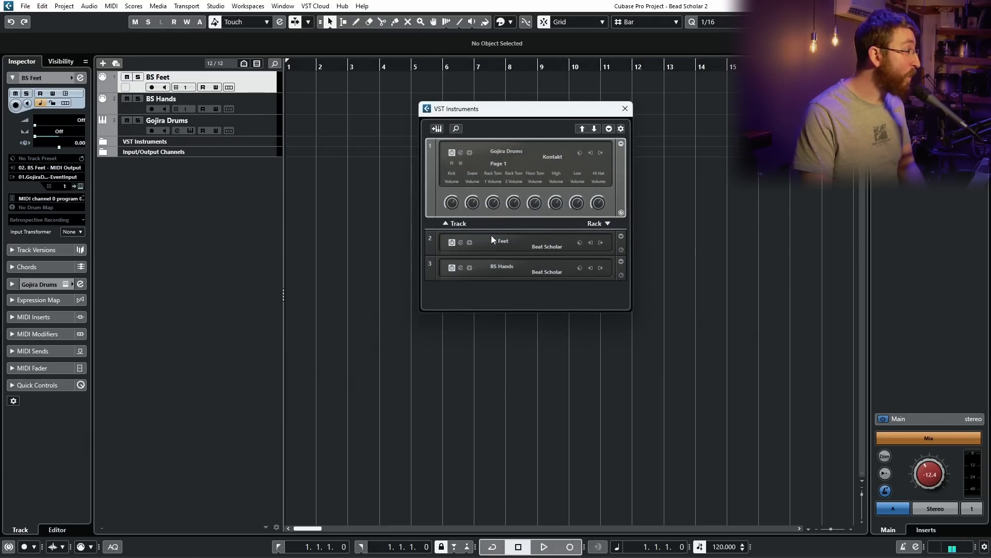
key(F11)
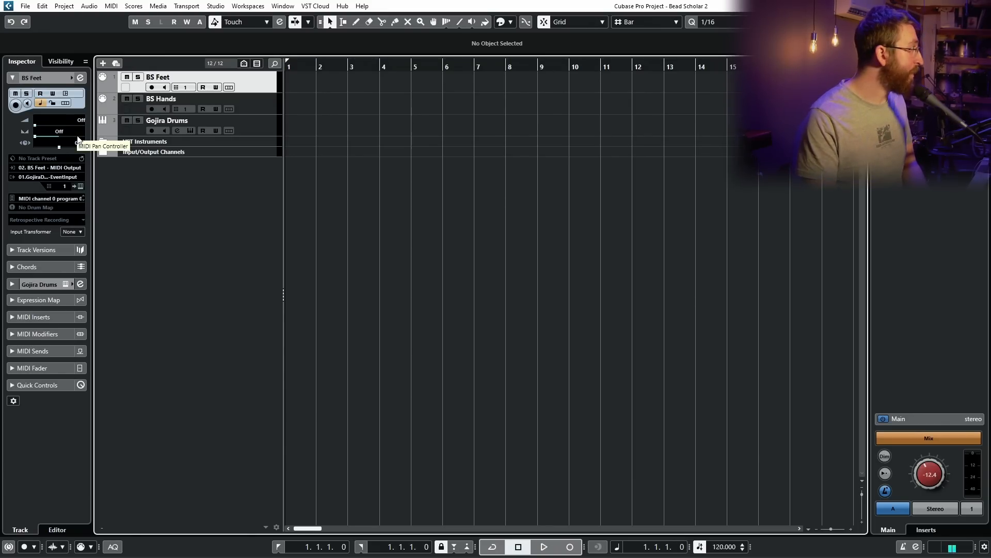
Check the MIDI input and output routing choices of the BS Feet track, leaving its assignments as they are
click(197, 98)
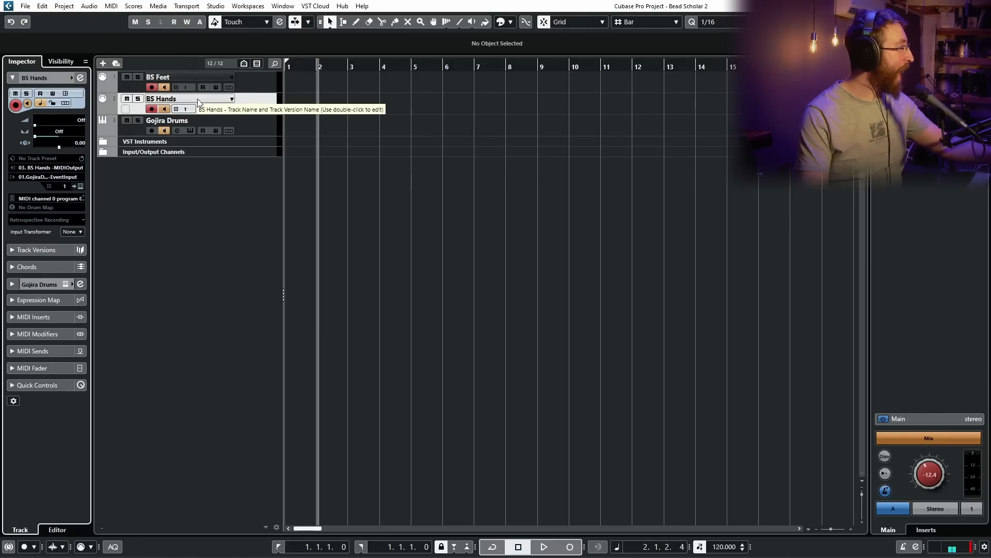
click(197, 76)
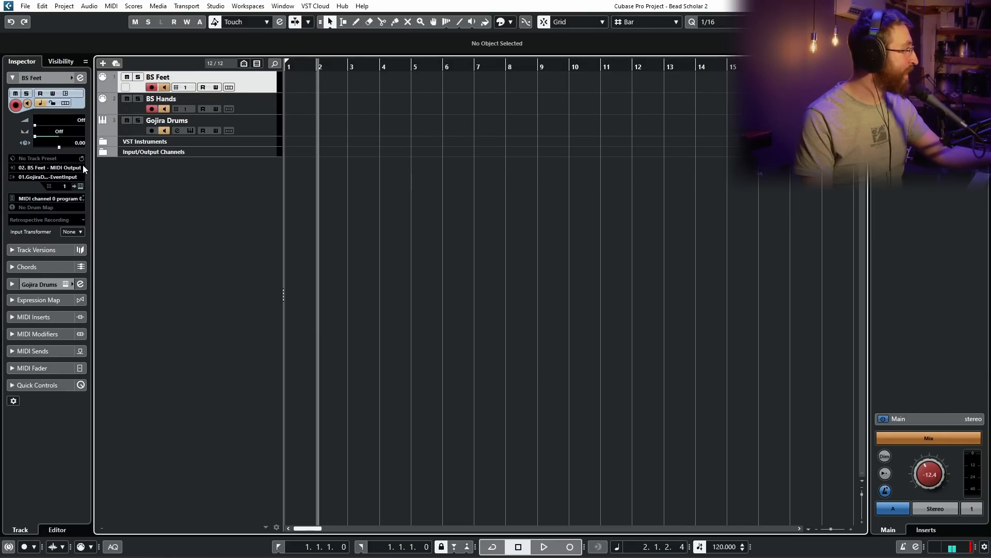
click(36, 169)
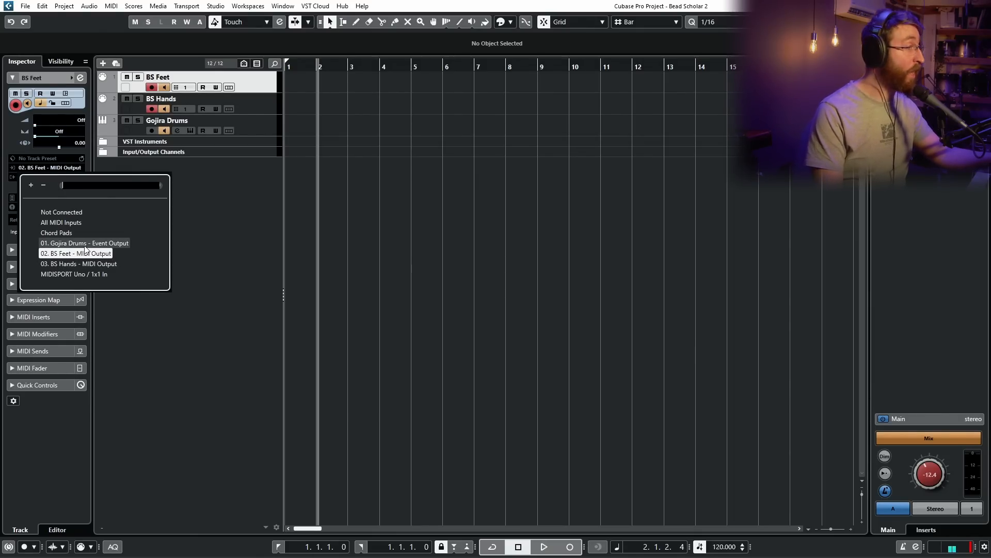
click(259, 91)
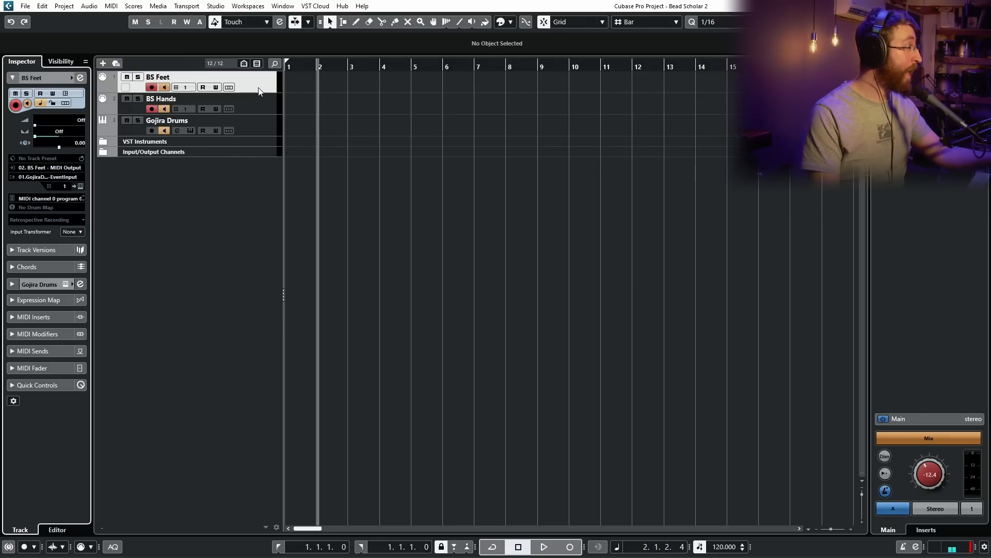
click(61, 177)
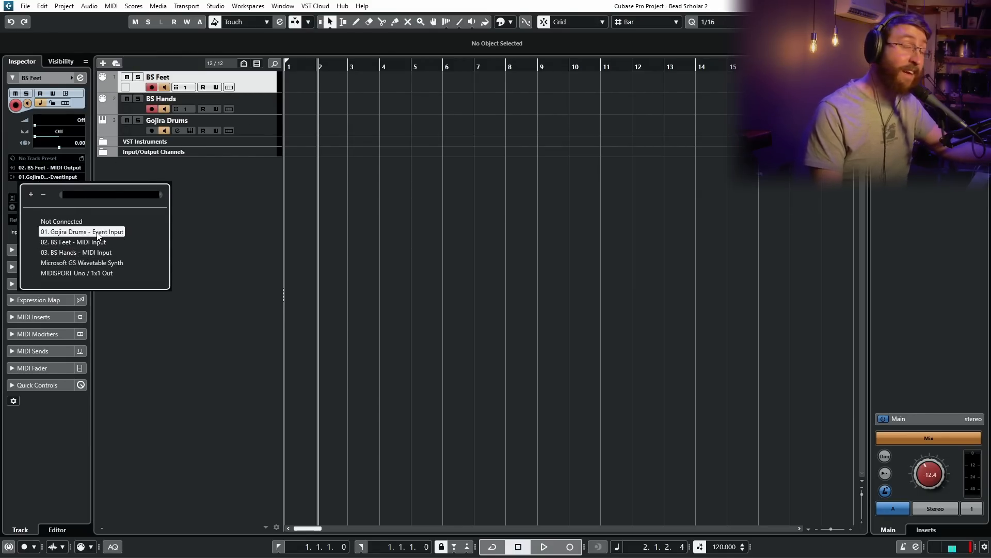
click(262, 117)
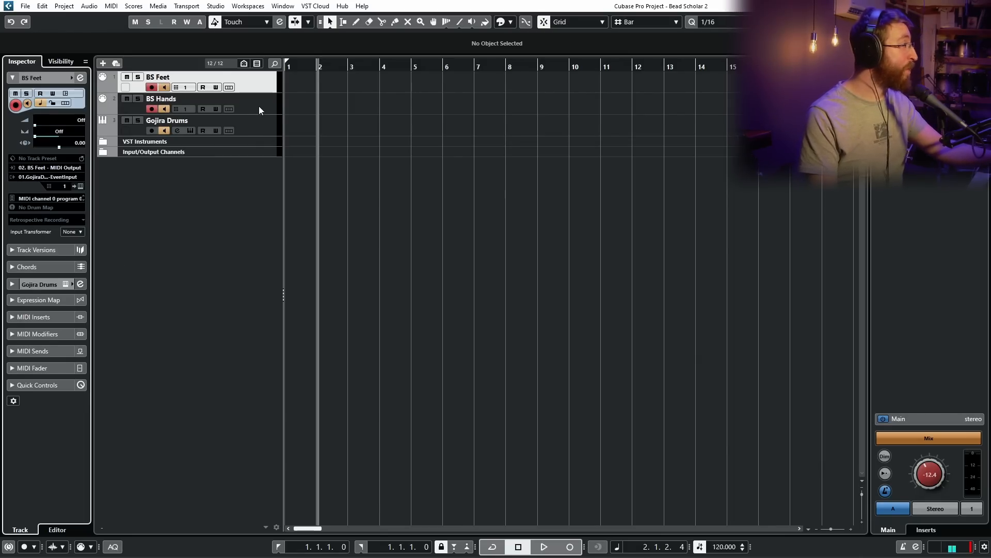
Check the MIDI input and output routing choices of the BS Hands track without changing its assignments
click(259, 107)
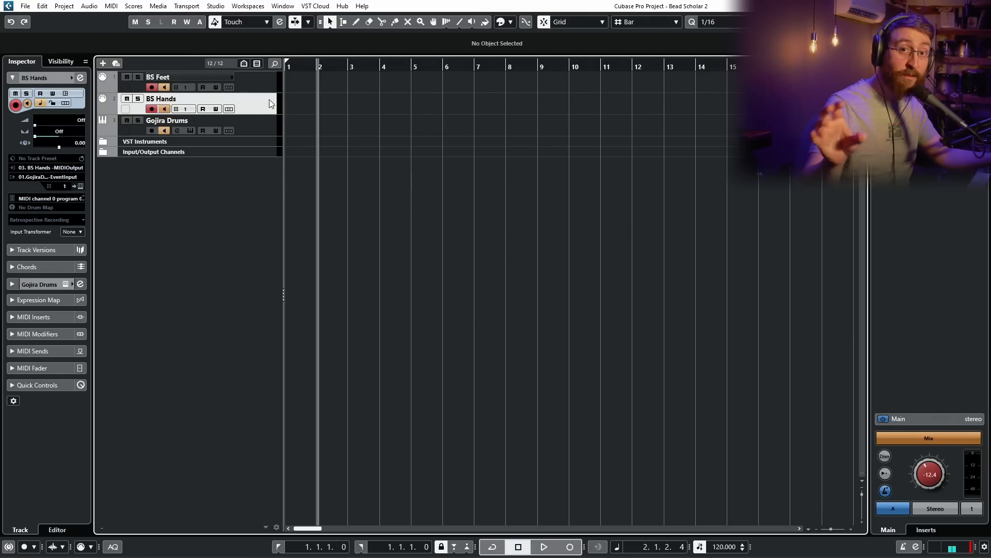
click(38, 168)
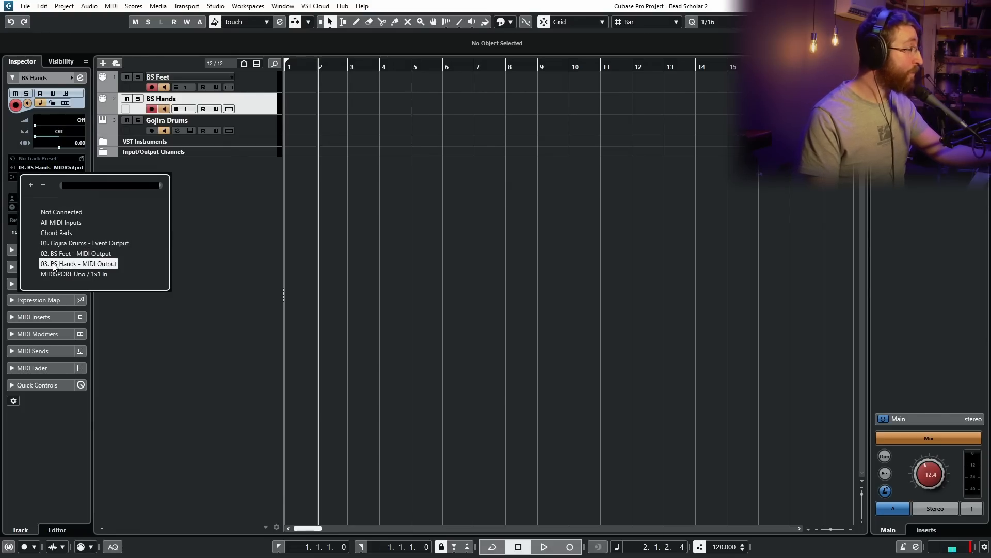
click(245, 111)
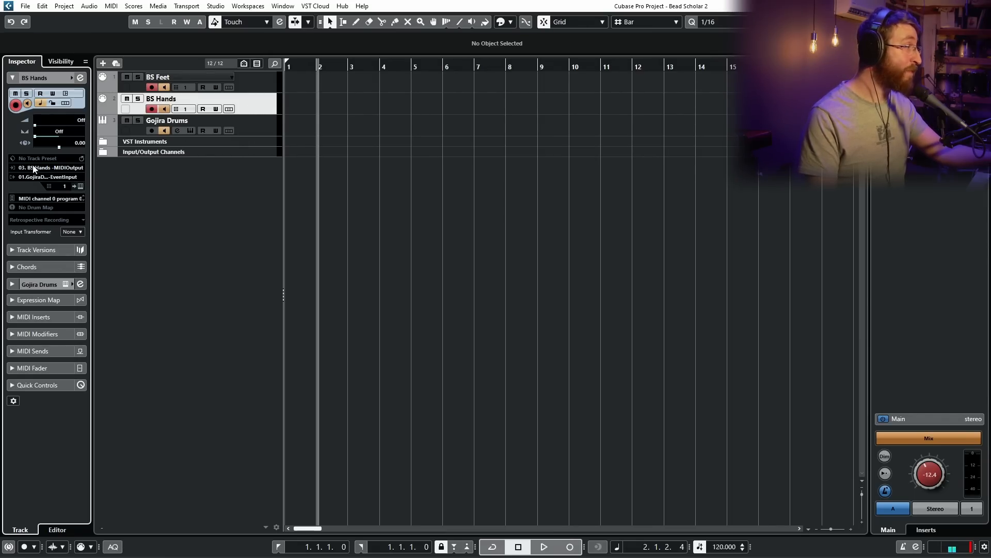
click(46, 178)
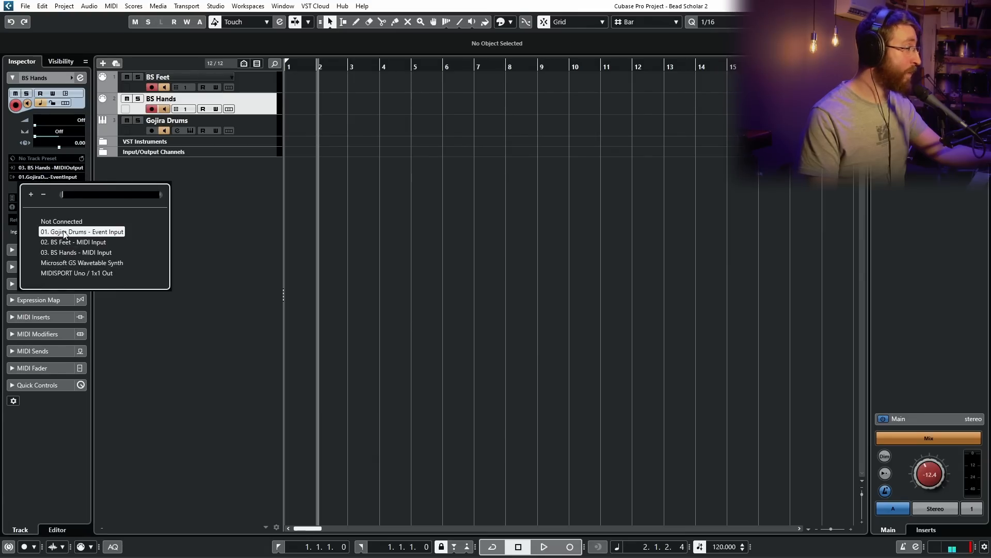
click(266, 98)
Select the BS Hands track and move the playhead back to the start of the project at bar 1
click(267, 86)
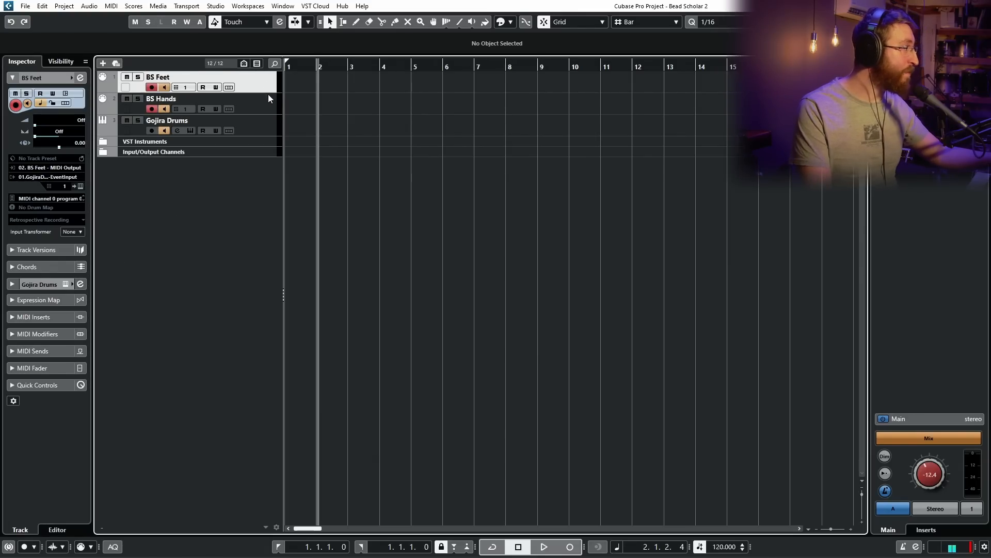
click(267, 103)
drag(289, 66, 243, 74)
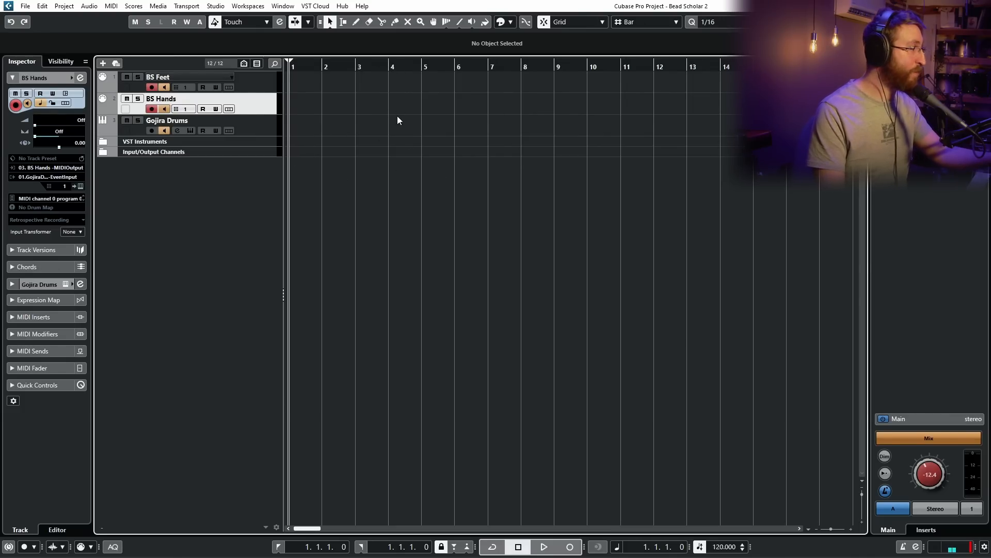
click(252, 120)
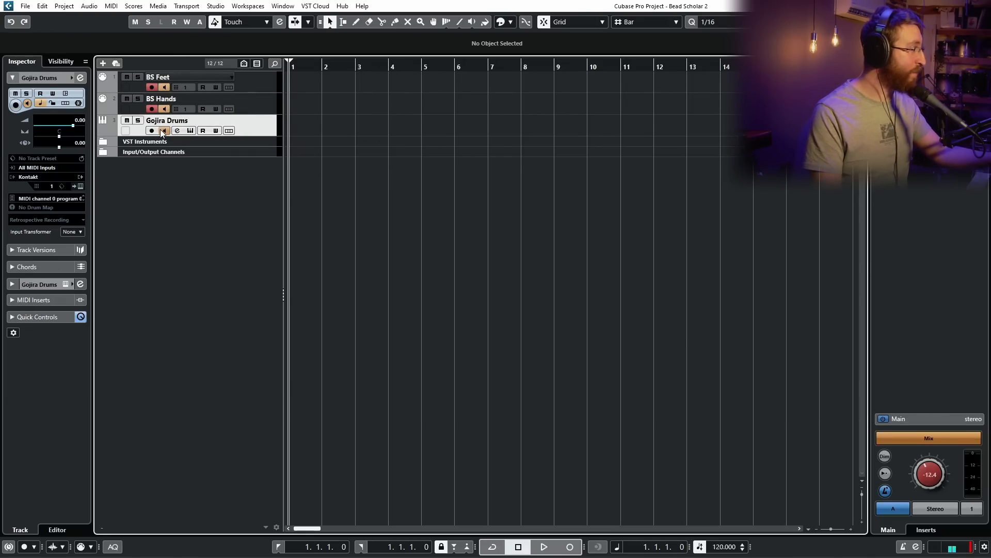
click(258, 100)
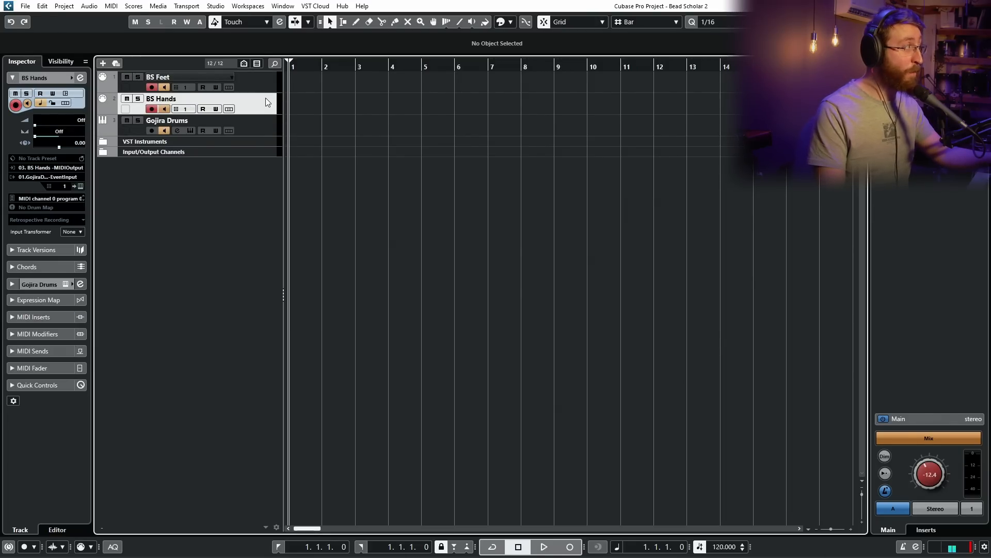
click(266, 85)
click(265, 98)
click(266, 121)
click(260, 102)
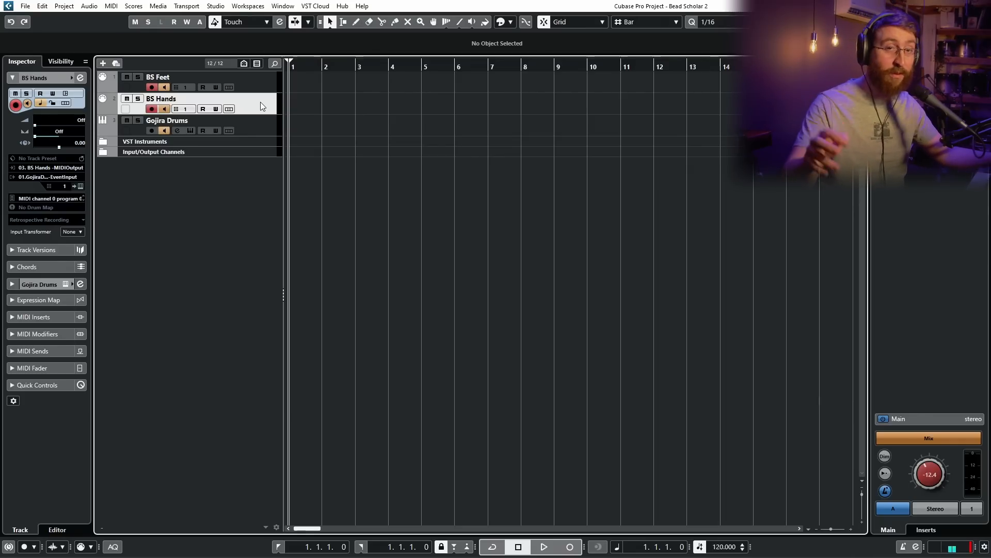
click(253, 81)
click(252, 127)
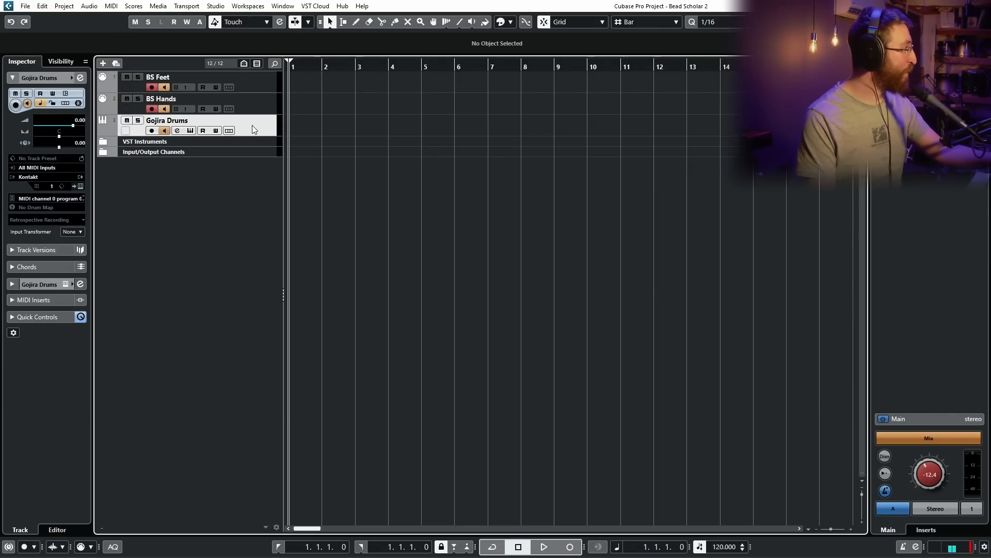
click(259, 109)
click(259, 90)
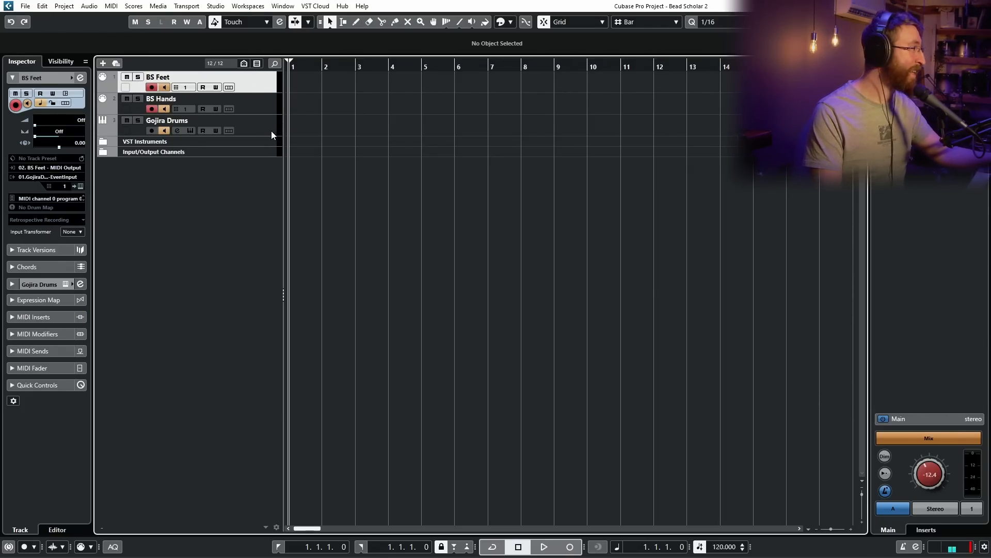
click(271, 131)
click(260, 104)
click(261, 89)
click(264, 121)
click(263, 106)
click(260, 124)
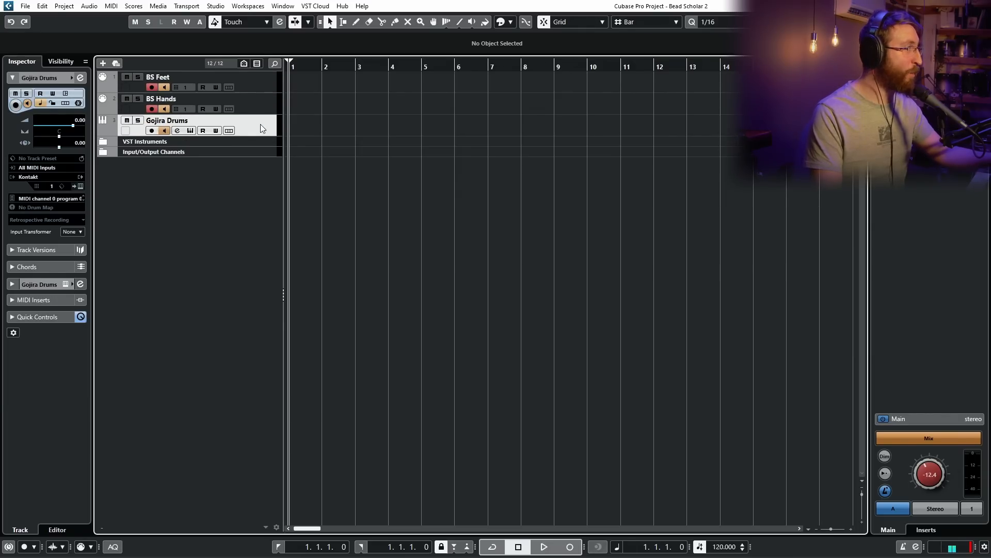
click(259, 107)
click(256, 129)
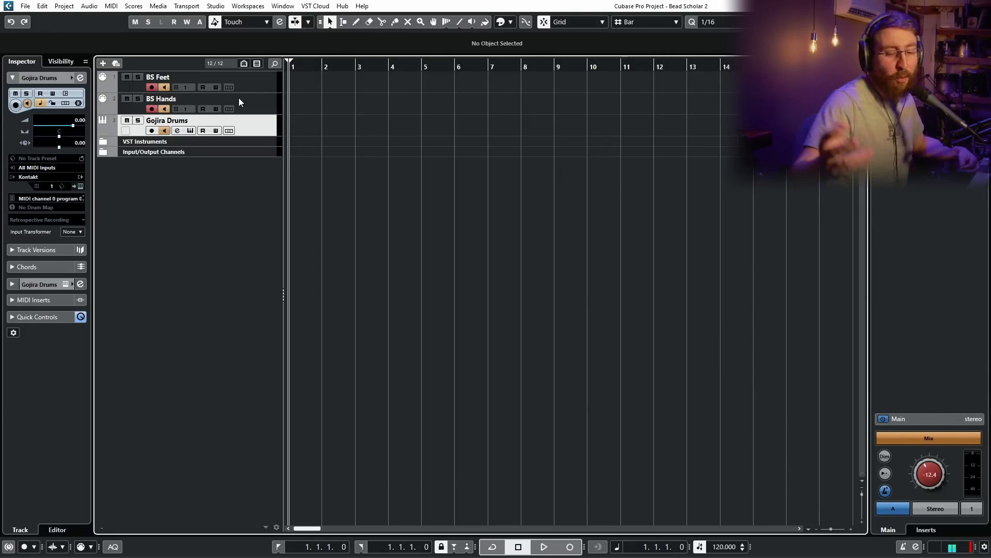
Select the BS Feet track, and turn off monitoring and record-enable on the BS Hands track
key(Up)
key(Up)
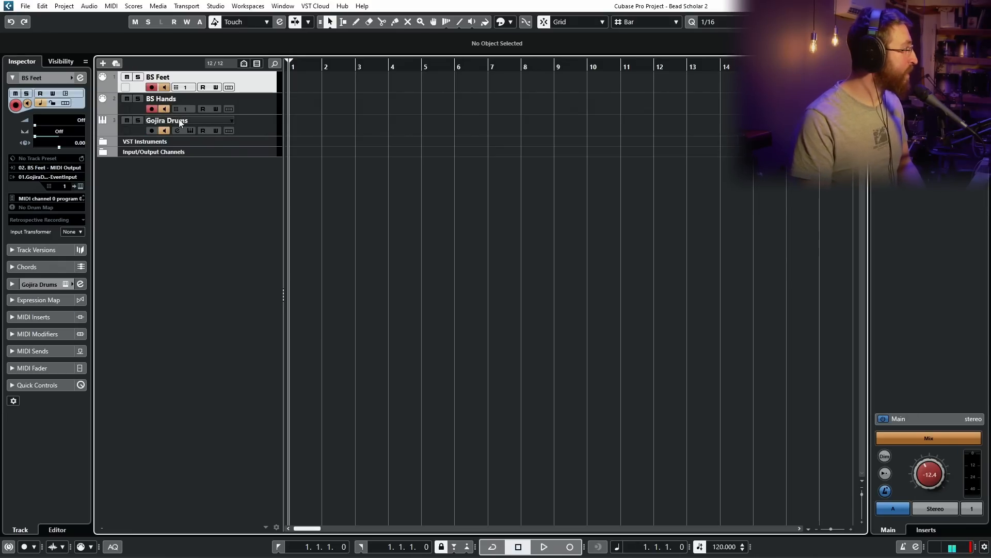
click(165, 109)
click(151, 109)
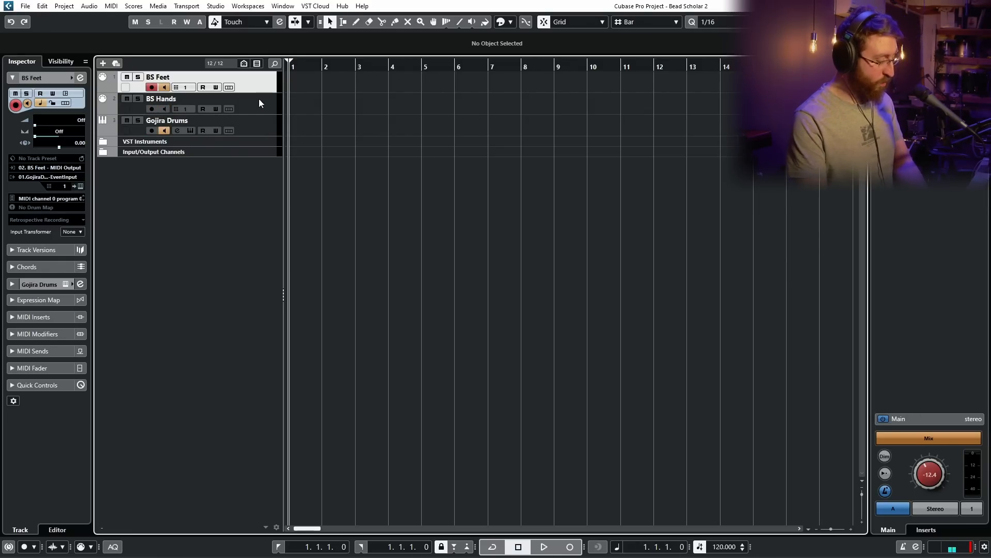
Open the BS Feet Beat Scholar instance from the VST Instruments rack, close the rack and reposition the plug-in window
key(F11)
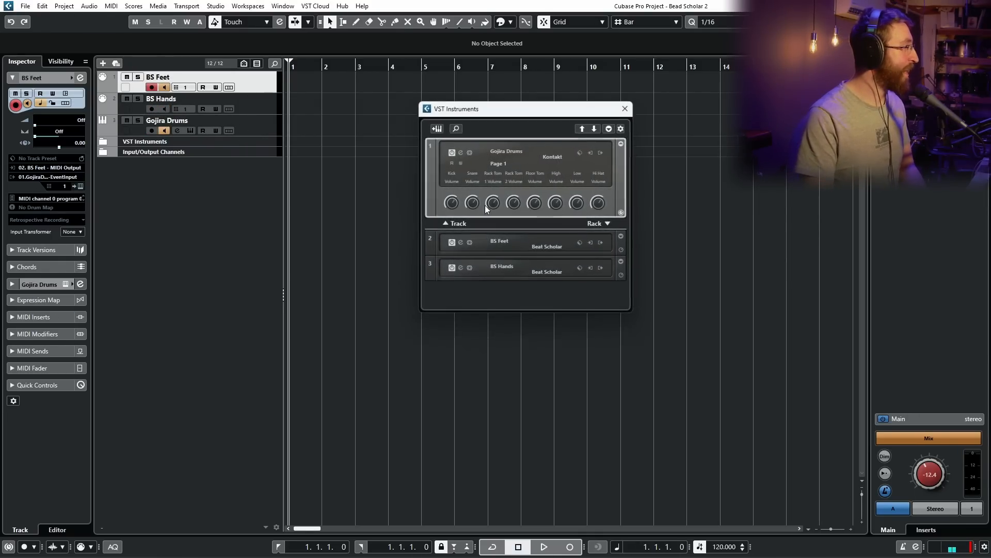
click(460, 243)
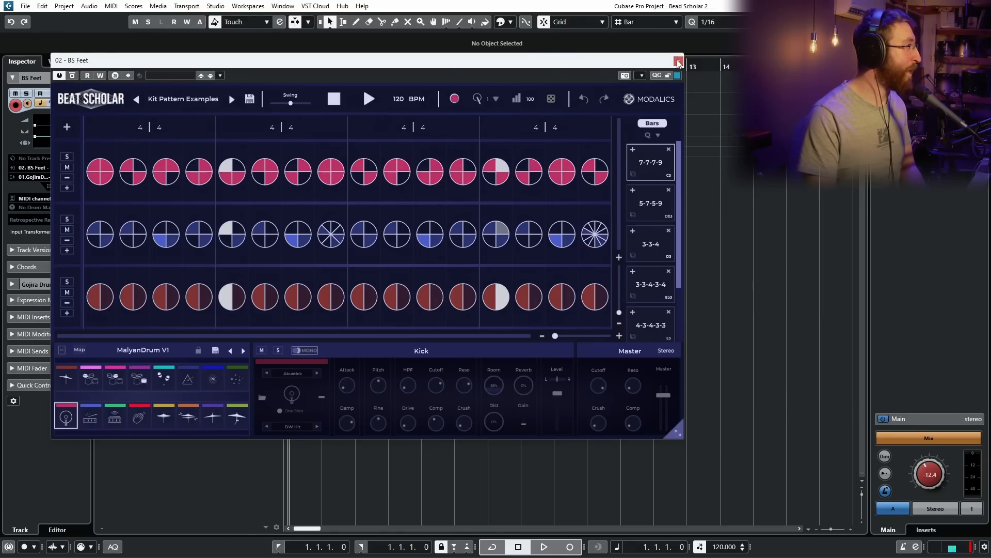
drag(652, 62, 747, 140)
click(626, 110)
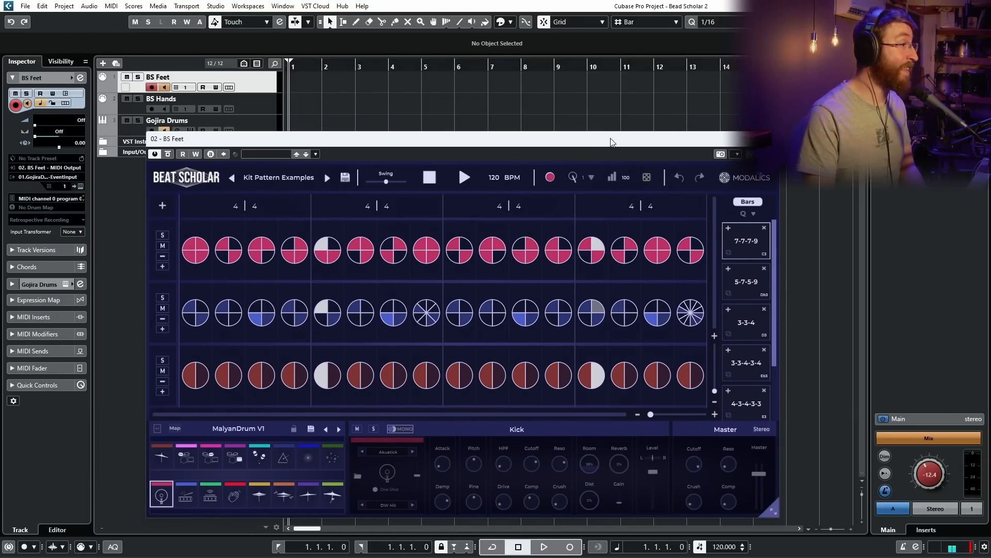
drag(611, 142, 543, 114)
Examine which Beat Scholar modules are enabled for the BS Feet instance
click(209, 149)
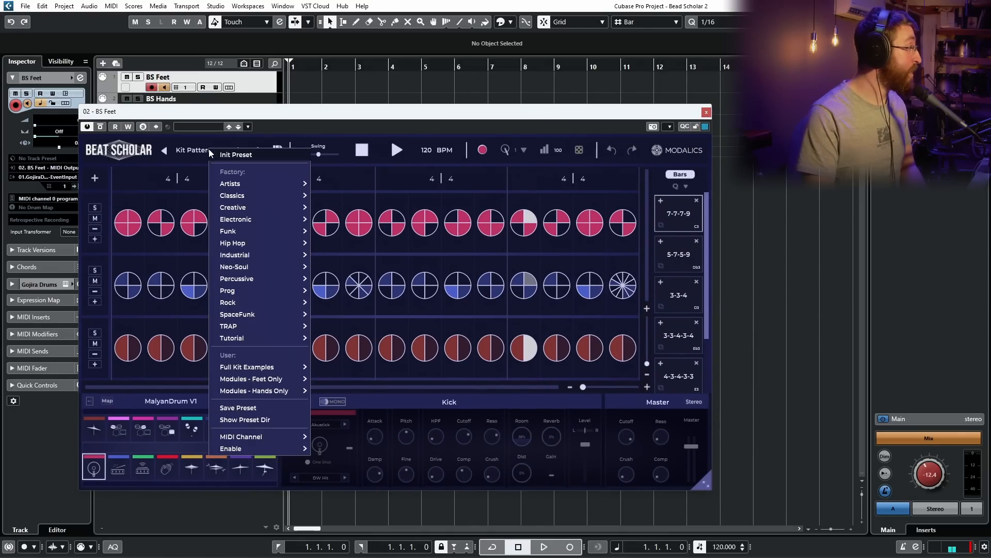
mouse_move(245, 447)
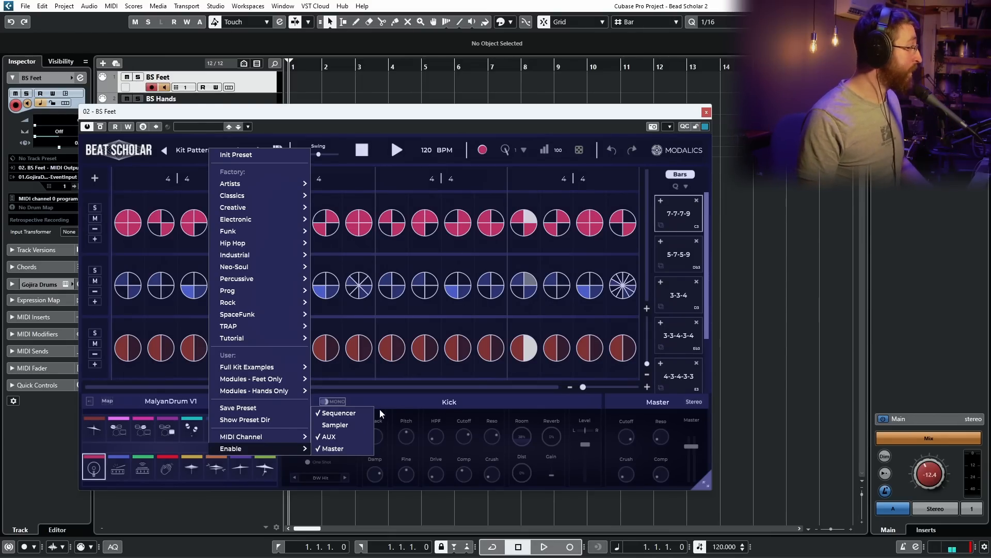
Audition the kick, snare, tom, hi-hat, ride and crash pads of the MalyanDrum V1 kit in the BS Feet instance
click(444, 401)
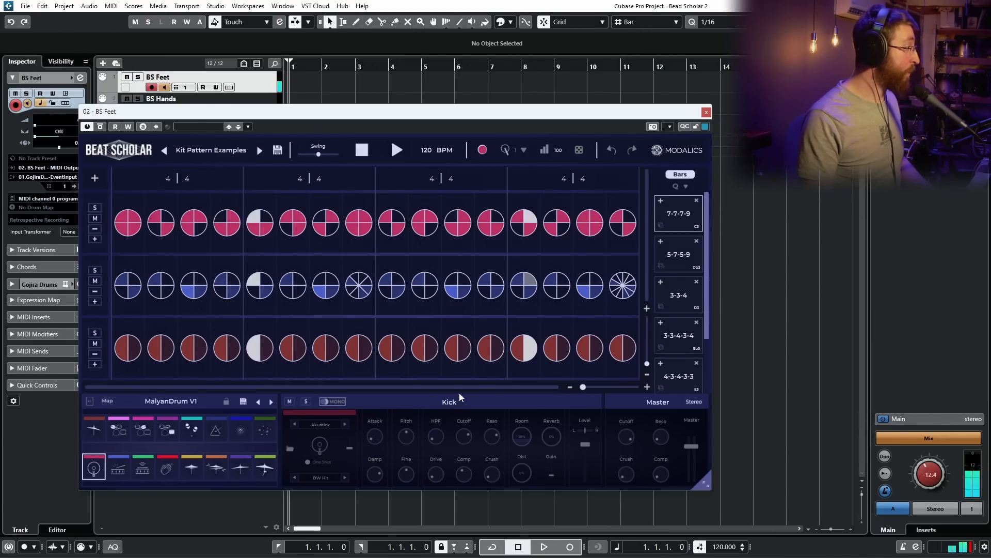
click(118, 468)
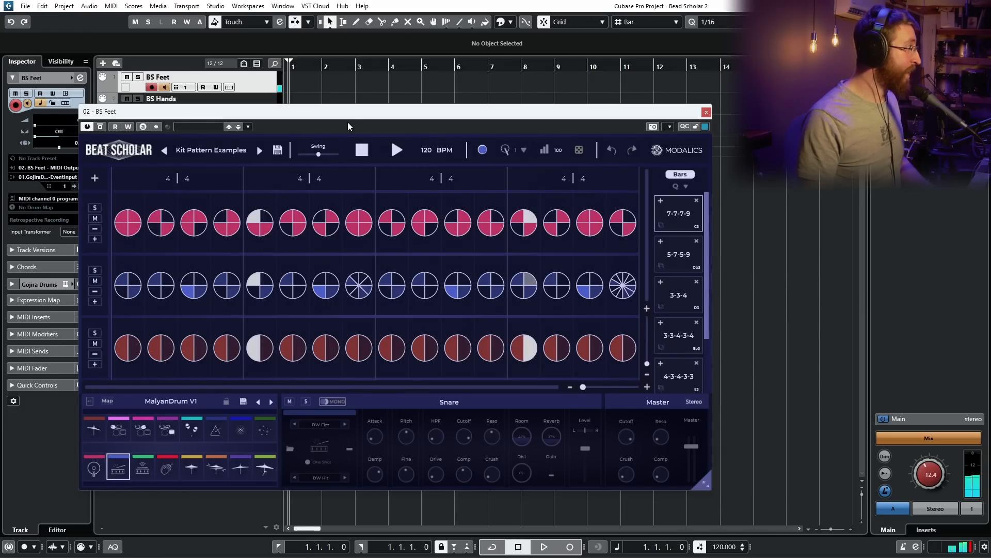
drag(348, 113, 356, 85)
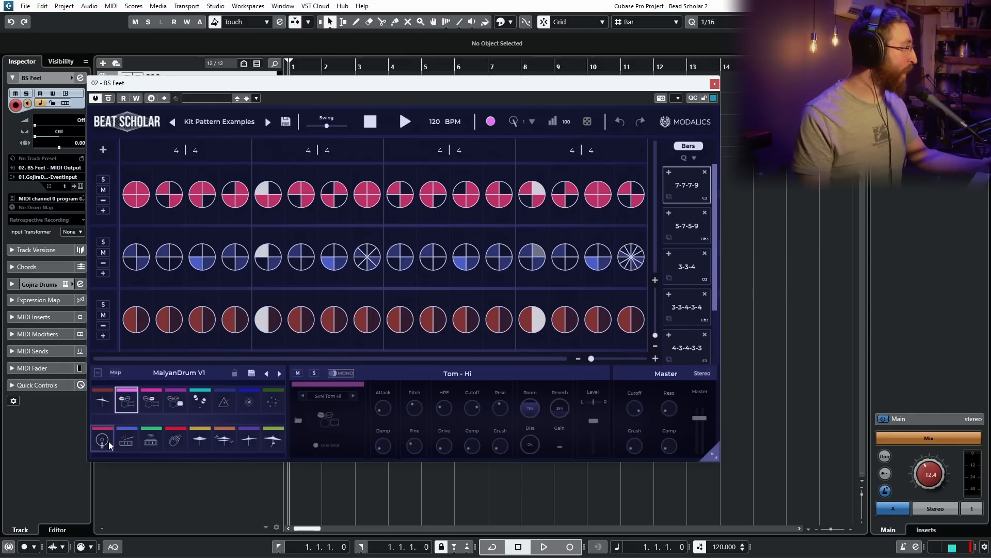
click(127, 440)
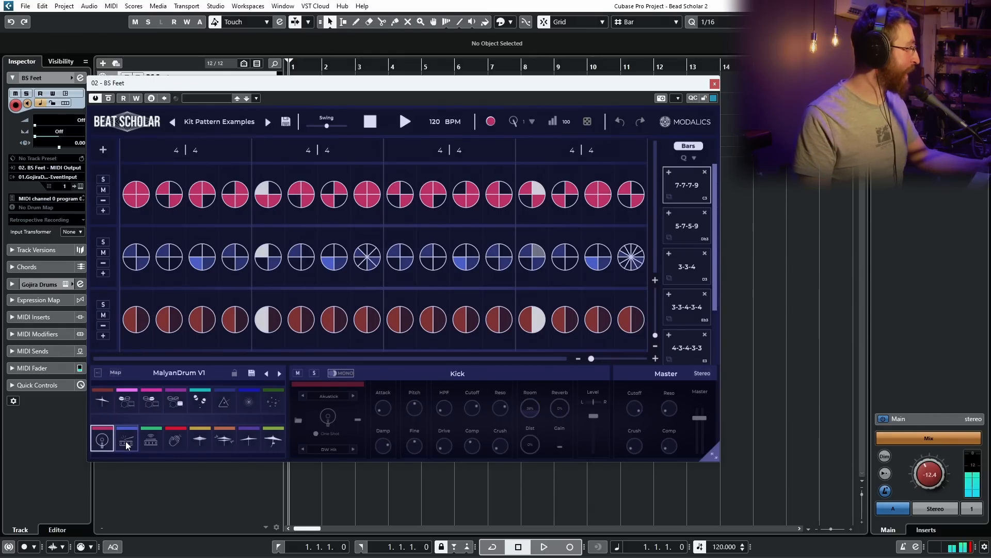
click(225, 440)
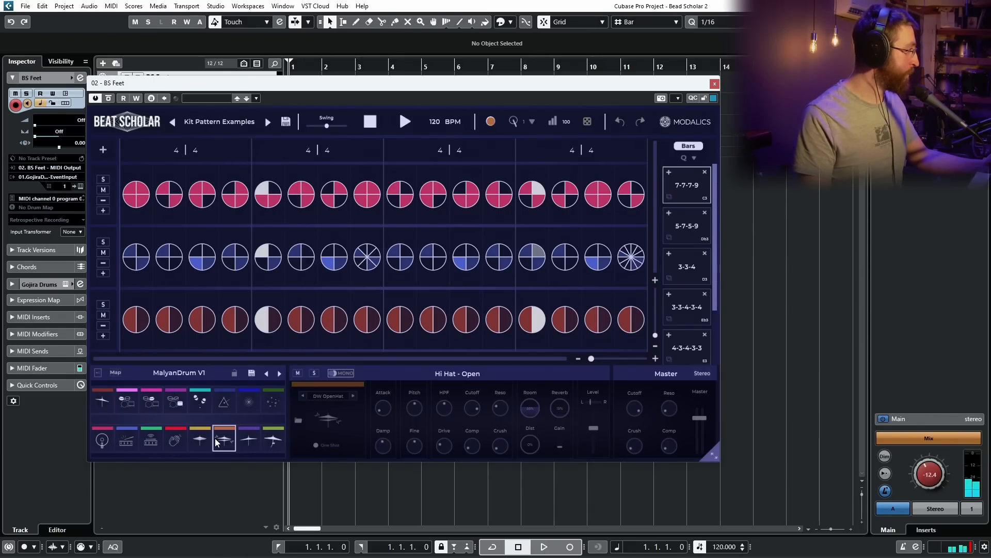
click(248, 440)
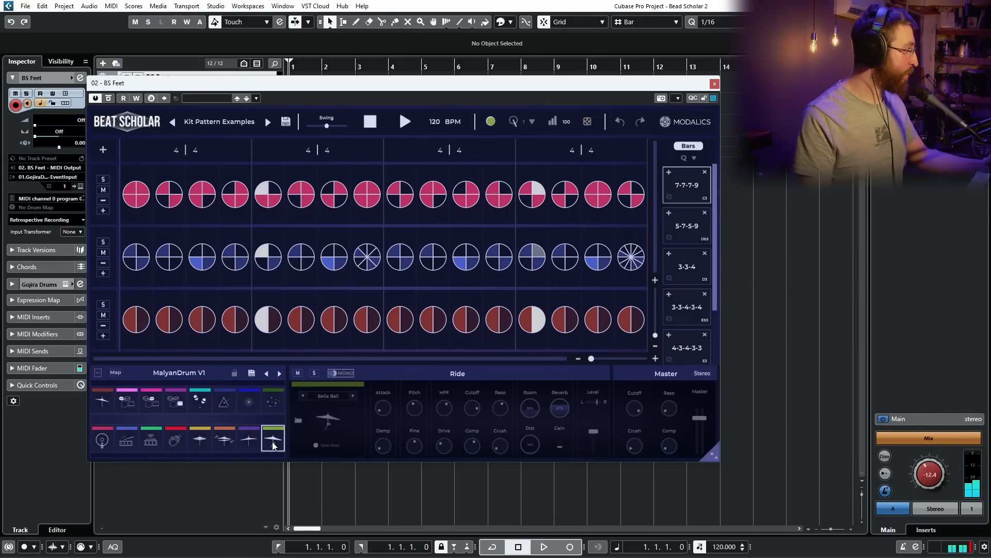
click(274, 445)
click(103, 401)
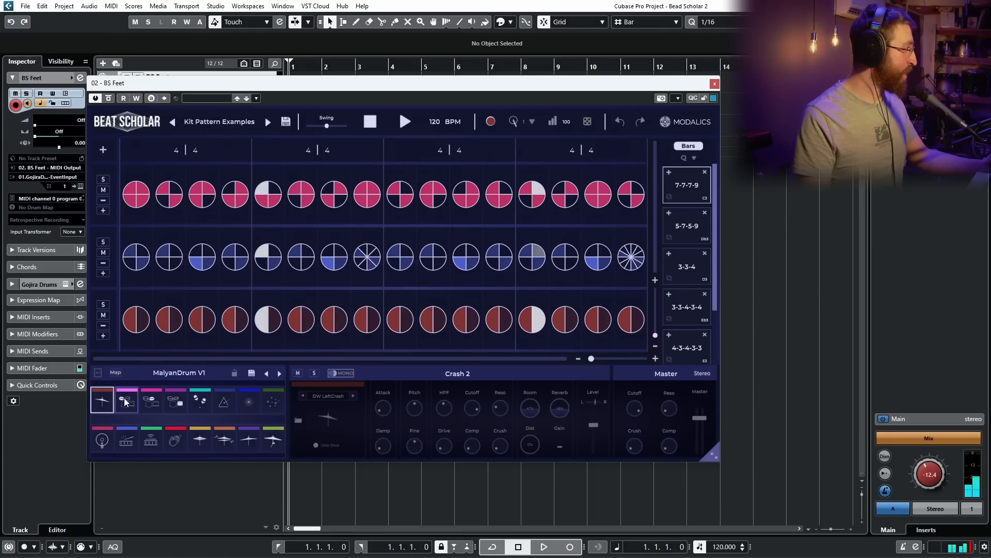
click(182, 407)
click(103, 440)
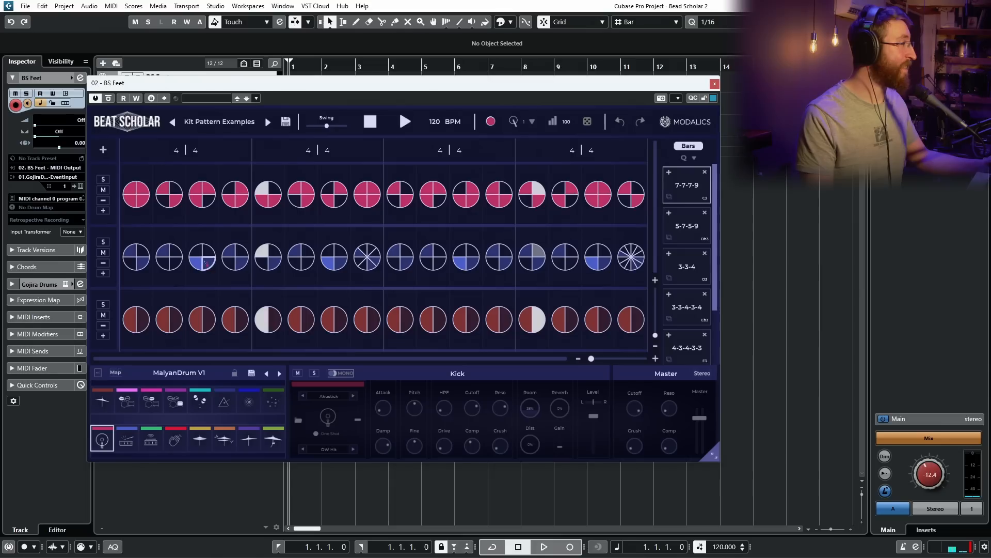
click(111, 409)
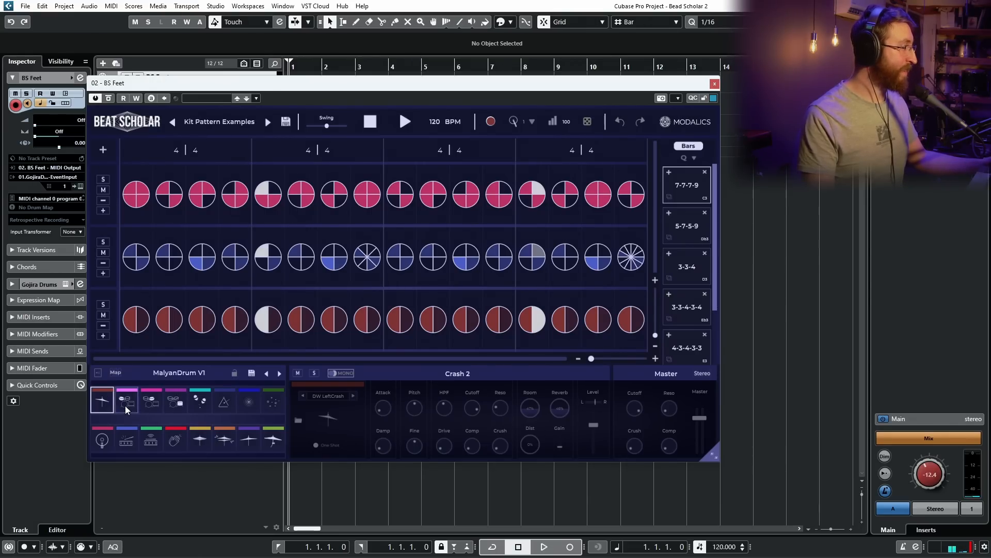
click(106, 407)
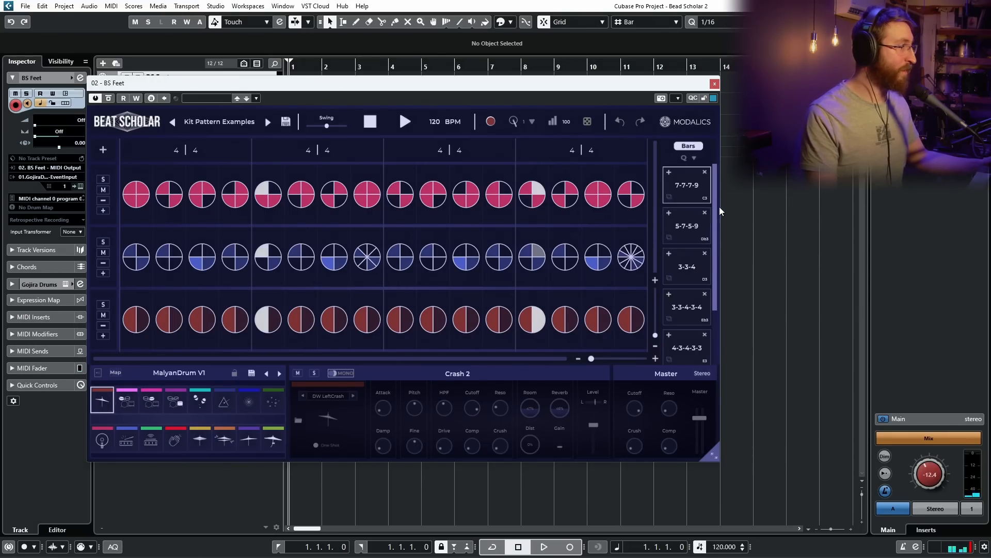
Reposition the BS Feet plug-in window and play back the 7-7-7-9 pattern of the Kit Pattern Examples preset
drag(600, 88, 630, 127)
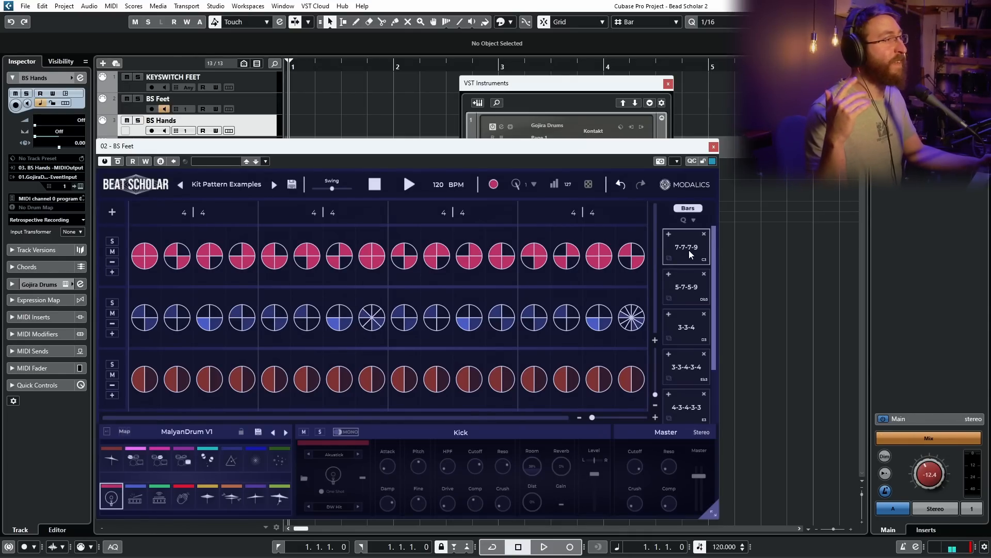
drag(528, 154, 565, 101)
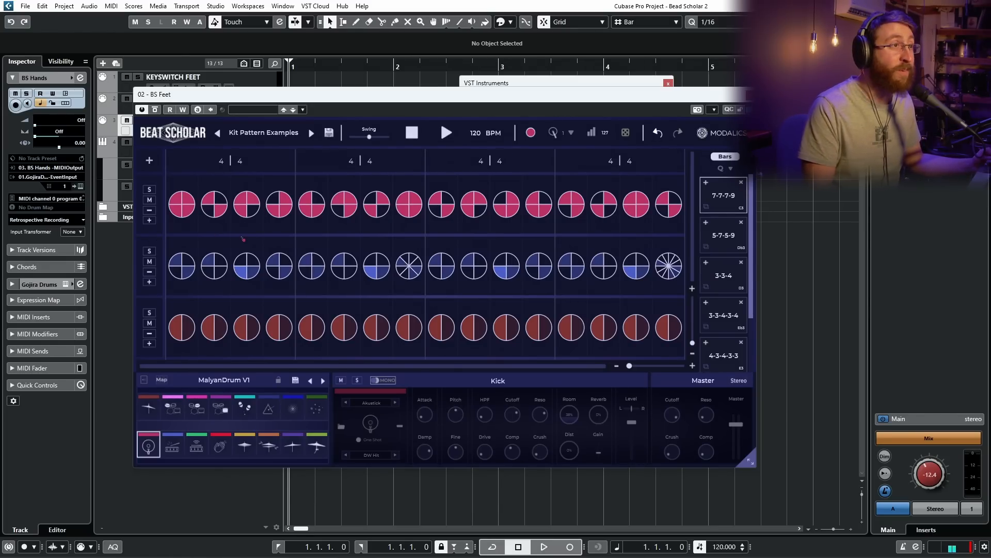
key(space)
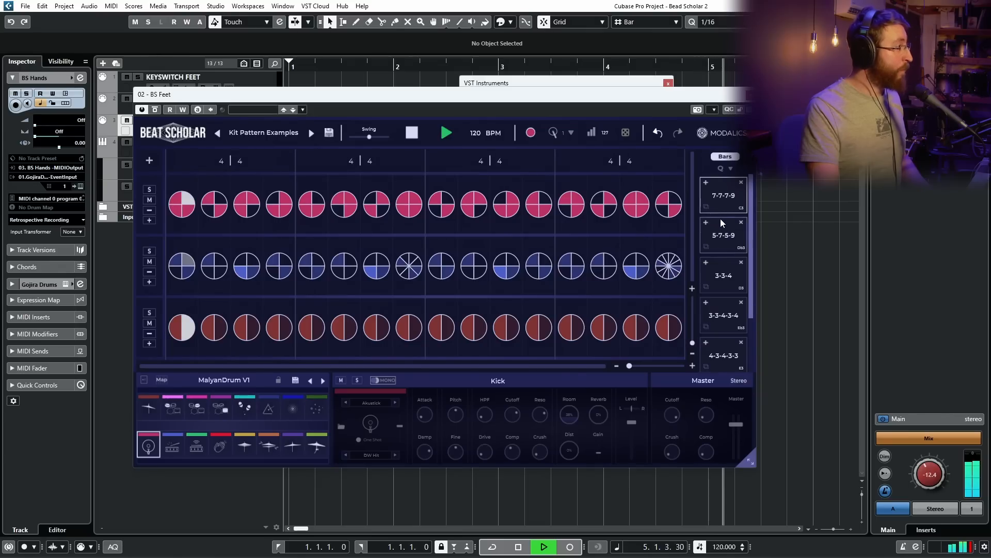
key(space)
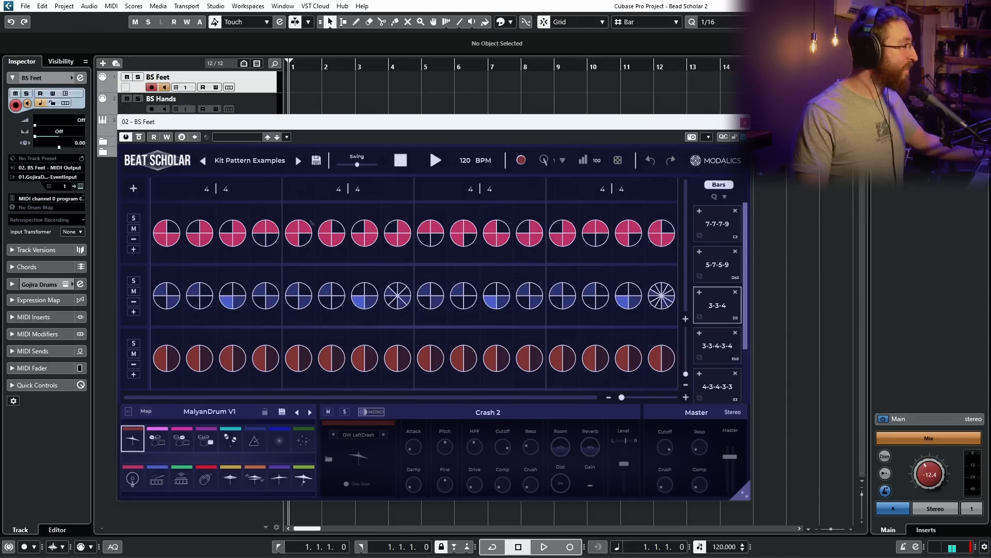
Load the Kick Modules - Chill preset from the user Modules - Feet Only presets into the BS Feet instance
click(263, 163)
mouse_move(310, 393)
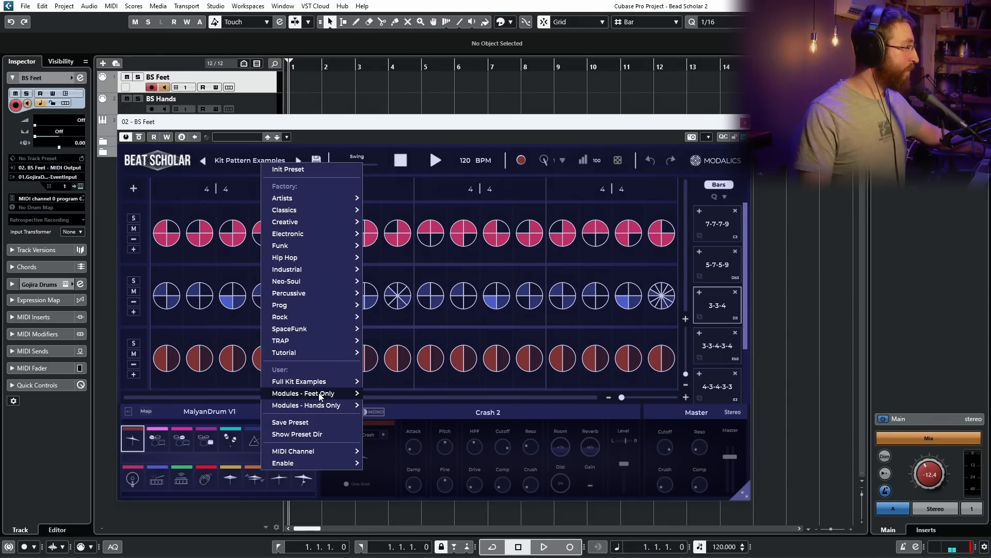
mouse_move(386, 382)
click(456, 358)
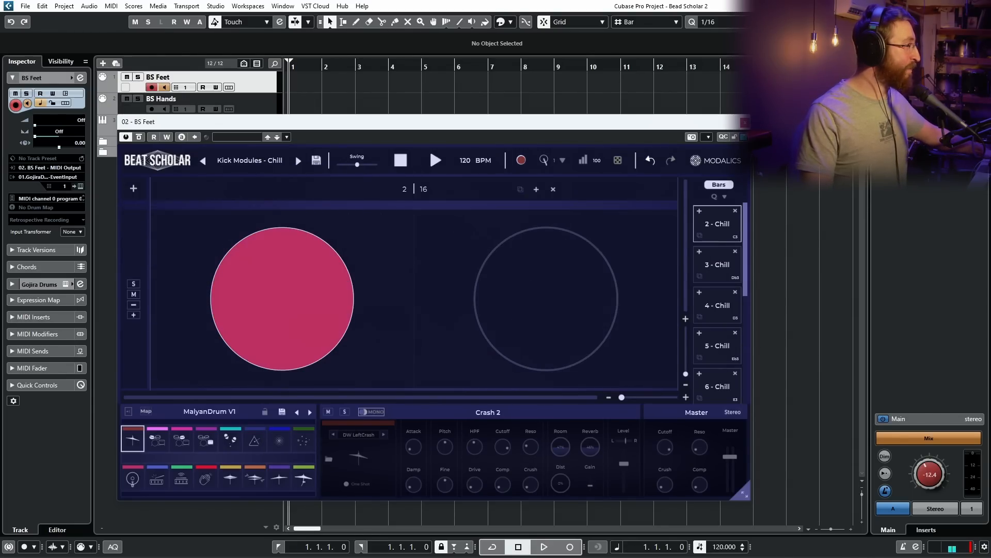
Examine the kick patterns from 2 - Chill to 6 - Chill in the BS Feet instance, finishing on 2 - Chill
click(695, 260)
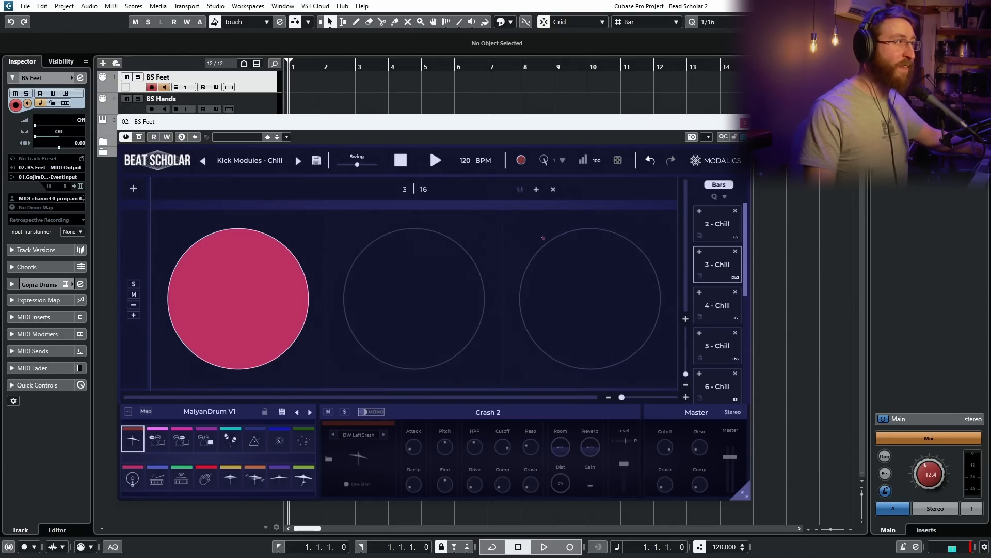
drag(424, 127, 495, 121)
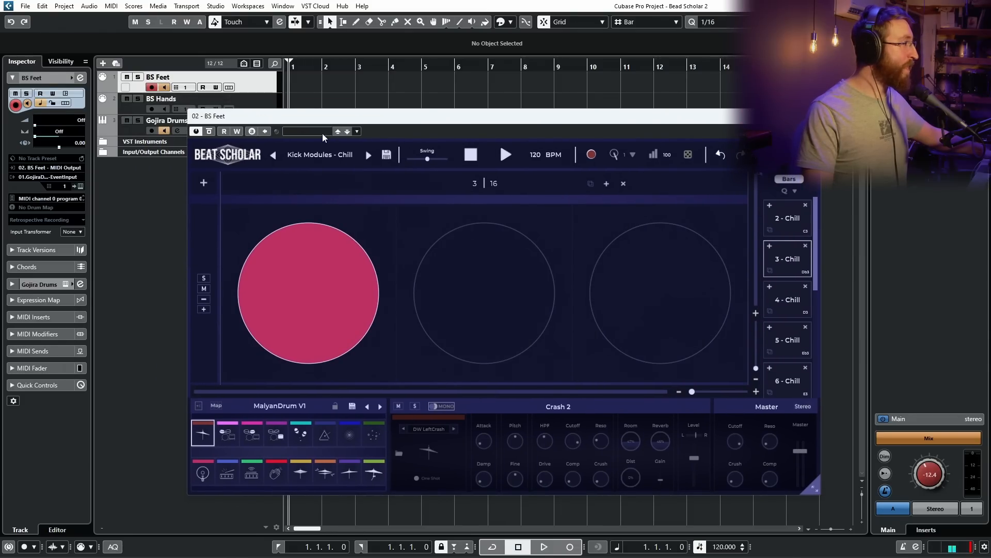
drag(350, 121, 409, 96)
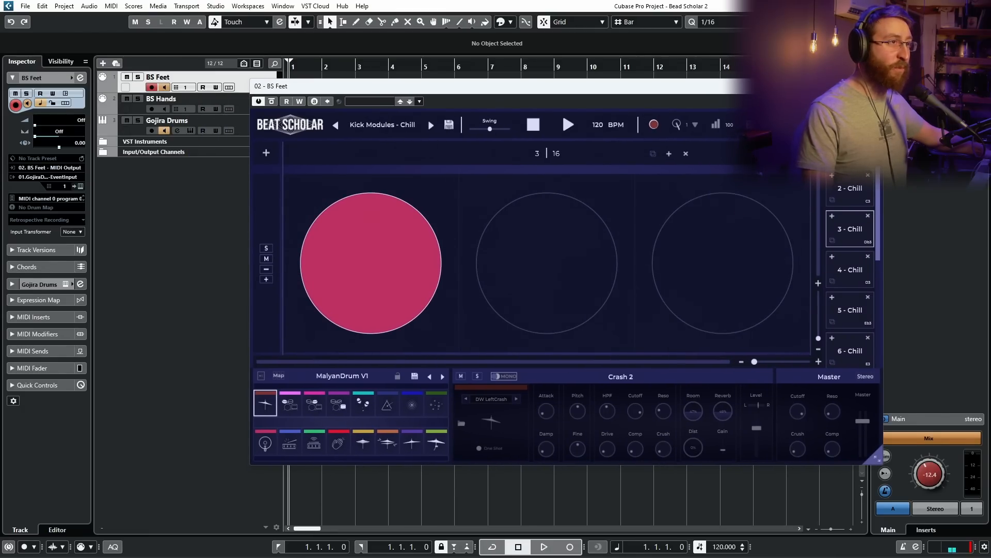
drag(529, 95, 388, 120)
click(708, 220)
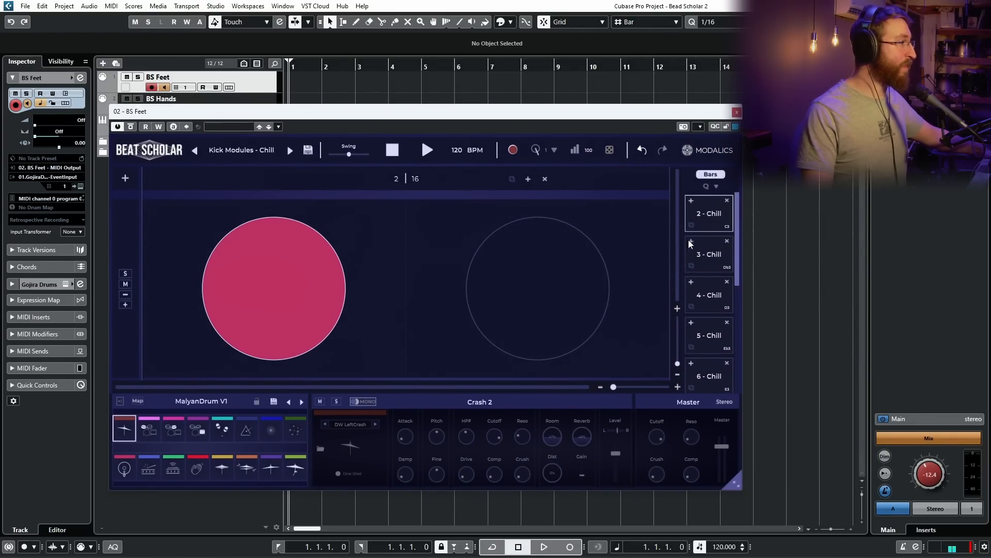
click(705, 258)
click(705, 299)
click(708, 339)
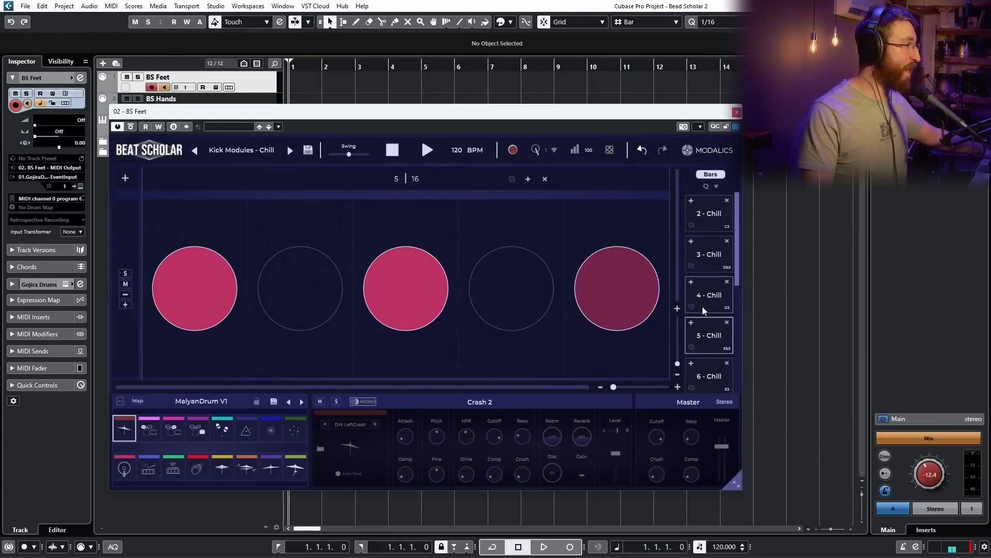
click(709, 375)
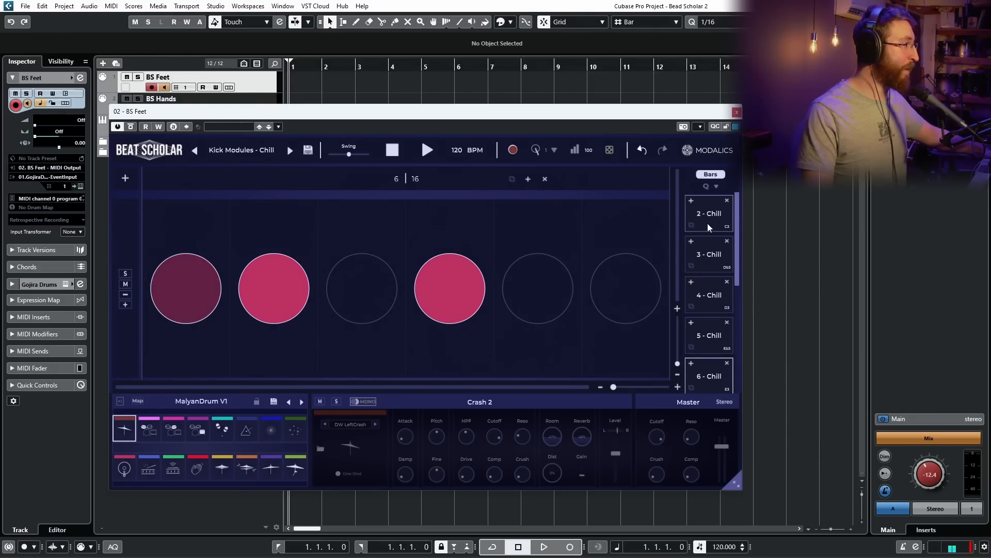
click(708, 222)
Move the BS Feet window aside, select the BS Hands track, and open and close the Gojira Drums Kontakt window
drag(413, 111, 575, 105)
click(207, 103)
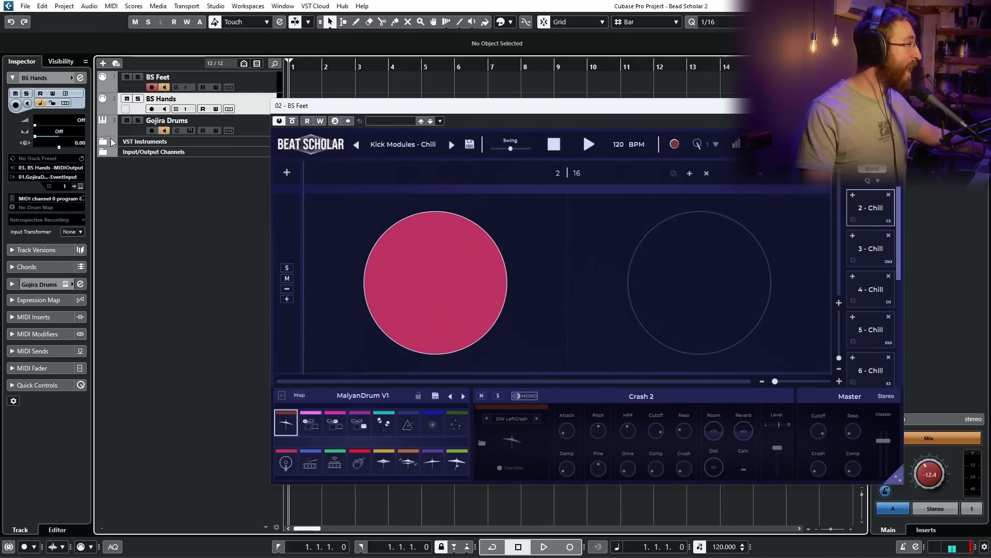
click(80, 186)
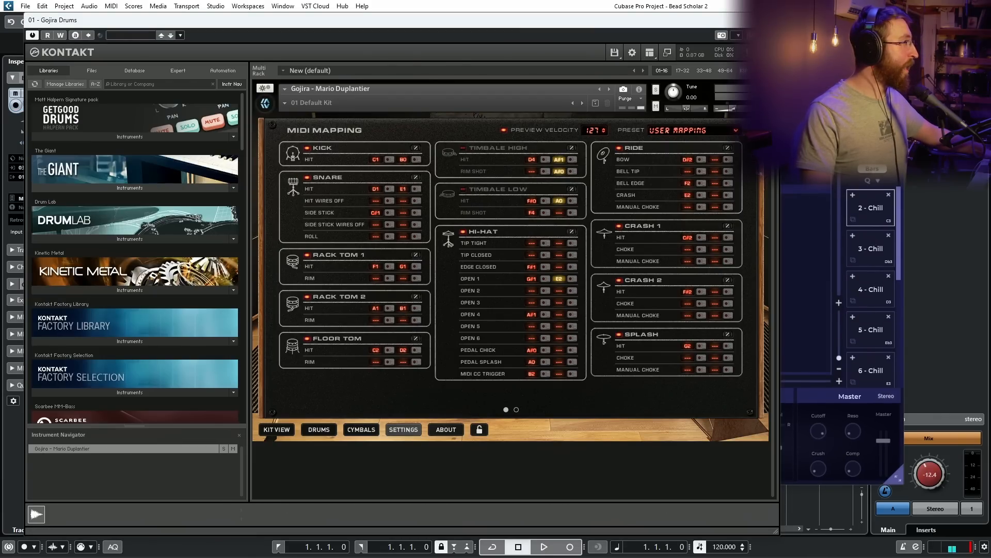
click(770, 20)
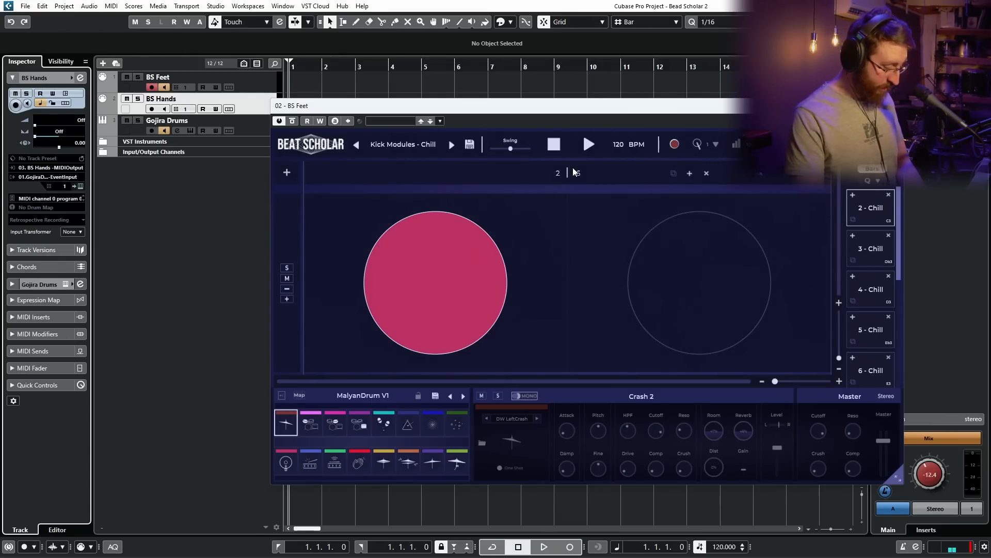
Clear space around the VST Instruments rack and open the BS Hands Beat Scholar instance from it
drag(532, 112, 359, 277)
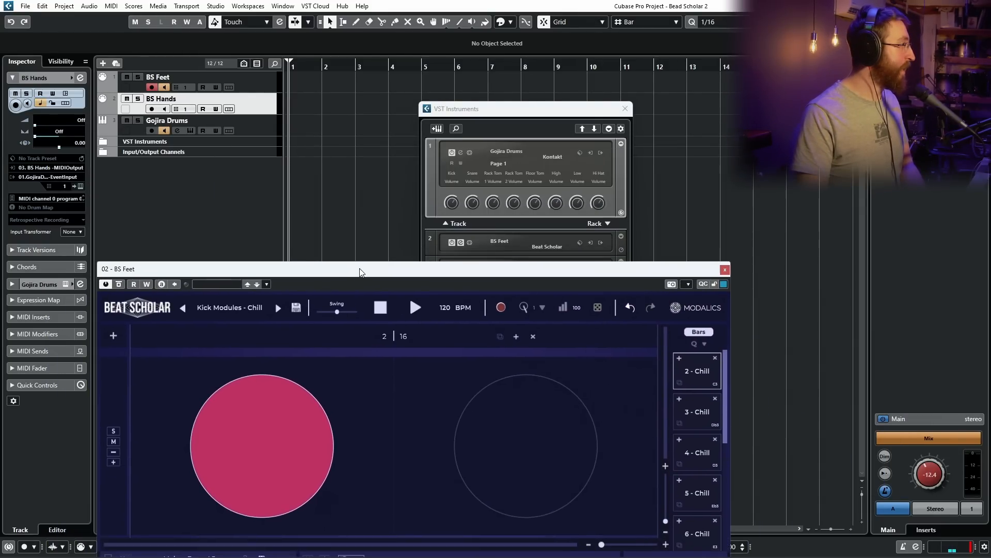
right_click(497, 135)
click(515, 141)
drag(517, 110, 423, 80)
click(501, 240)
Load the Straight Open Hats Beats preset from the user Modules - Hands Only presets into the BS Hands instance
click(269, 110)
mouse_move(317, 349)
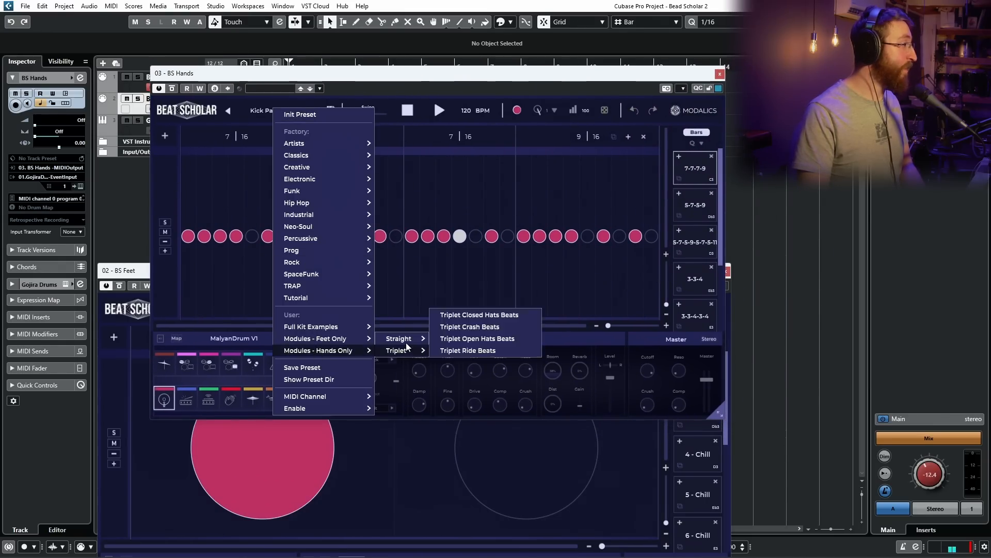
mouse_move(403, 338)
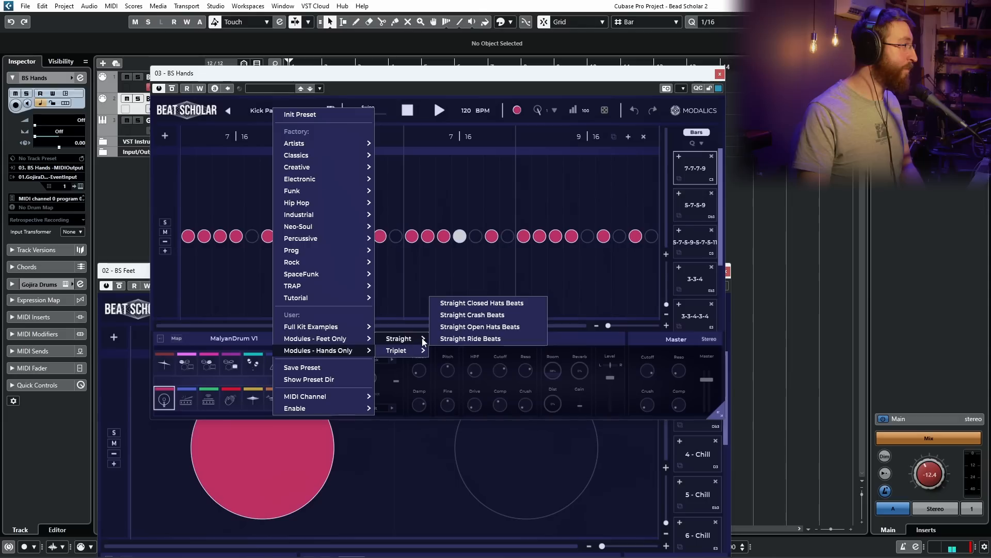
click(475, 329)
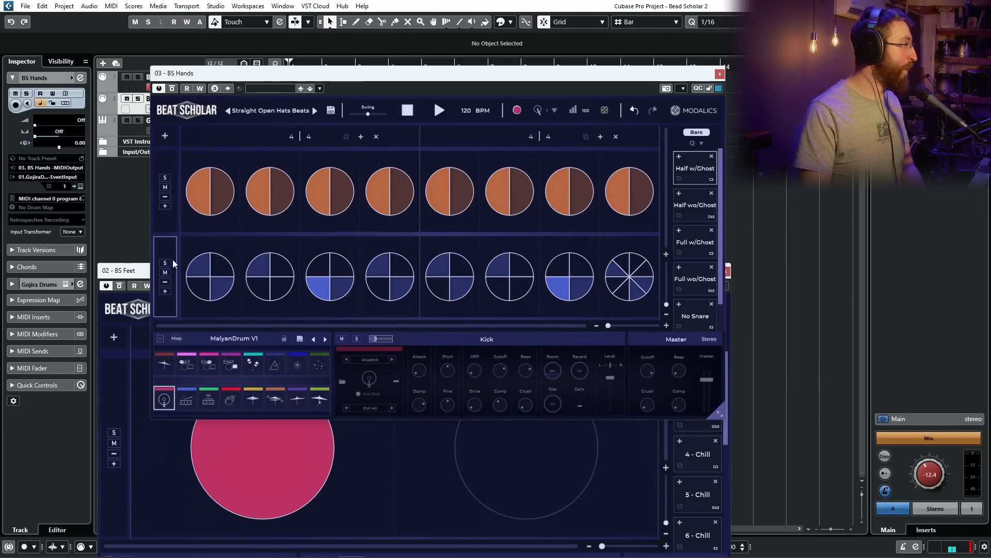
Move both plug-in windows off the track list, and switch record-enable and monitoring from the BS Feet track to BS Hands
drag(138, 270, 341, 293)
drag(376, 72, 552, 51)
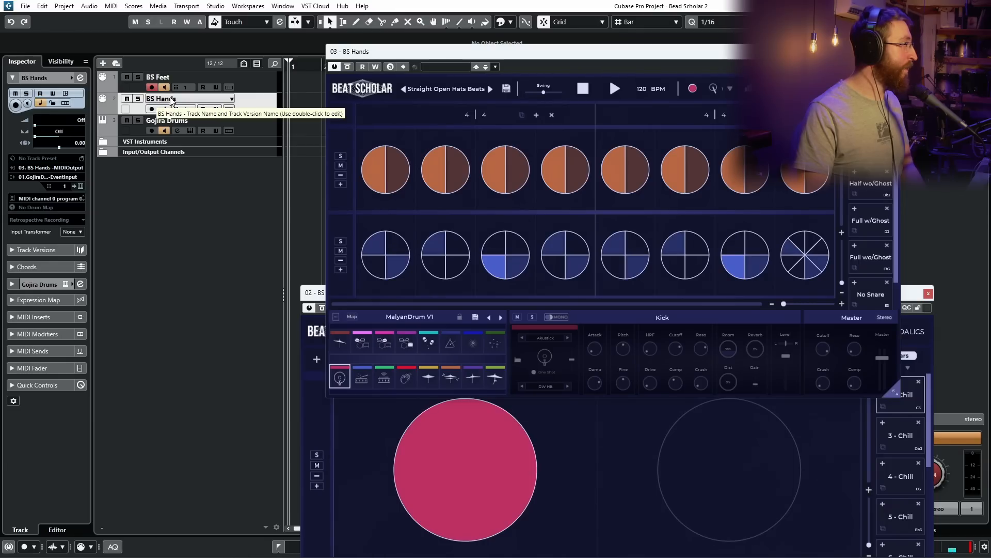
drag(480, 52, 442, 60)
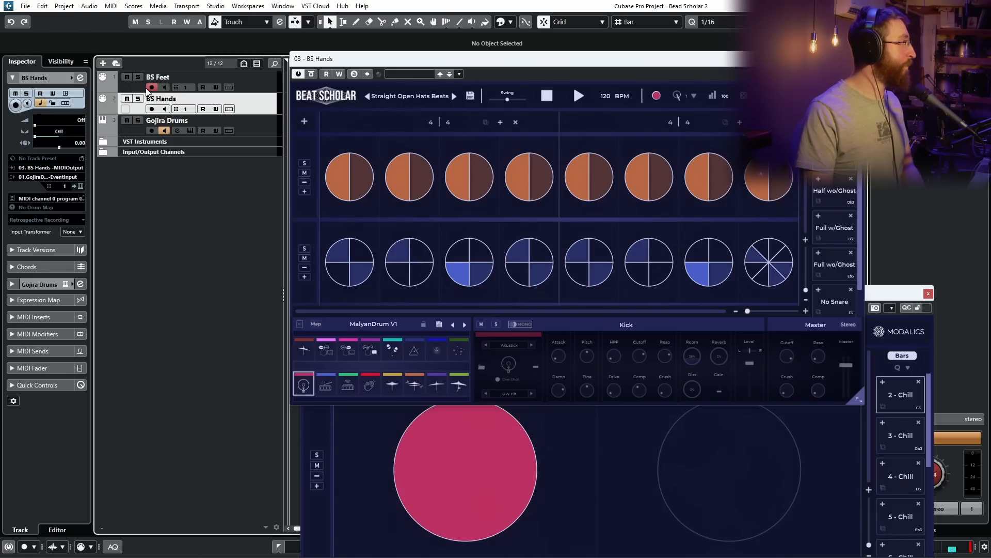
click(151, 109)
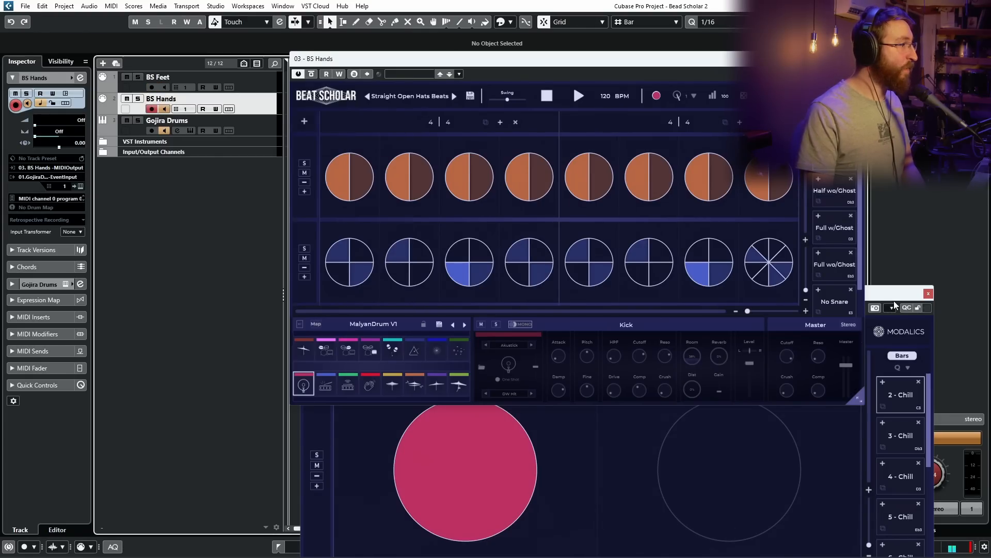
Close the BS Feet plug-in window, move the BS Hands window below the rack, and start playback of its Half w/Ghost pattern
drag(894, 296, 569, 282)
click(603, 279)
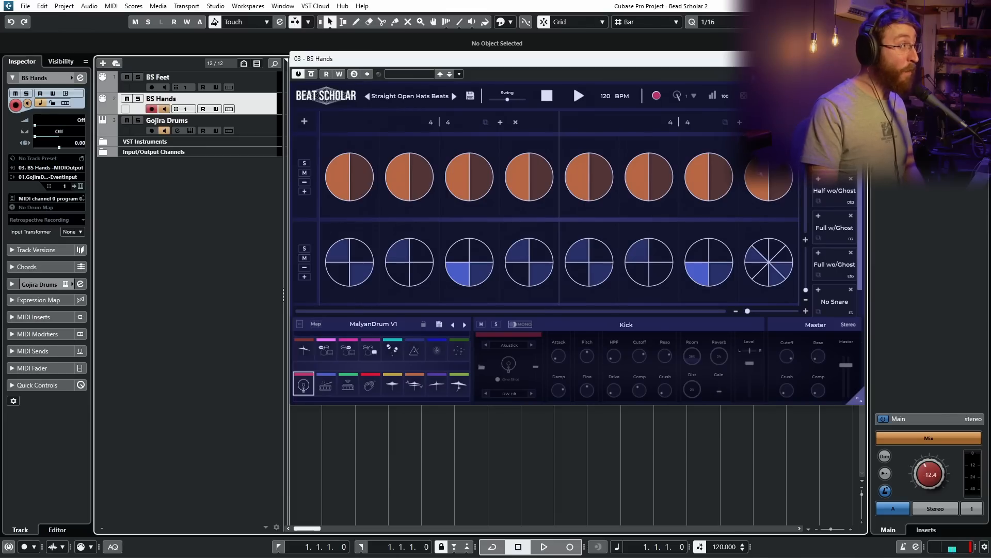
drag(813, 62, 770, 226)
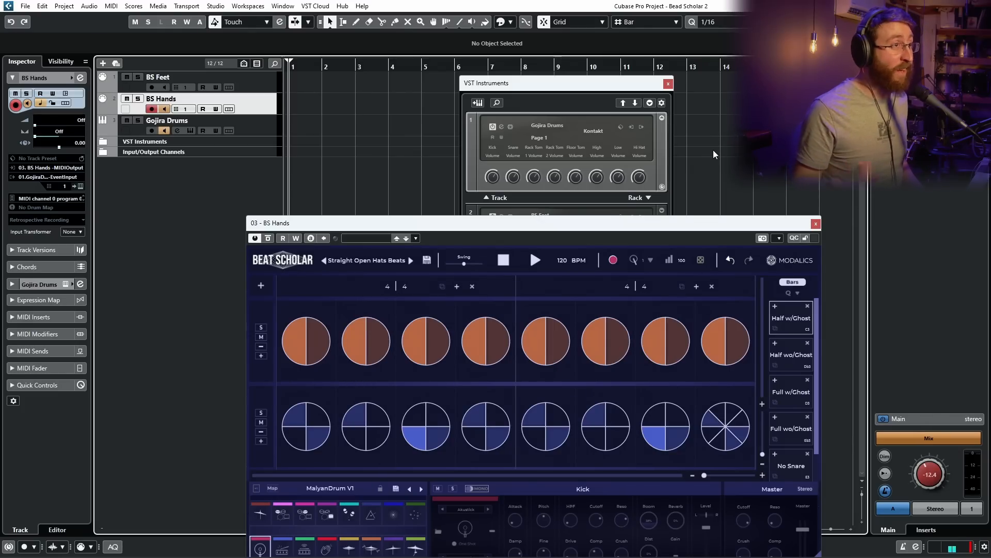
key(space)
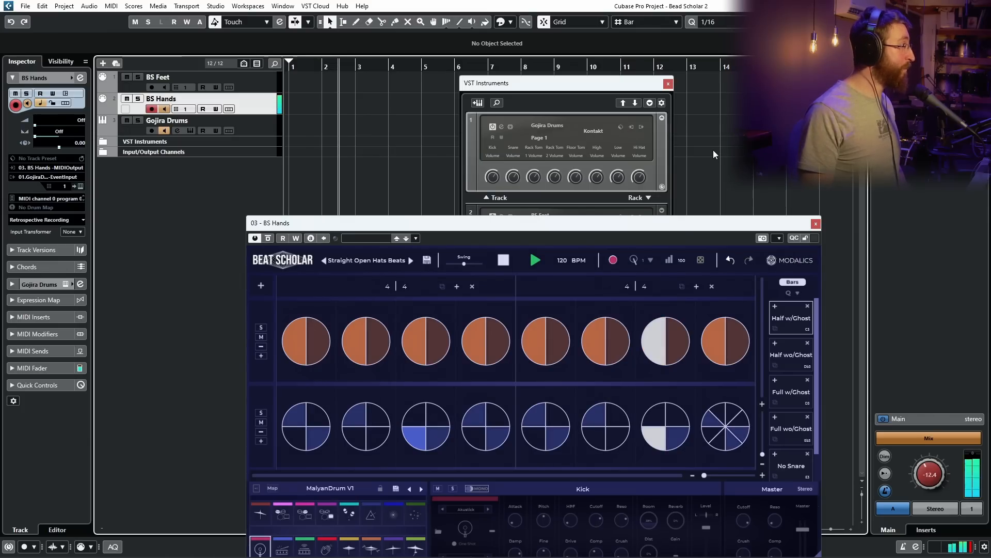
Close the VST Instruments rack, stop playback, and move the BS Hands plug-in window up into full view
click(668, 83)
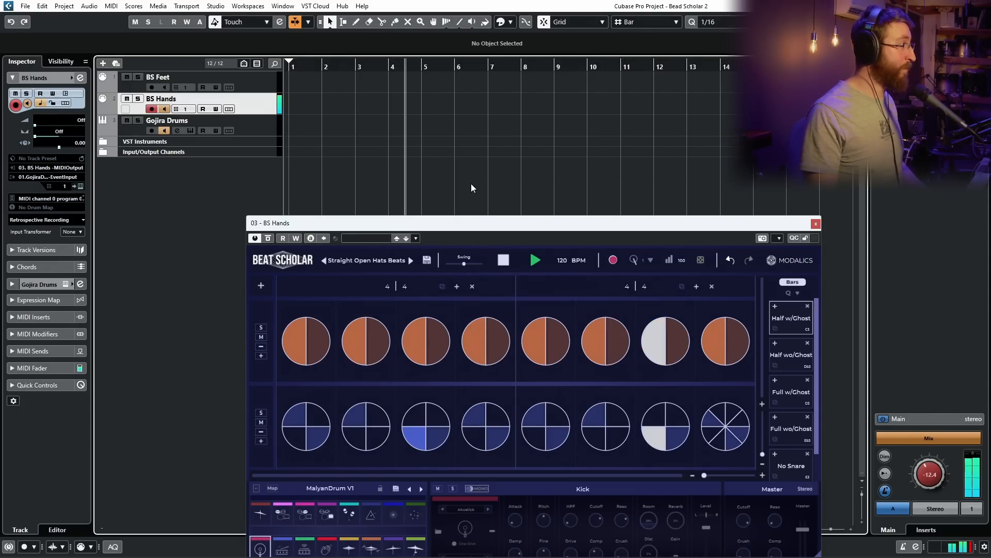
key(space)
drag(501, 224, 512, 137)
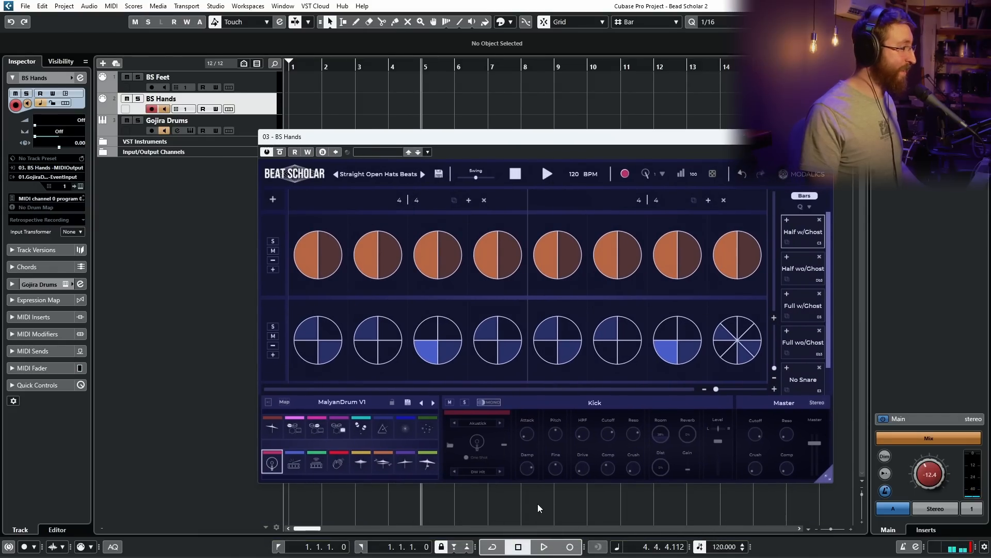
Raise the project tempo to 166 BPM and play the BS Hands pattern from the project start
scroll(724, 548, up, 1)
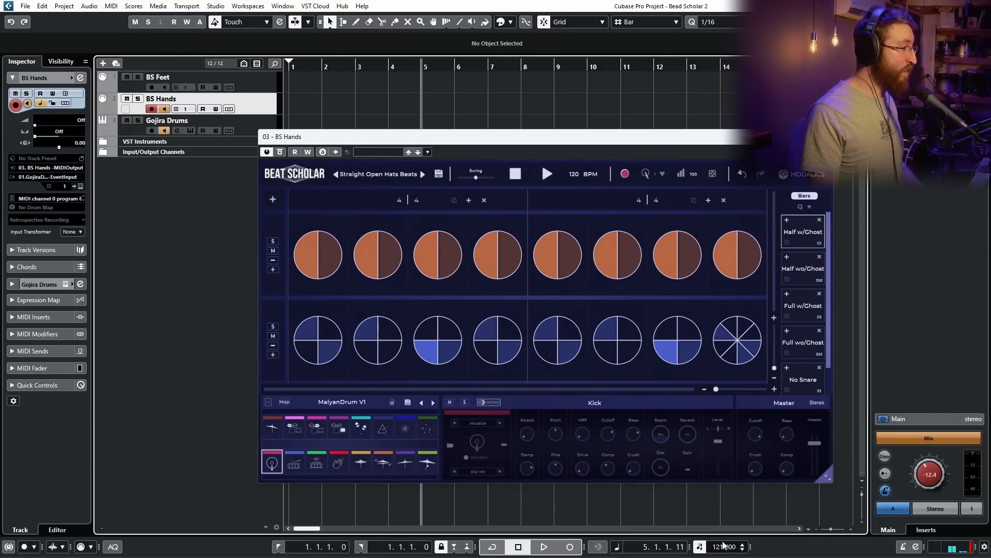
drag(736, 497, 728, 531)
key(KP_Decimal)
key(space)
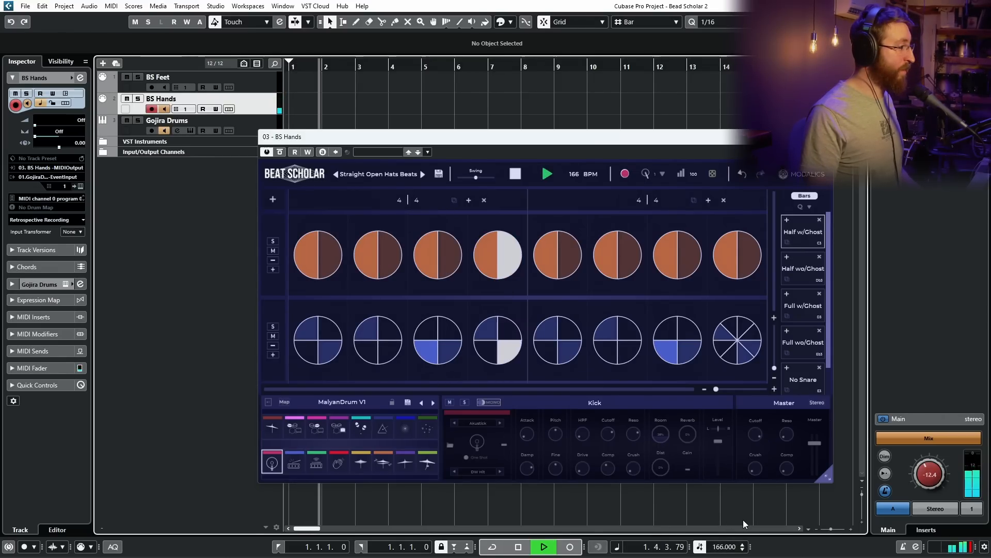
key(space)
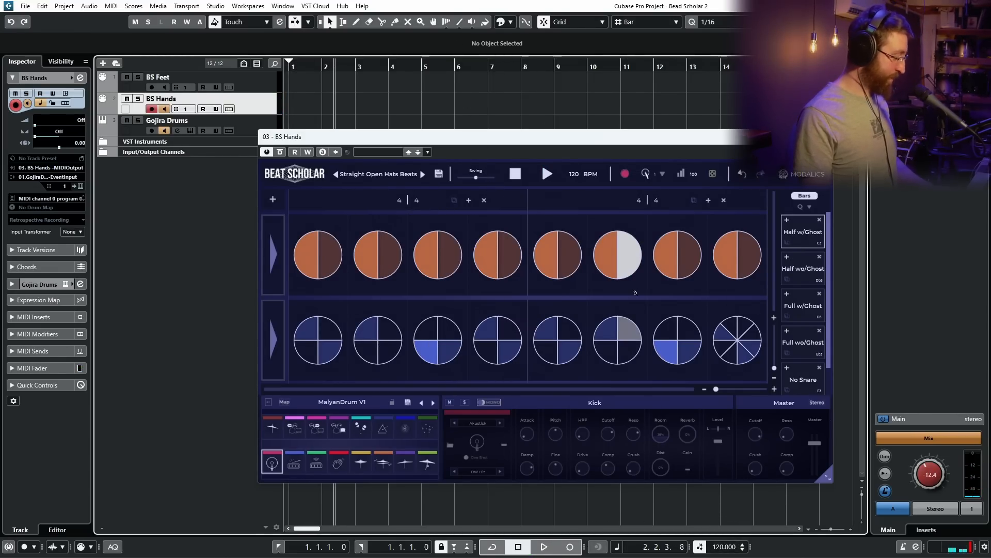
Set the first tempo point in the Tempo Track Editor to 120 BPM and return to the project
key(ctrl+t)
drag(89, 262, 10, 483)
key(Delete)
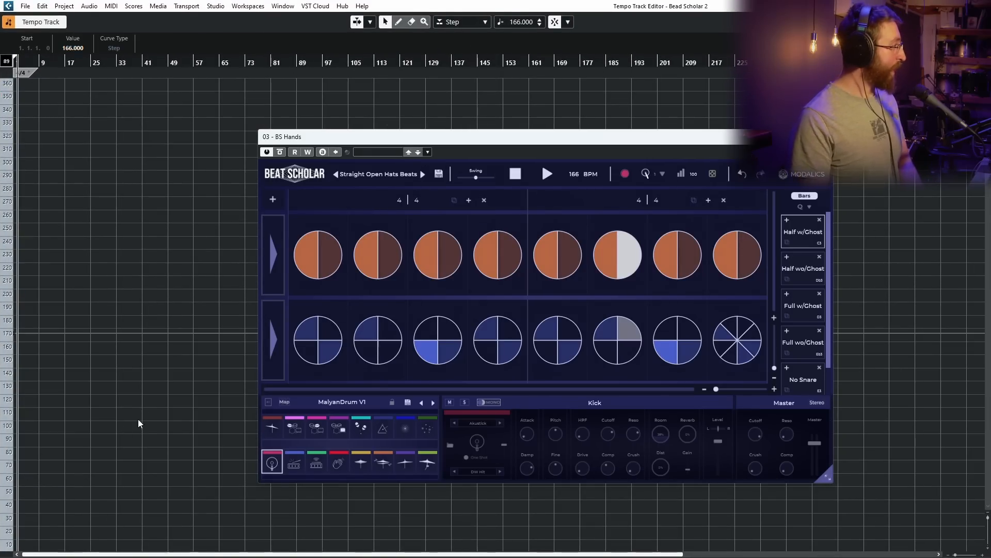
click(139, 424)
drag(37, 430, 10, 279)
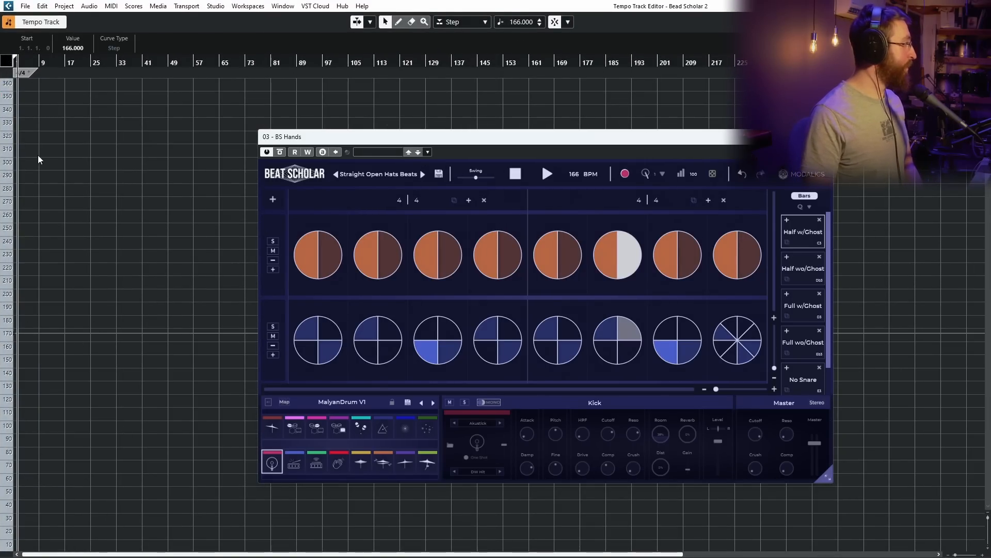
click(74, 47)
text(120)
key(Return)
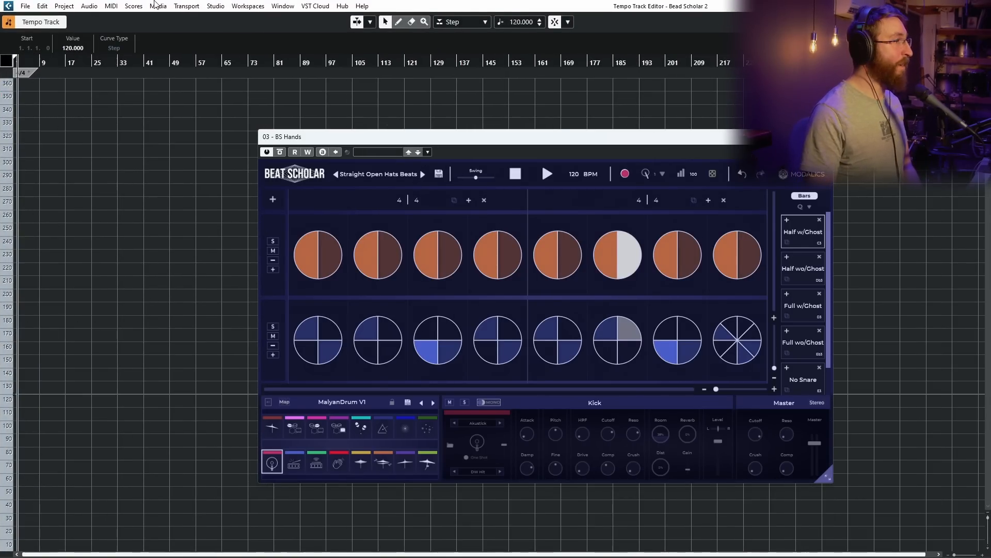
key(ctrl+t)
Close the BS Hands window, and turn on monitoring for the BS Feet track while disabling record-enable on BS Hands
drag(704, 140, 621, 140)
click(746, 136)
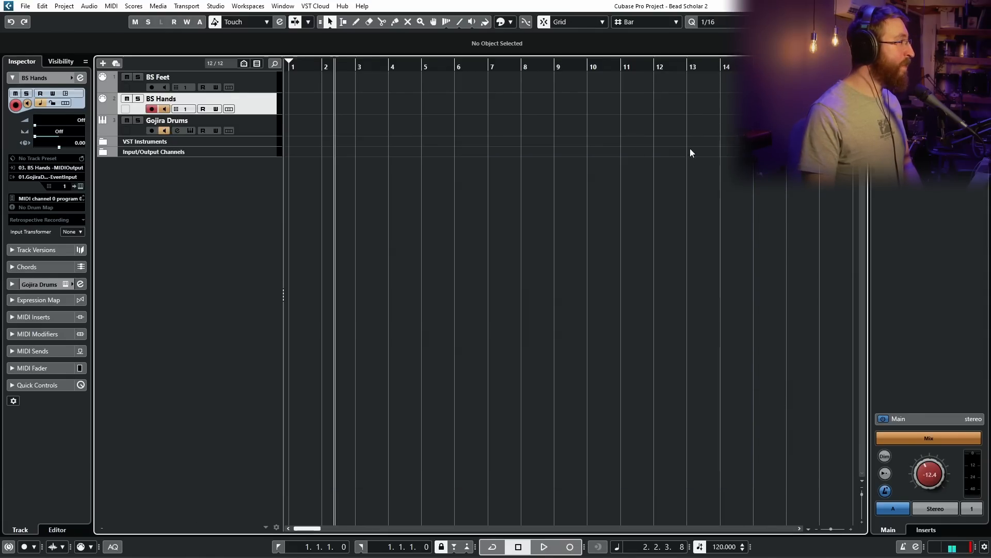
click(176, 84)
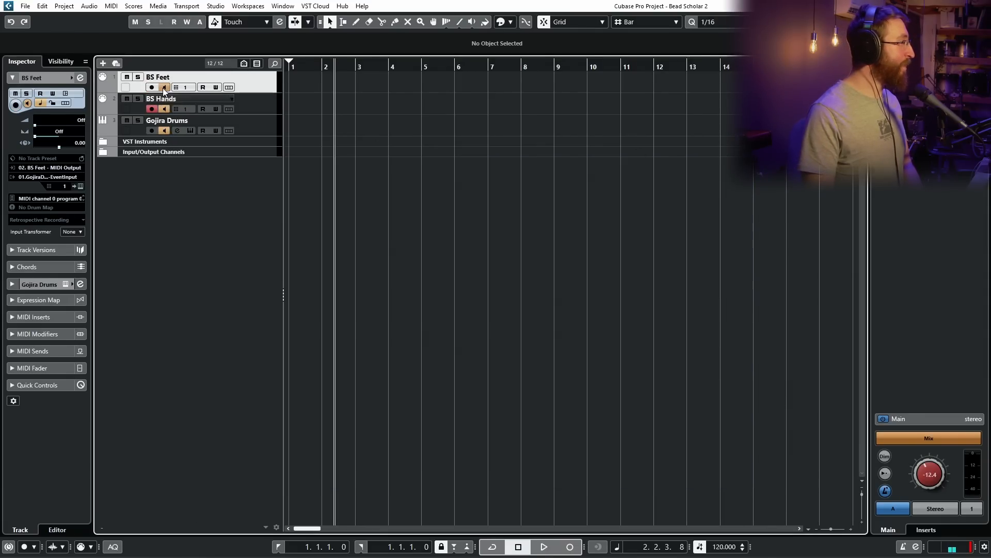
click(151, 108)
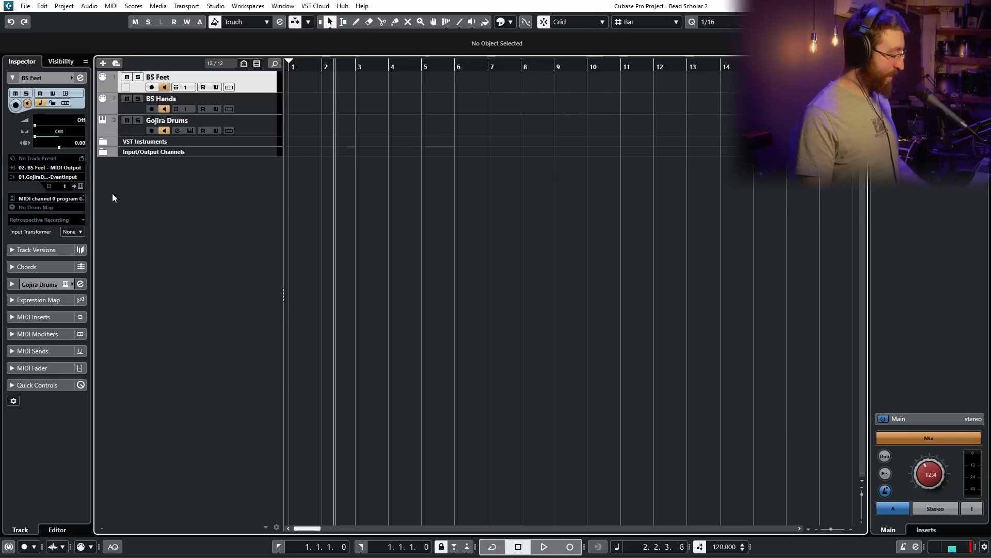
Open the BS Feet instance from the VST Instruments rack, close the rack, and move the plug-in window fully into view
key(F11)
click(510, 217)
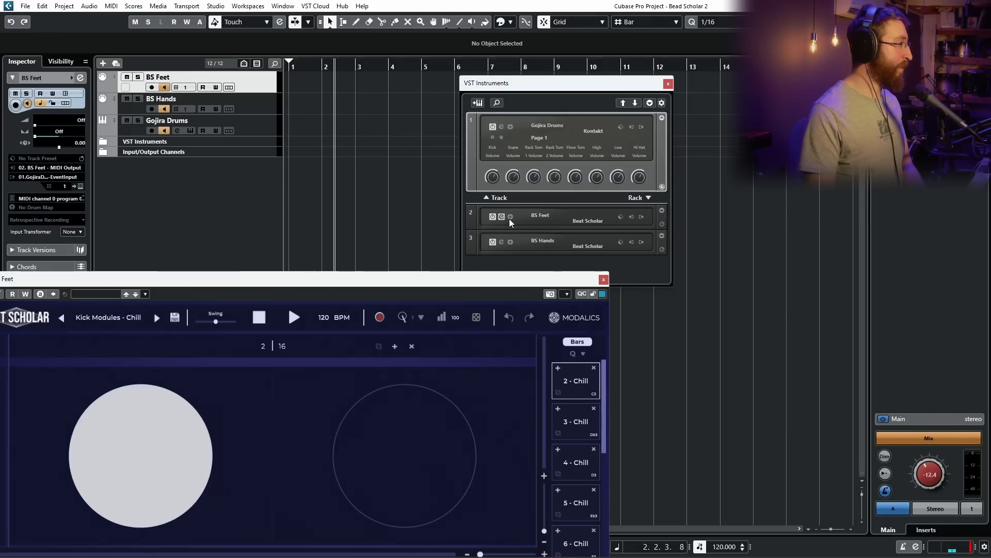
click(668, 83)
drag(404, 279, 648, 129)
Select the 3 - Chill bar in BS Feet and play it together with the hands pattern from the project start
click(825, 264)
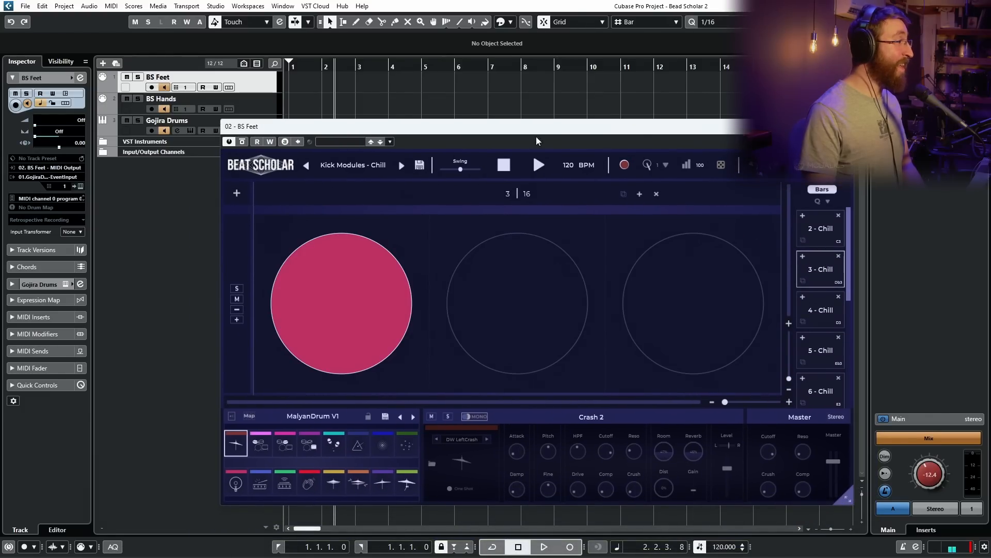
click(314, 81)
key(period)
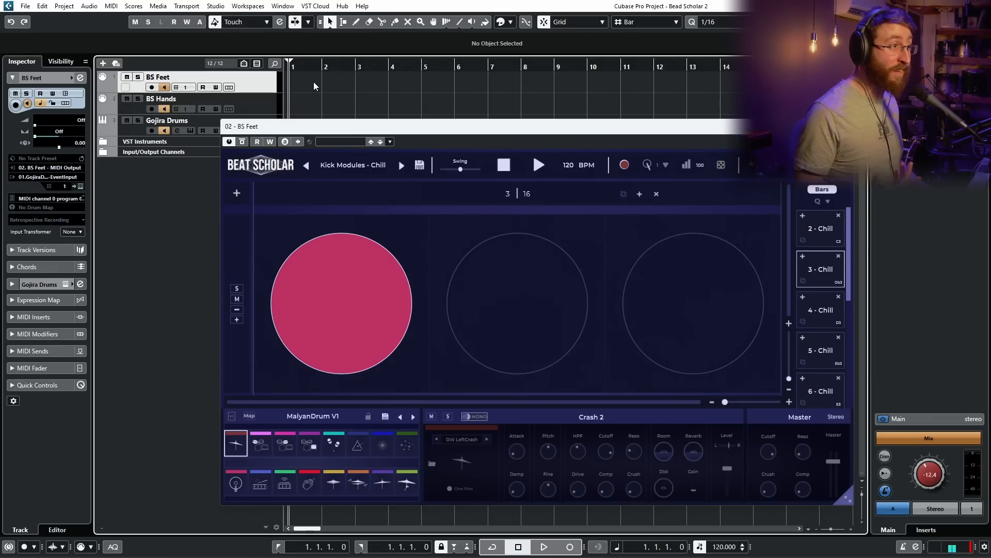
key(space)
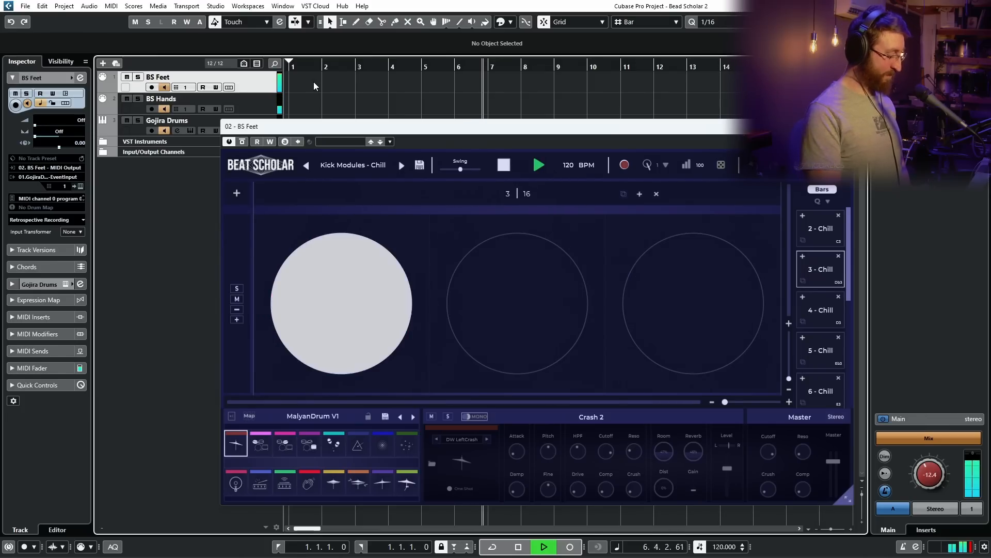
key(space)
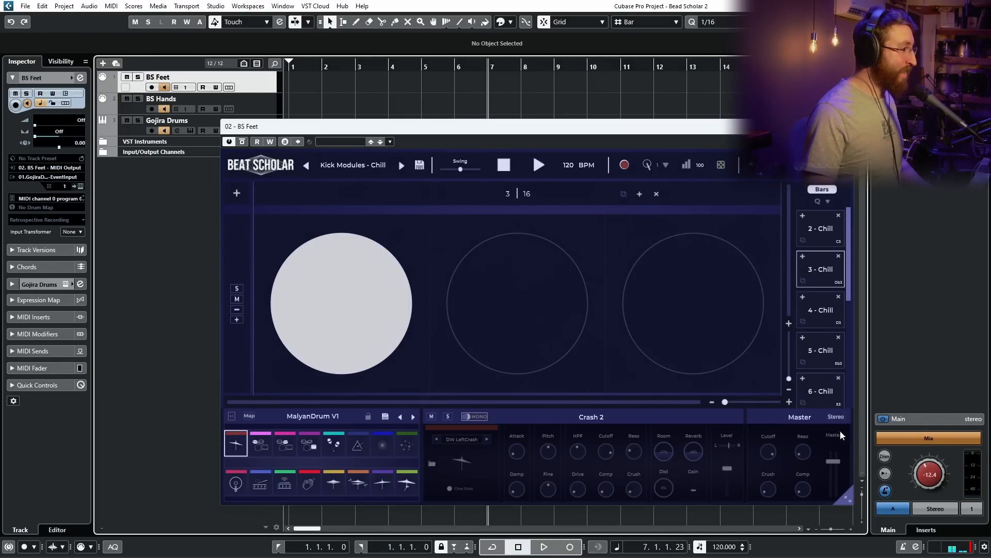
Open the BS Hands instance from the VST Instruments rack and close the rack
key(F11)
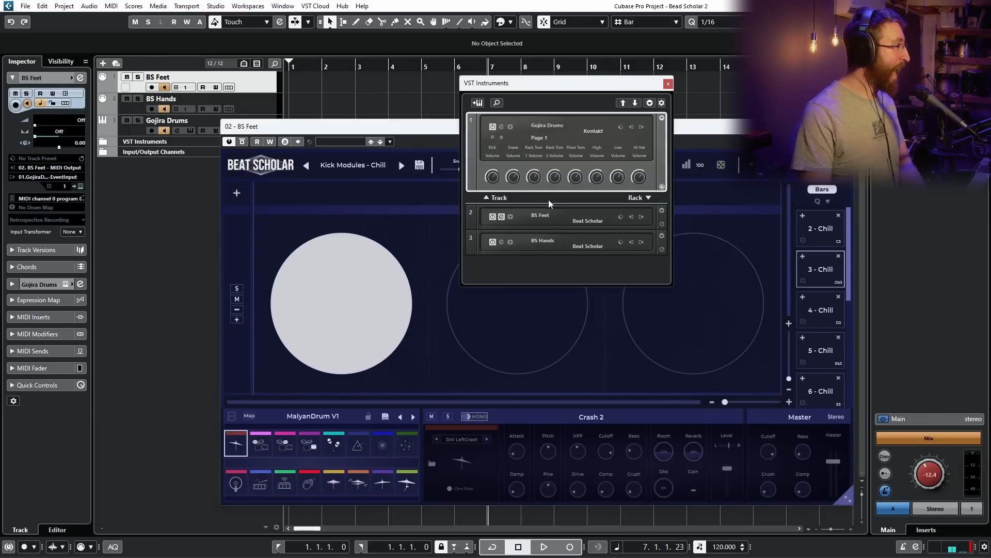
click(500, 243)
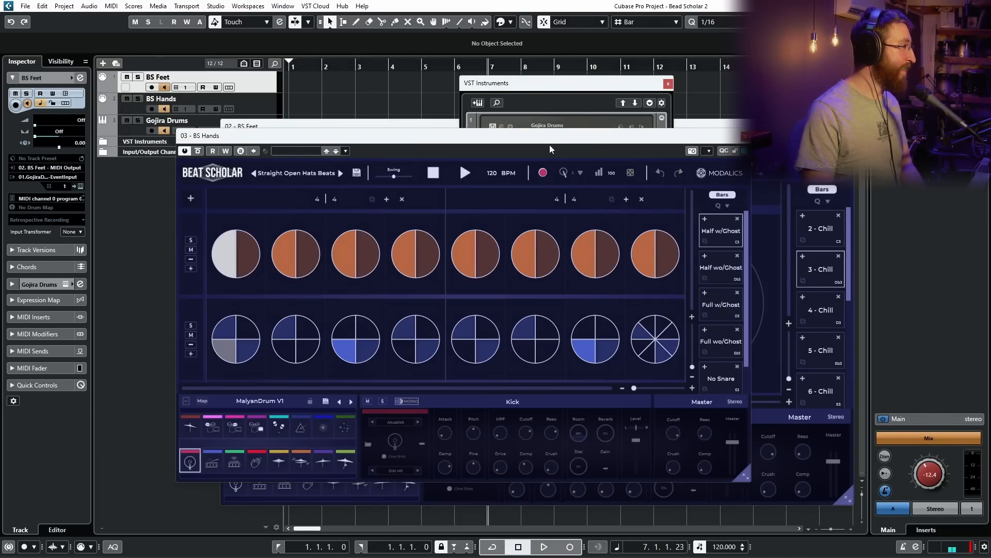
click(668, 83)
Resize the BS Hands window and arrange both Beat Scholar windows diagonally, with BS Feet above and BS Hands below
drag(747, 479, 842, 529)
drag(471, 143, 515, 134)
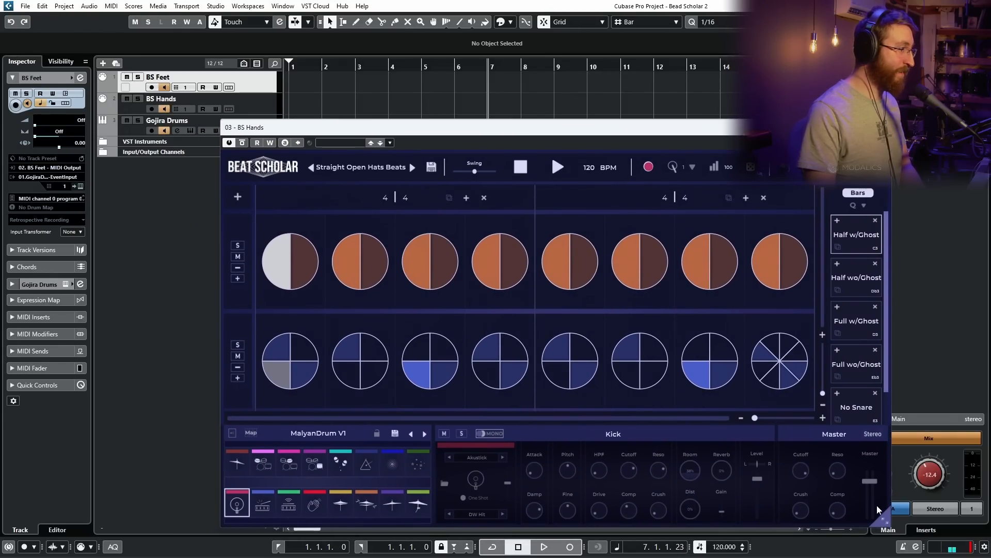
drag(886, 521, 850, 493)
drag(593, 130, 553, 178)
drag(553, 130, 354, 57)
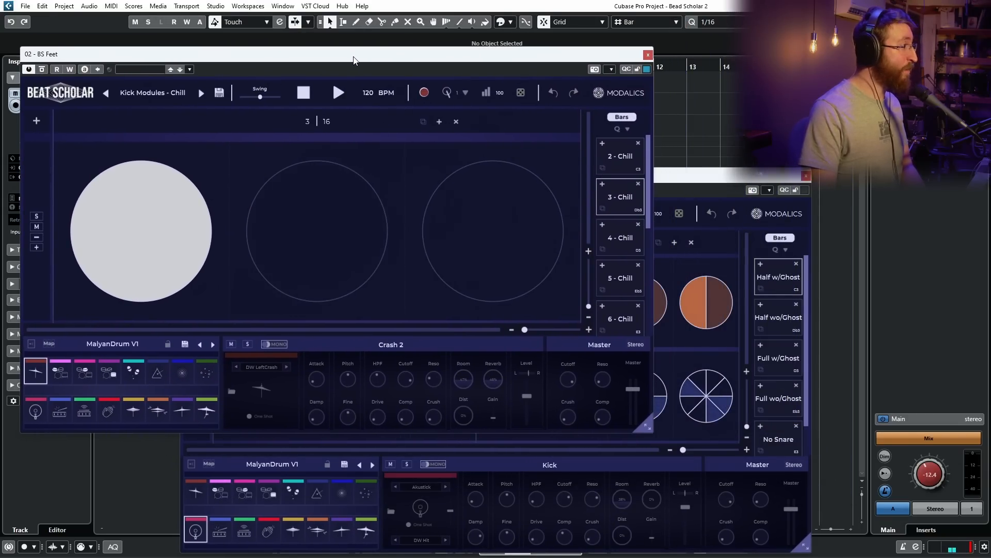
drag(729, 177, 868, 156)
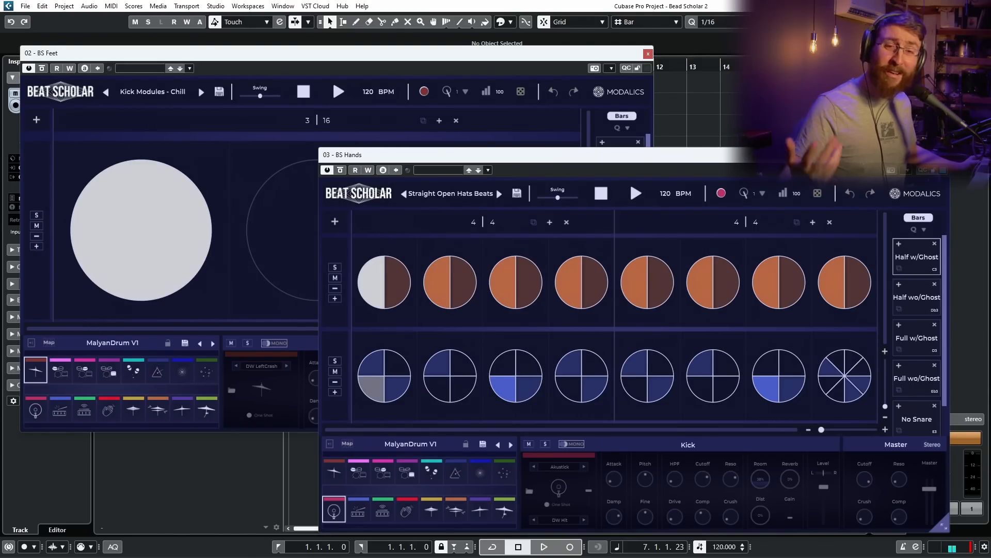
Bring BS Feet to the front, select its 4 - Chill bar, and play it with the hands pattern from the start
click(457, 55)
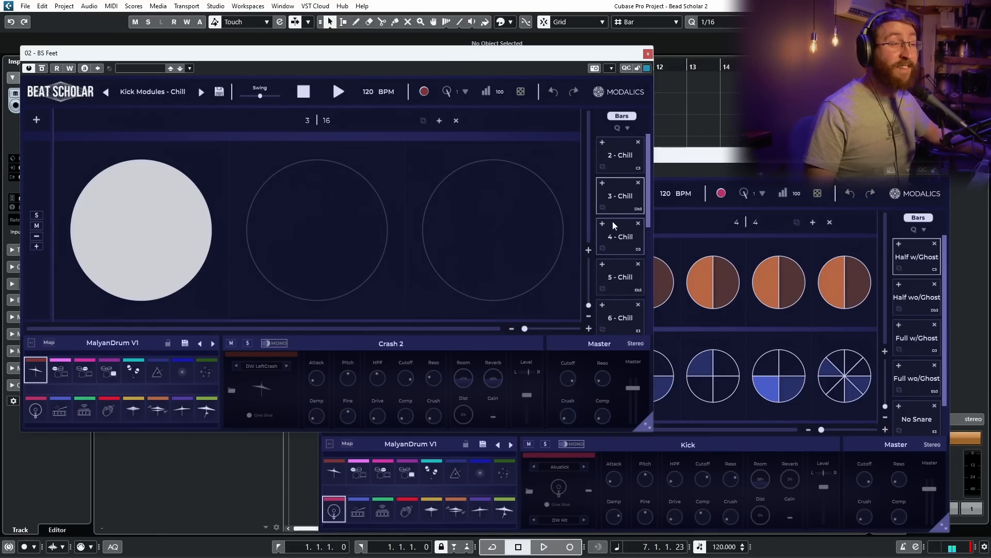
key(period)
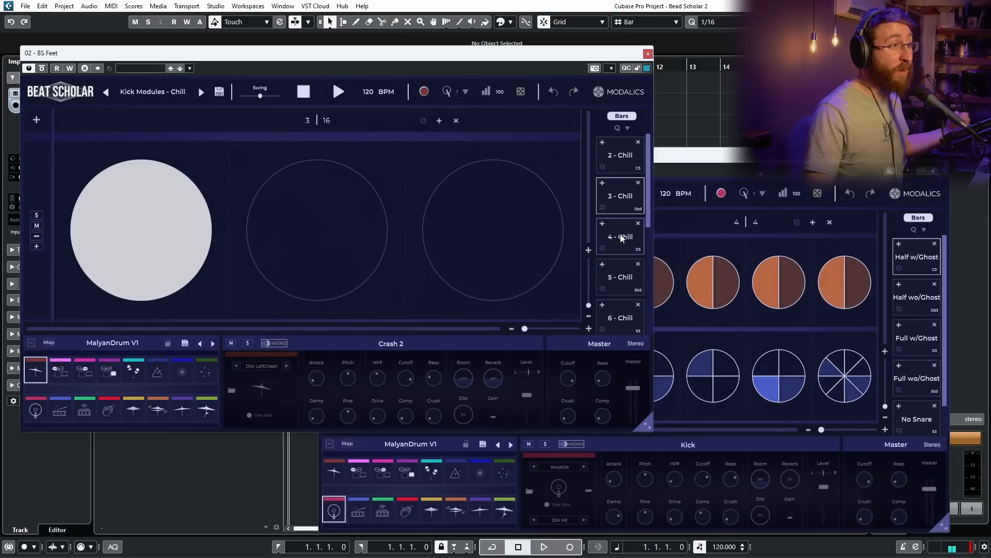
click(623, 234)
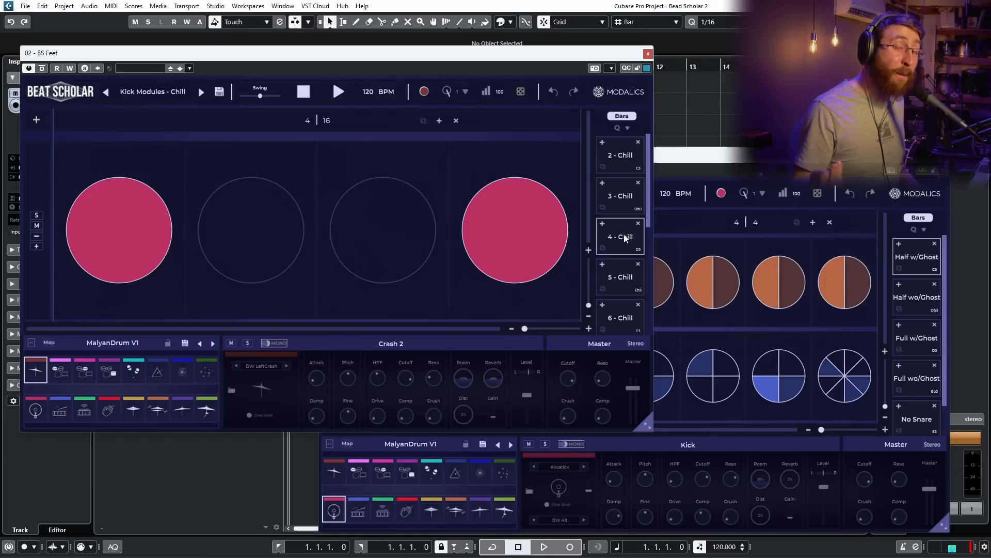
key(space)
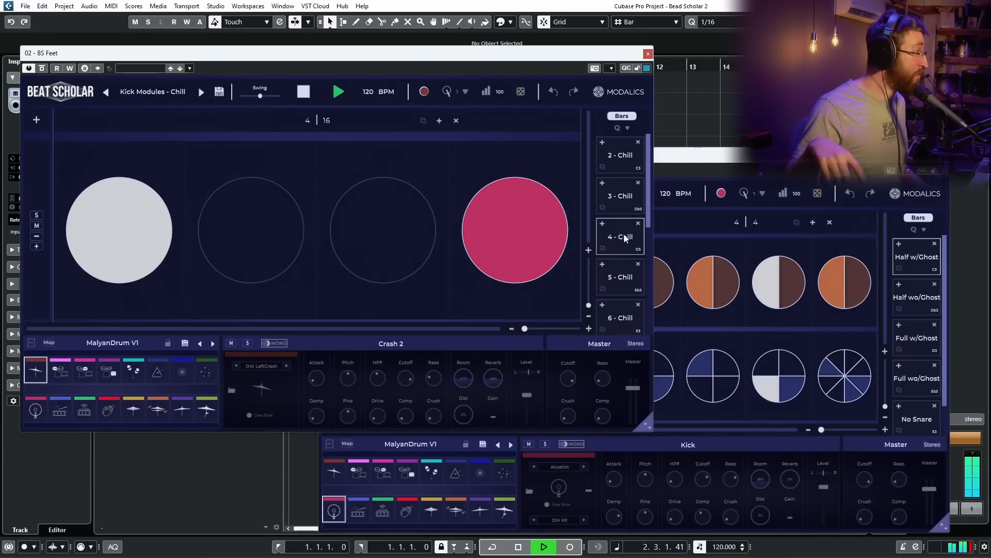
key(space)
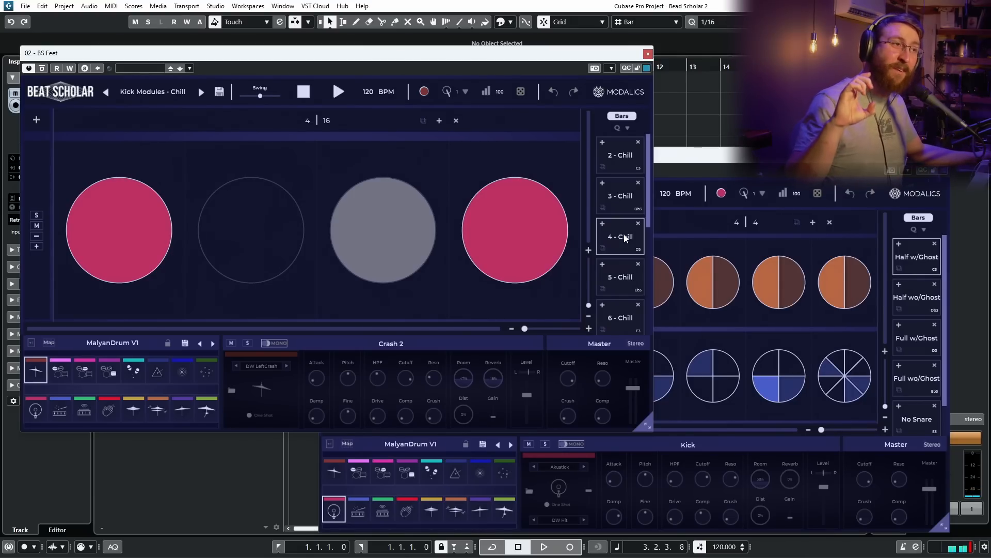
Return to the project start and audition the 5 - Chill bar of BS Feet against the hands pattern
key(Home)
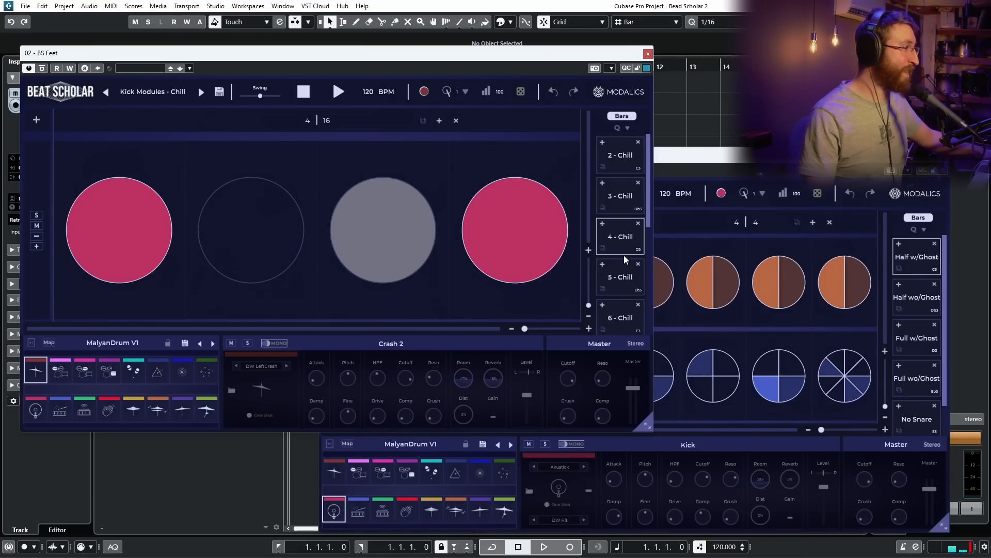
click(625, 275)
scroll(616, 222, down, 1)
key(space)
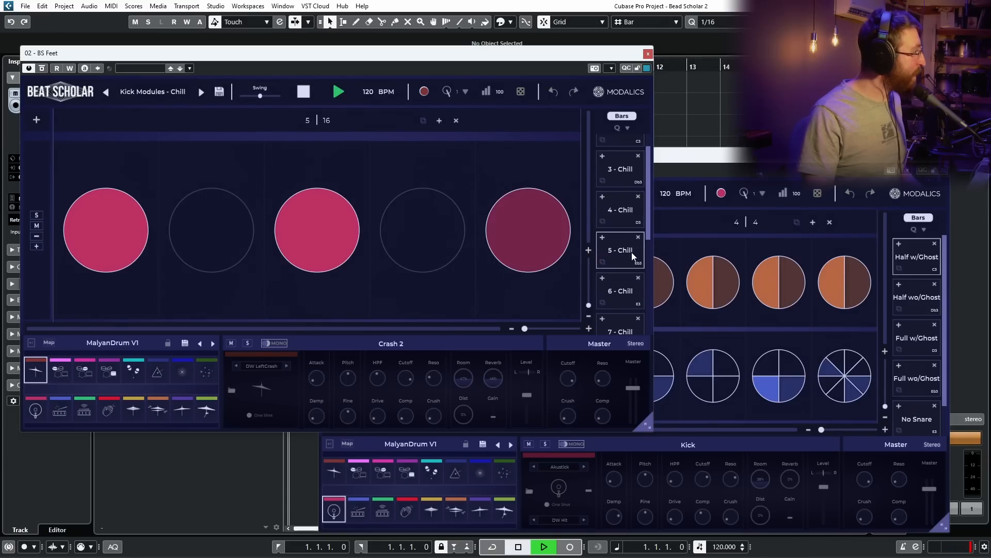
key(space)
Audition the 6 - Chill bar of BS Feet with the hands pattern and return to the project start
click(622, 291)
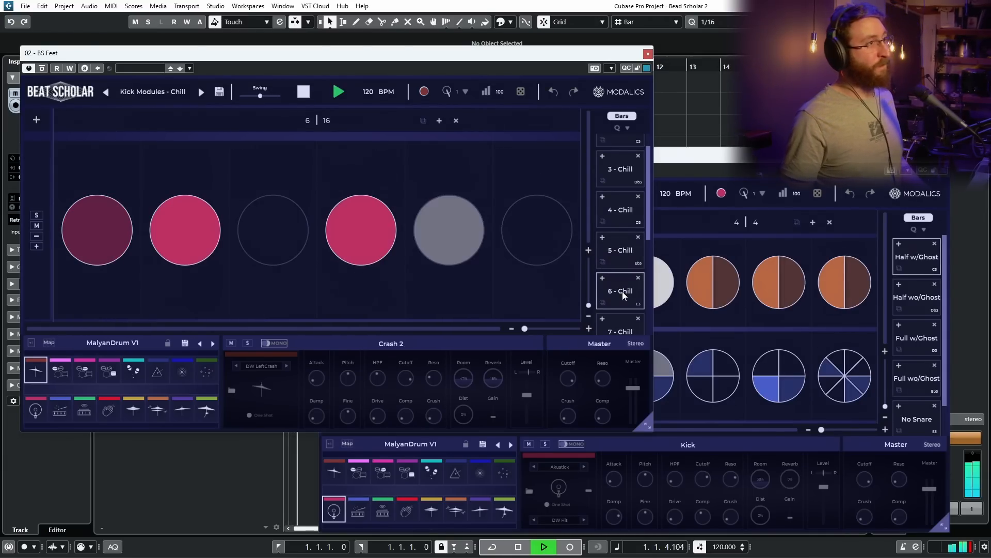
key(space)
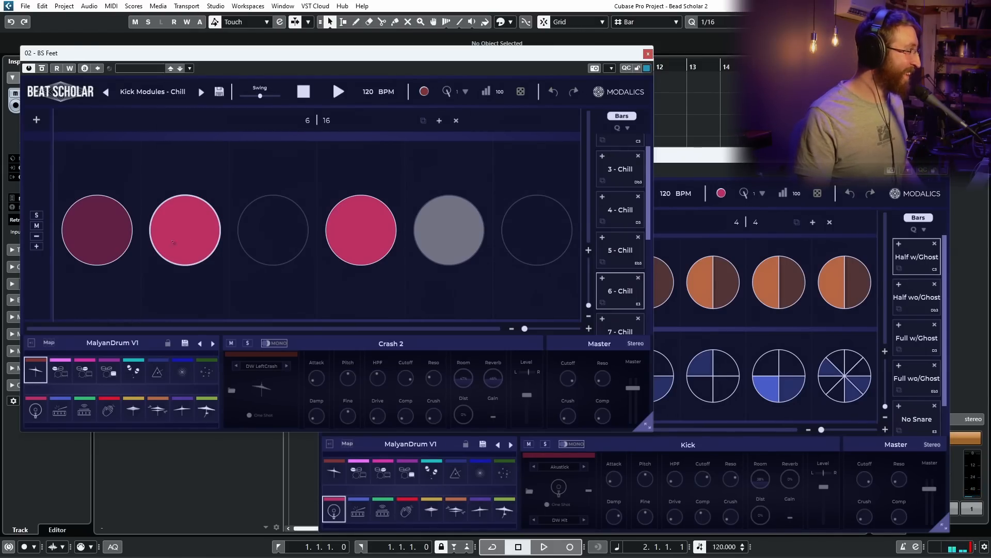
key(KP_Decimal)
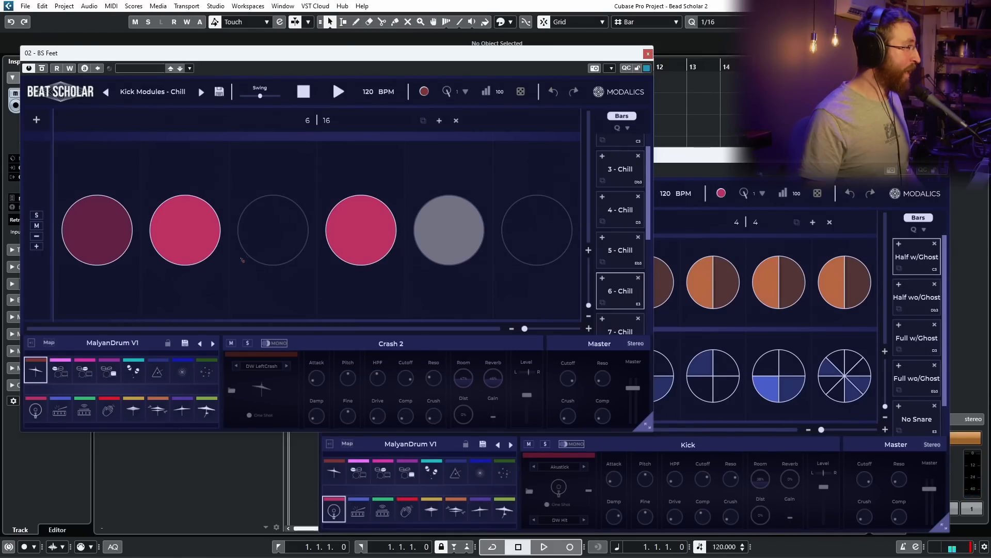
Audition the 7 - Chill bar of BS Feet with the hands pattern from the project start
scroll(614, 279, down, 1)
click(621, 278)
key(space)
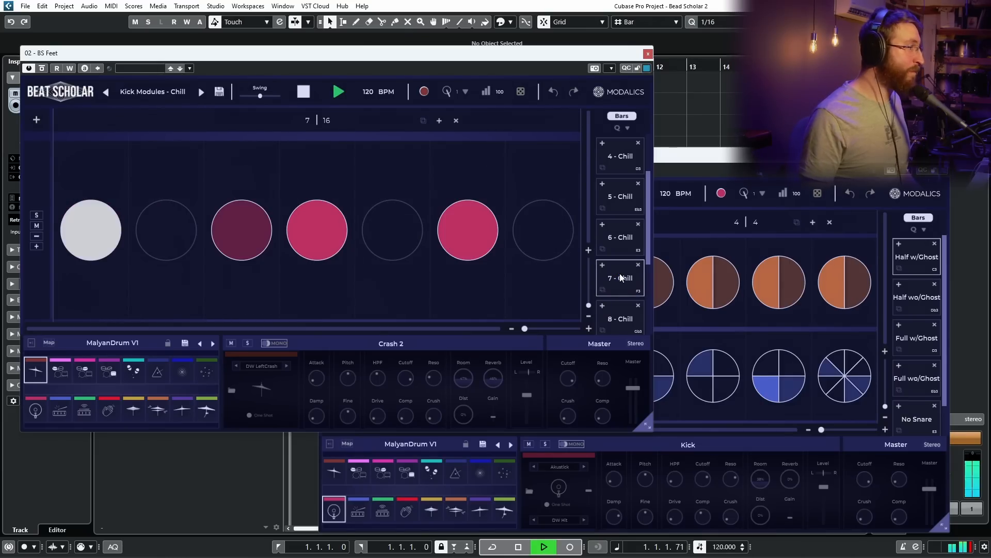
key(space)
Select the 8 - Chill bar in BS Feet
click(622, 318)
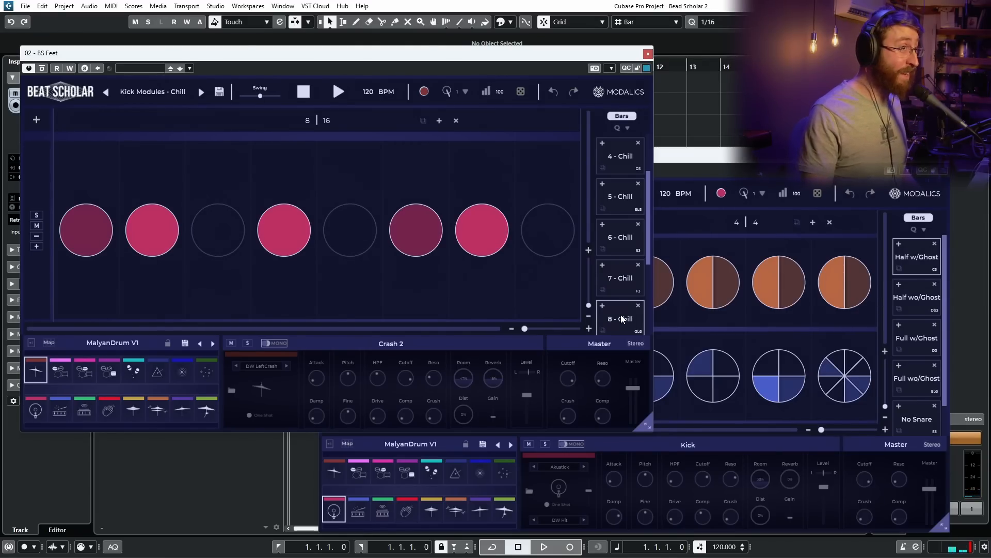
scroll(623, 315, down, 1)
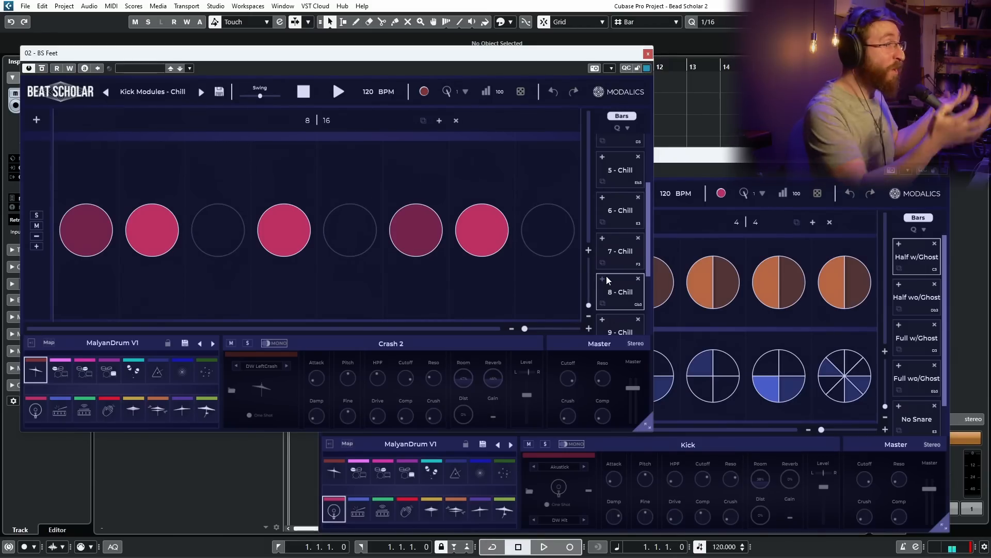
scroll(628, 247, up, 3)
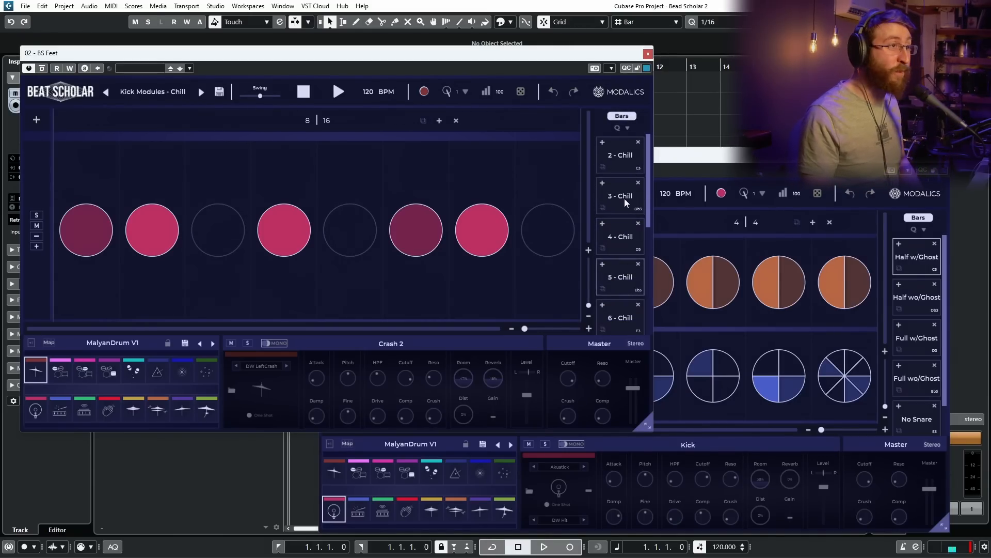
Select the 2 - Chill bar in BS Feet and set the bar-switching quantization to 4|4
click(617, 163)
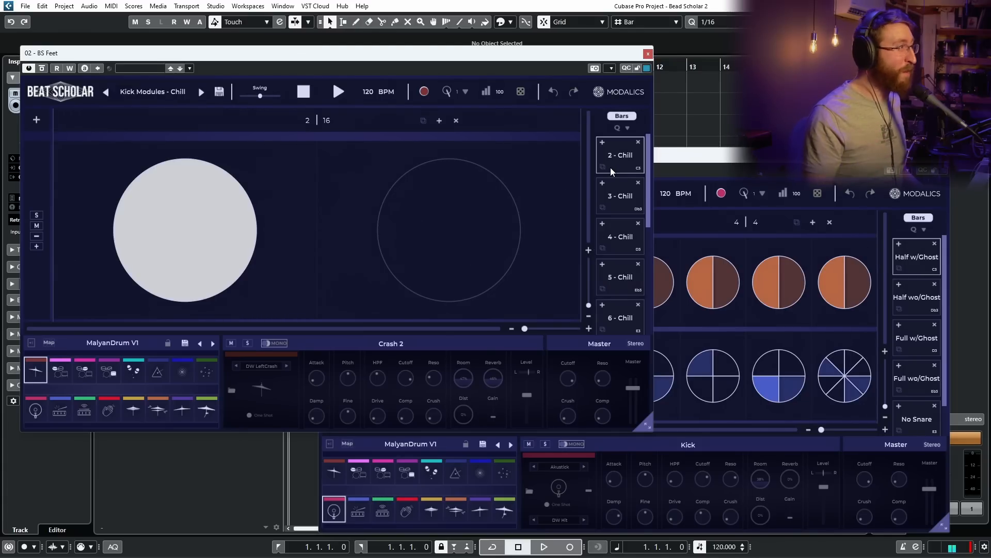
click(621, 129)
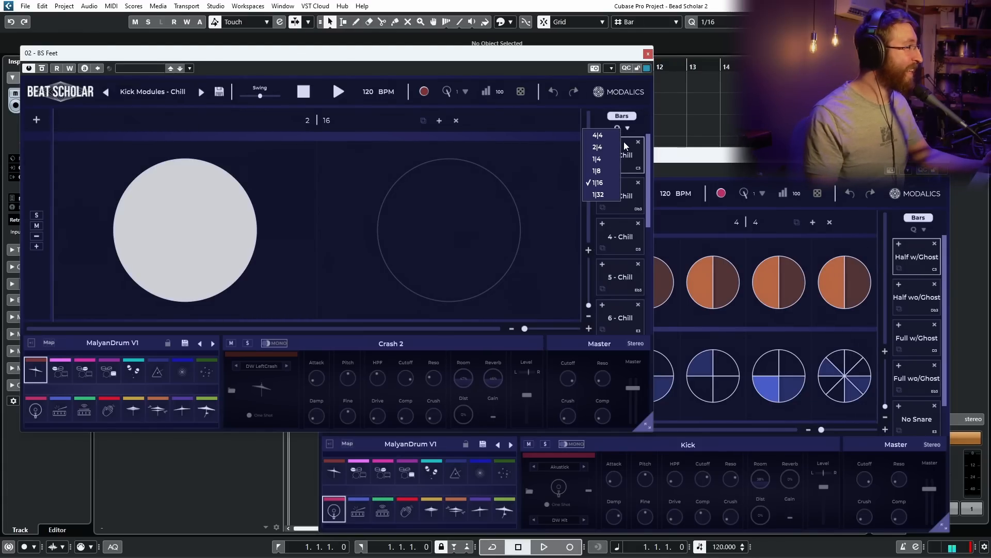
click(614, 183)
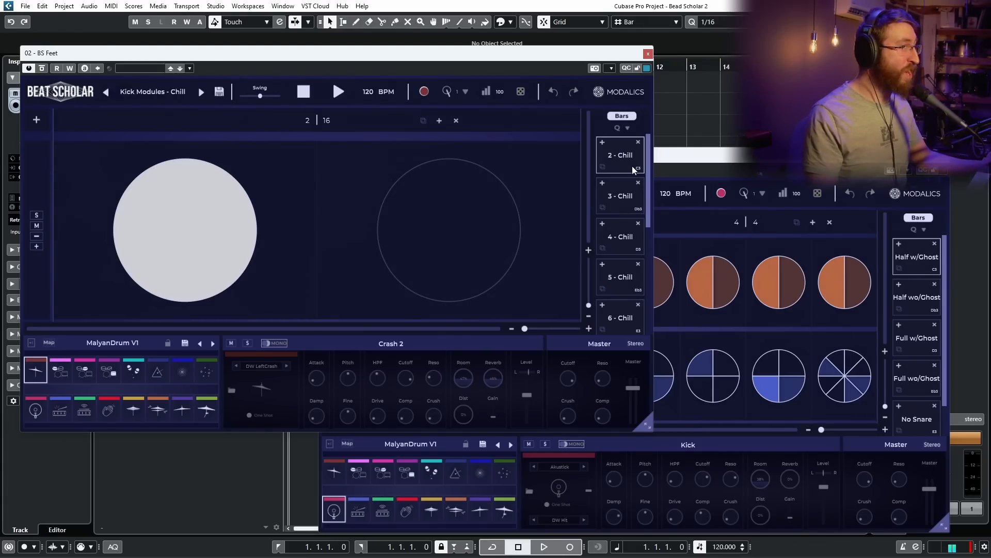
click(626, 128)
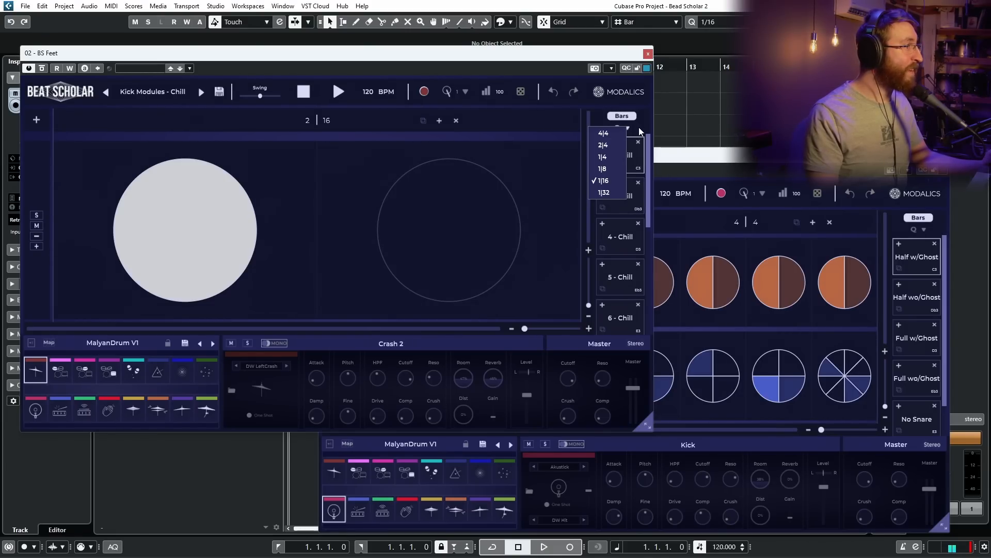
click(639, 128)
click(627, 128)
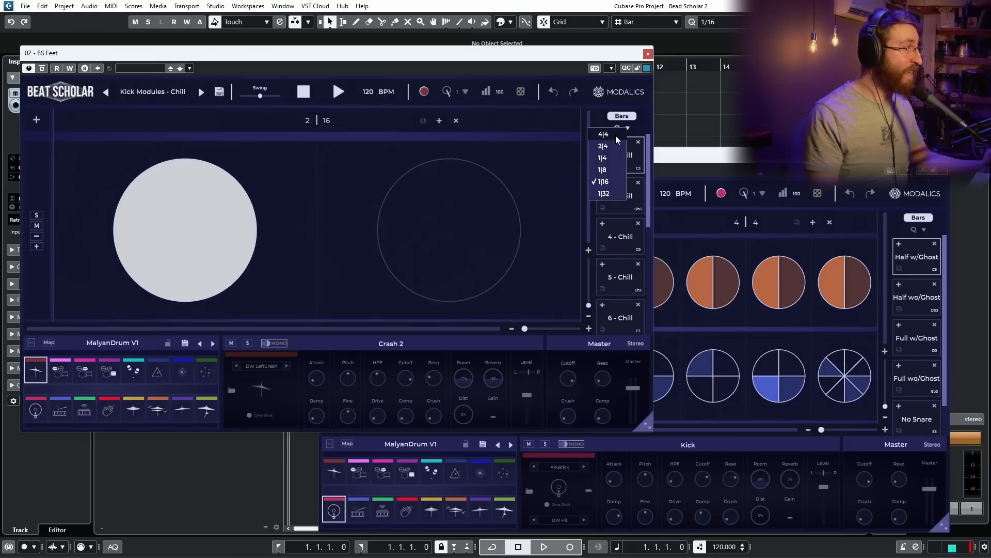
click(616, 135)
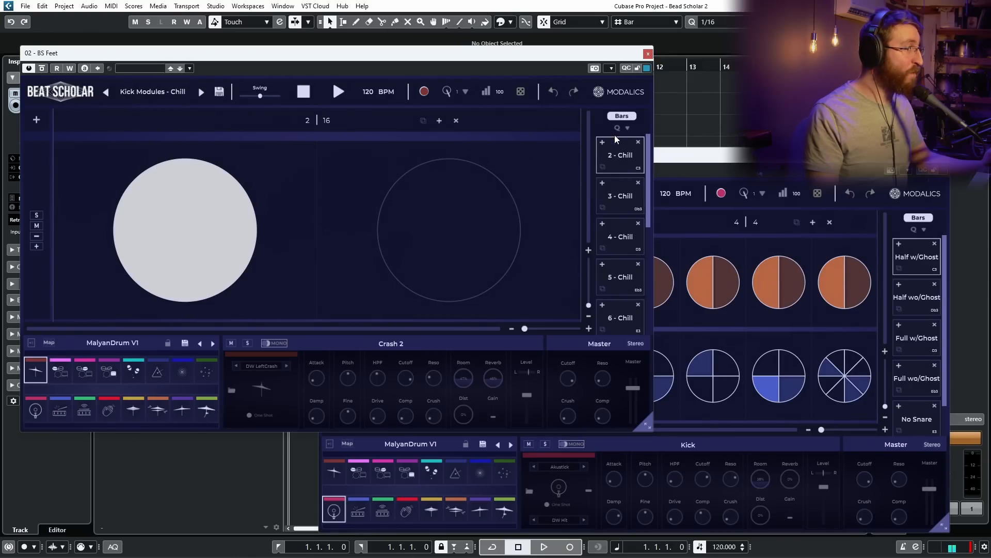
Audition the quantized switch from the 5 - Chill bar to the 4 - Chill bar of BS Feet during playback
click(623, 279)
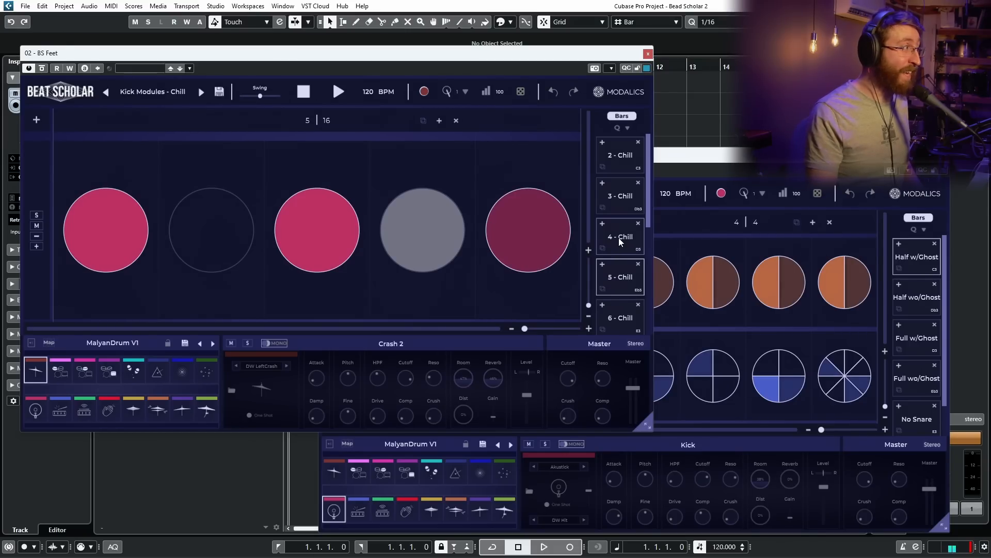
key(space)
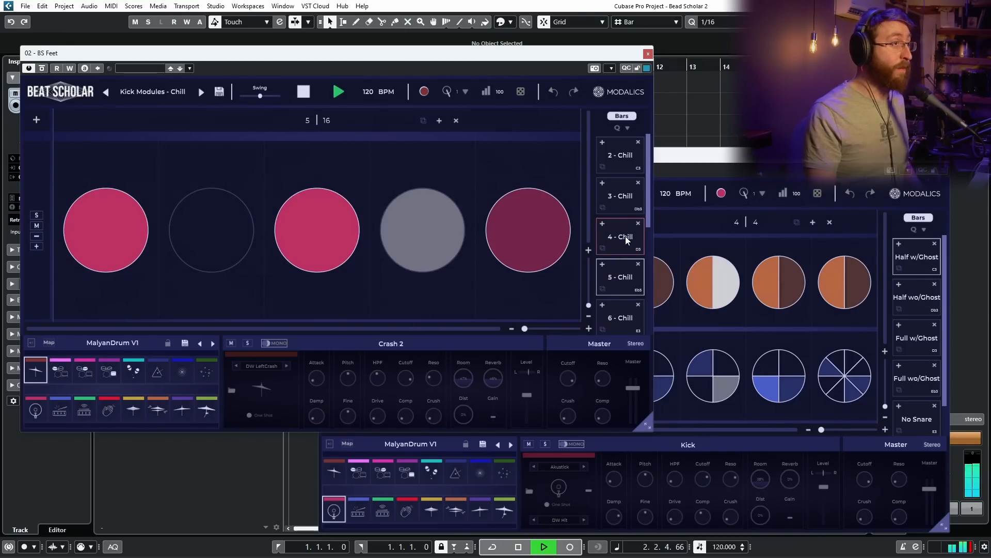
click(625, 241)
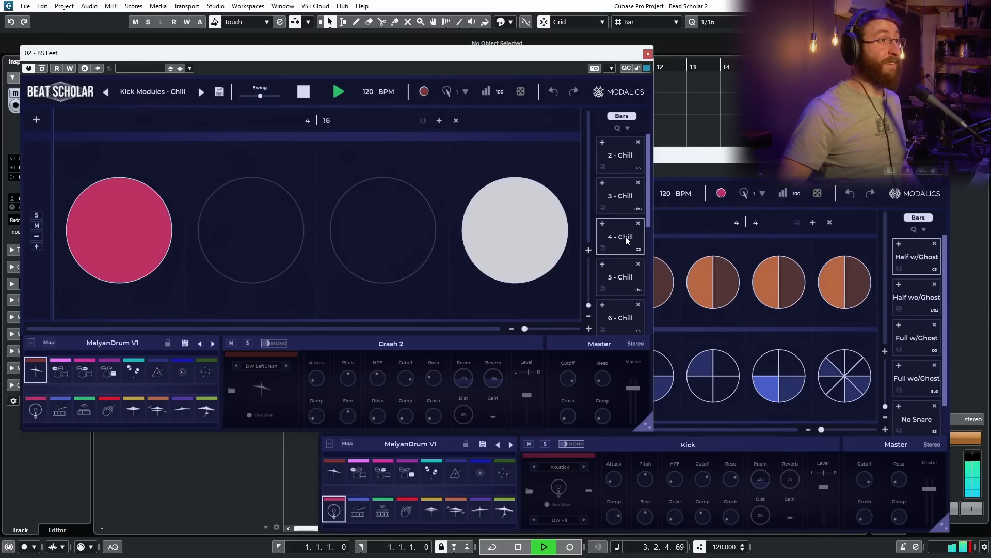
key(space)
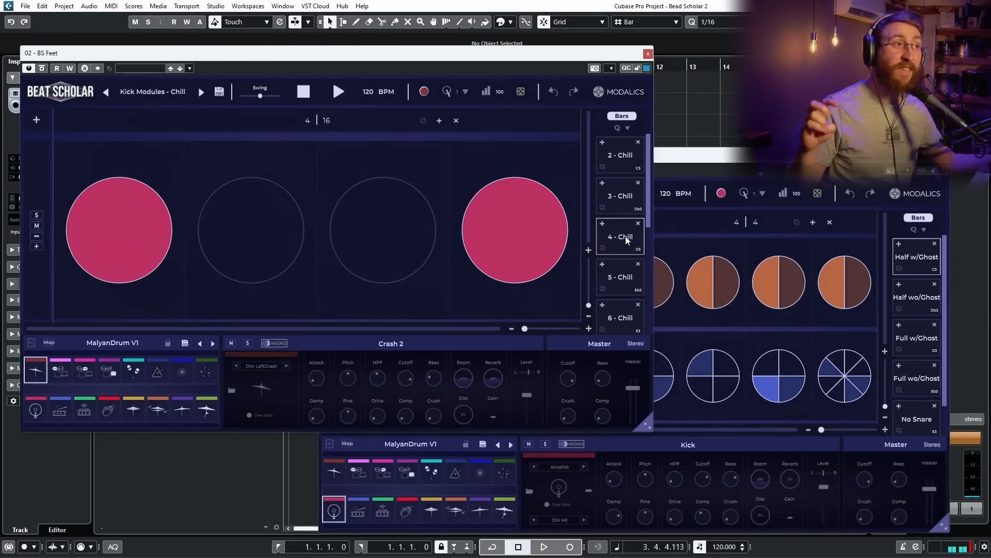
Set the BS Feet bar-switching quantization to 1|16, select the 2 - Chill bar and return to the project start
click(627, 128)
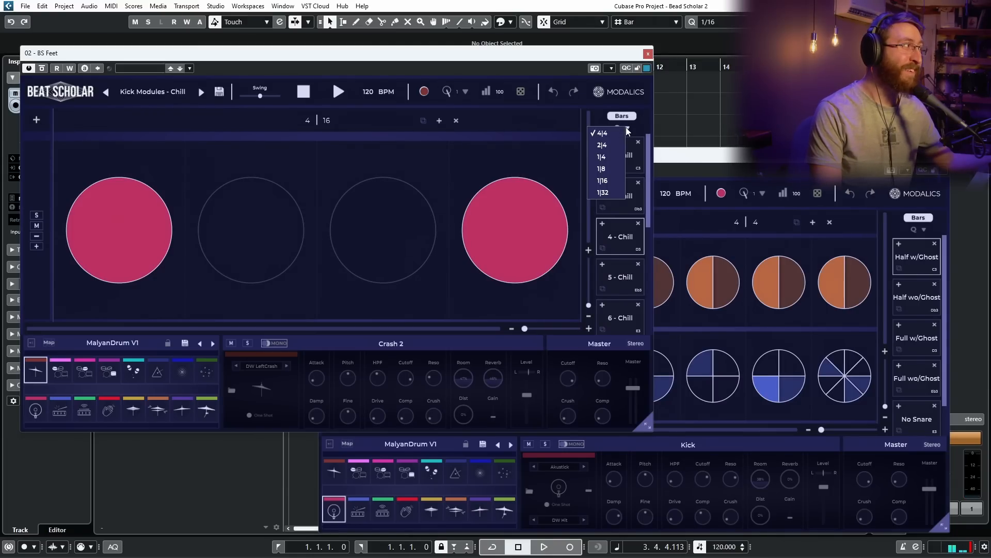
click(603, 181)
click(607, 161)
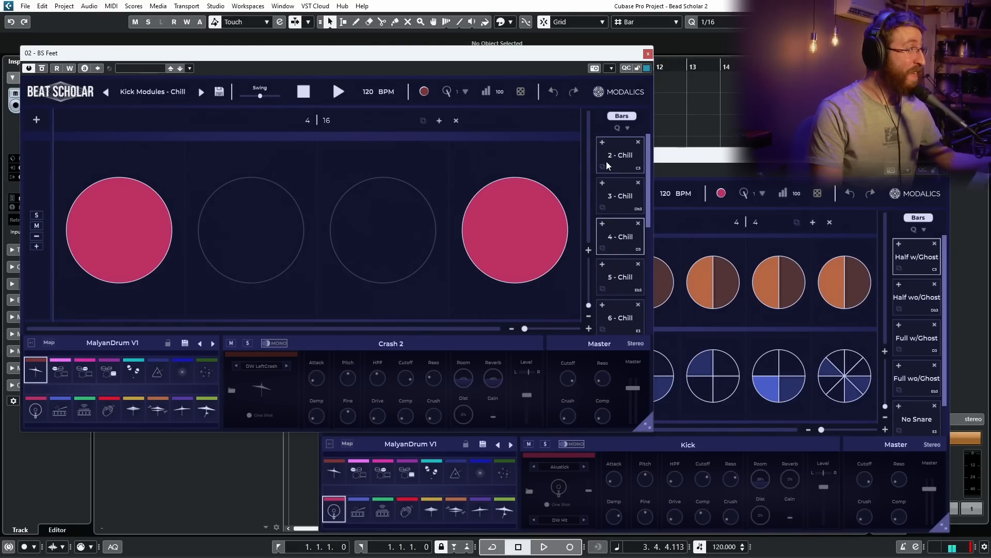
key(period)
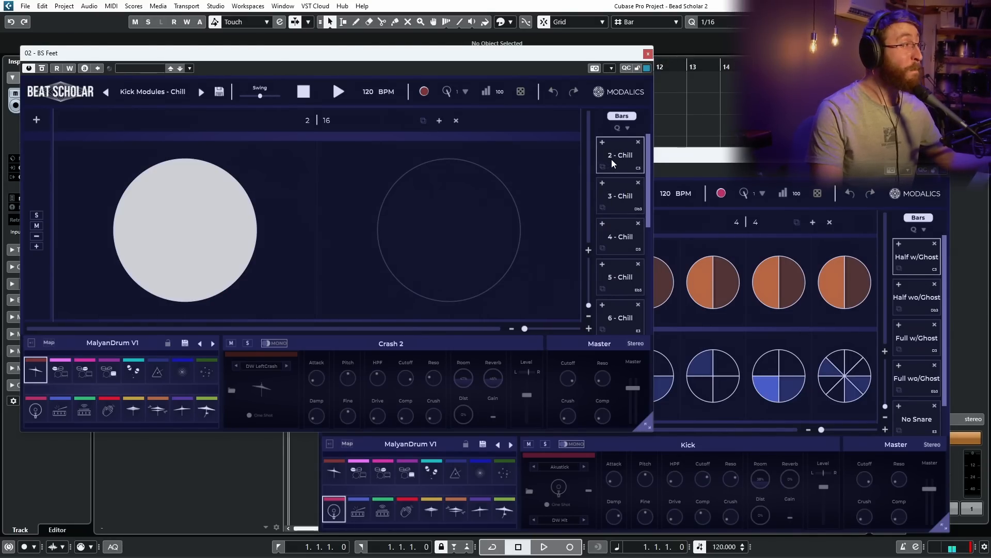
Review the 3, 4 and 5 - Chill bars of BS Feet and go back to the 3 - Chill bar
click(616, 194)
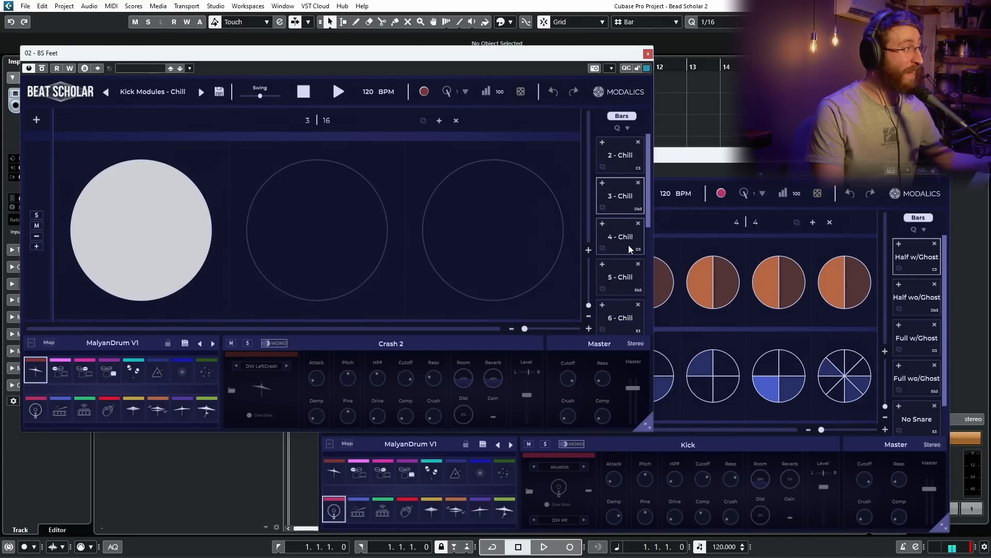
click(619, 238)
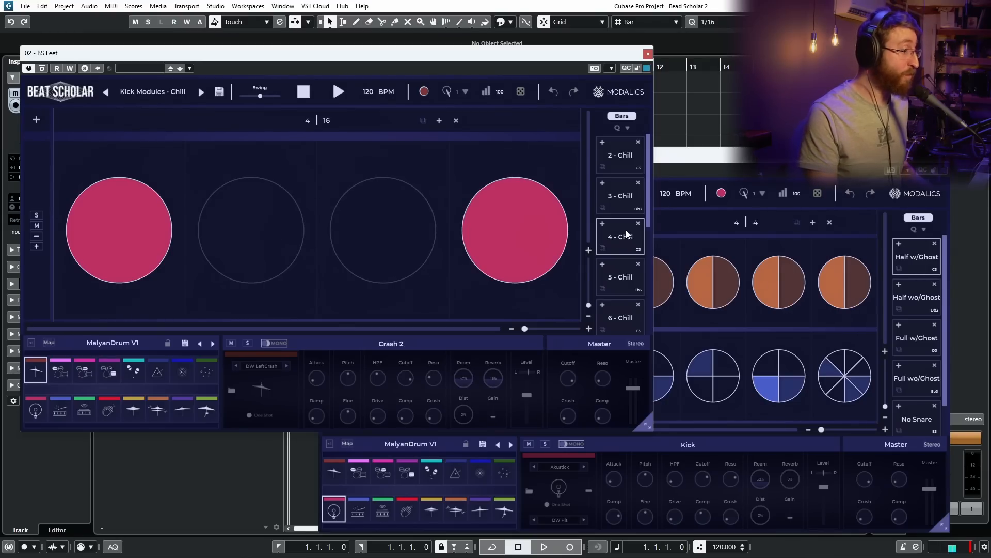
click(622, 274)
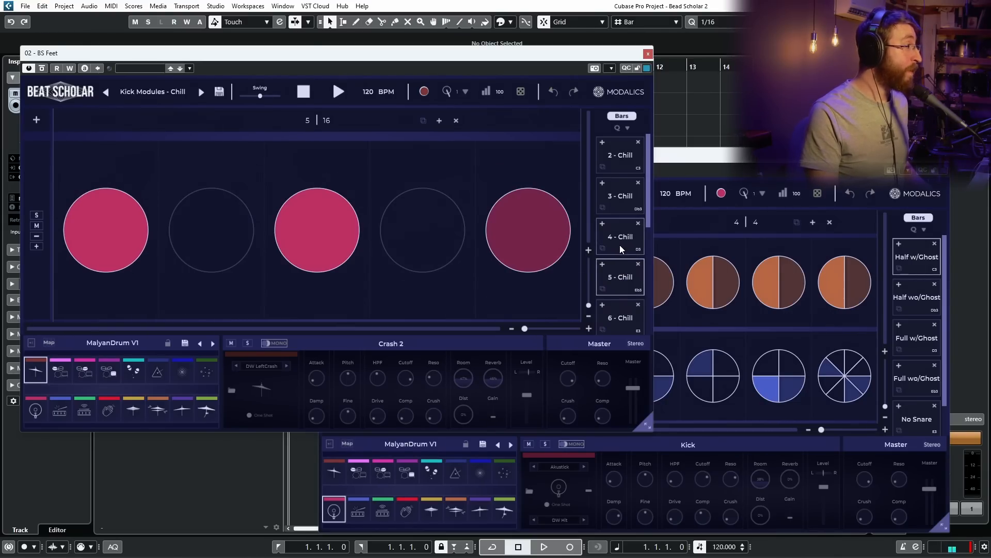
click(616, 236)
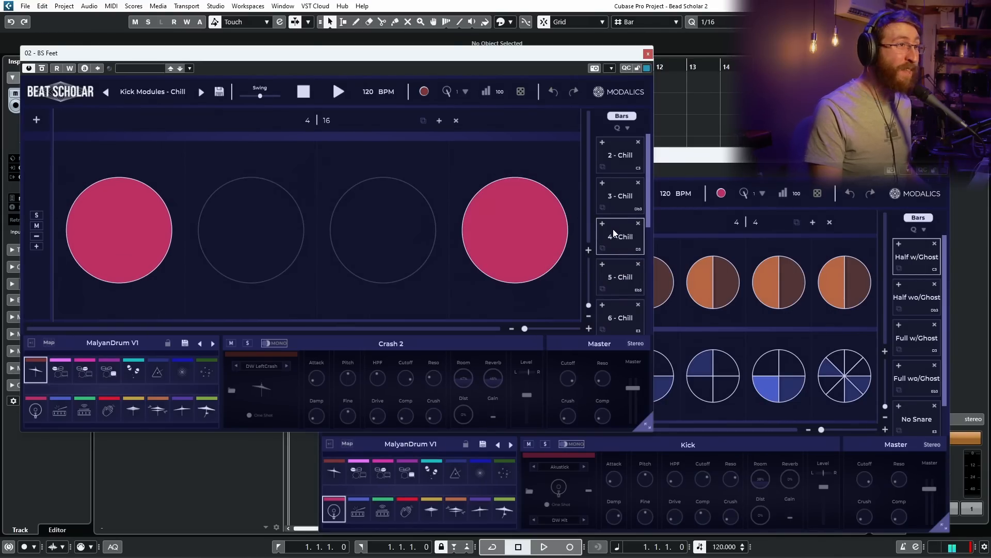
click(618, 198)
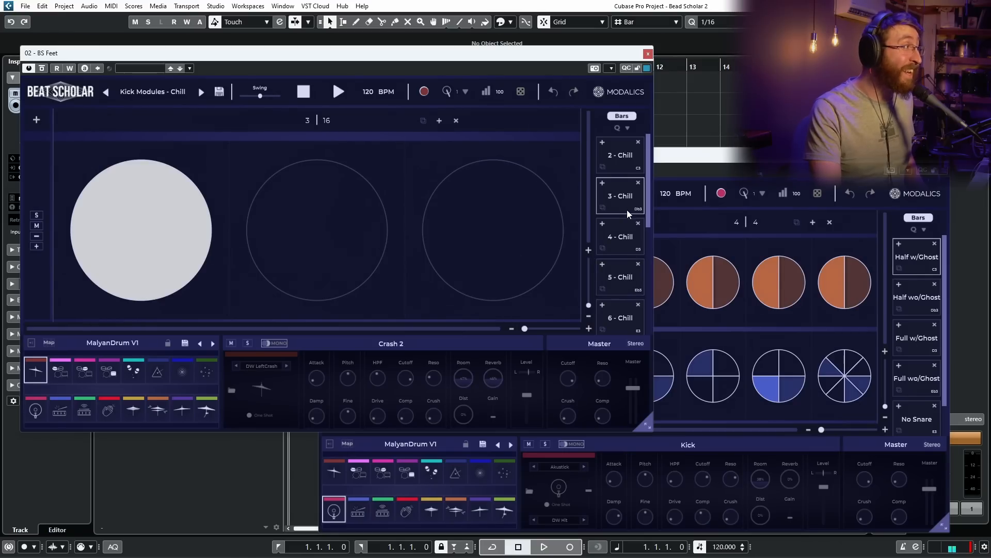
Audition switching from the 3 - Chill bar to 5 - Chill and back during playback, and return to the project start
key(space)
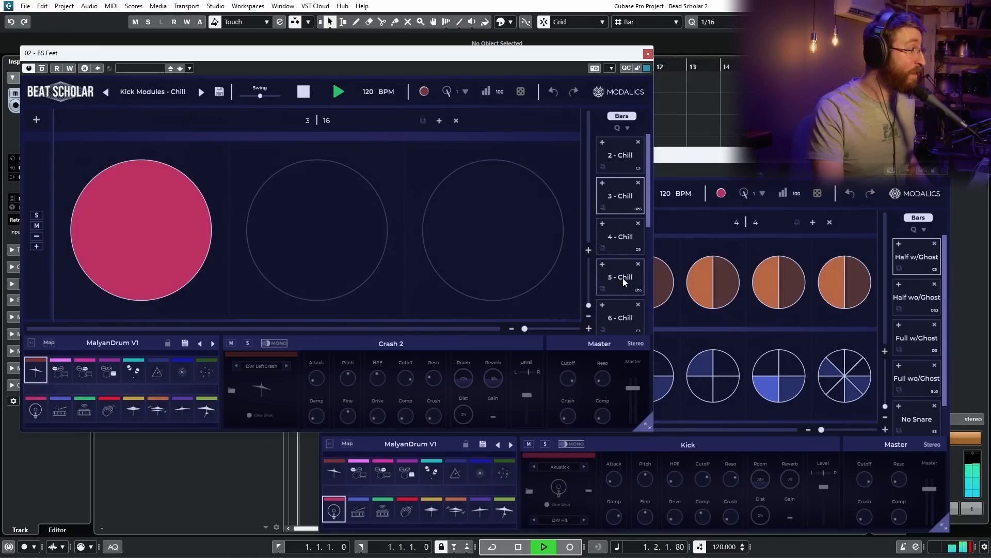
click(623, 278)
click(621, 191)
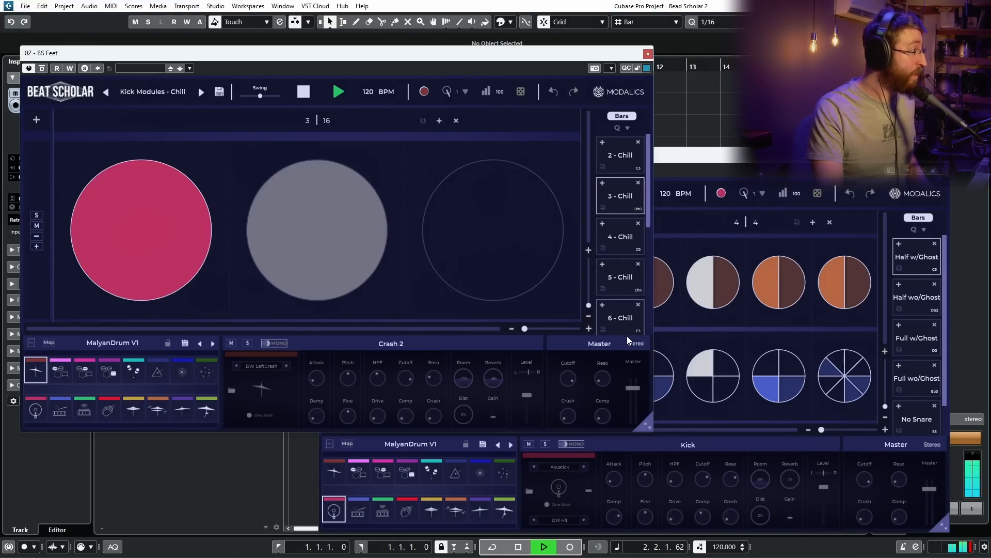
key(space)
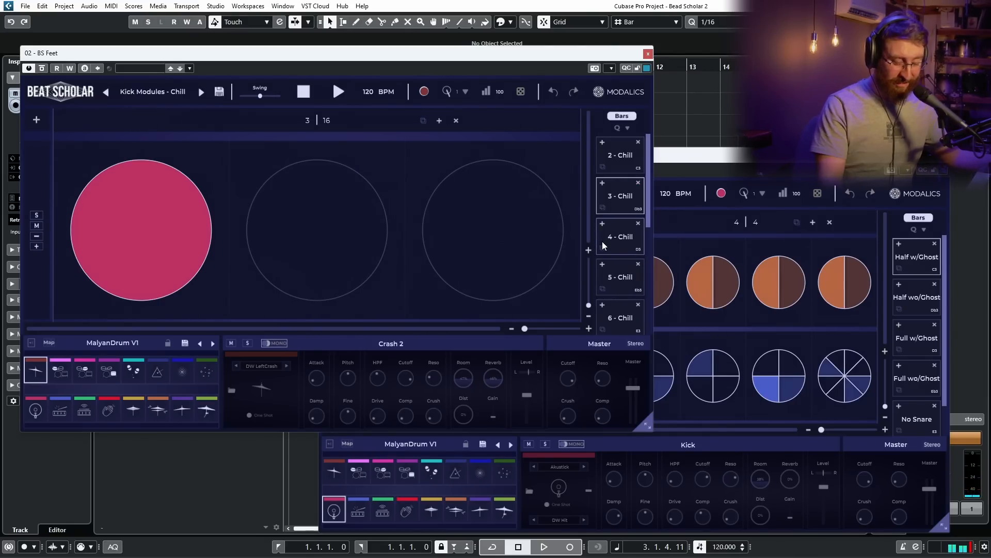
key(Home)
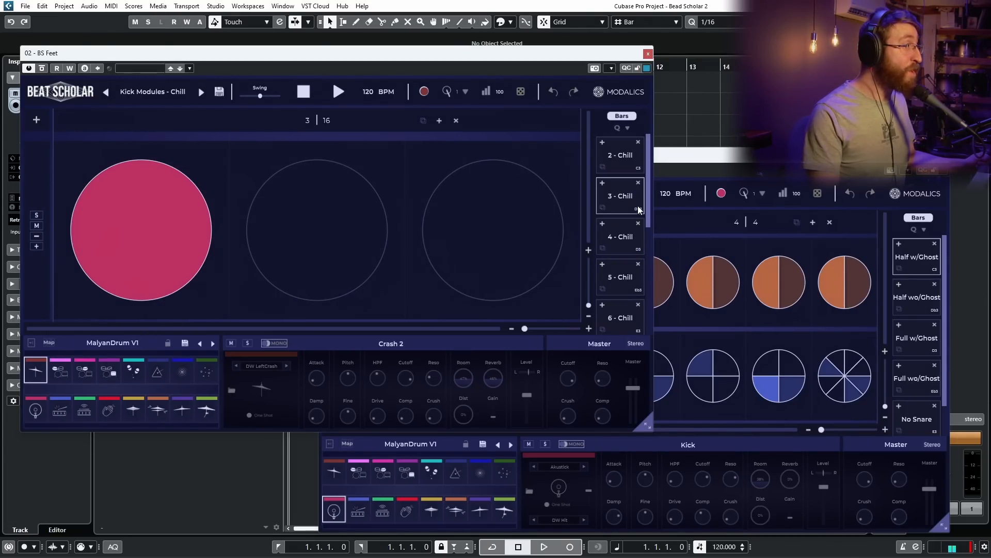
Enlarge the BS Feet plug-in window, move it clear of the track list and disarm recording on the BS Feet track
drag(650, 426, 751, 460)
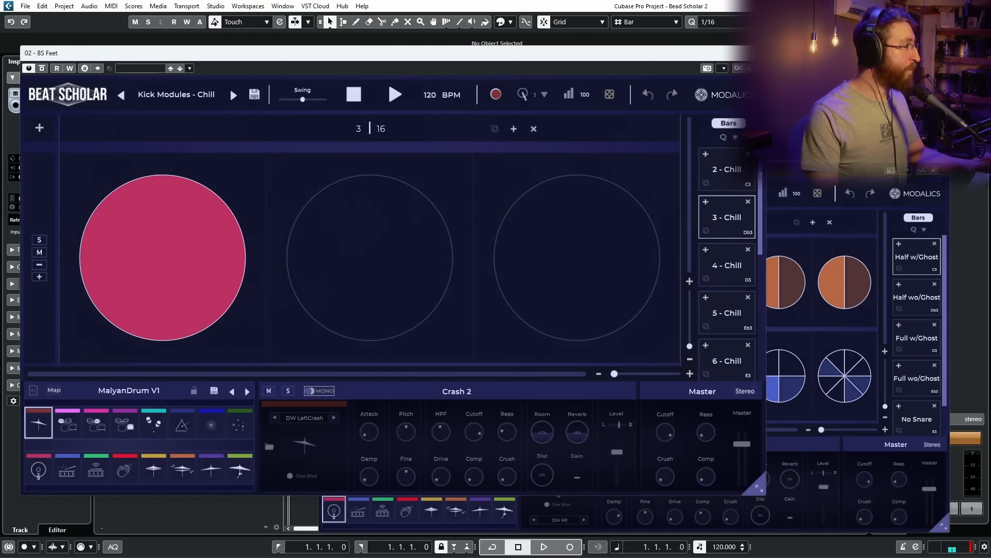
drag(85, 53, 157, 127)
click(156, 87)
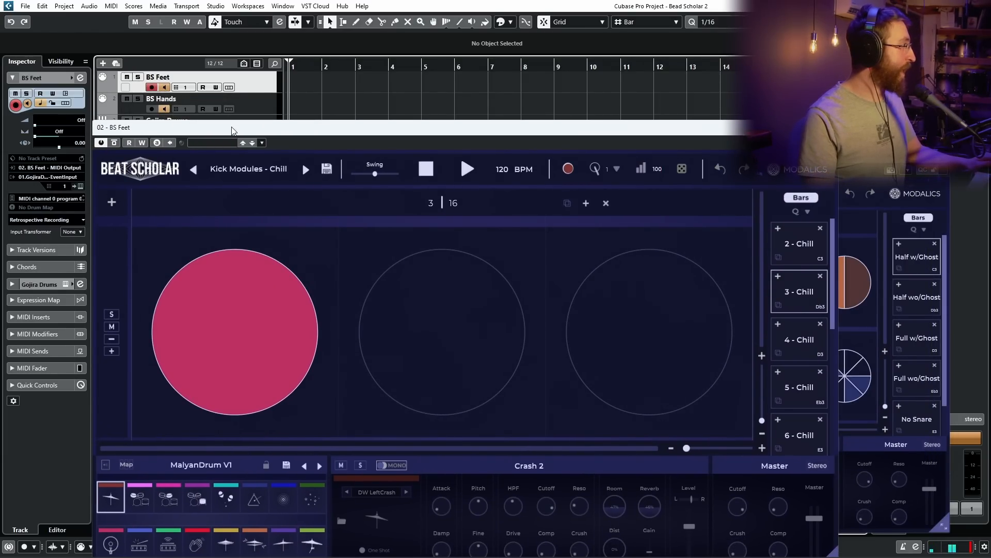
drag(234, 130, 276, 166)
click(152, 88)
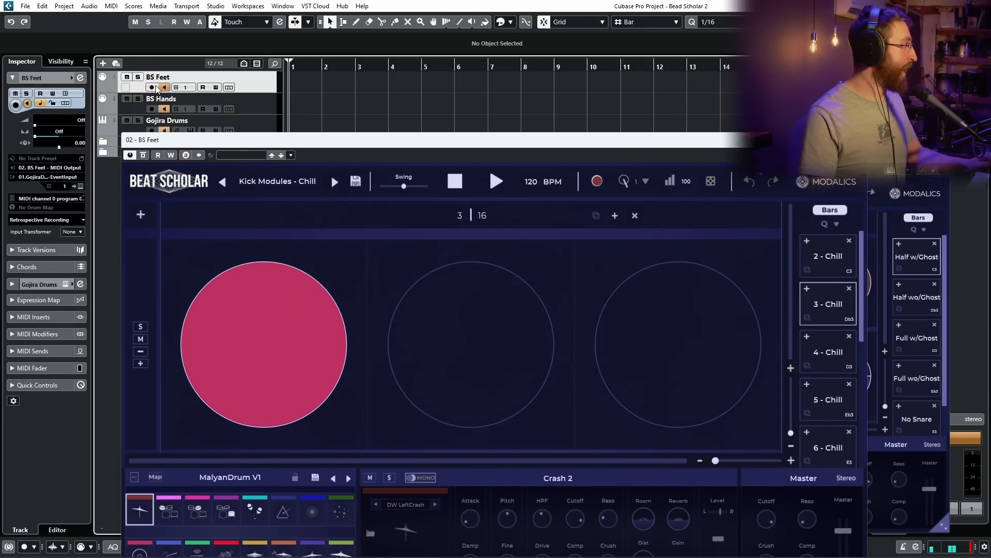
Add a MIDI track named KEYSWITCH FEET and move it above the BS Feet track
click(64, 6)
mouse_move(78, 15)
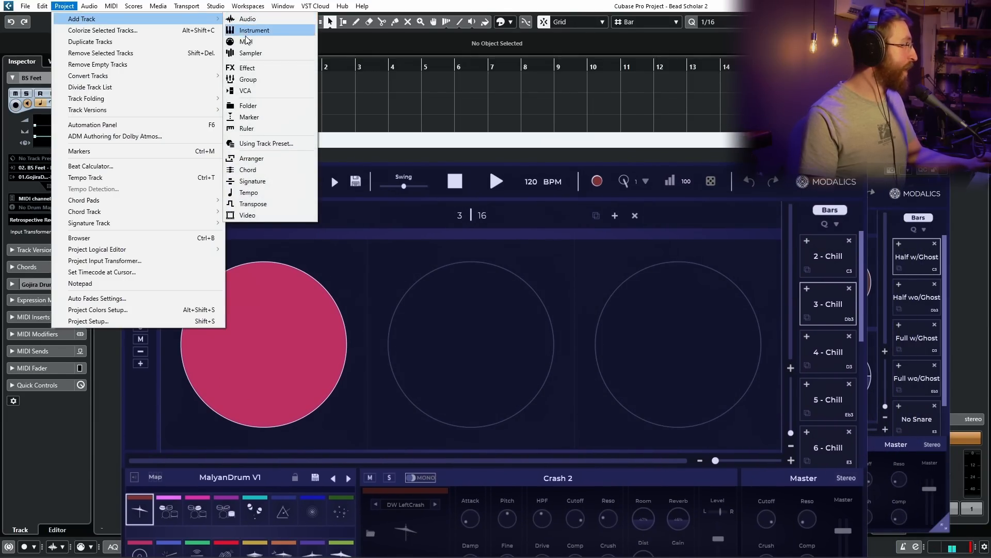
click(246, 41)
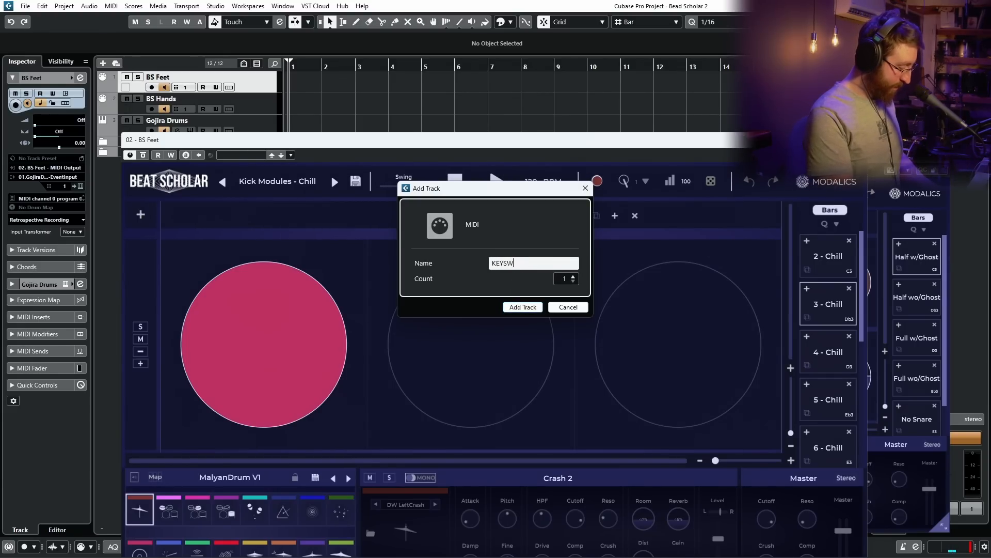
text(KEYSWITCH FEET)
key(Return)
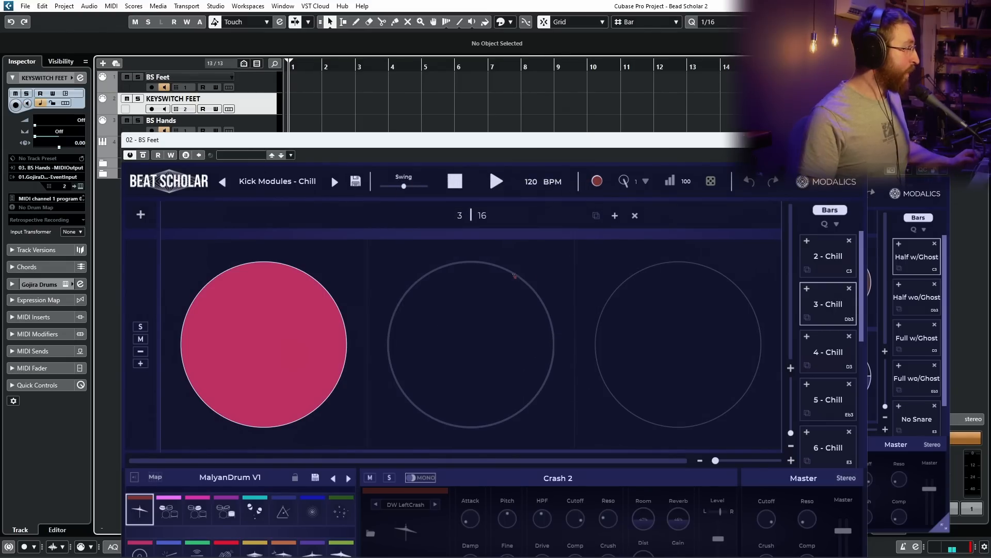
drag(257, 82, 253, 84)
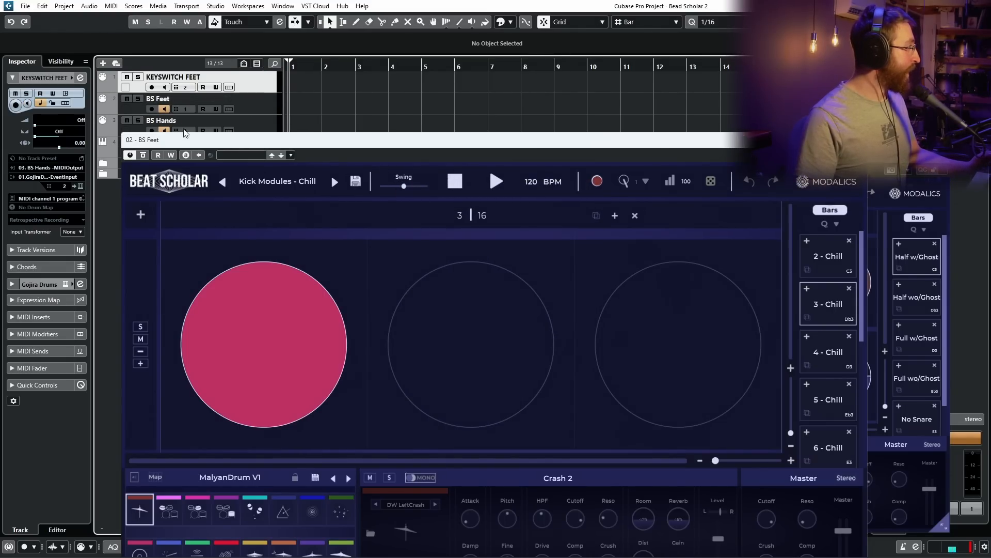
Route the KEYSWITCH FEET track from MIDISPORT Uno / 1x1 In to 02. BS Feet - MIDI Input with its MIDI channel set to Any
click(57, 167)
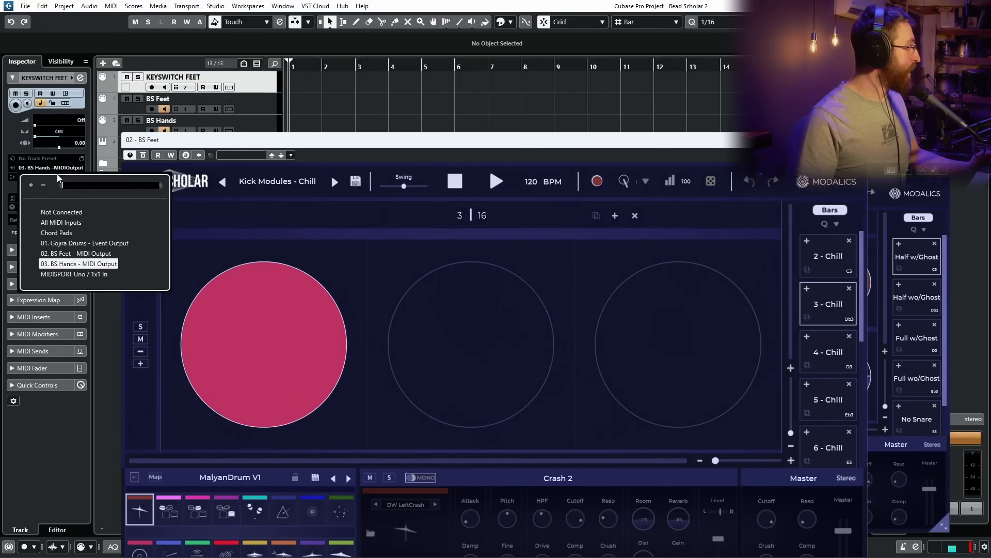
click(72, 275)
click(62, 176)
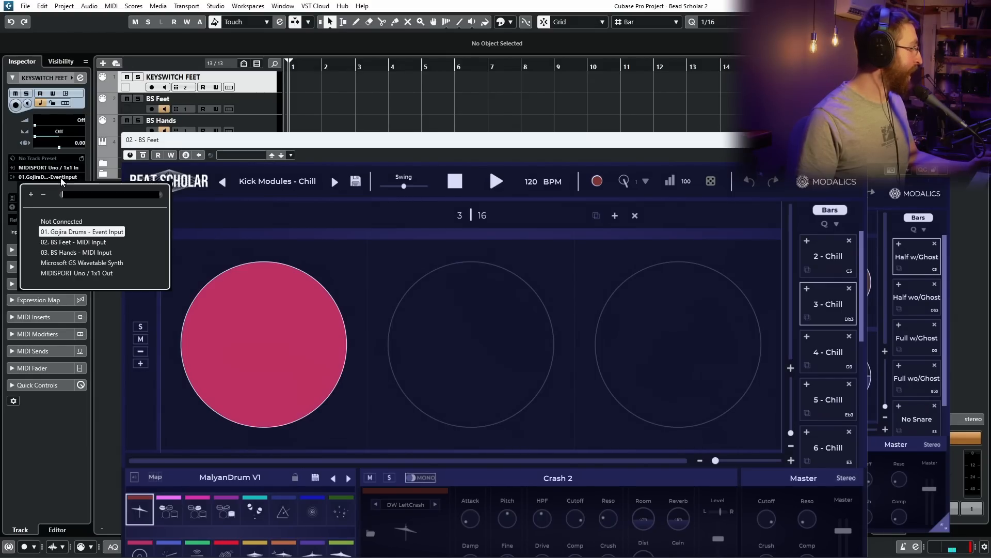
click(73, 243)
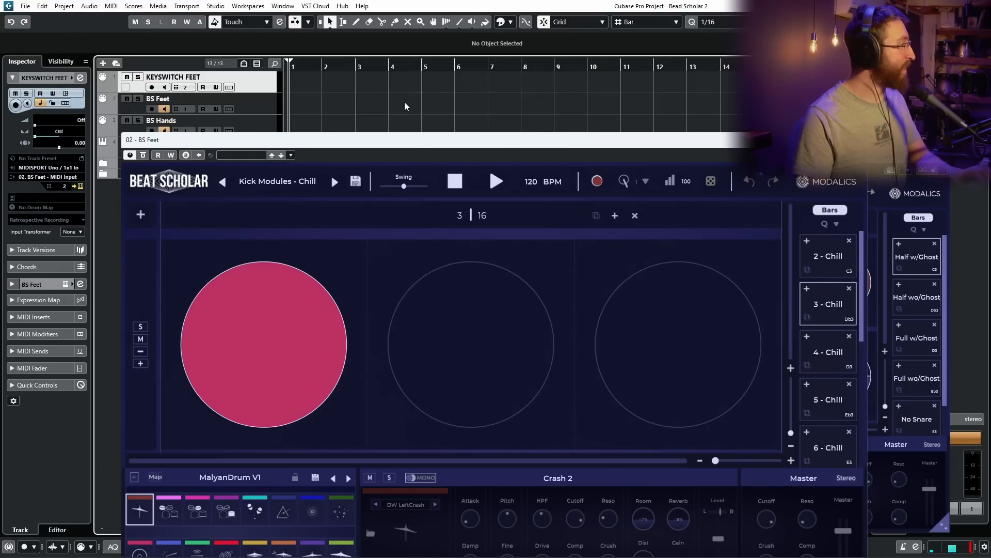
click(188, 86)
click(199, 110)
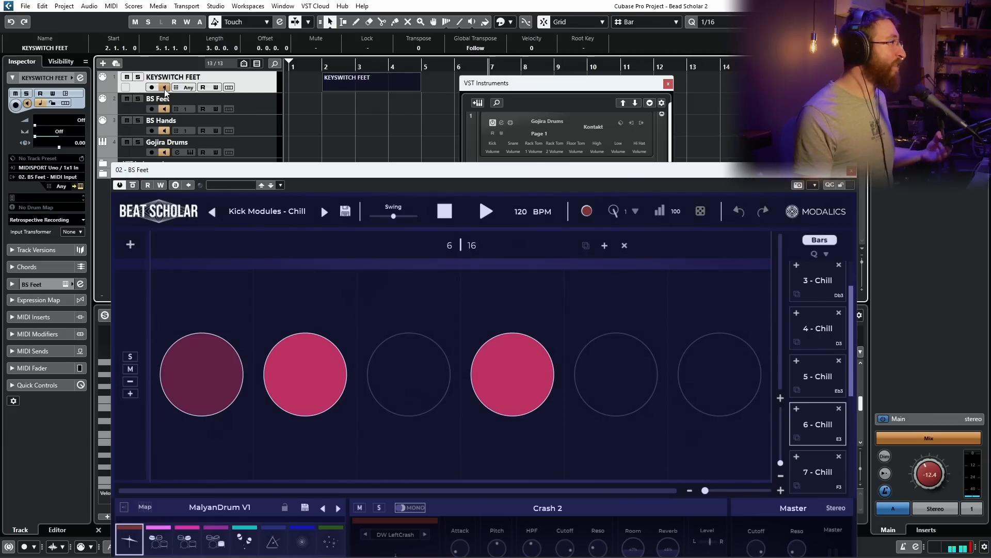
Delete the existing KEYSWITCH FEET part and record a new take of keyswitches from the project start into bar 4
click(409, 141)
click(368, 79)
key(Delete)
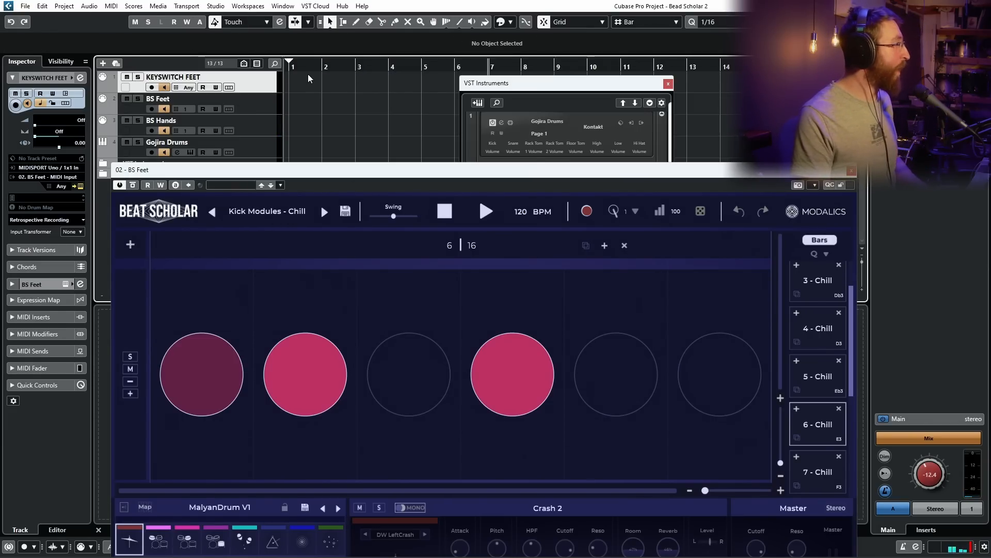
key(KP_Multiply)
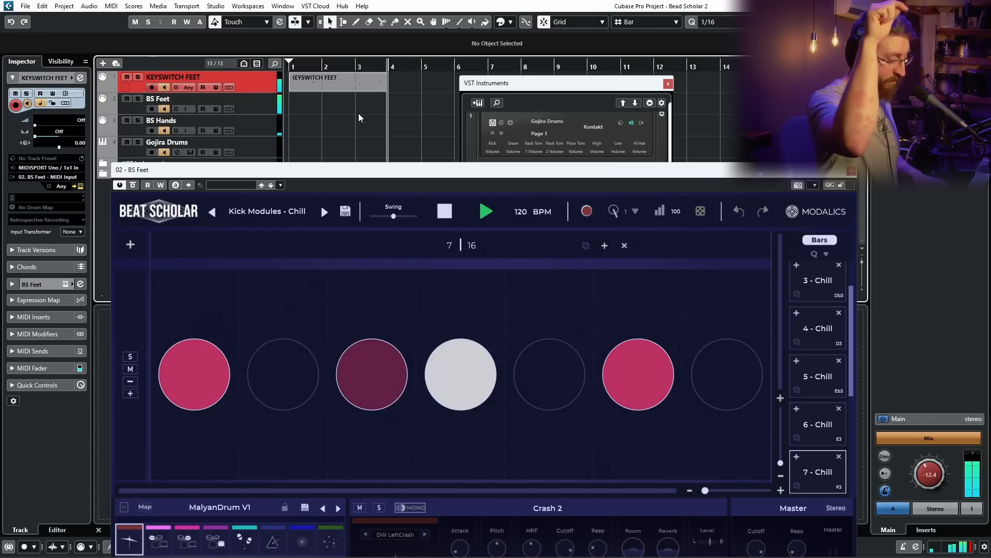
key(space)
Open the new KEYSWITCH FEET part for editing, close the BS Feet window and shorten the part to end at 4.2.4.0
double_click(380, 93)
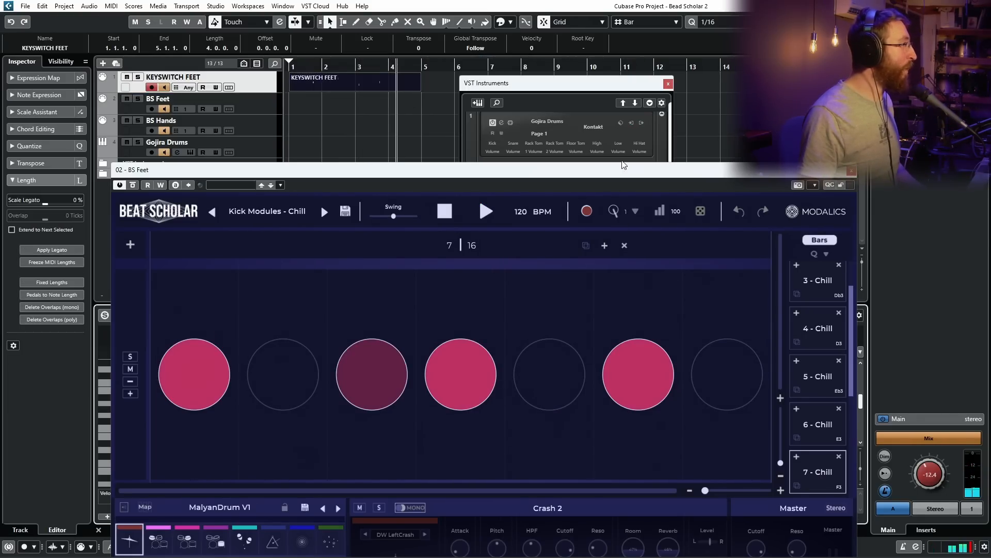
click(852, 170)
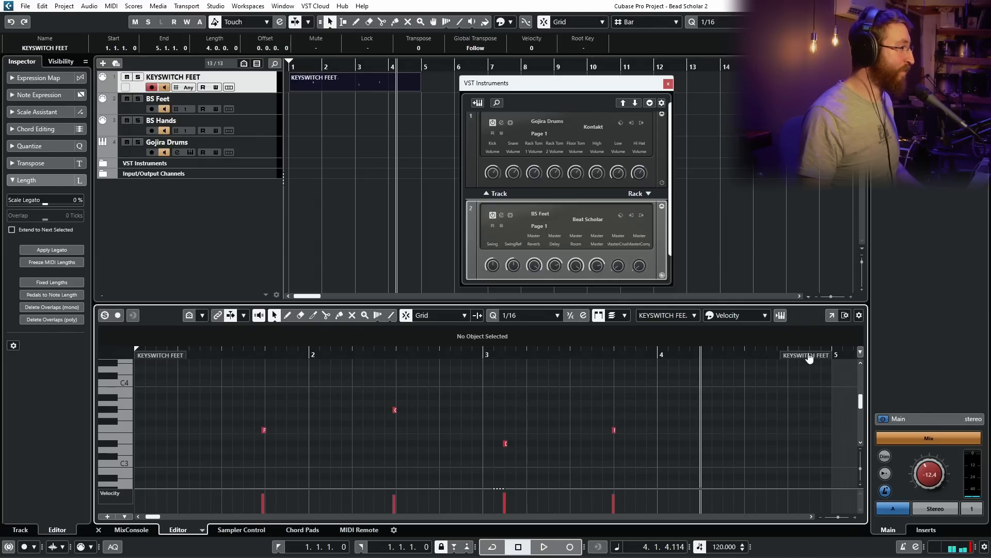
drag(809, 358, 709, 368)
click(349, 143)
key(h)
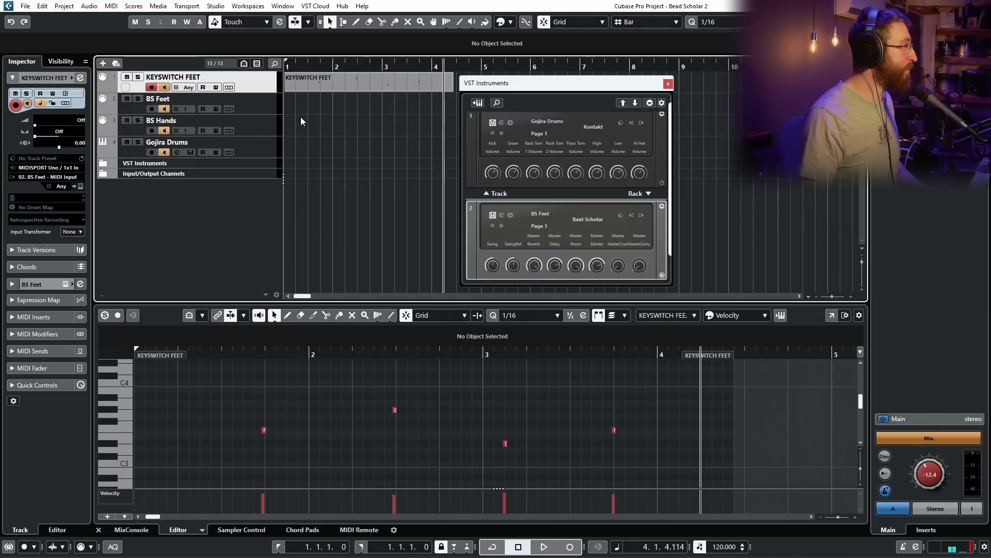
Add an Eb3 keyswitch note at the very start of bar 1 in the KEYSWITCH FEET part
double_click(310, 81)
scroll(311, 463, left, 2)
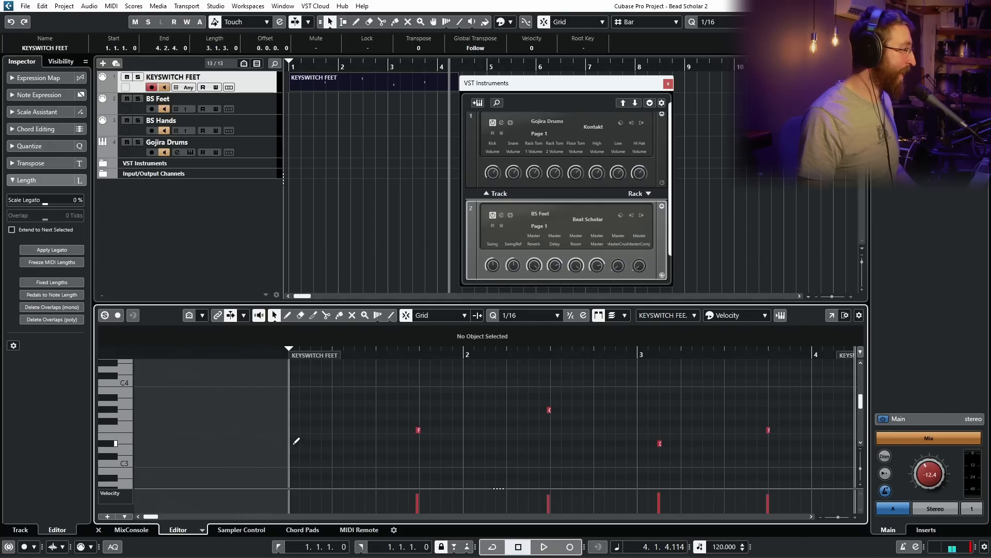
click(296, 443)
key(g)
Duplicate the KEYSWITCH FEET part directly after itself and close the VST Instruments window
click(337, 85)
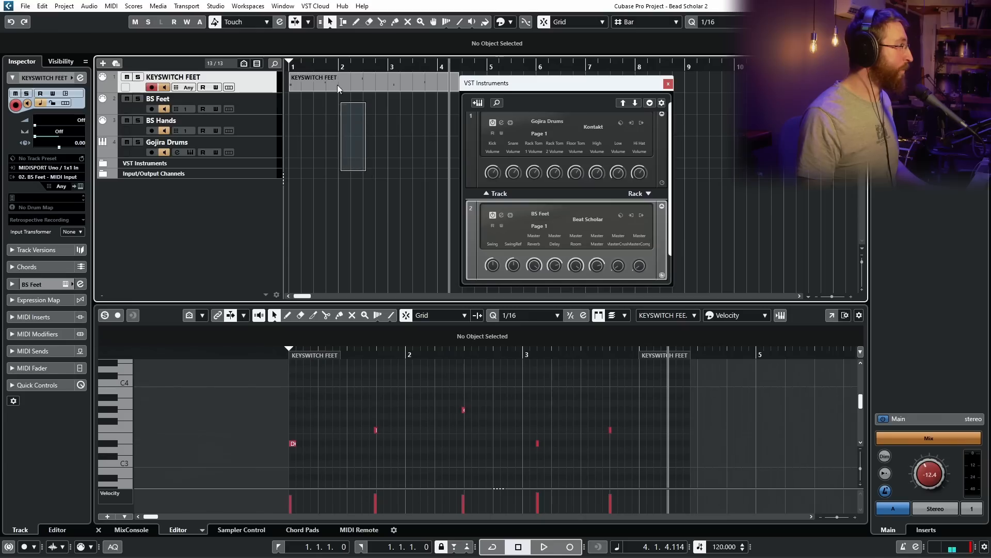
key(ctrl+d)
click(668, 83)
click(547, 141)
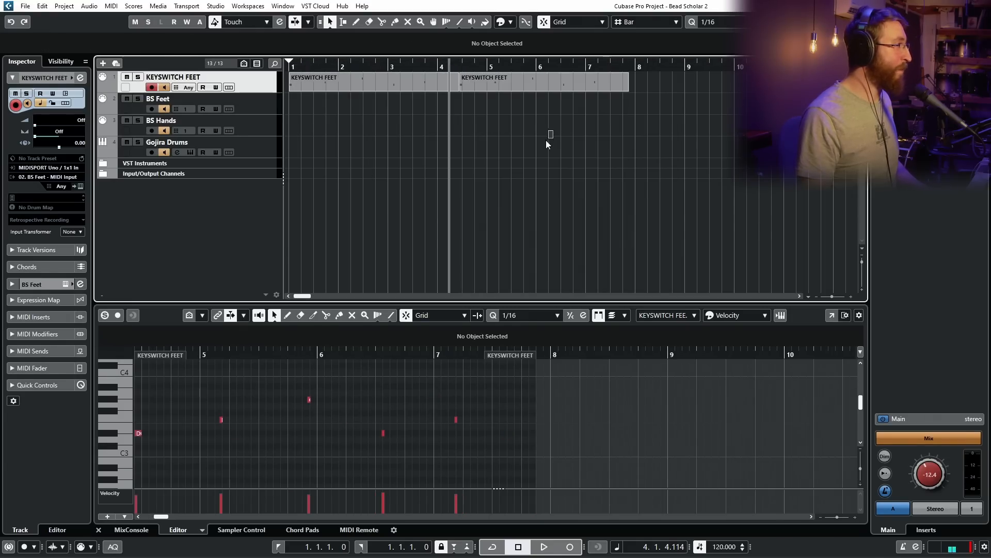
key(g)
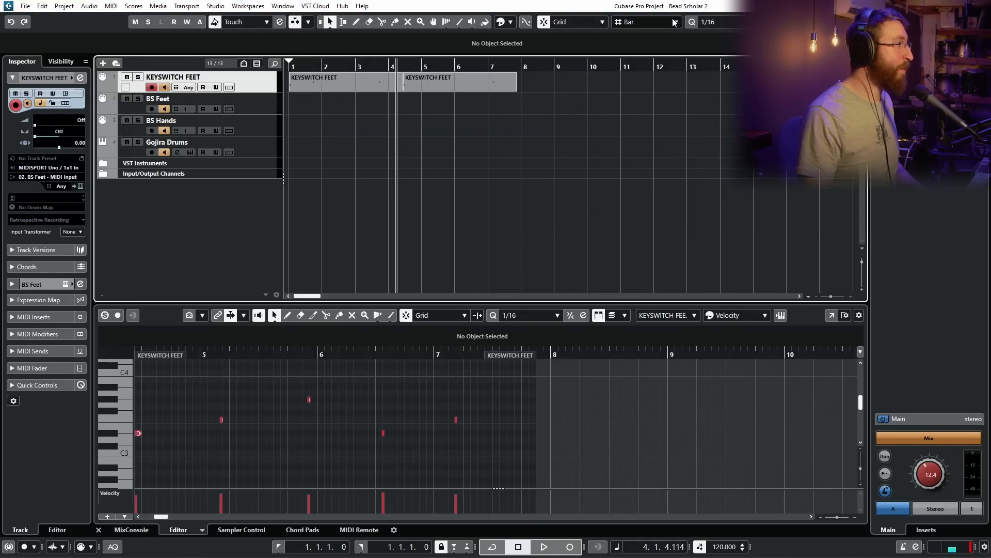
Inspect the start of the second KEYSWITCH FEET part and set the project grid type to Use Quantize
key(h)
key(h)
key(h)
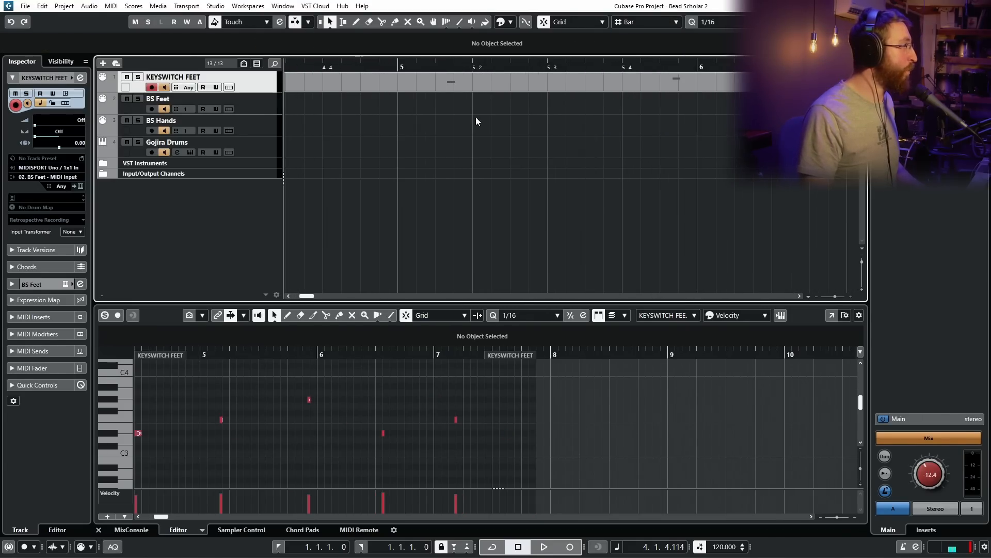
click(460, 78)
click(675, 22)
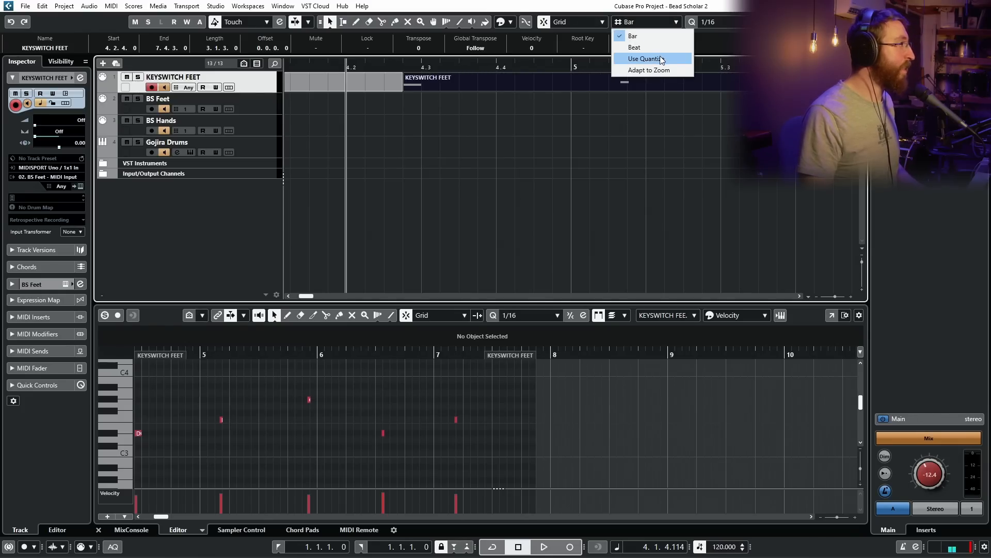
click(644, 57)
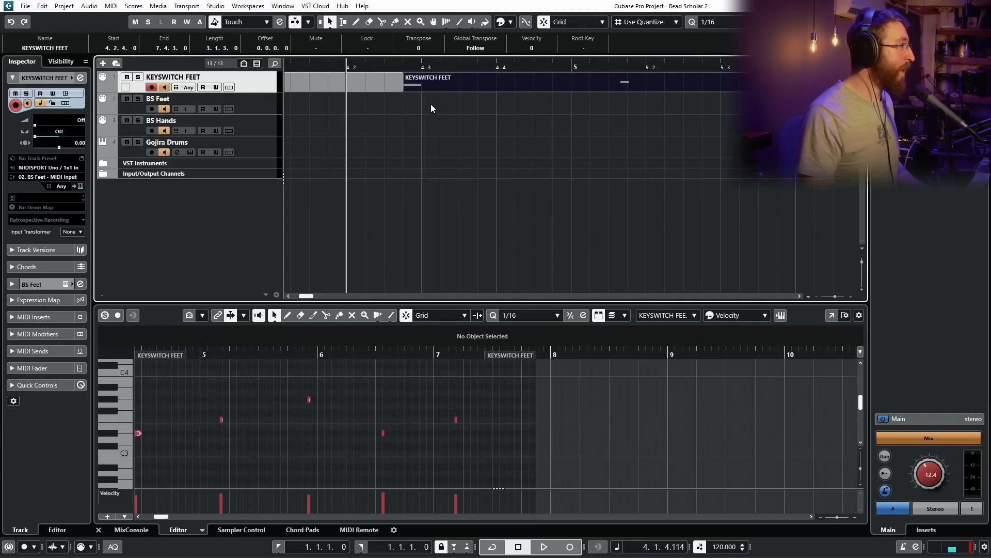
Duplicate the second KEYSWITCH FEET part twice so that four parts follow each other
key(g)
key(g)
key(g)
click(493, 121)
click(467, 75)
key(ctrl+d)
key(ctrl+d)
click(548, 125)
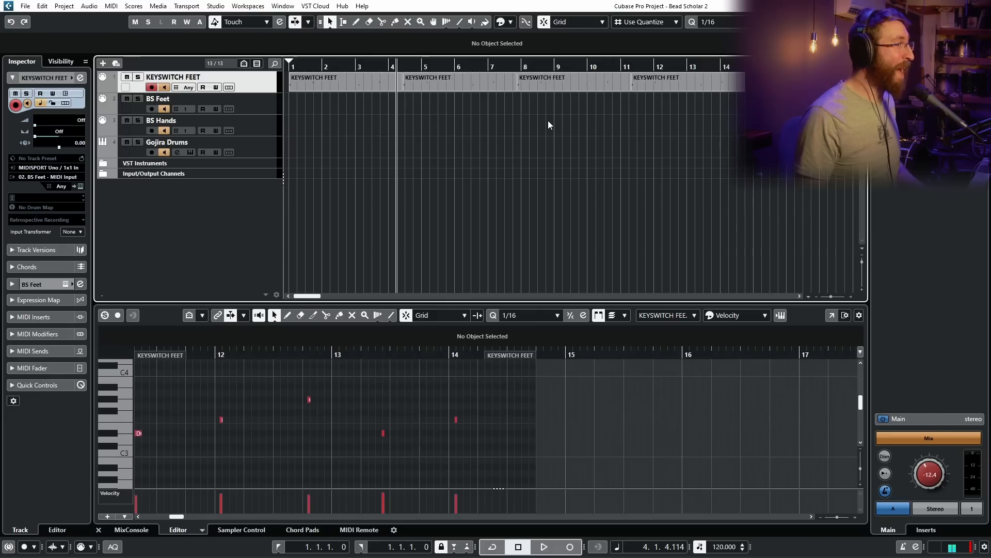
Play the four keyswitch parts from the project start while watching the modules switch in the BS Feet plug-in window
key(Home)
key(g)
key(space)
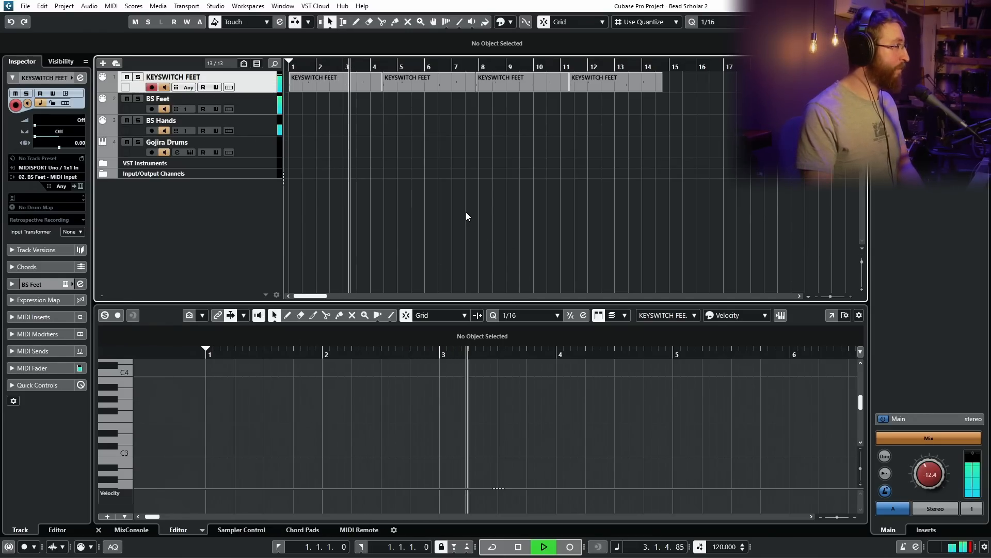
key(F11)
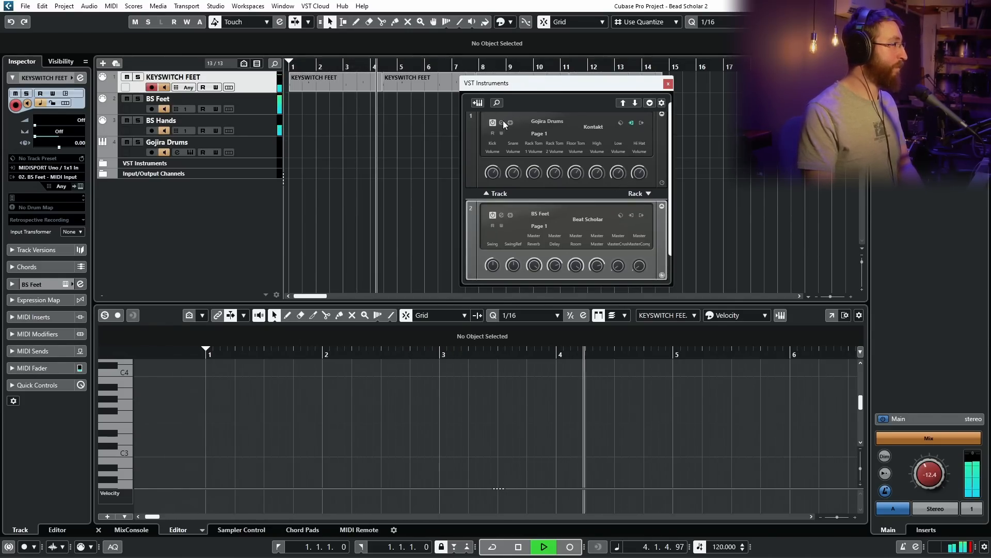
click(502, 217)
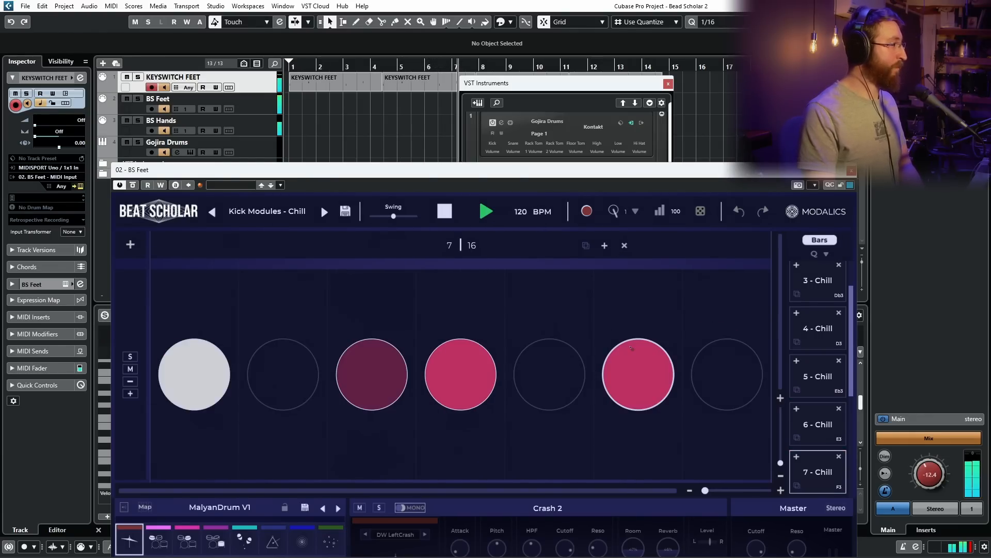
click(668, 83)
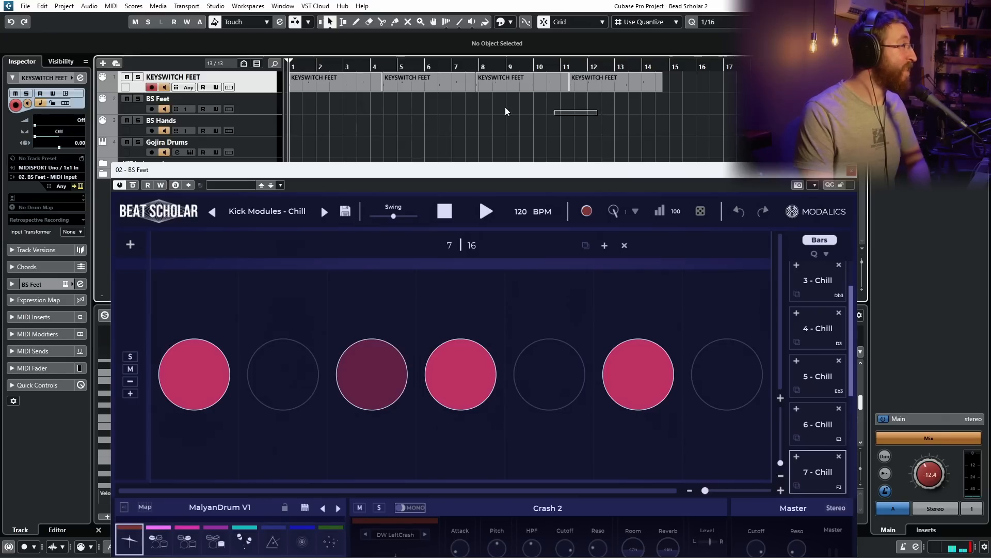
Play from bar 3 across the join between the first two KEYSWITCH FEET parts to check the module switching
drag(506, 112, 387, 81)
click(482, 130)
click(396, 67)
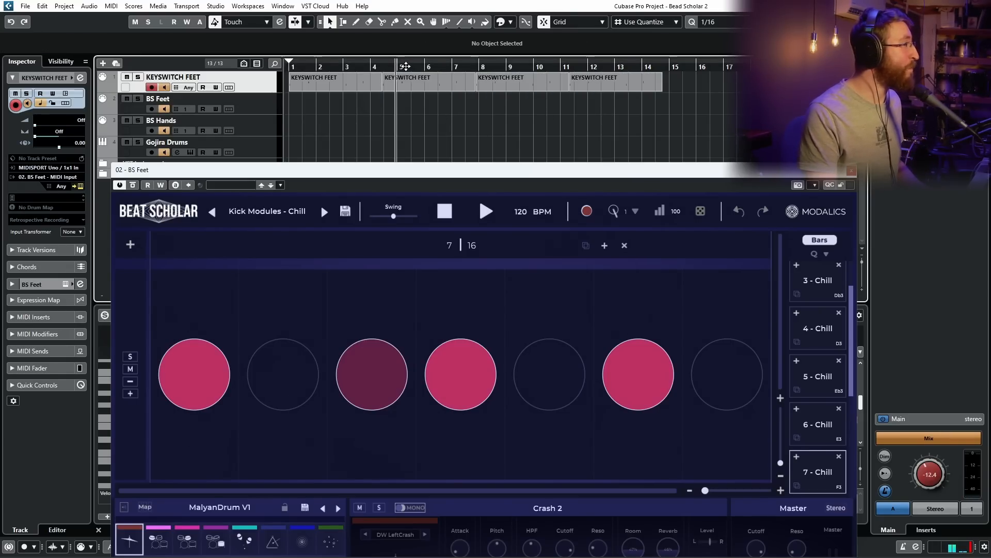
drag(345, 68, 350, 92)
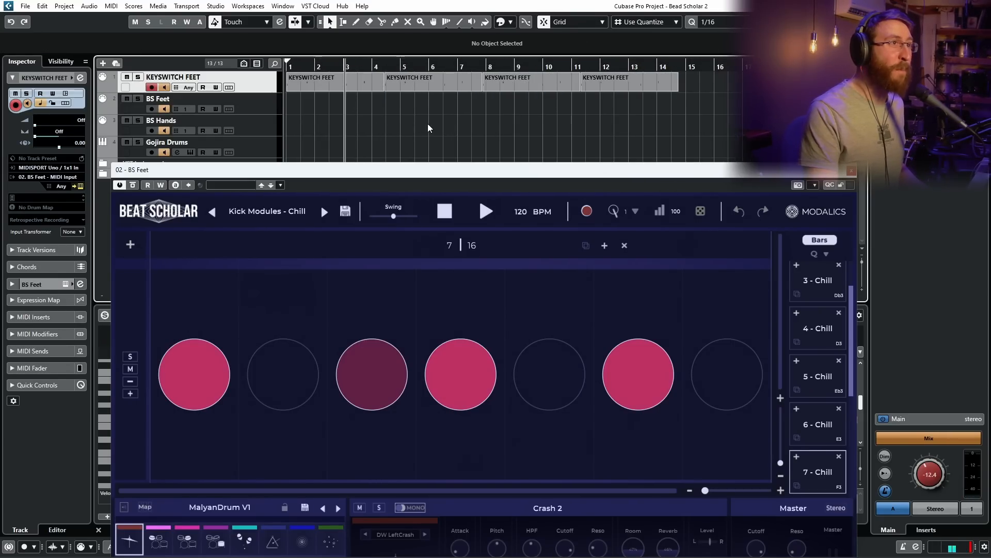
key(space)
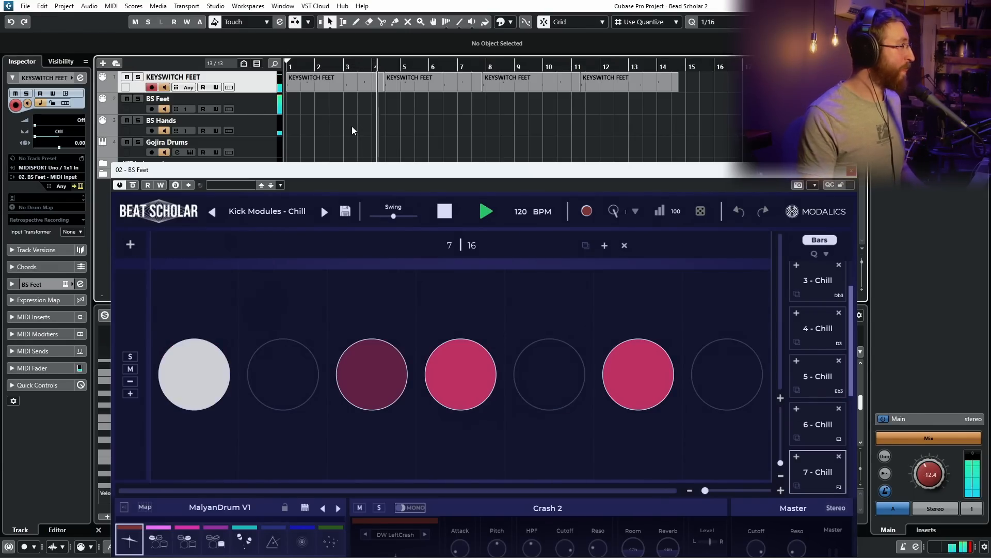
key(space)
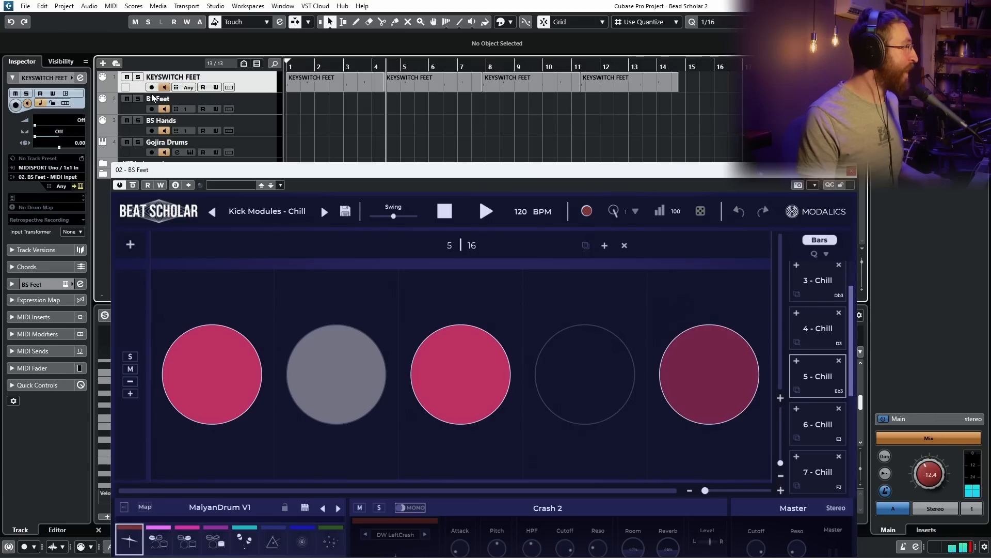
Arm the BS Feet and BS Hands tracks and record their MIDI output from the project start to about bar 13
click(153, 98)
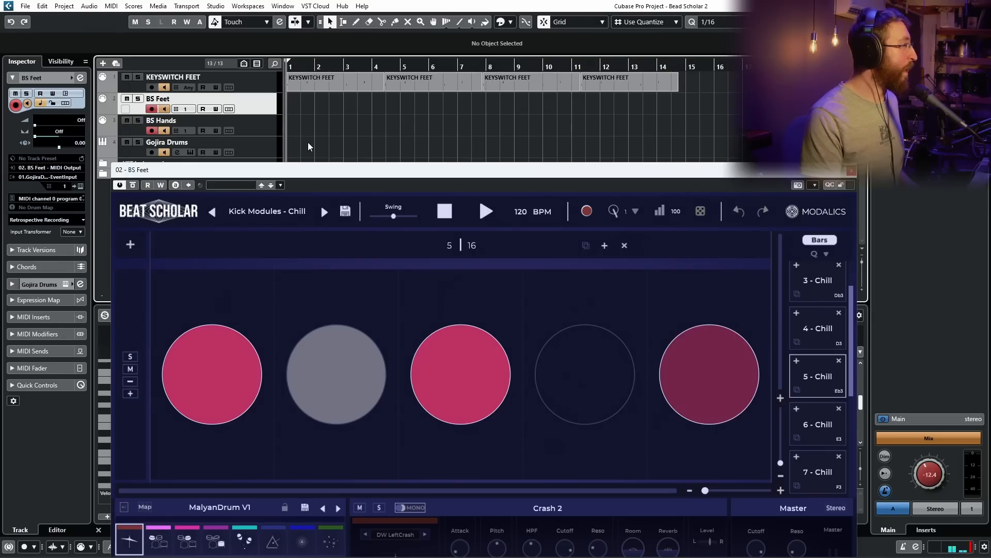
key(KP_Multiply)
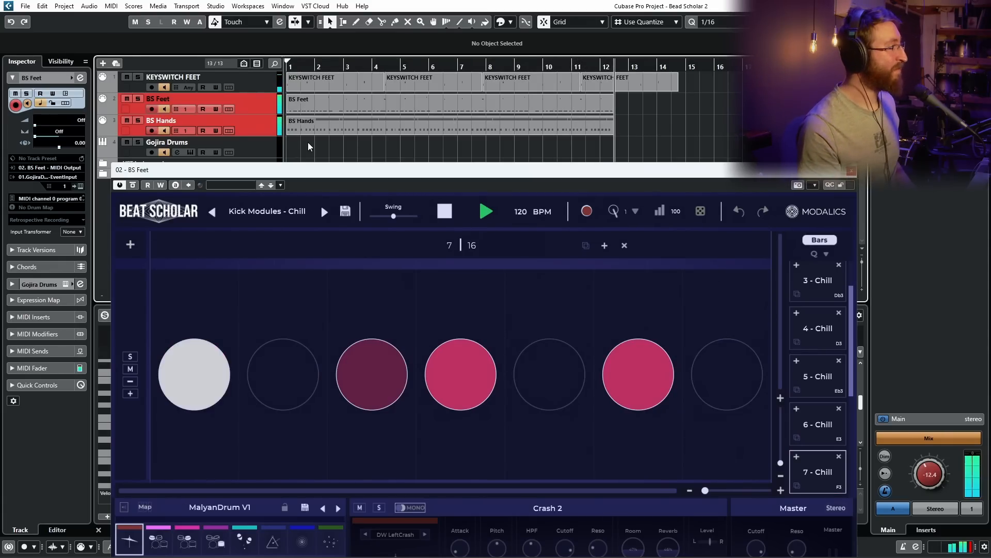
key(space)
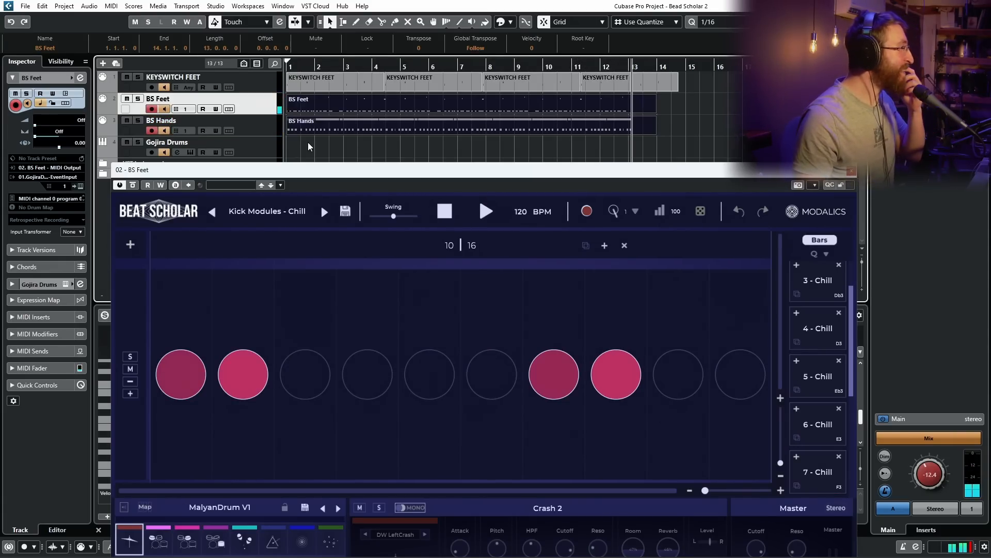
Set the grid type to Bar and split the recorded BS Feet and BS Hands parts at bar 8
click(527, 148)
drag(499, 115, 490, 106)
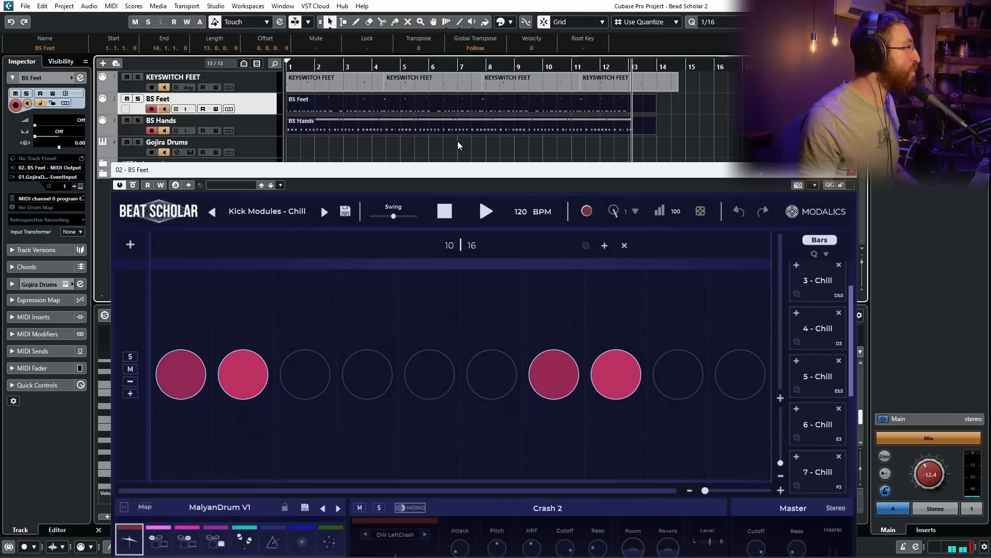
click(628, 22)
click(623, 38)
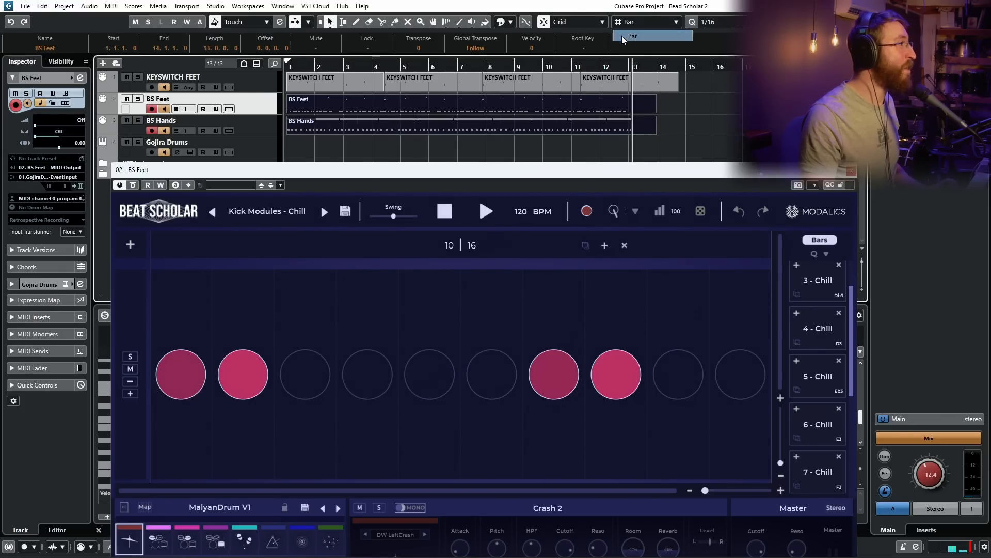
click(494, 106)
click(506, 145)
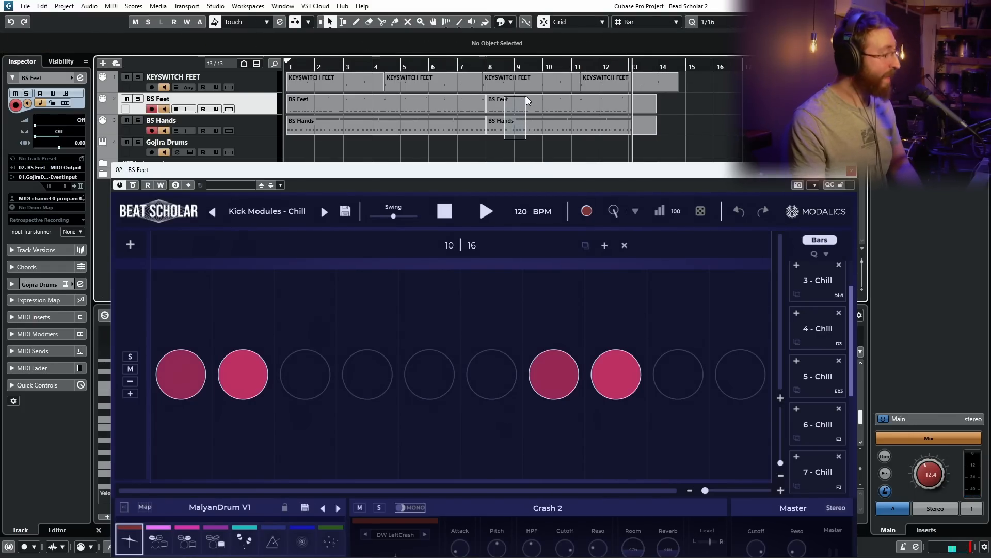
Delete the BS Feet and BS Hands parts after bar 8 and close the BS Feet plug-in window
drag(528, 101, 624, 136)
key(Delete)
click(852, 170)
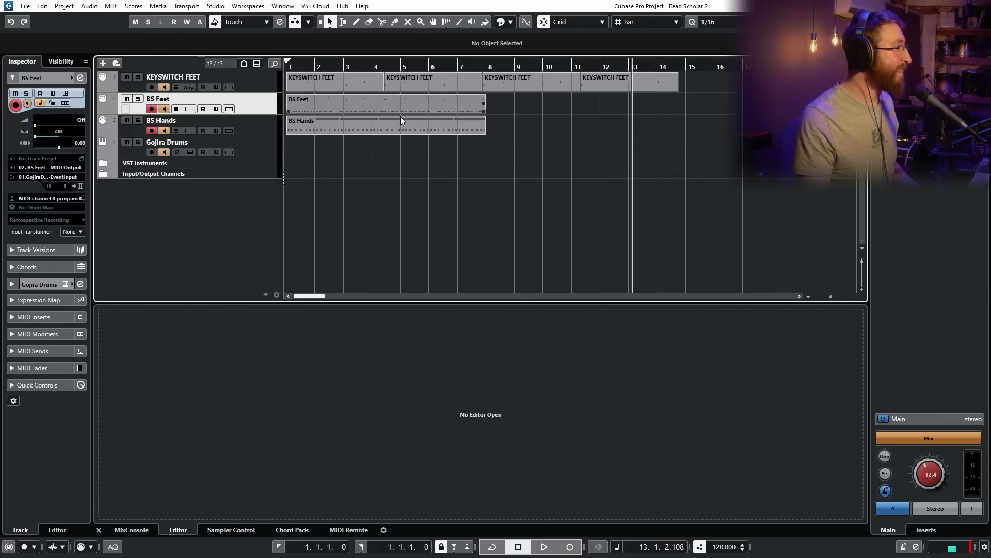
drag(407, 107, 401, 128)
key(ctrl+z)
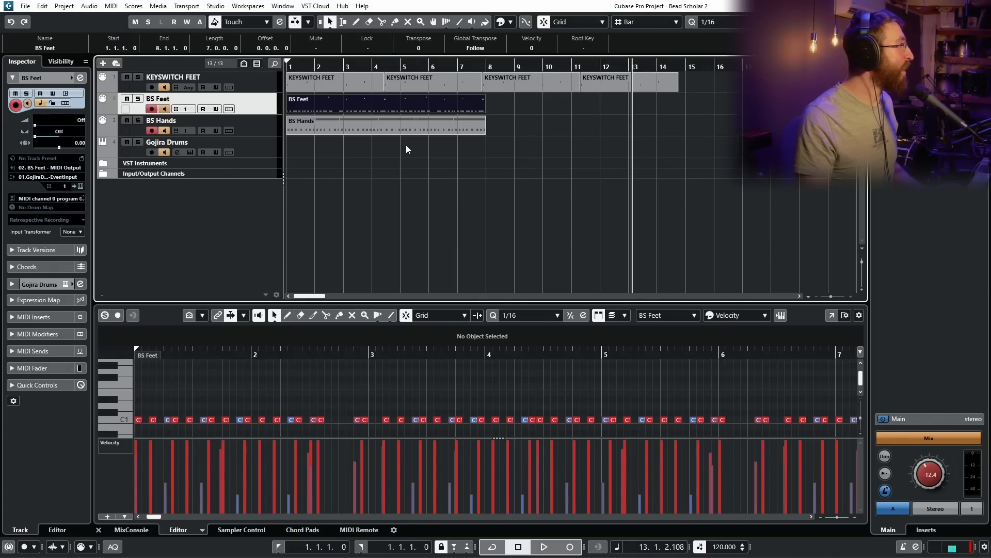
drag(432, 161, 397, 106)
click(402, 169)
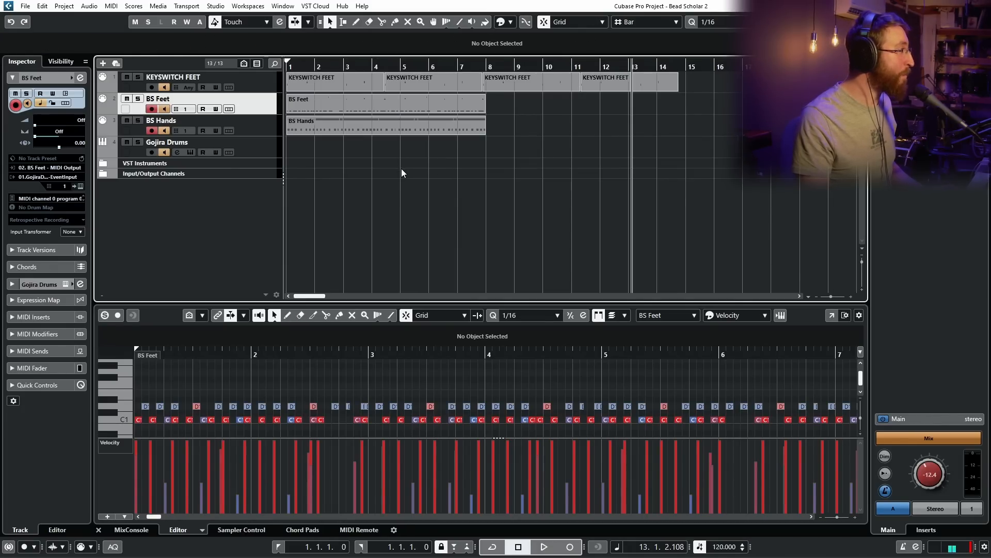
Show the lanes of the Gojira Drums track and move the BS Feet and BS Hands parts onto Lane 1 and Lane 2
click(229, 151)
drag(333, 106, 370, 210)
click(347, 167)
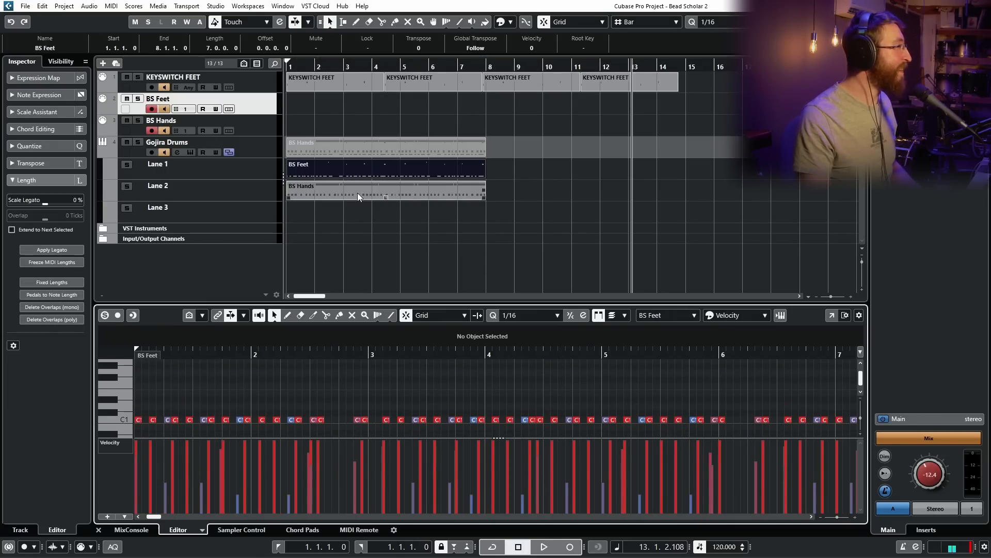
Remove the recorded keyswitch notes above C3 from the BS Feet part on Lane 1
scroll(398, 394, up, 8)
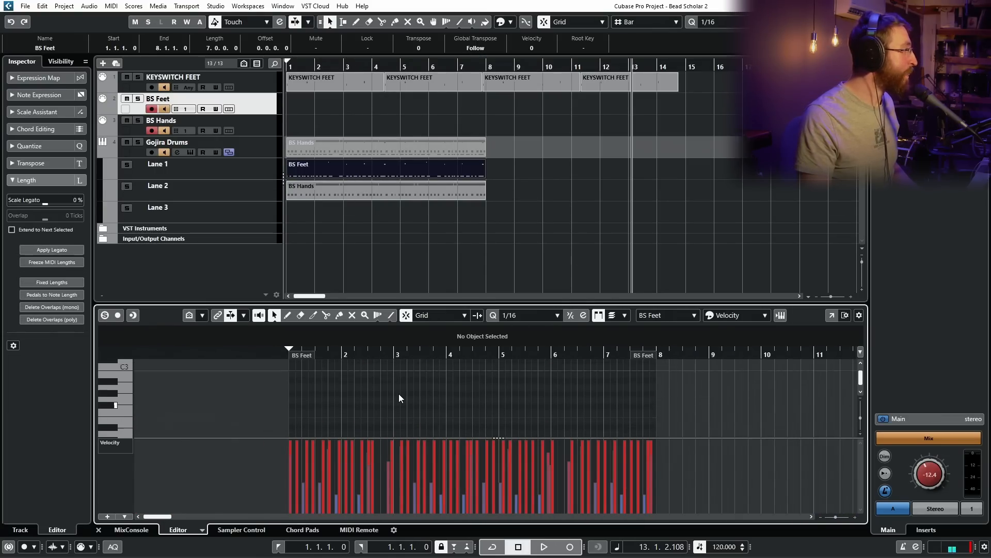
drag(674, 429, 271, 369)
click(271, 369)
click(389, 281)
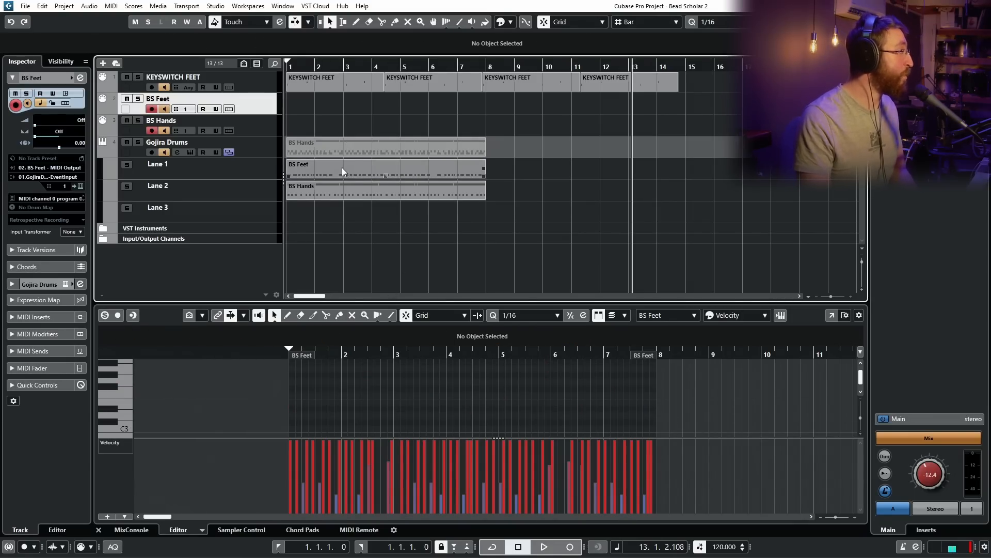
Check the notes of the BS Hands and BS Feet lane parts and delete all KEYSWITCH FEET parts
click(331, 182)
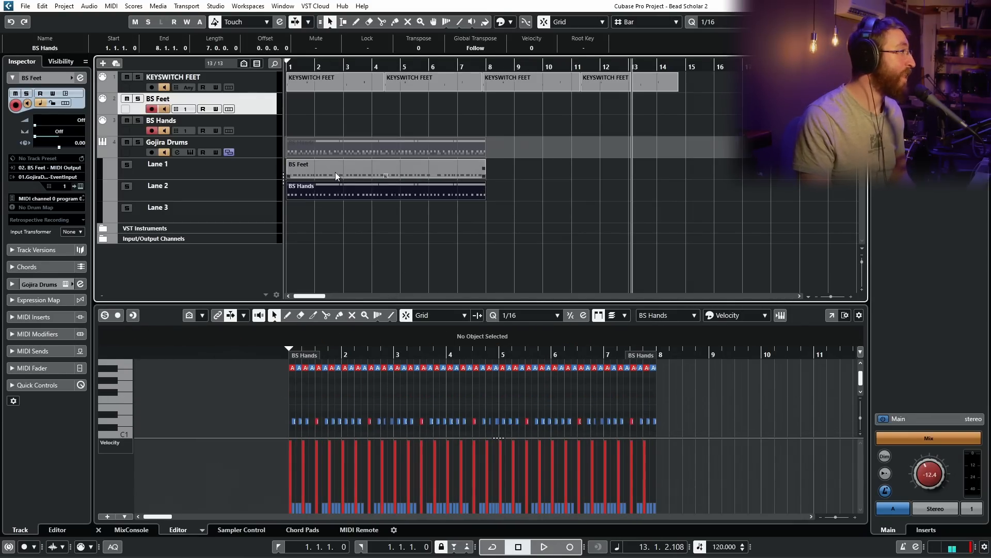
click(336, 172)
click(338, 188)
drag(722, 114, 287, 72)
key(Delete)
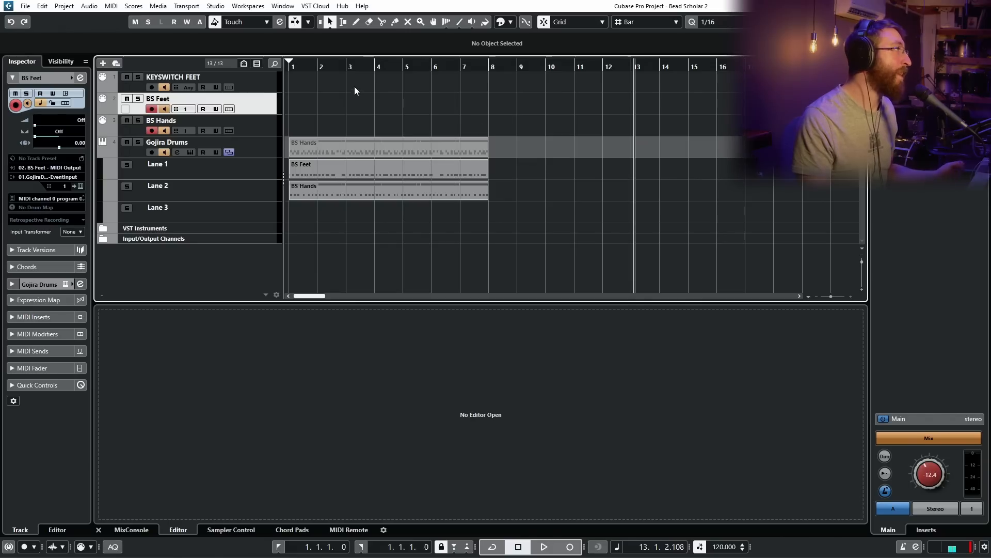
Select the Gojira Drums track and turn off monitoring on the BS Hands, BS Feet and KEYSWITCH FEET tracks
click(242, 148)
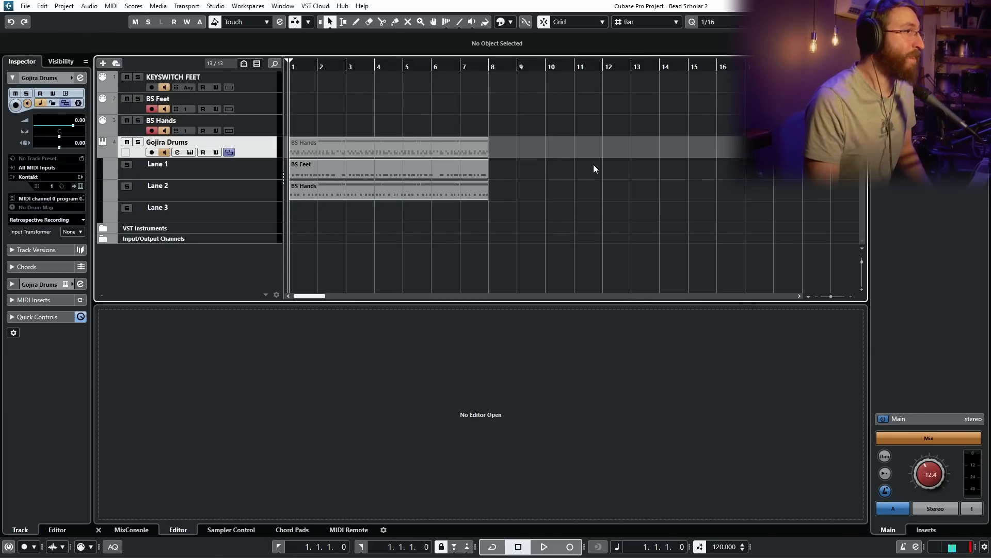
click(165, 130)
click(164, 109)
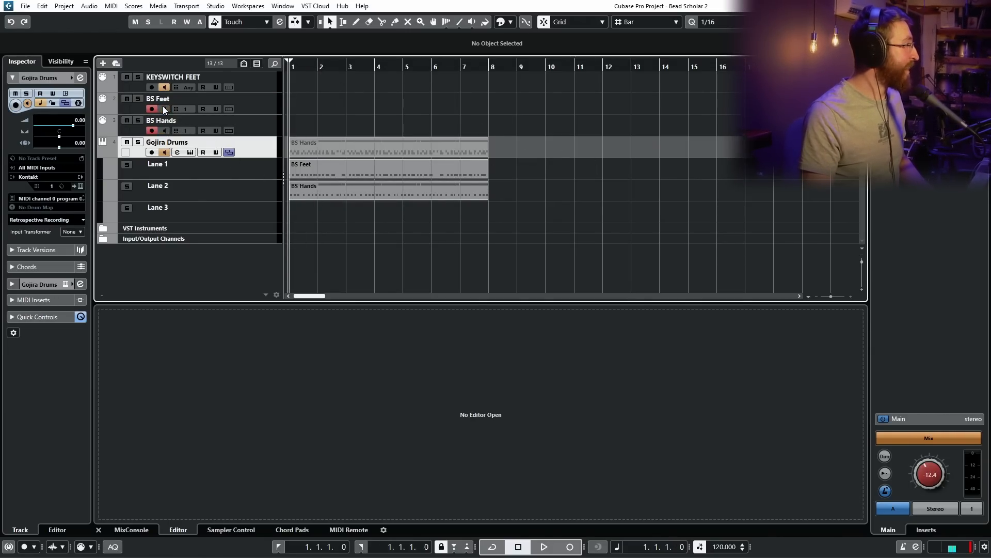
click(164, 87)
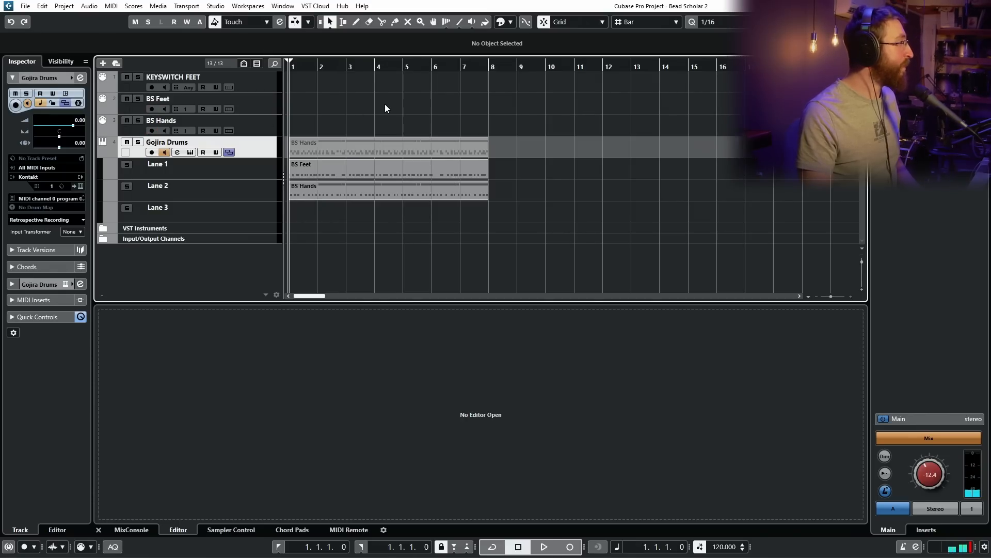
Play back the Gojira Drums lanes from the start and check the notes of the BS Feet and BS Hands parts
key(space)
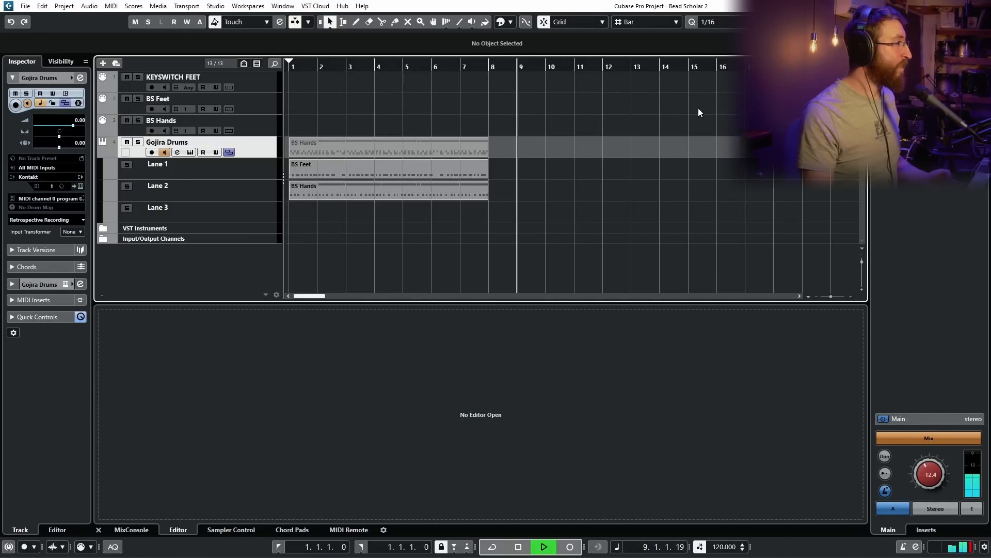
key(space)
key(period)
key(space)
click(452, 148)
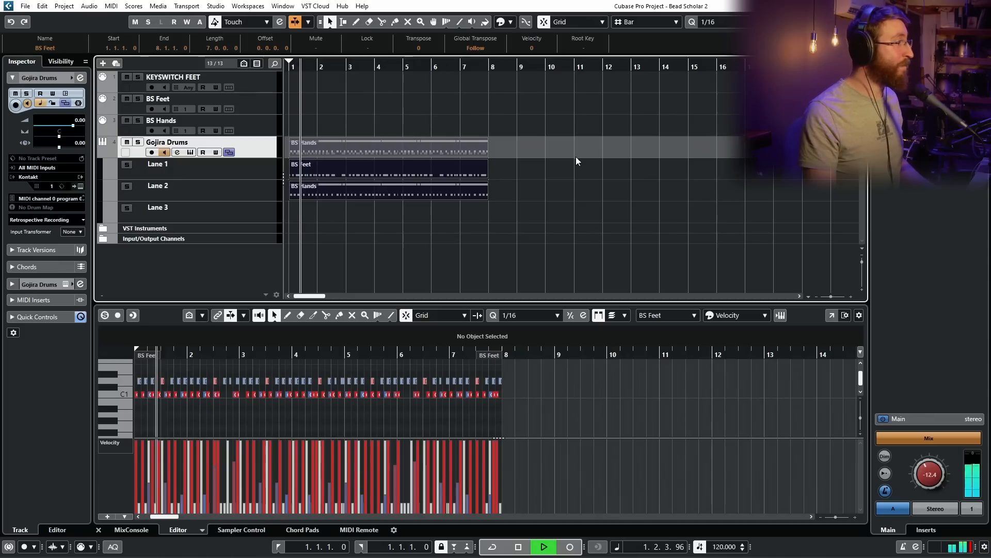
click(628, 191)
click(336, 194)
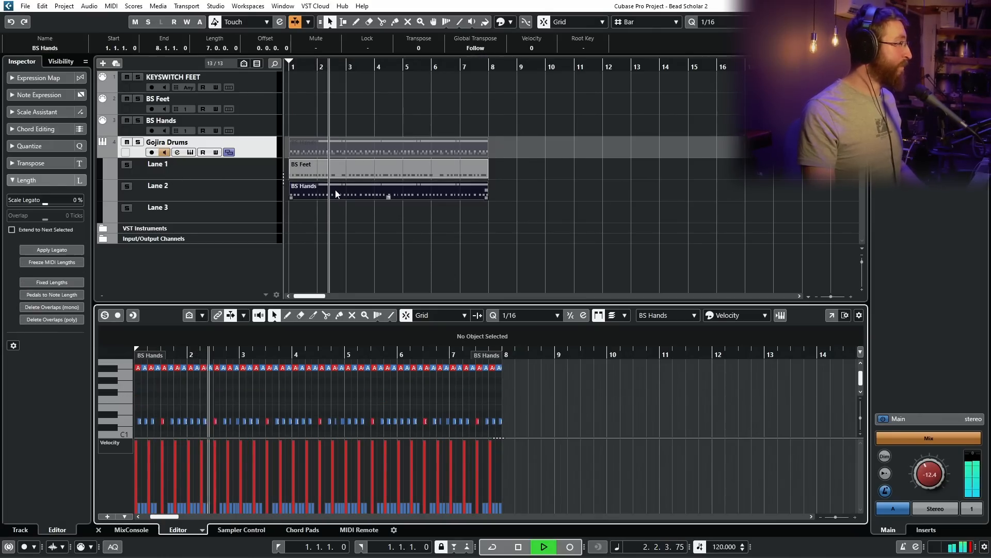
key(space)
Move the BS Hands part from Lane 2 onto Lane 1 and merge it with the BS Feet part
drag(384, 195, 381, 177)
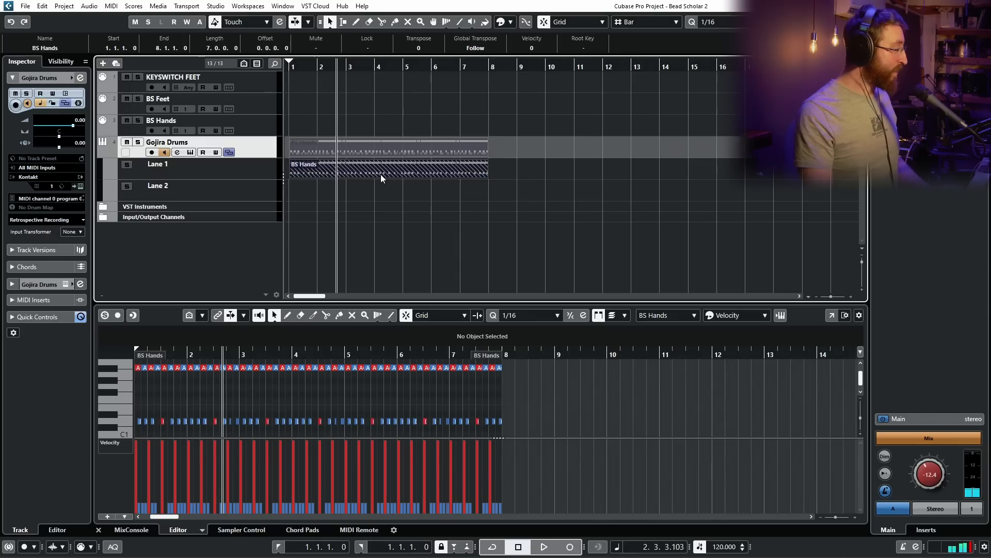
key(4)
click(361, 169)
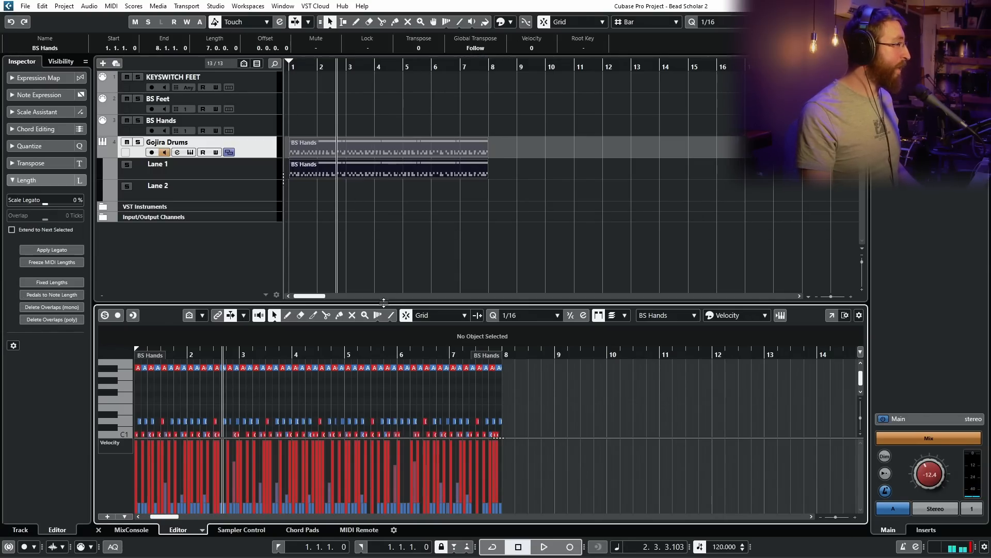
Enlarge the note editor and apply Delete Overlaps (mono) to all notes of the merged part
drag(391, 307, 413, 201)
scroll(171, 327, up, 3)
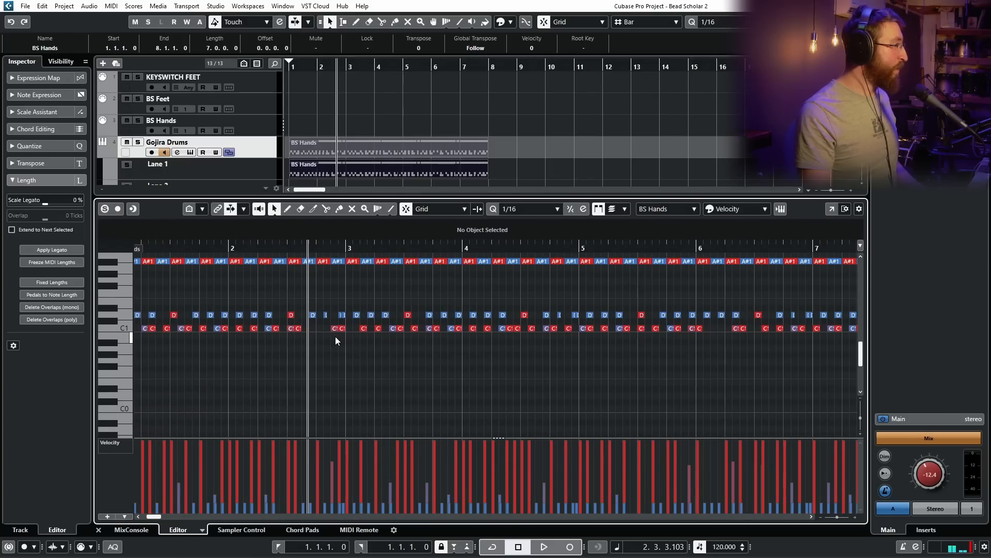
scroll(413, 351, left, 3)
scroll(536, 378, right, 3)
scroll(536, 378, down, 3)
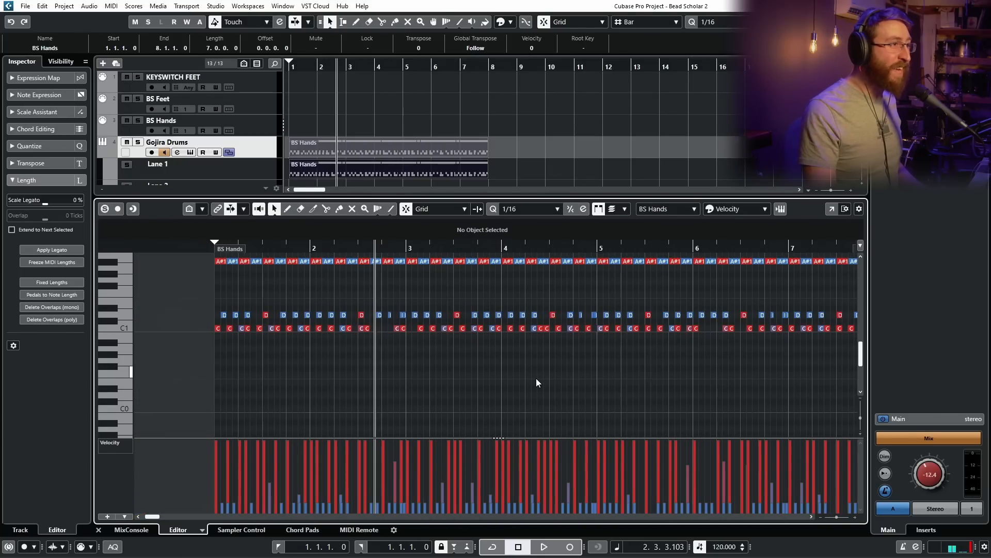
key(ctrl+a)
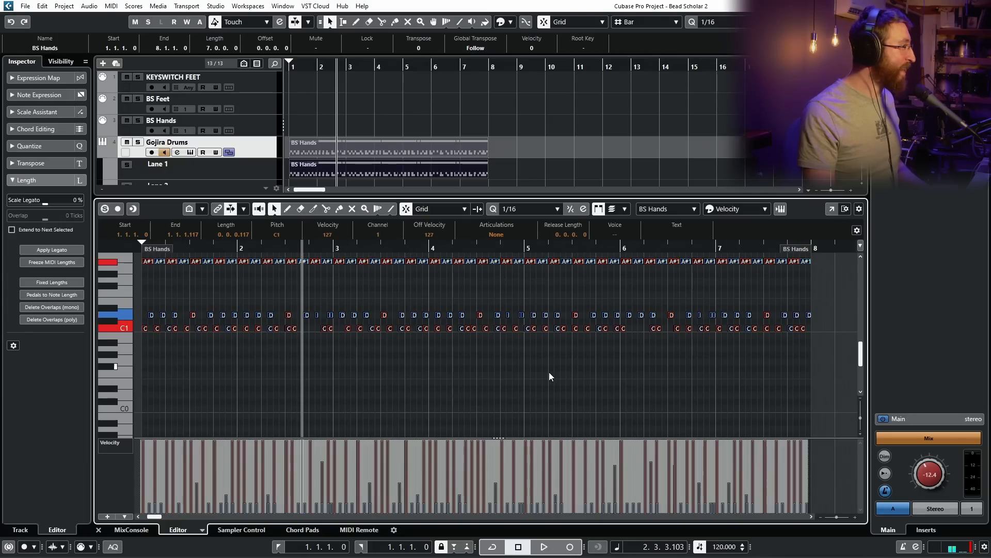
right_click(381, 342)
mouse_move(480, 368)
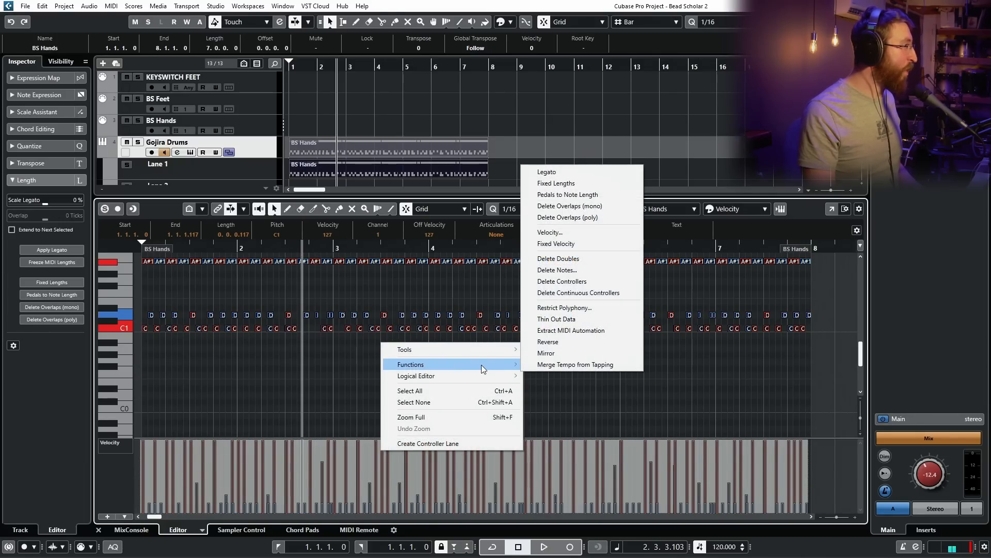
click(570, 206)
click(488, 368)
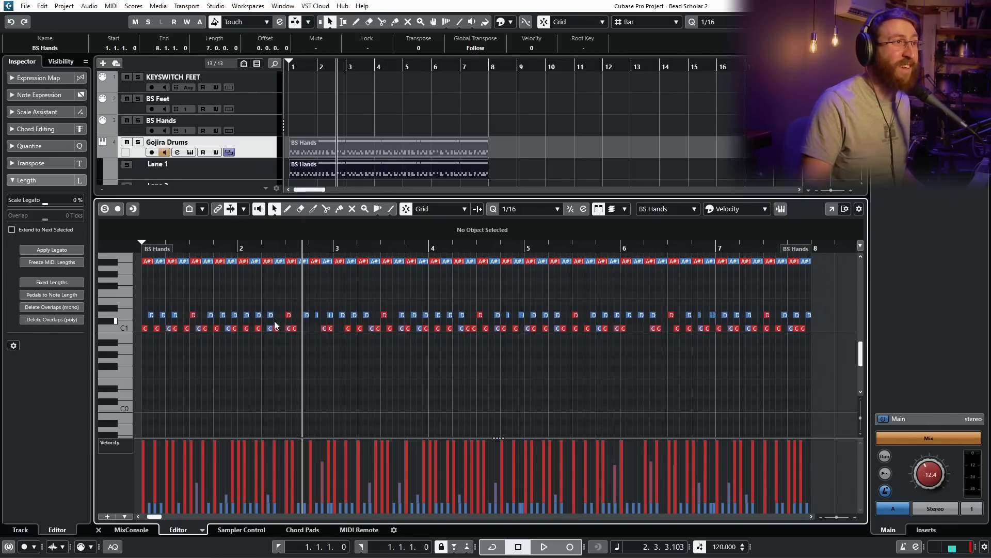
Play the merged part from bar 1 and delete the very short stray C1 note in bar 6, beat 3
click(143, 245)
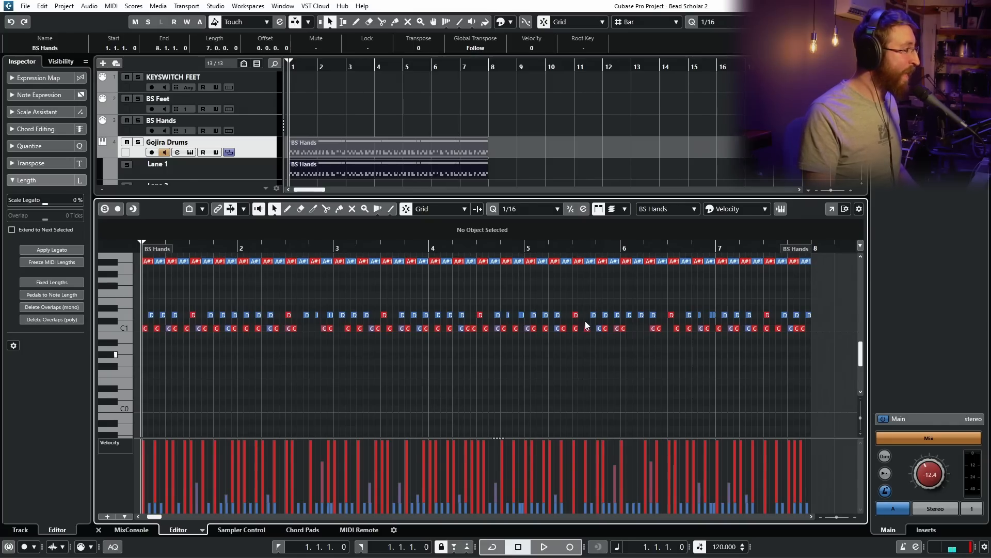
key(space)
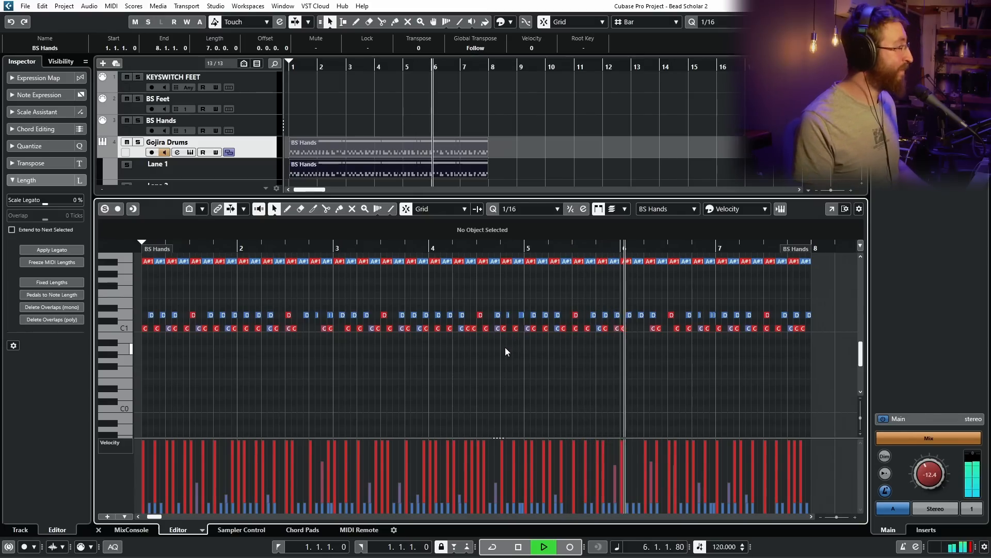
key(space)
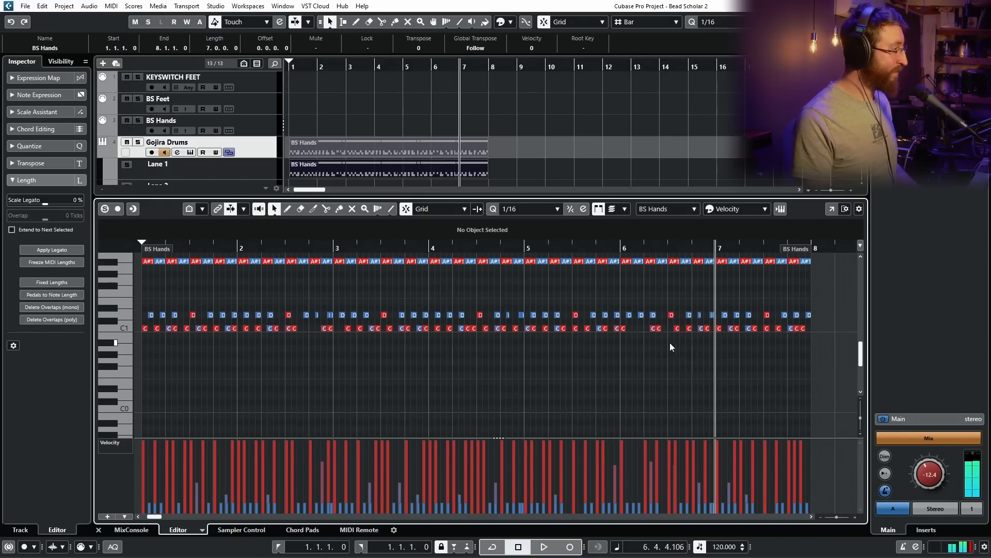
scroll(669, 341, up, 10)
click(667, 328)
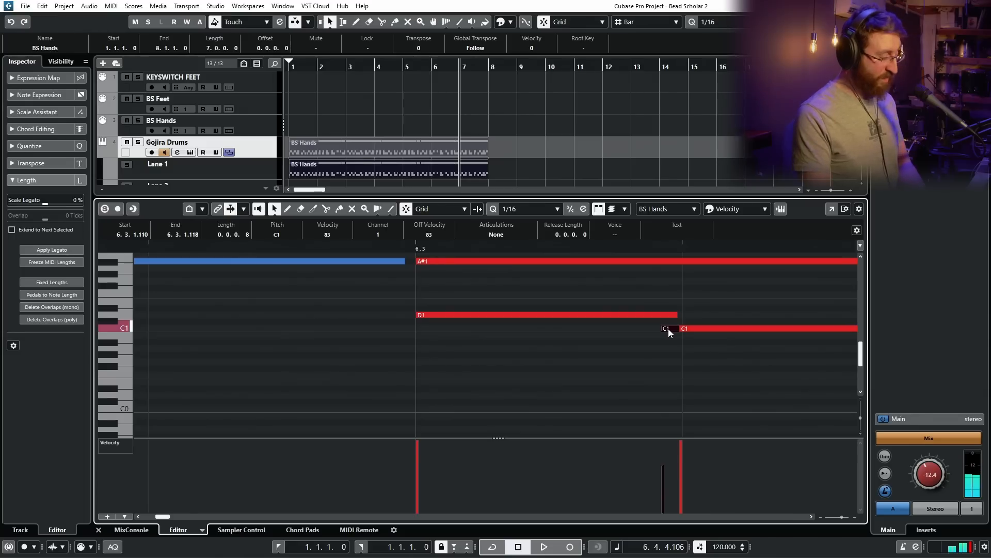
key(Delete)
click(668, 377)
scroll(667, 380, down, 10)
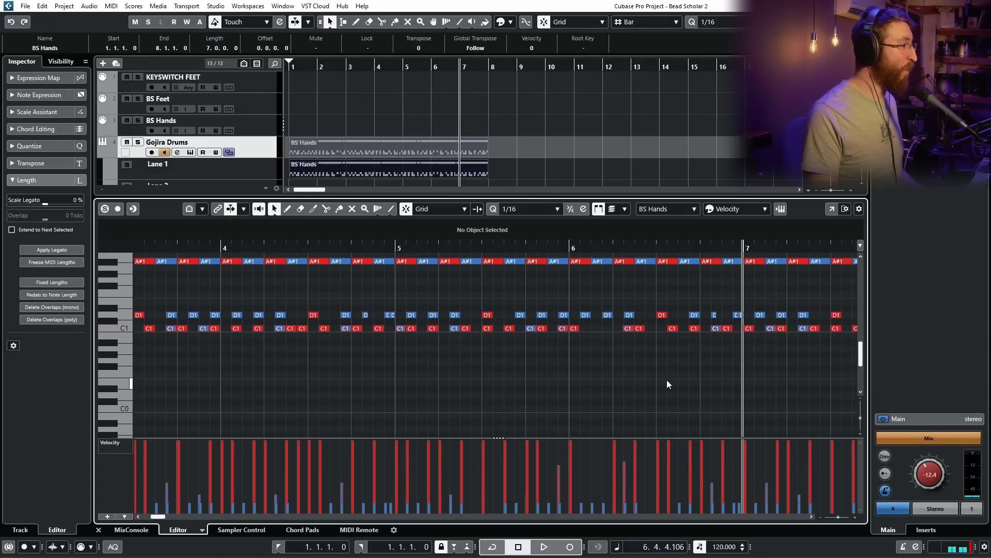
Resume playback from just before bar 7 to hear the merged part through to its end
scroll(667, 379, up, 2)
key(space)
scroll(667, 379, down, 5)
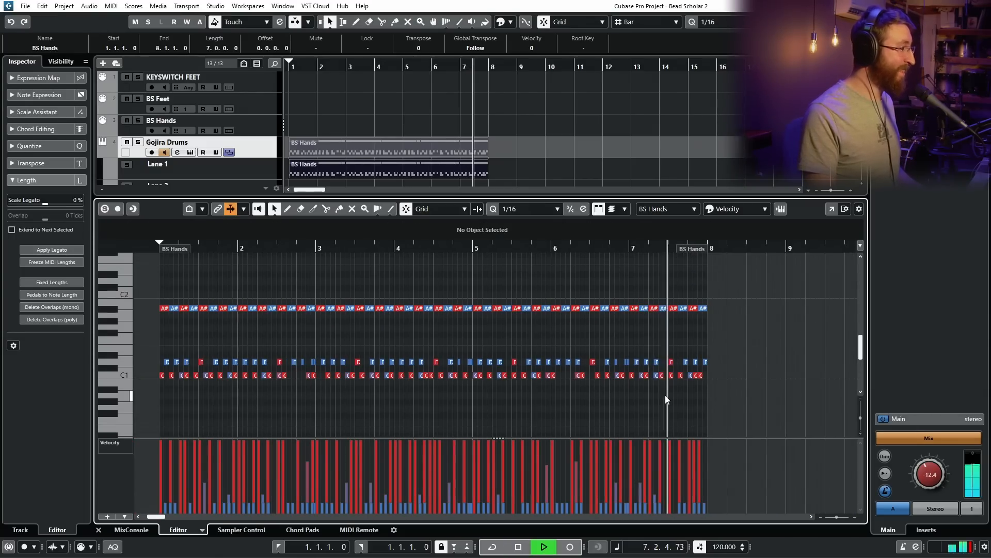
scroll(666, 395, up, 3)
key(space)
Undo the edits back to the full-length BS Feet and BS Hands parts on their own tracks, before the cut at bar 8
click(369, 174)
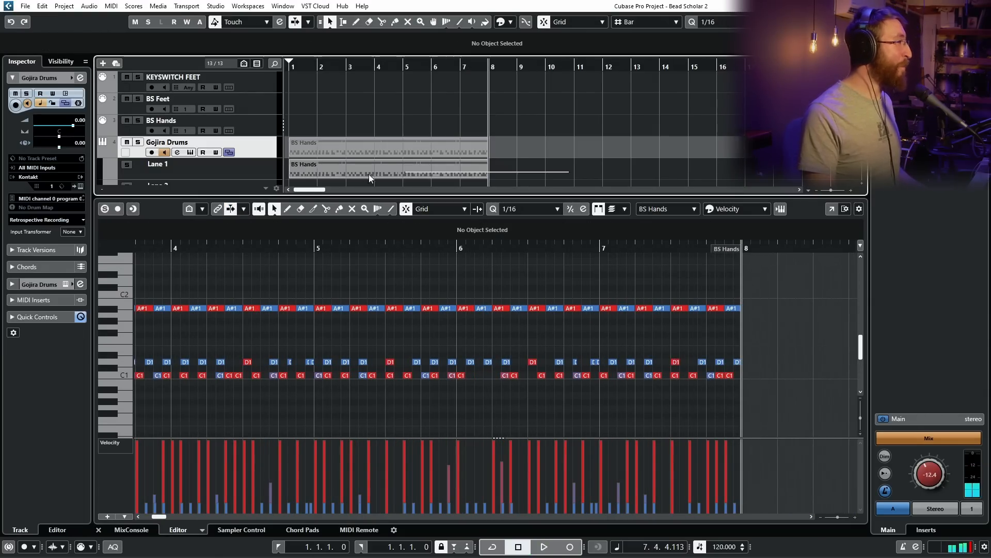
drag(368, 174, 367, 174)
key(g)
drag(507, 174, 367, 173)
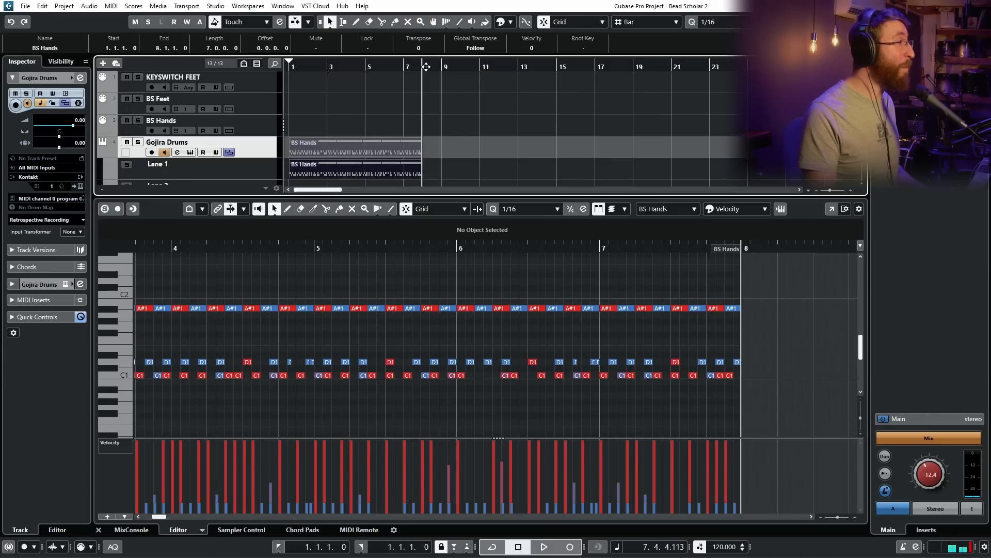
scroll(384, 149, up, 3)
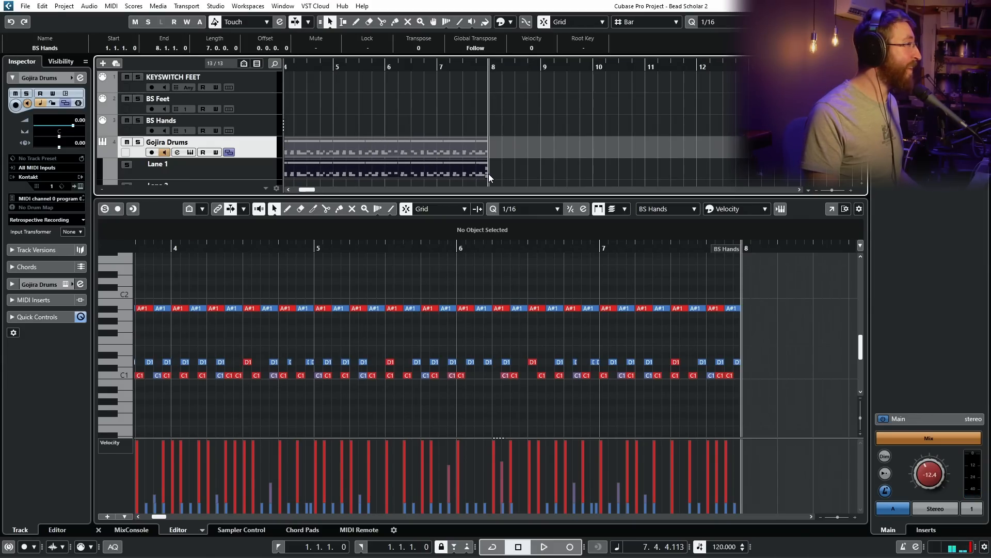
scroll(489, 174, down, 3)
key(ctrl+z)
key(ctrl+z)
key(ctrl+z)
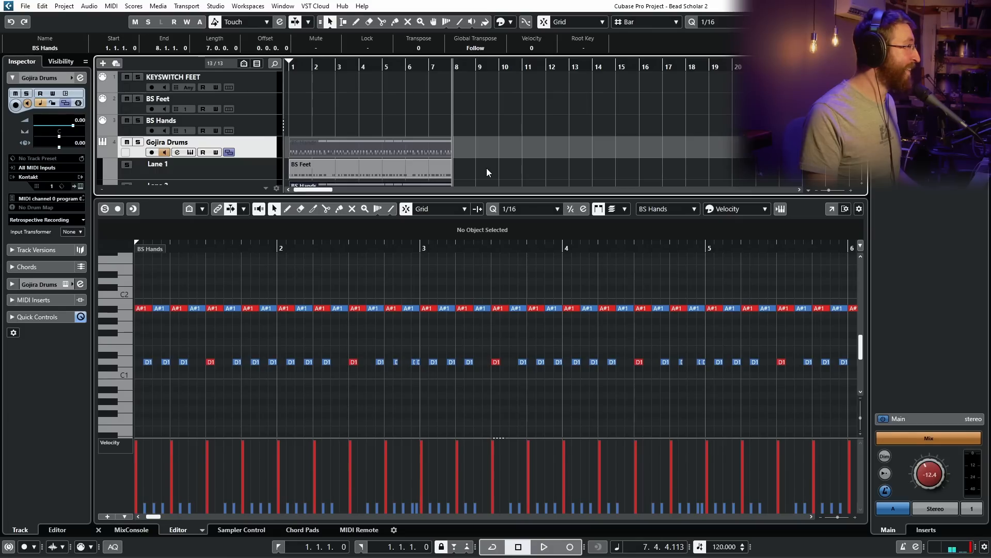
key(ctrl+z)
key(ctrl+z)
key(ctrl+z)
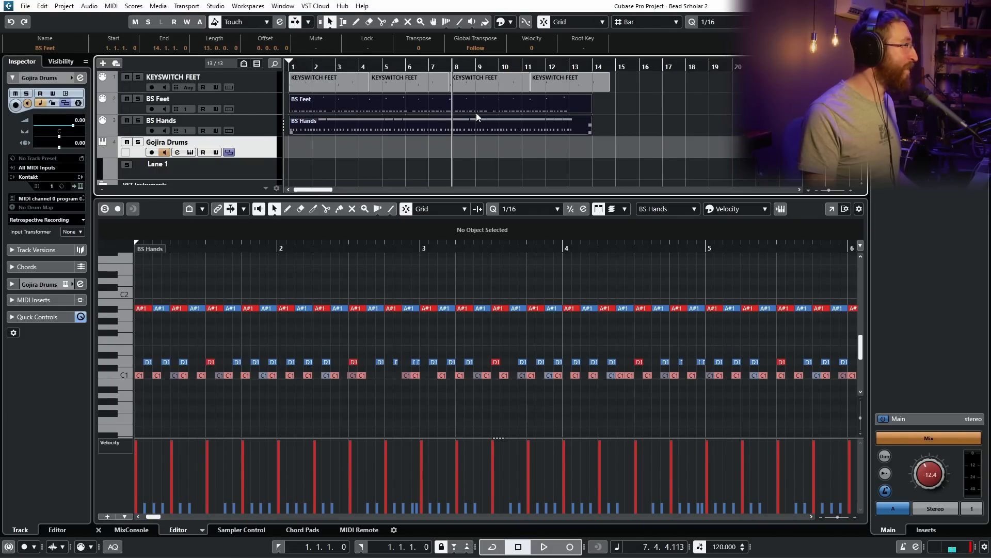
Split the BS Feet and BS Hands parts at bar 9 and delete everything after the split
alt+click(476, 113)
key(Delete)
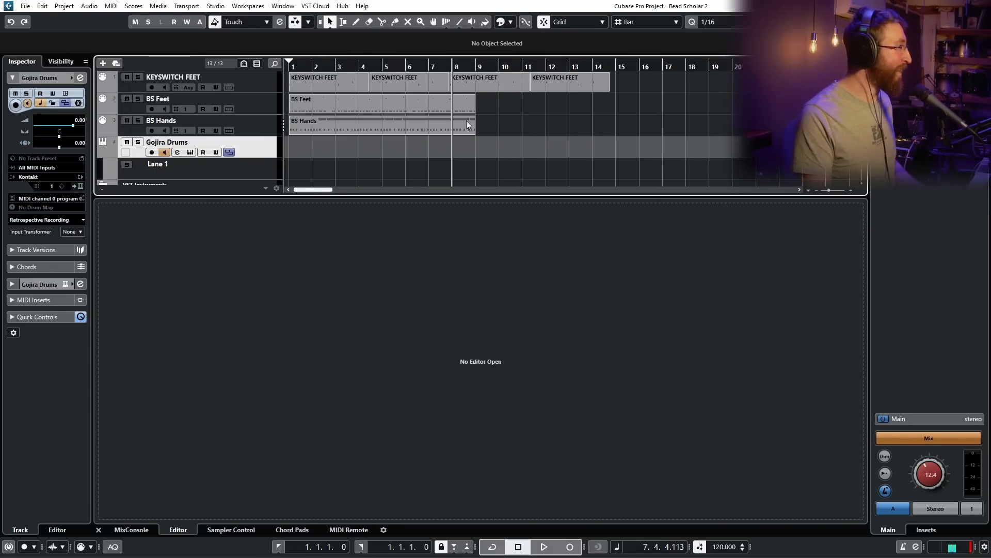
Move the BS Feet and BS Hands parts onto Lane 1 of Gojira Drums and glue them into one part
click(430, 108)
scroll(430, 108, down, 3)
click(400, 119)
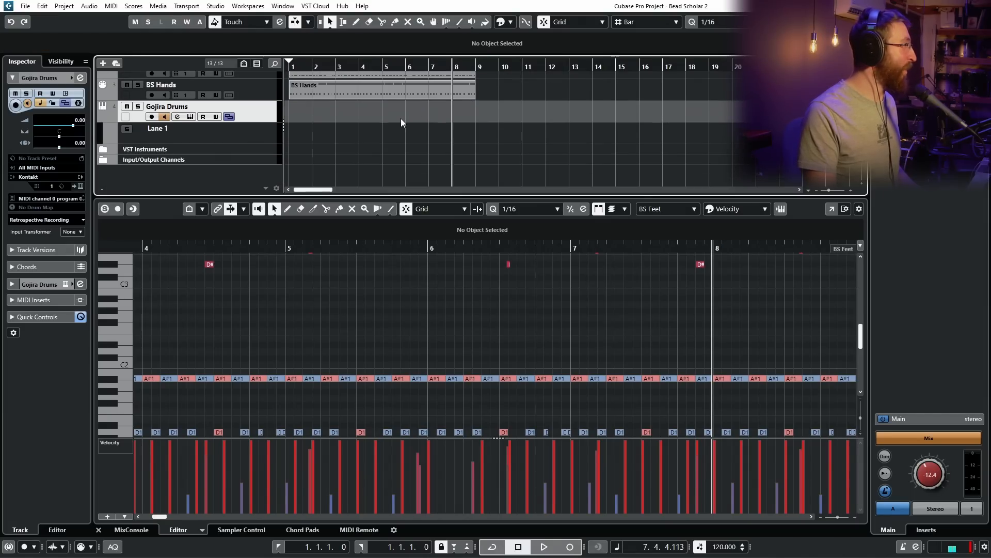
scroll(401, 119, up, 3)
mouse_move(396, 122)
mouse_down()
mouse_move(389, 184)
mouse_move(391, 134)
mouse_up()
key(4)
click(384, 113)
key(1)
click(373, 115)
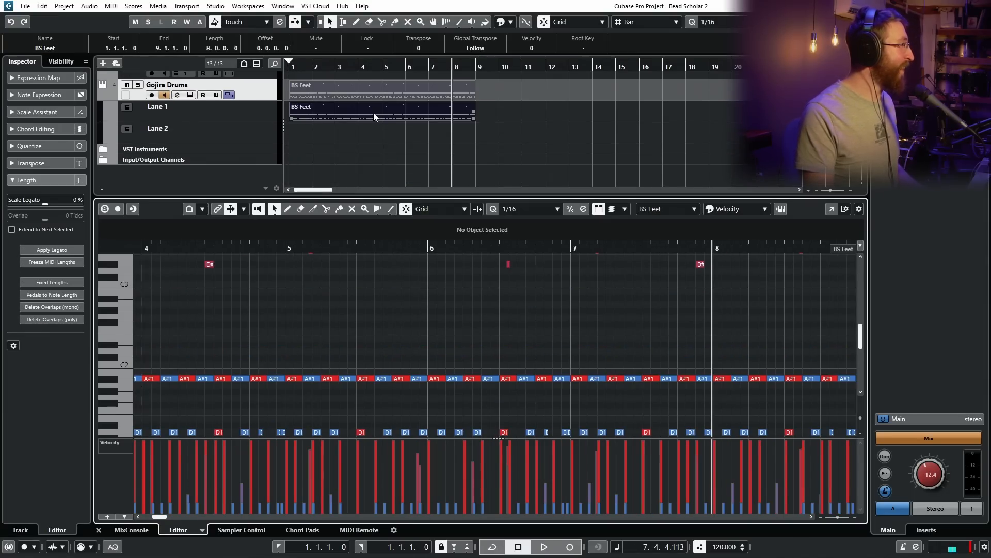
Delete the keyswitch notes above C3 from the merged part on Lane 1
scroll(435, 277, up, 2)
scroll(451, 306, down, 4)
drag(653, 328, 133, 317)
click(335, 157)
Delete all KEYSWITCH FEET parts, return the cursor to bar 1 and close the lower editor area
scroll(336, 155, up, 3)
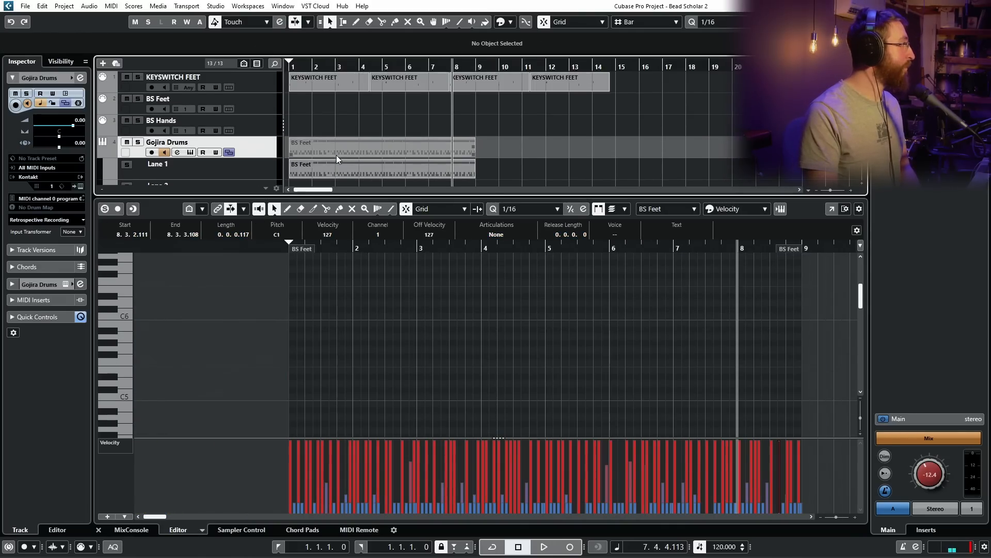
drag(710, 128, 313, 47)
key(Delete)
click(289, 63)
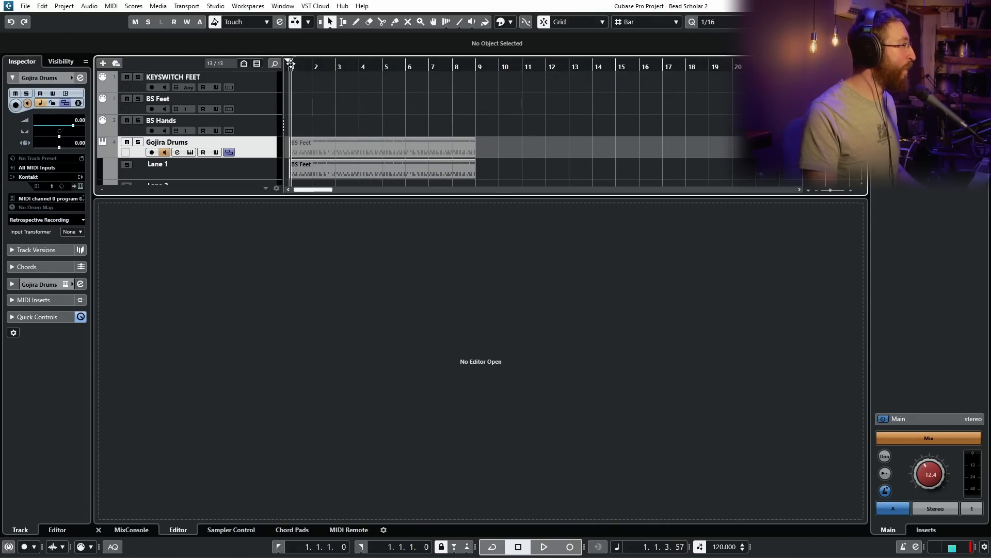
key(ctrl+alt+b)
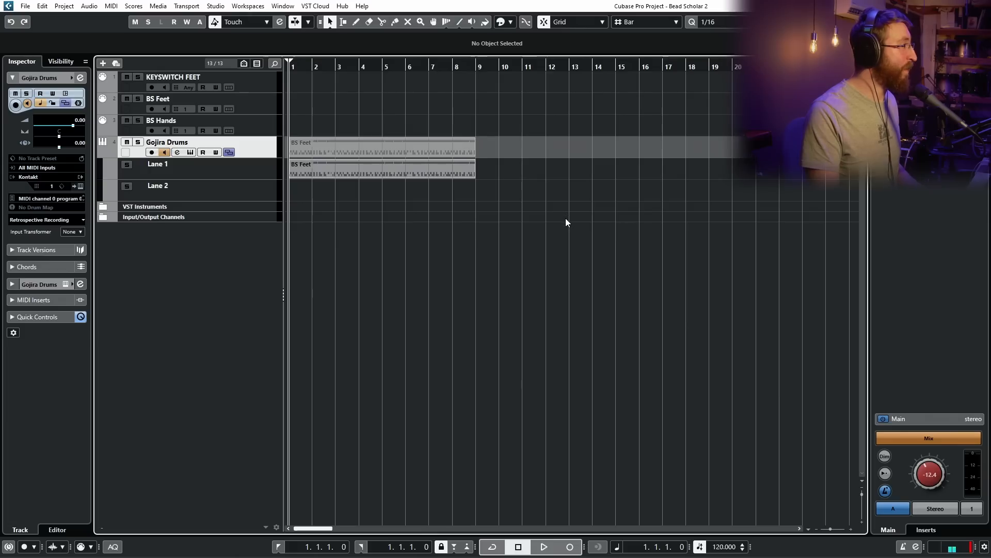
Move the merged BS Feet part on Lane 1 to start at bar 30
key(g)
key(g)
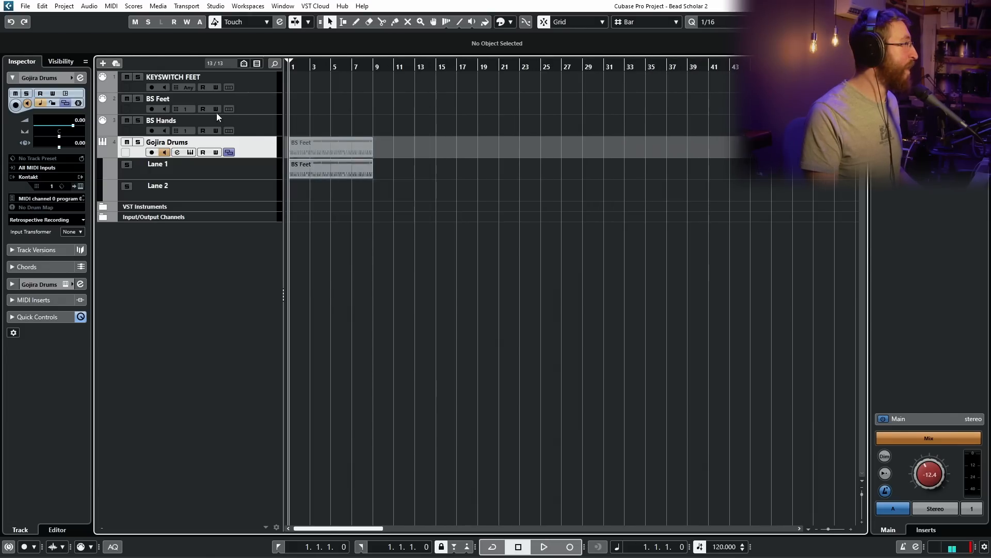
click(336, 176)
drag(335, 174, 649, 176)
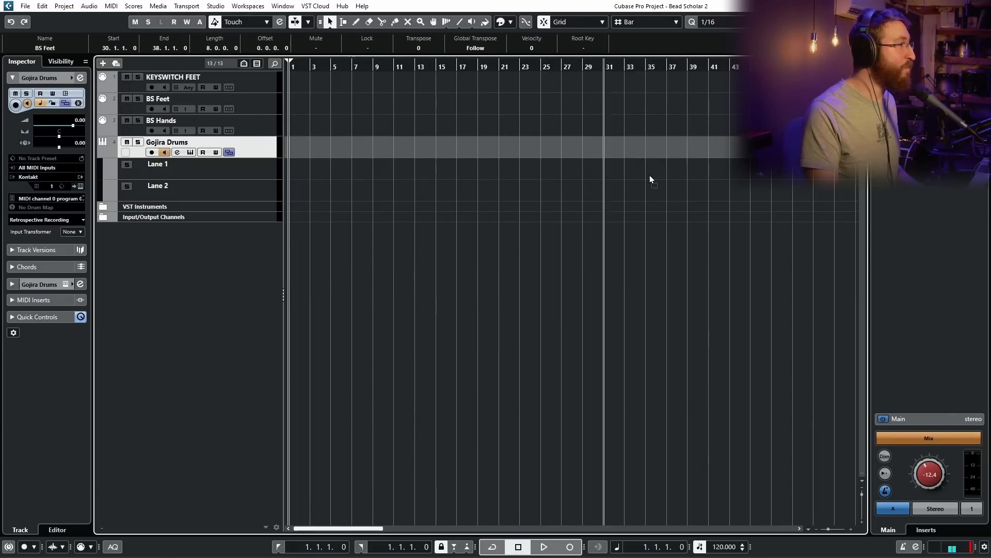
click(628, 243)
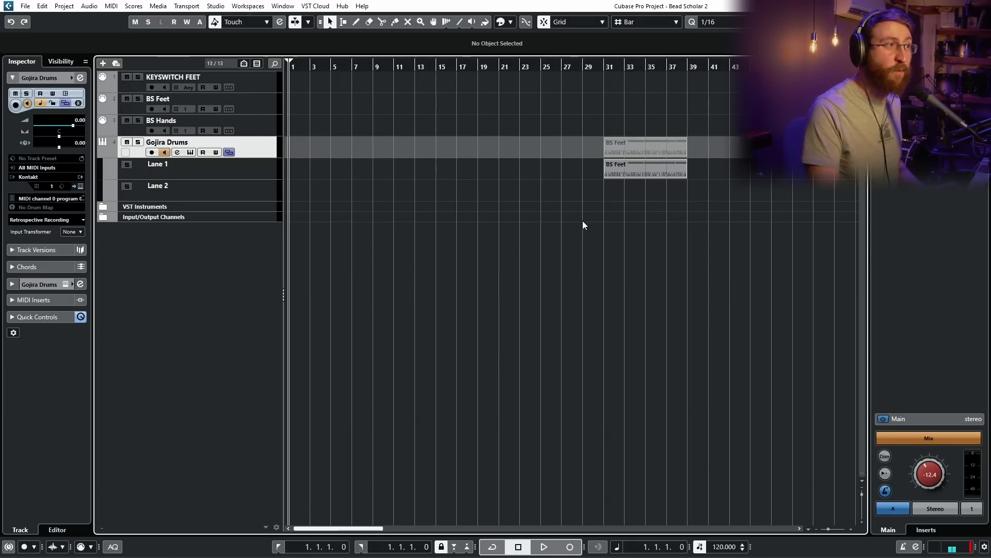
drag(419, 350, 249, 82)
drag(529, 389, 255, 121)
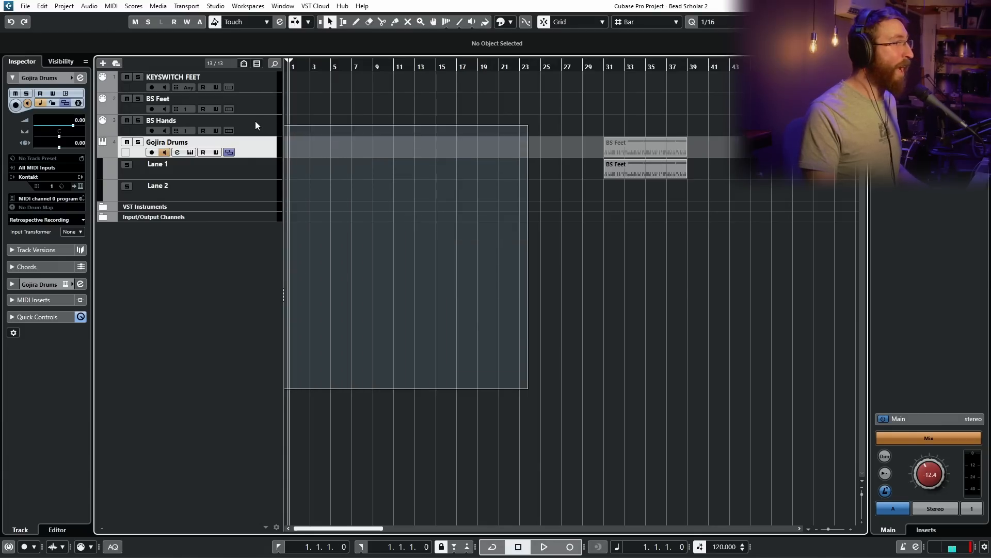
drag(518, 341, 376, 229)
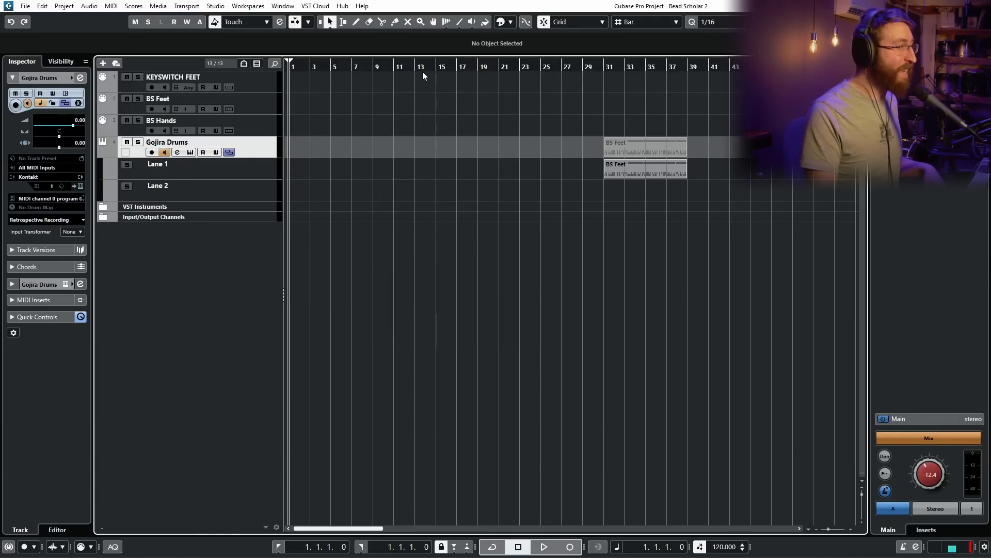
click(256, 93)
click(256, 103)
click(81, 186)
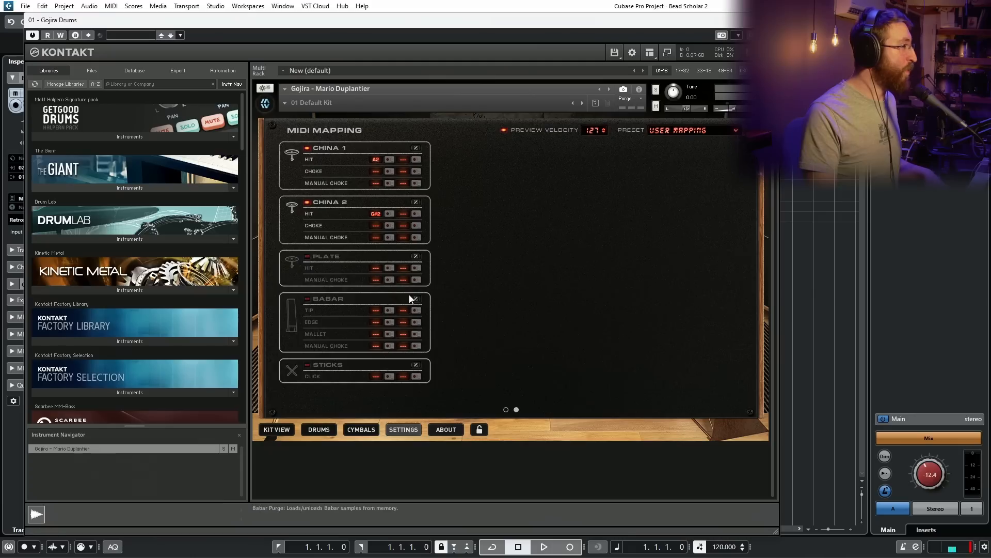
click(769, 20)
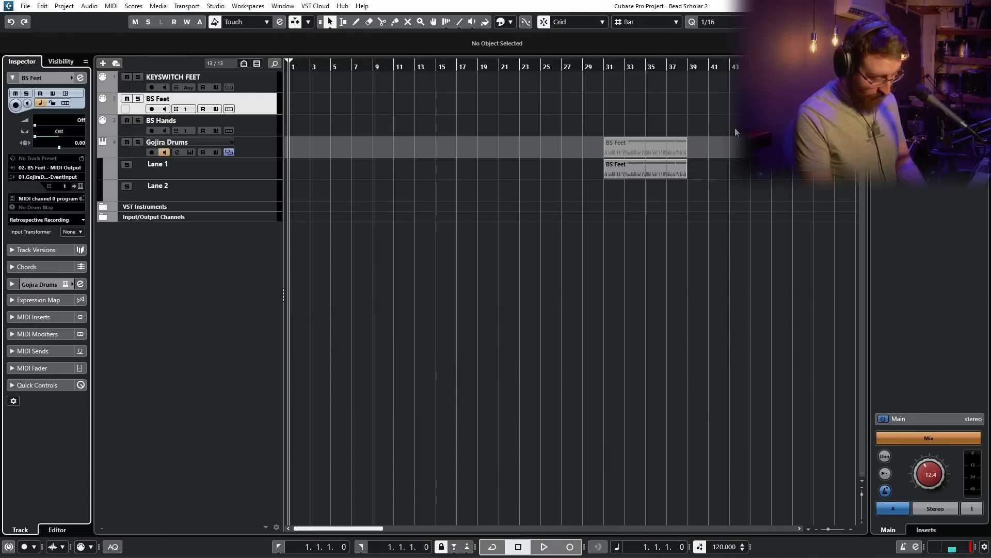
Open the BS Feet Beat Scholar instrument from the VST instrument rack and go through its Chill bars 5, 4 and 3
key(F11)
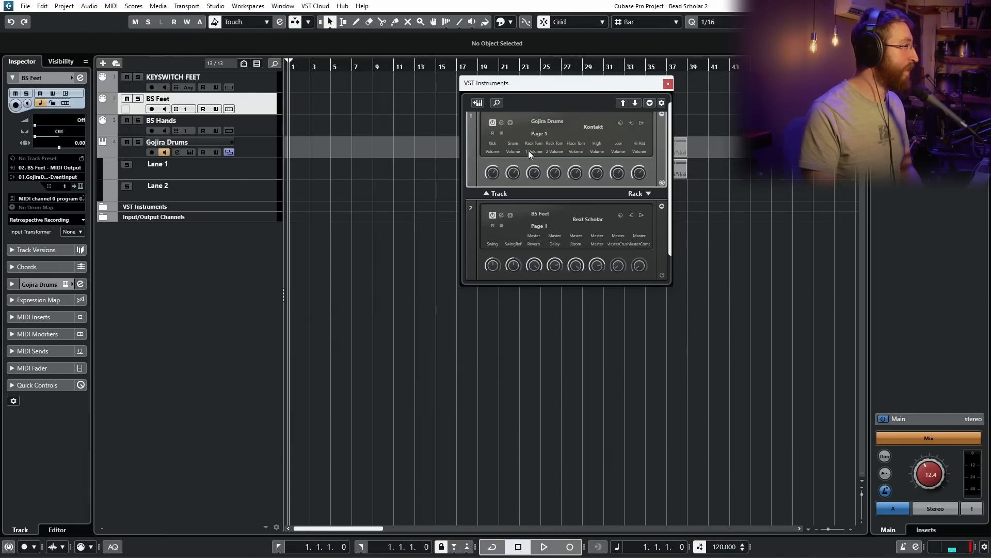
click(500, 214)
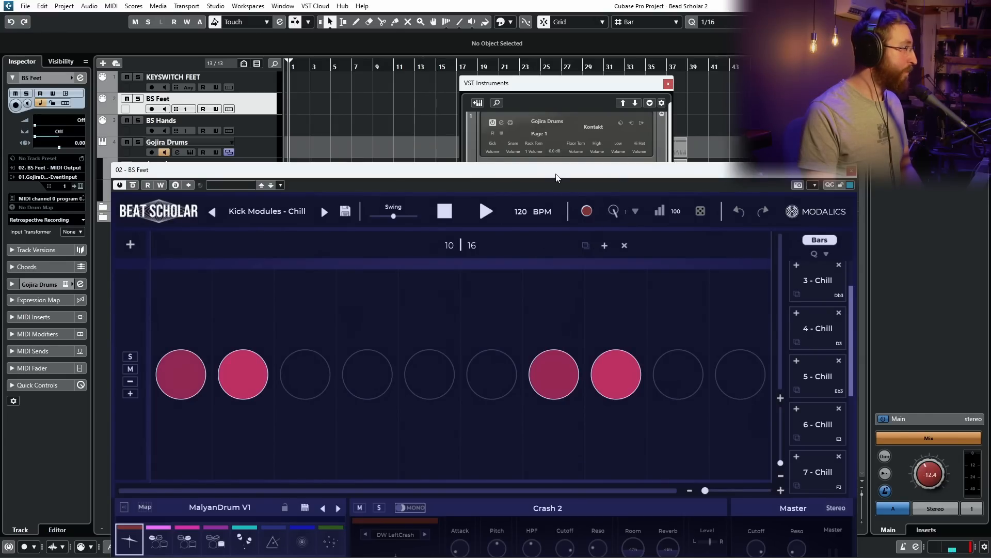
click(819, 375)
click(808, 331)
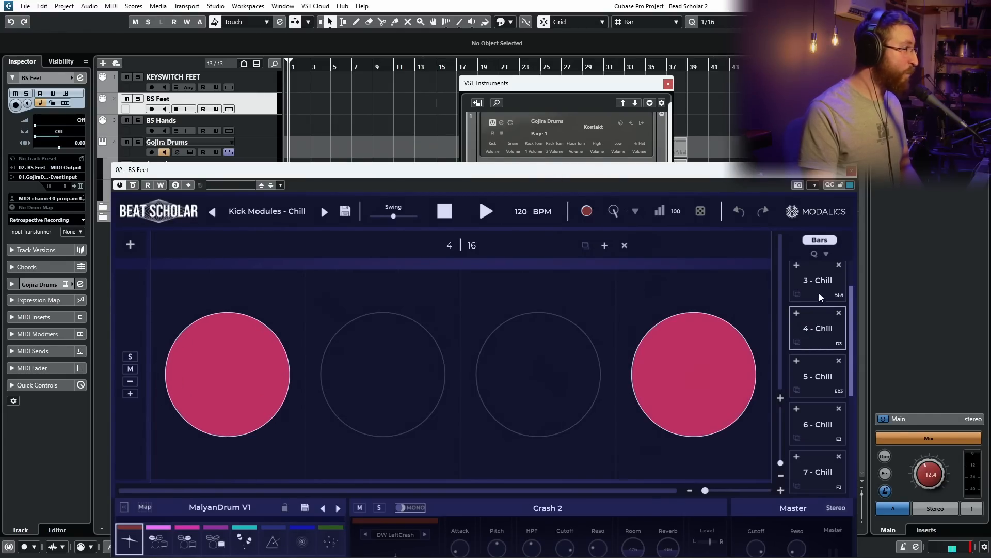
click(812, 295)
Browse the BS Feet user presets in the Modules - Feet Only category
click(310, 212)
mouse_move(341, 442)
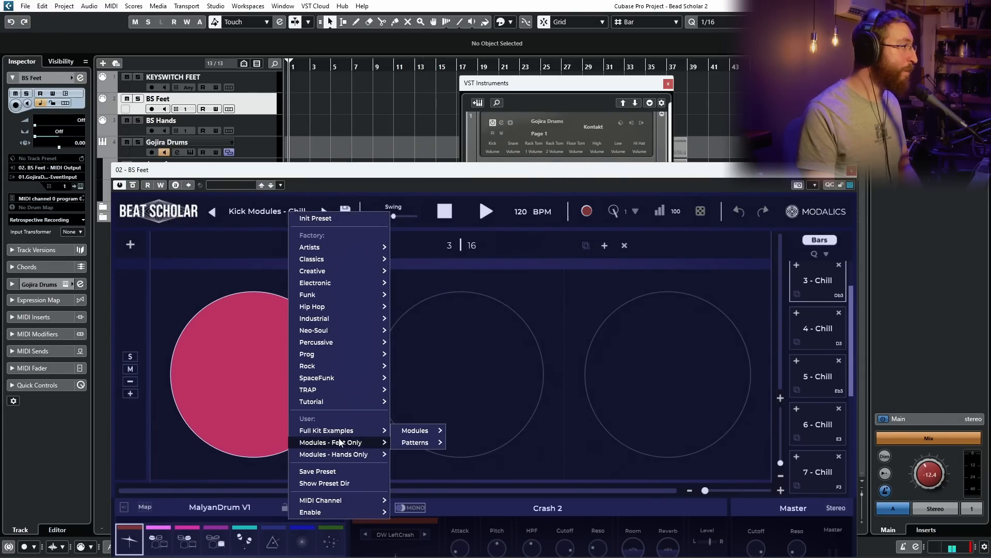
Load the user feet-only module preset Kick Modules - Medium into the BS Feet instance and look through its bar list
mouse_move(416, 431)
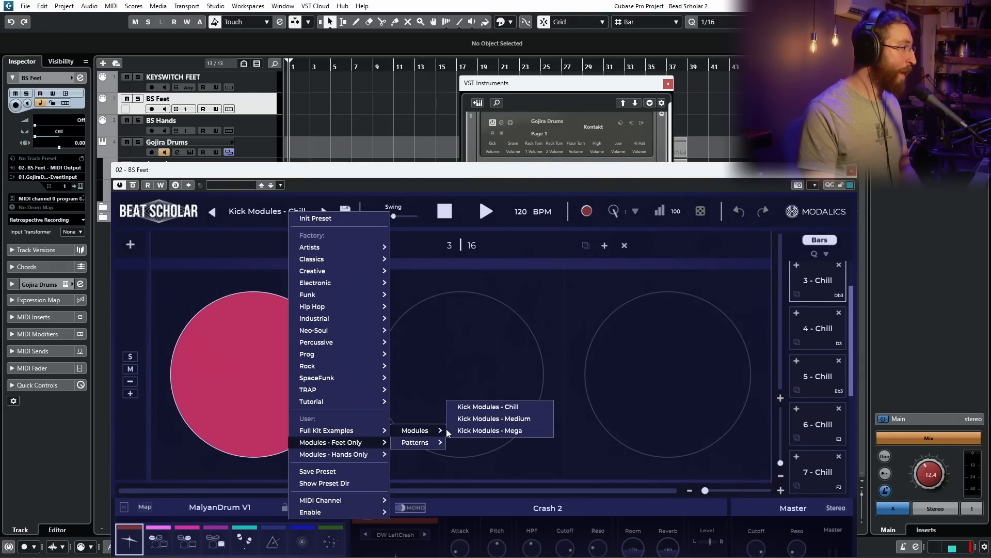
click(500, 423)
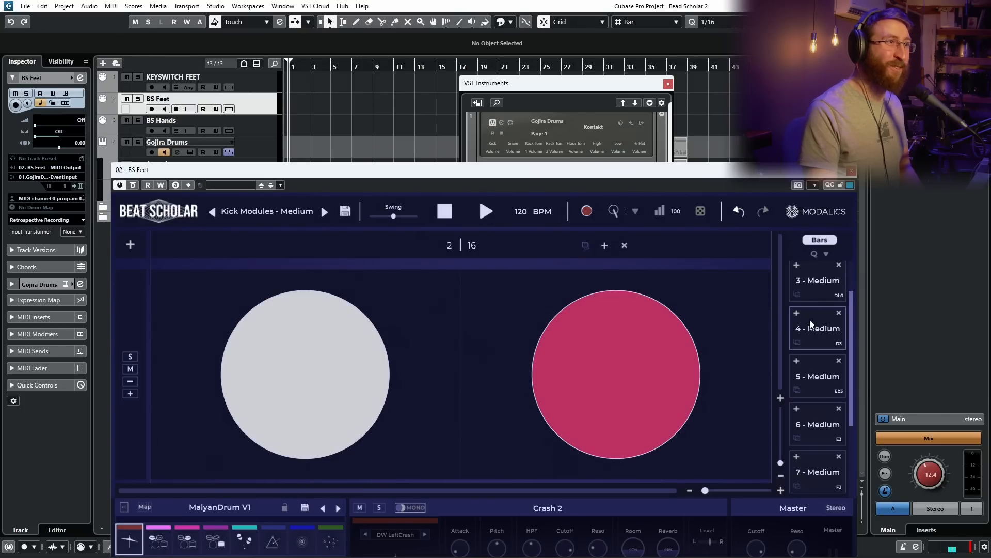
scroll(811, 324, up, 1)
scroll(811, 324, down, 2)
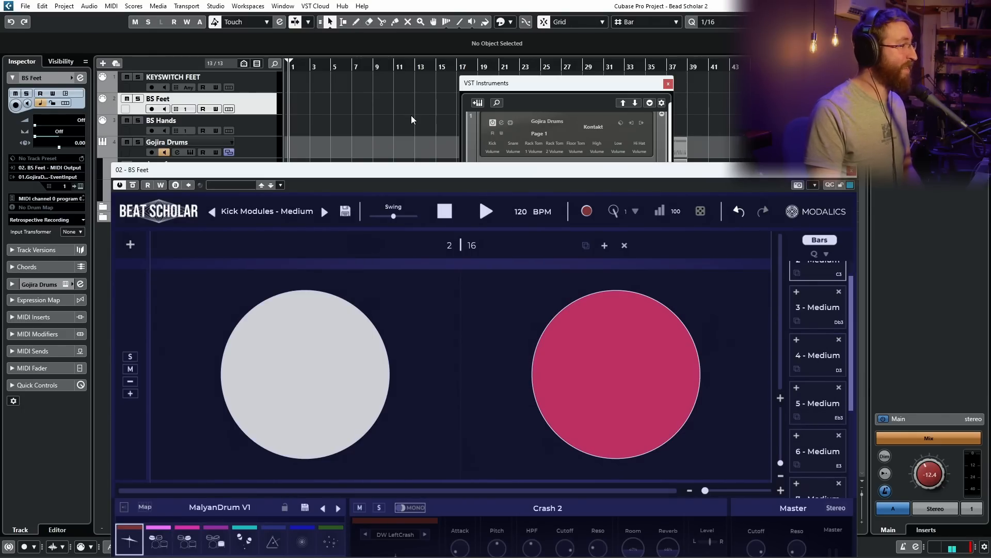
scroll(832, 316, up, 2)
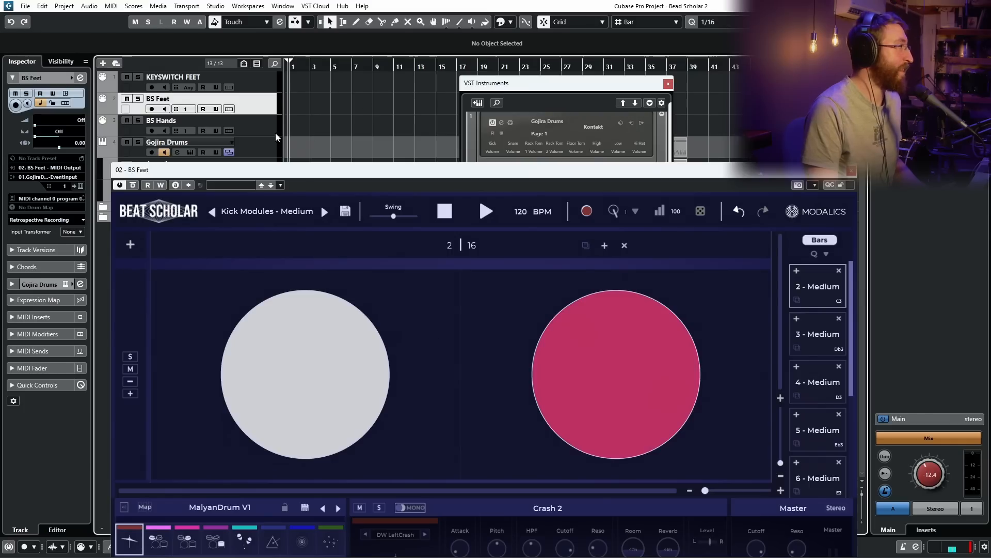
Enable monitoring on the BS Hands and BS Feet tracks and play the project briefly
click(165, 130)
click(164, 108)
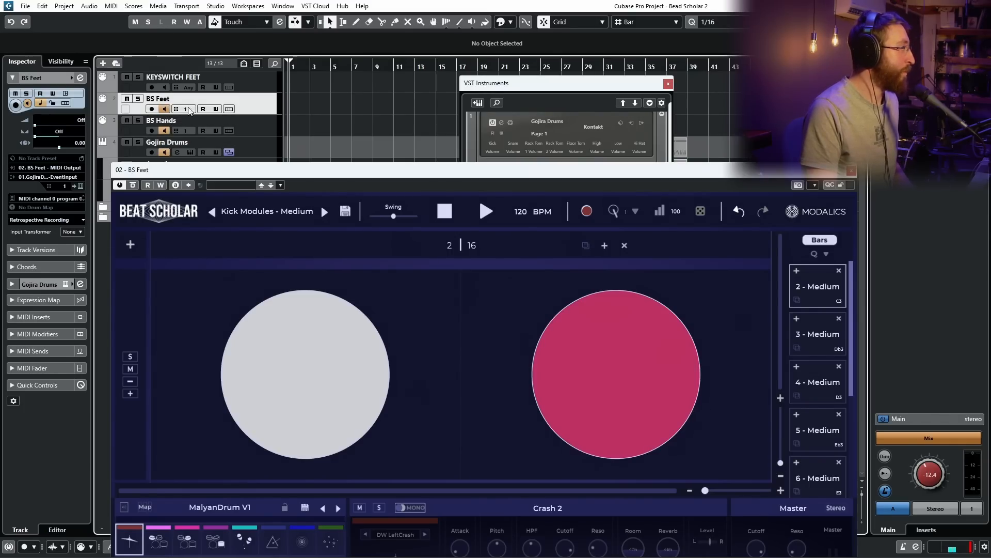
key(space)
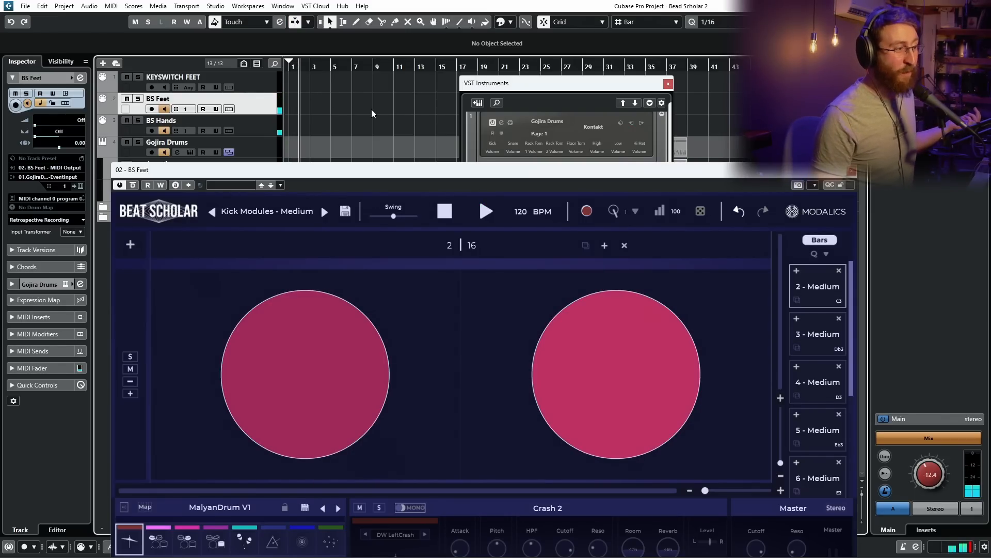
key(space)
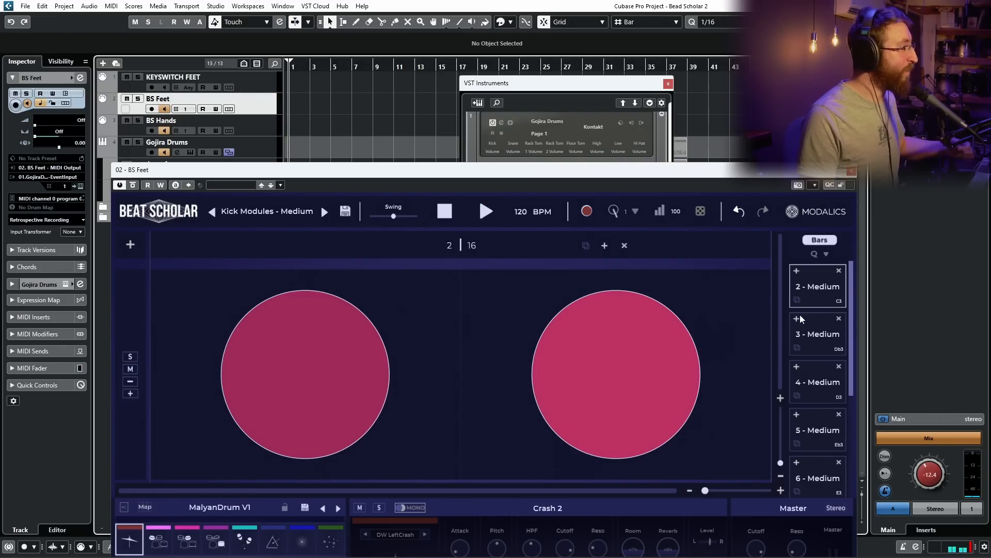
Select the BS Hands track, collapse the BS Feet controls in the instrument rack, and open the BS Hands instrument window
click(253, 134)
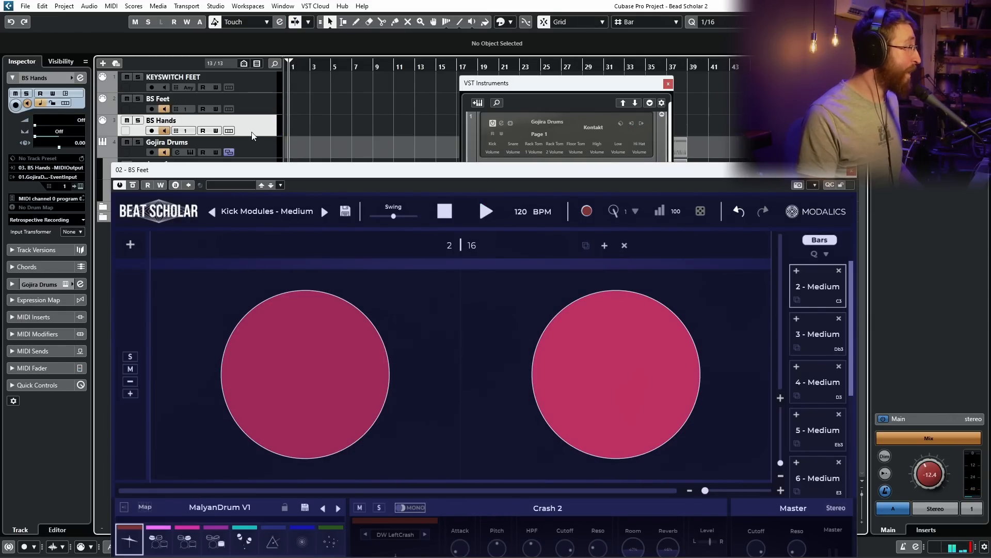
click(80, 186)
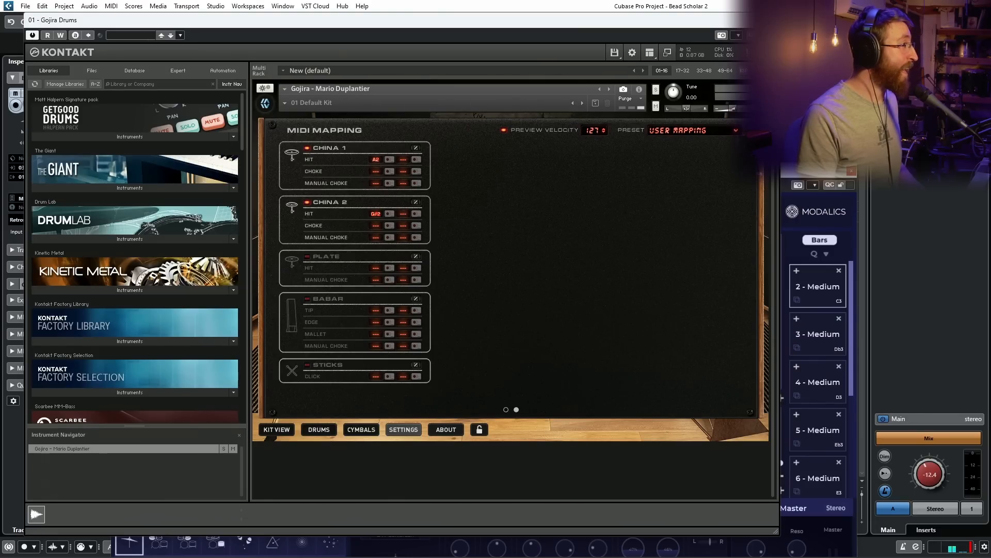
click(775, 21)
click(592, 79)
scroll(656, 250, down, 1)
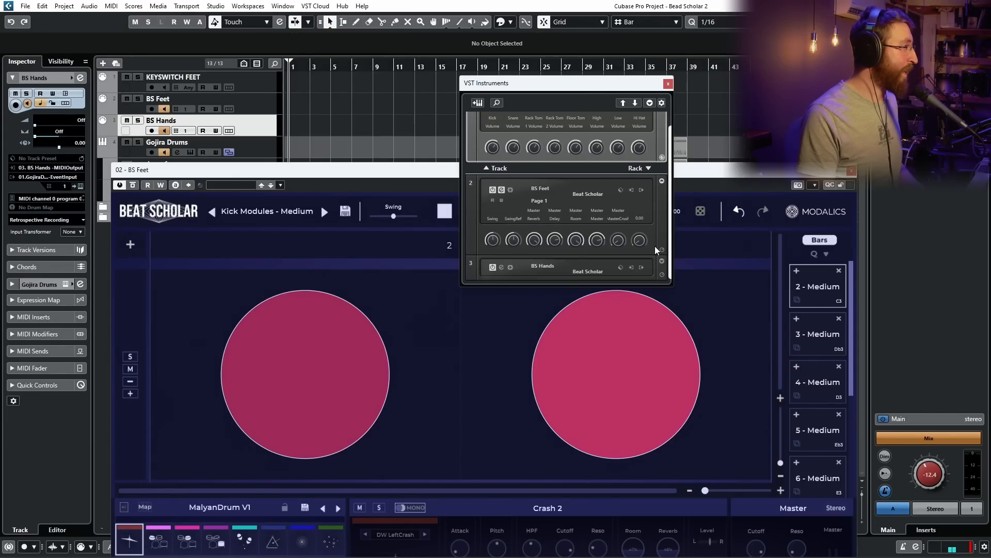
click(662, 182)
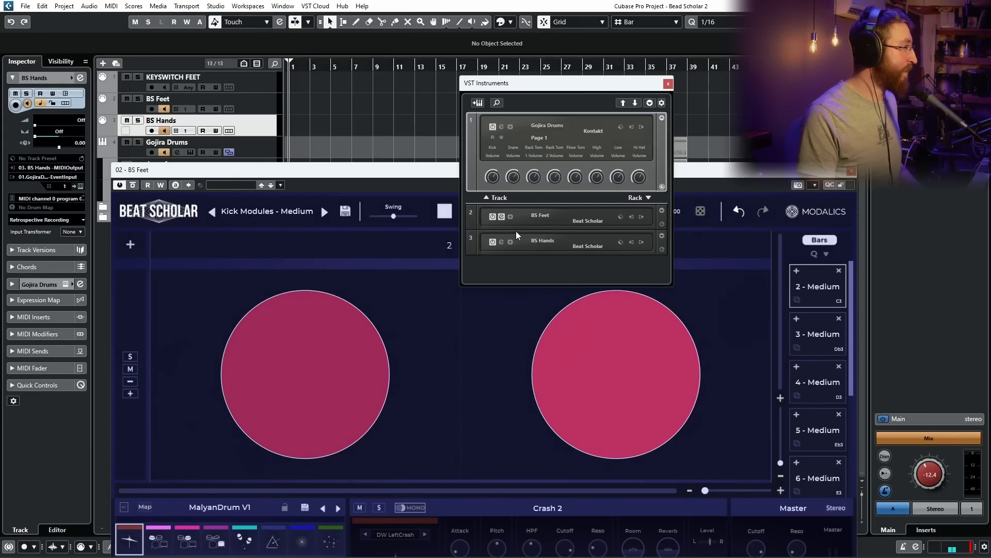
click(501, 242)
Load the user hands-only preset Straight Closed Hats Beats into the BS Hands instance
click(470, 195)
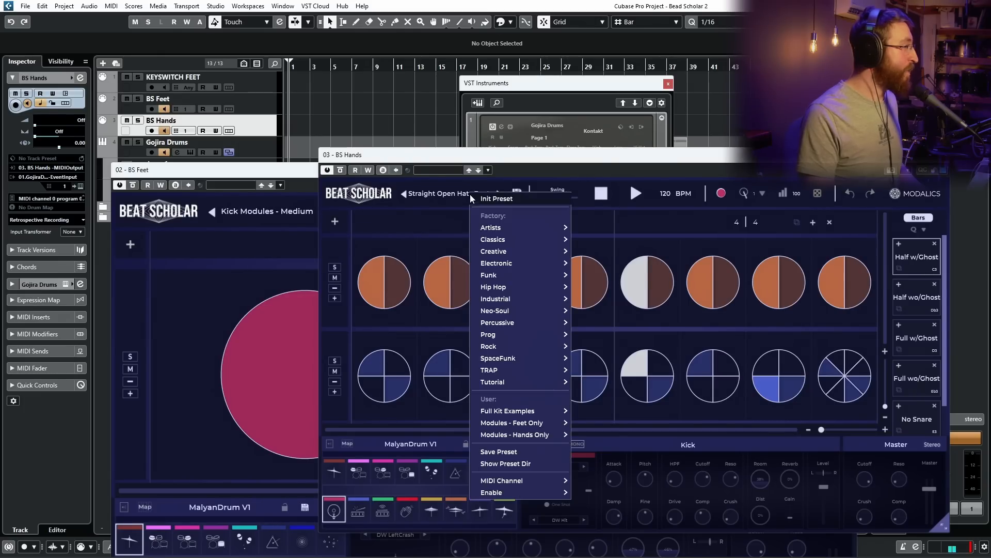
mouse_move(519, 435)
mouse_move(599, 424)
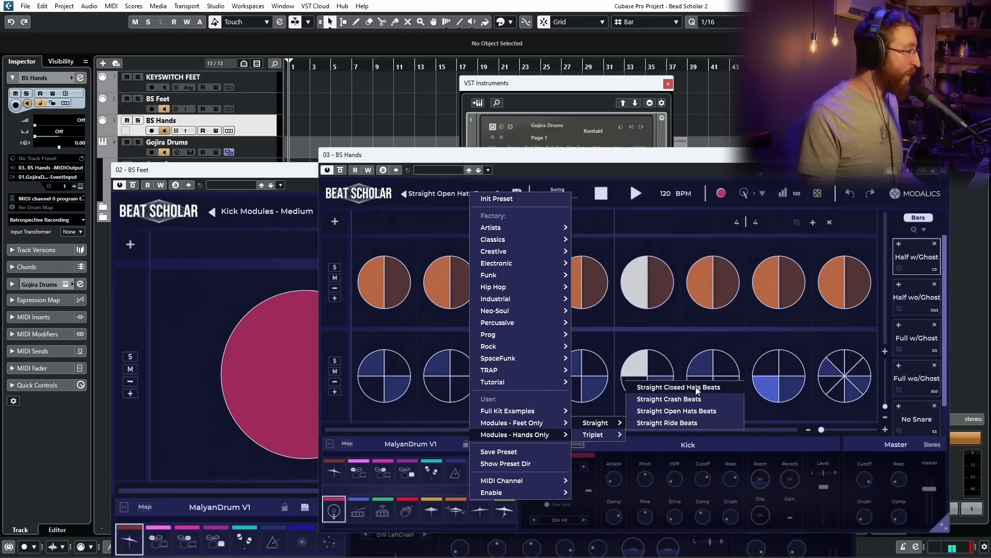
click(695, 388)
Load the user hands-only preset Straight Ride Beats into the BS Hands instance
click(471, 196)
mouse_move(534, 427)
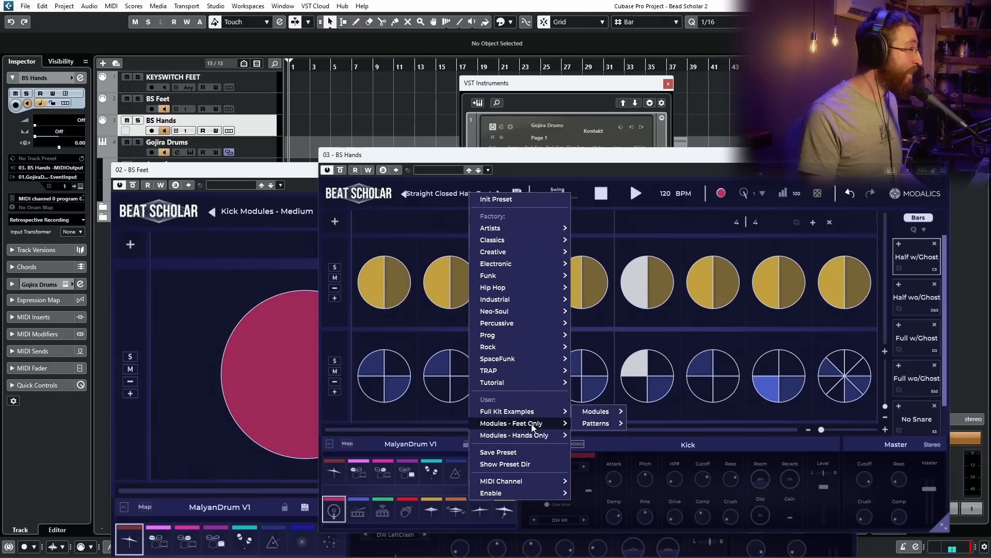
mouse_move(595, 435)
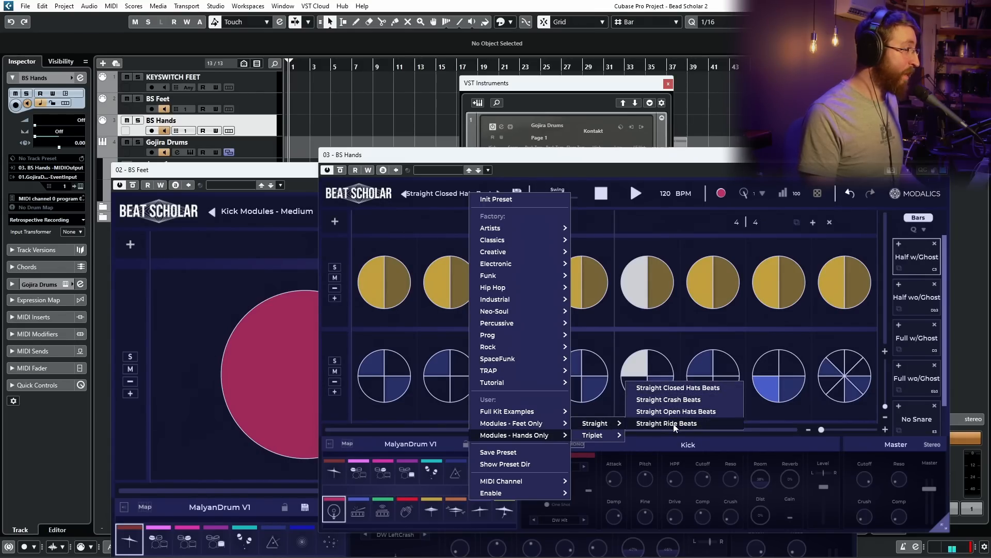
click(666, 423)
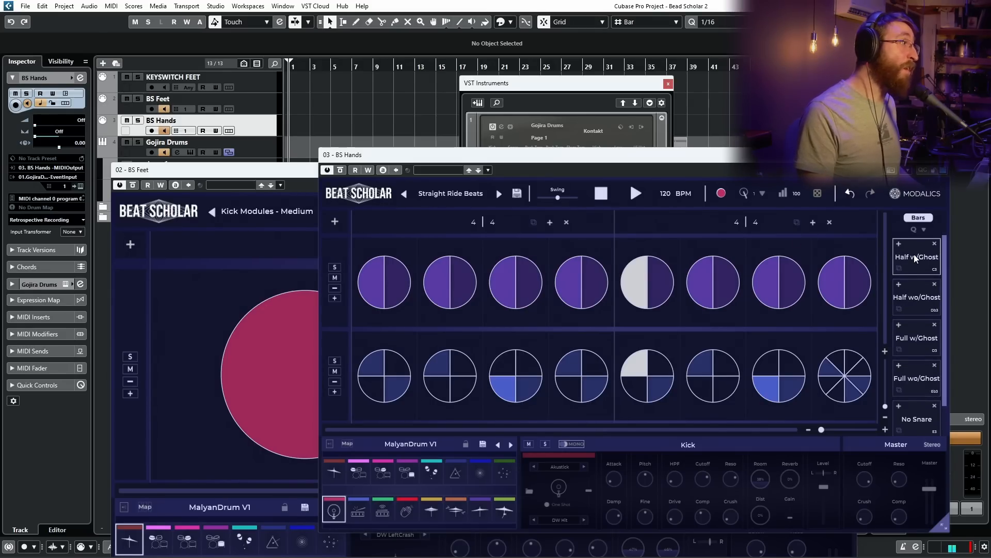
Play the project to audition the hands bars Half wo/Ghost and Half w/Ghost, and stop playback
click(925, 301)
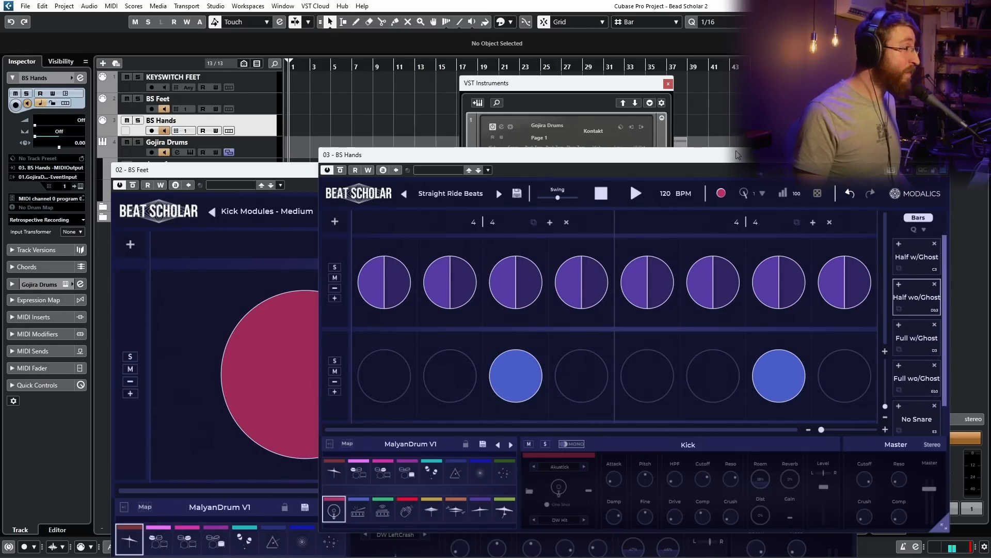
key(space)
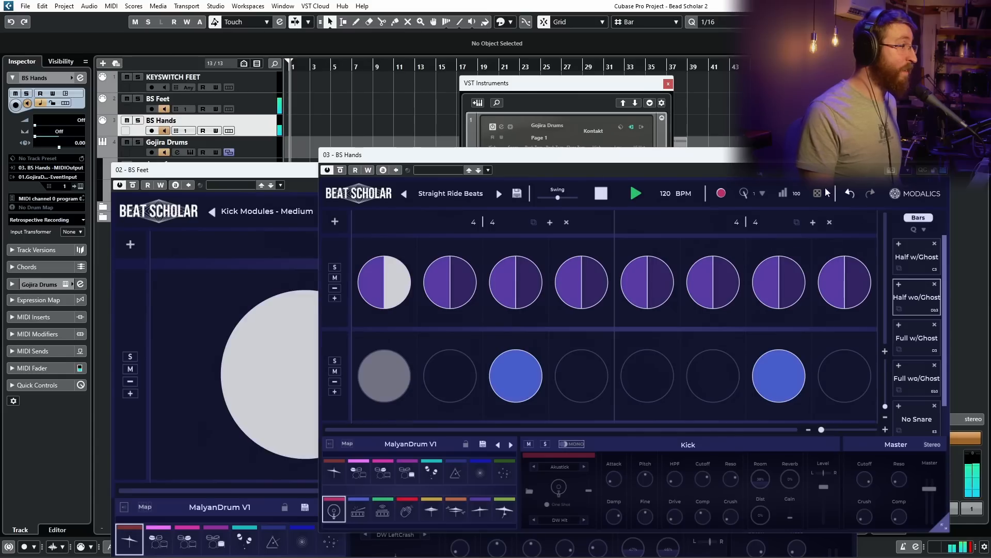
click(919, 262)
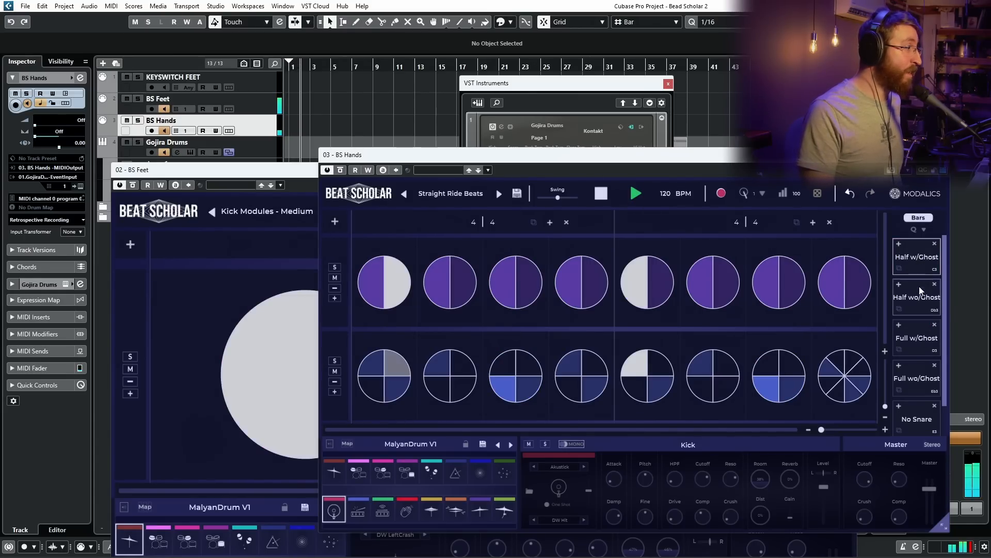
key(space)
Audition the hands bars Full w/Ghost, Full wo/Ghost and No Snare during playback, and return to Half w/Ghost
click(924, 338)
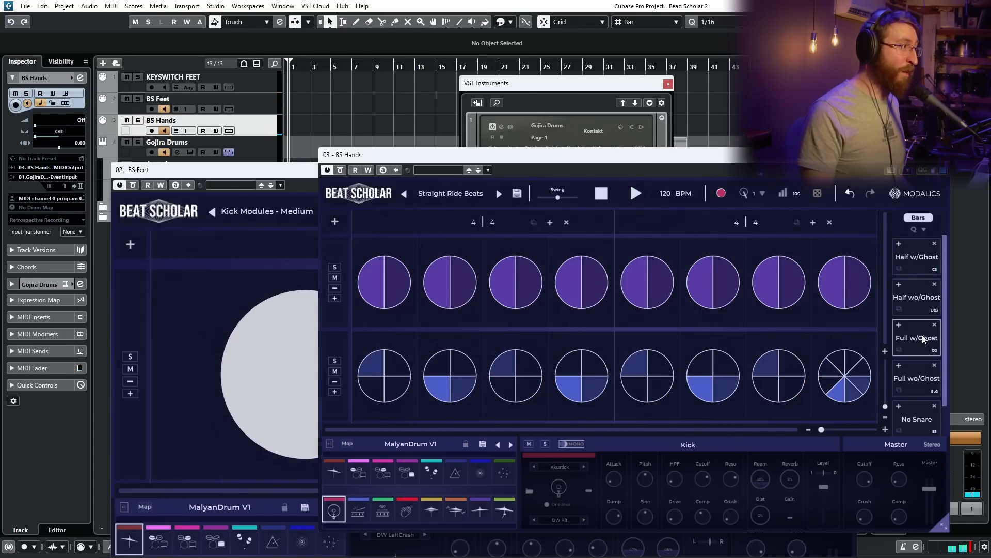
key(space)
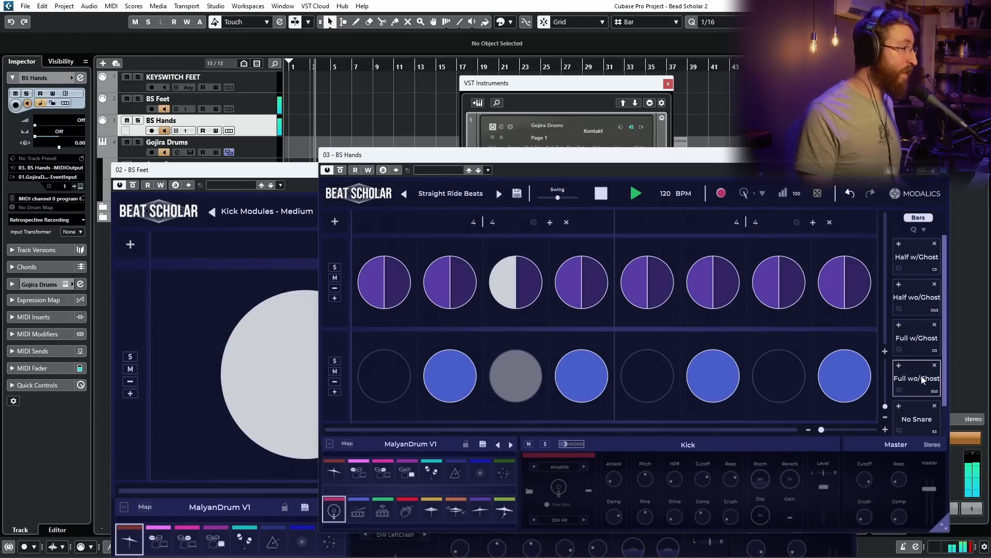
click(917, 419)
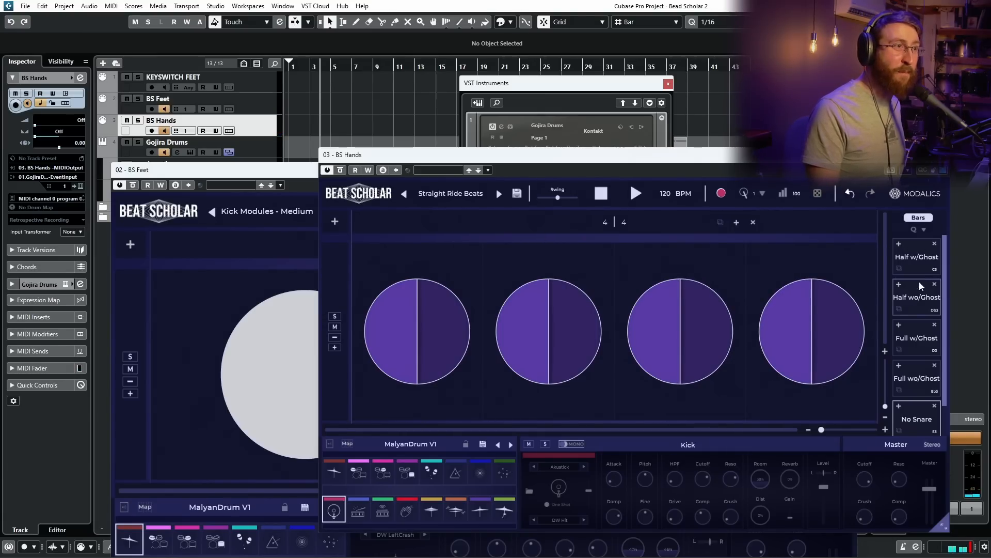
click(921, 260)
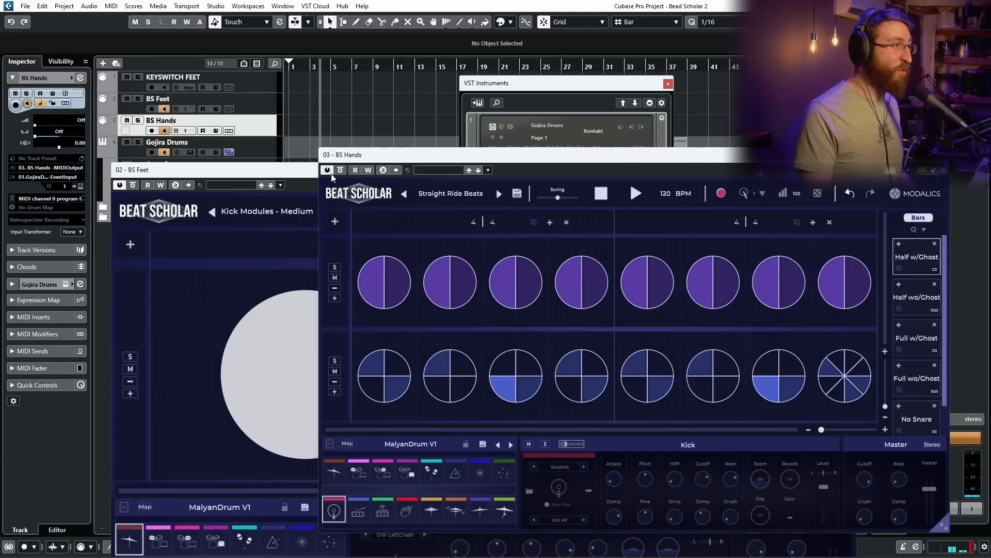
Move the BS Feet window up, clear of the BS Hands bar list, and bring BS Hands back to the front
click(282, 179)
drag(289, 173, 316, 82)
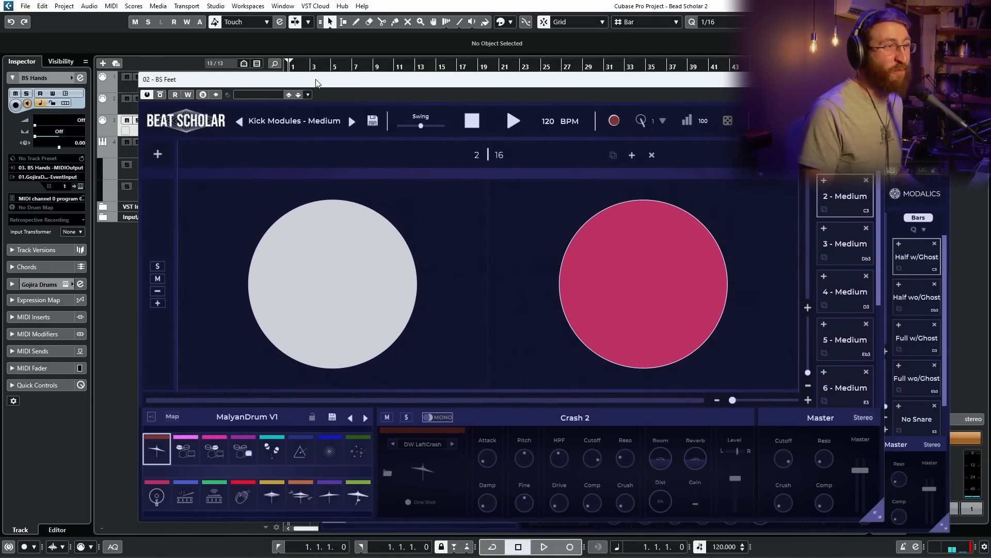
drag(717, 83, 684, 79)
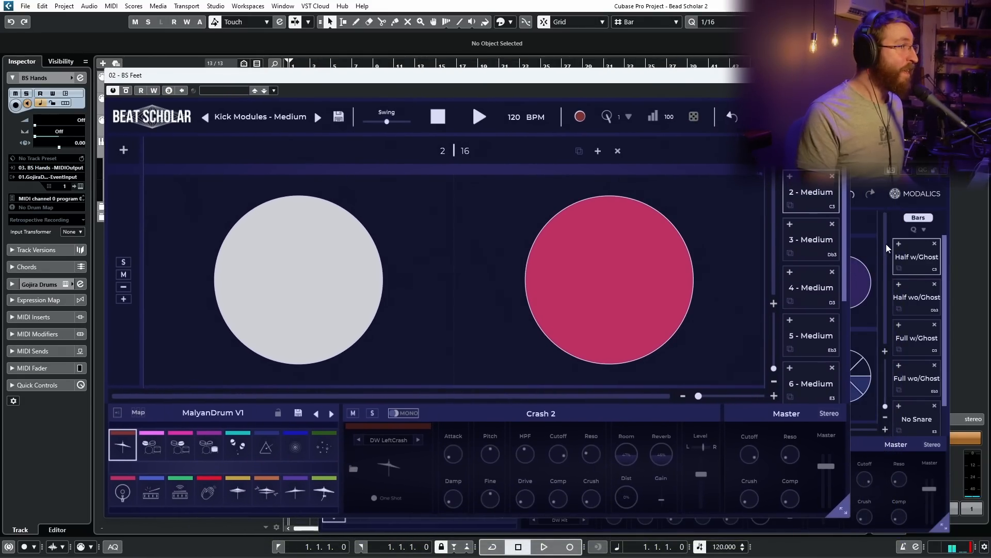
click(923, 231)
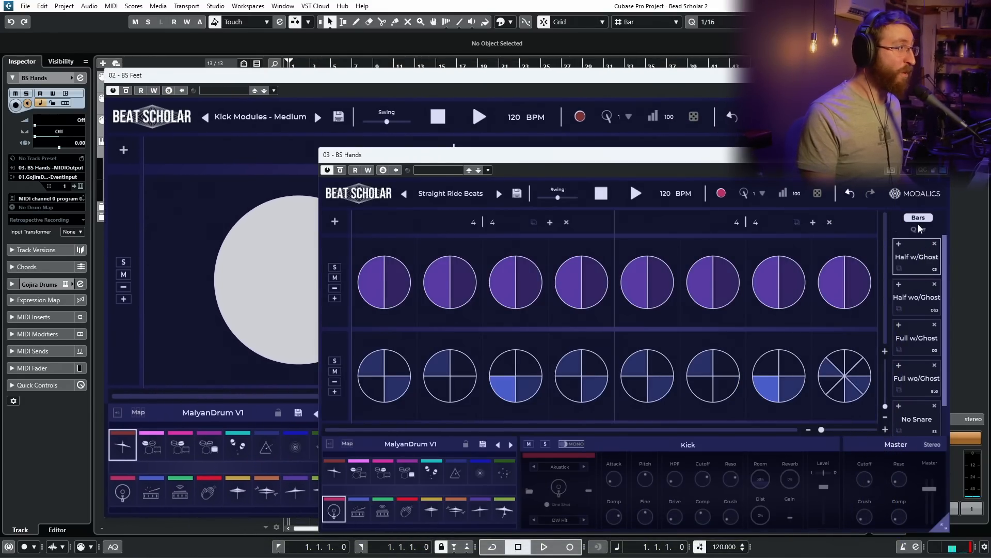
Switch the hands from Half w/Ghost to Full w/Ghost during playback, and keep the bar-change quantize at 4|4
key(space)
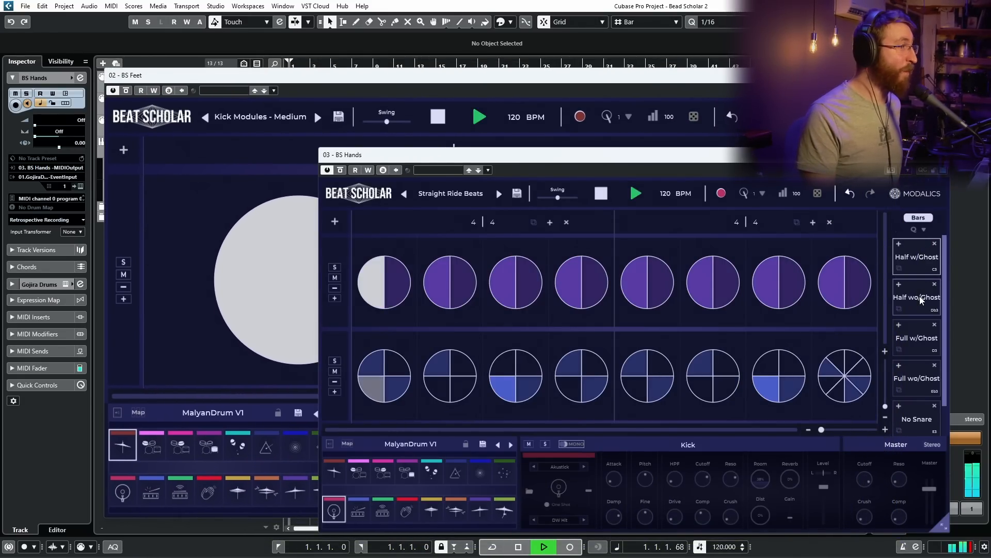
click(920, 340)
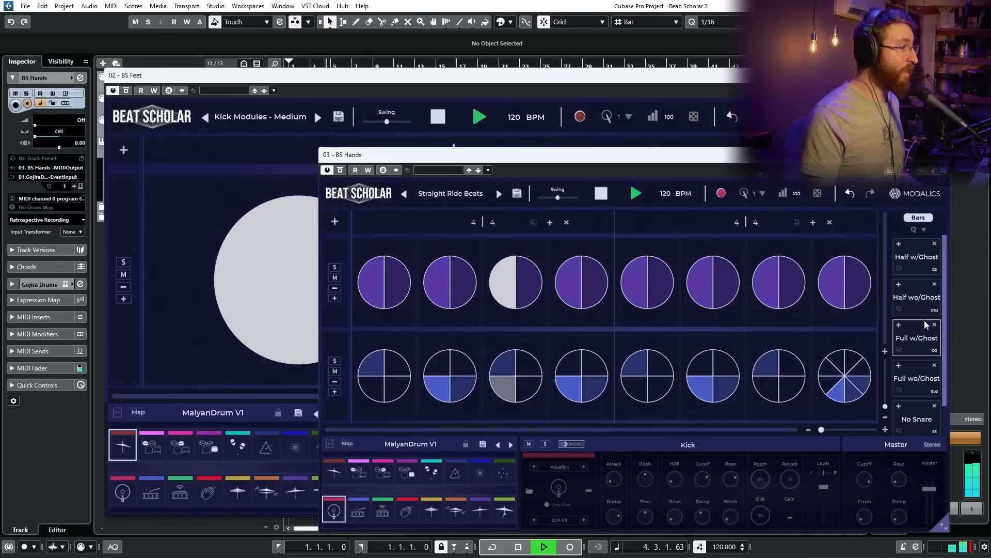
key(space)
click(925, 231)
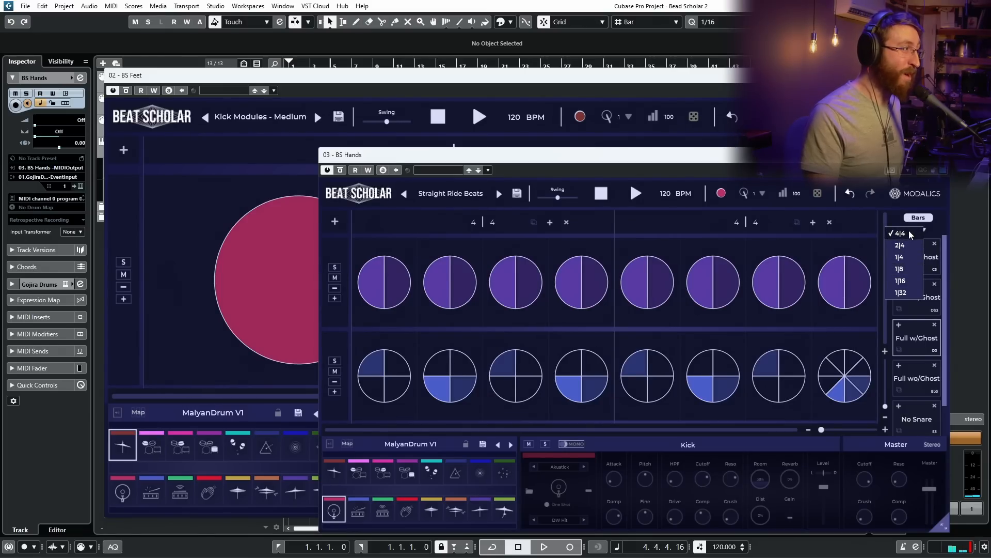
click(910, 235)
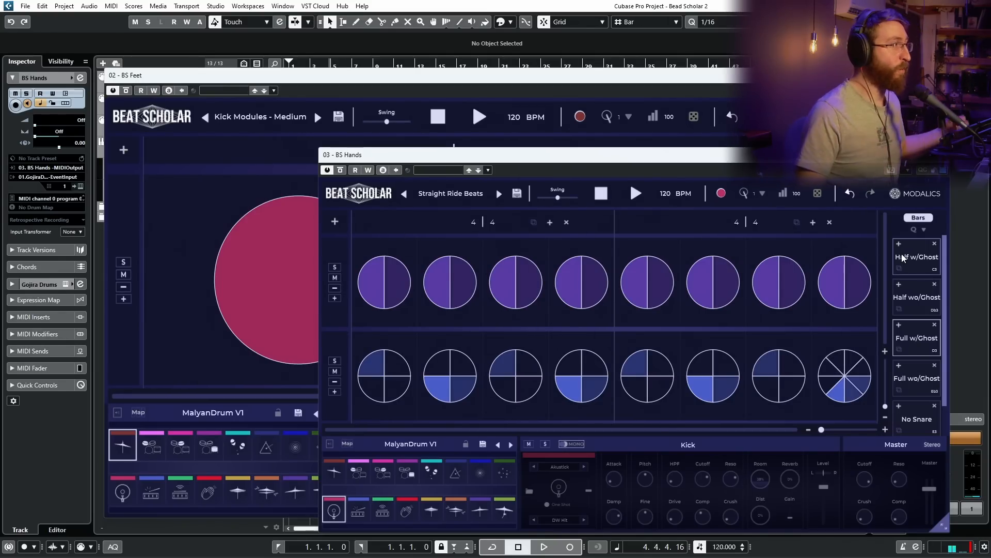
Move the BS Hands window over BS Feet, select the Half w/Ghost bar, and close the BS Hands window
drag(816, 161, 652, 169)
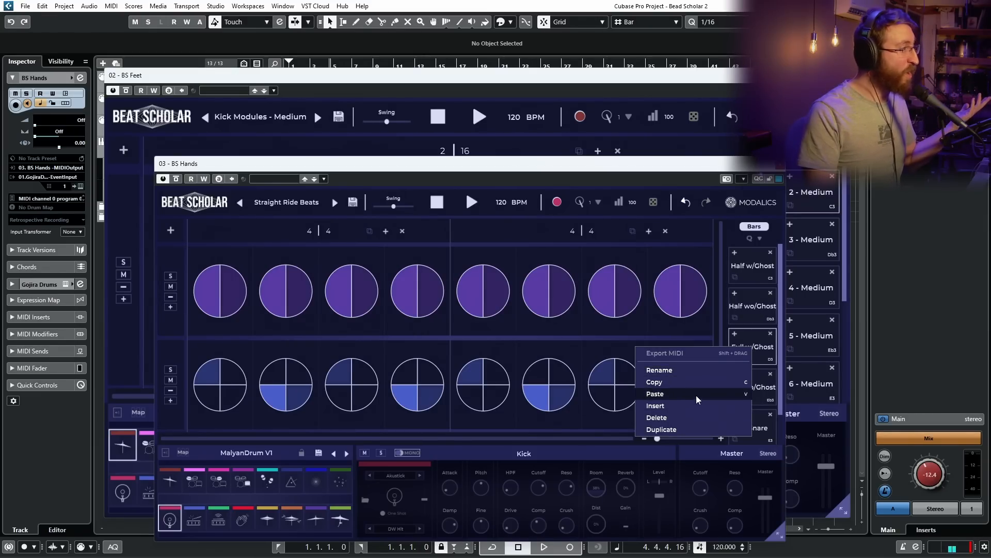
click(731, 236)
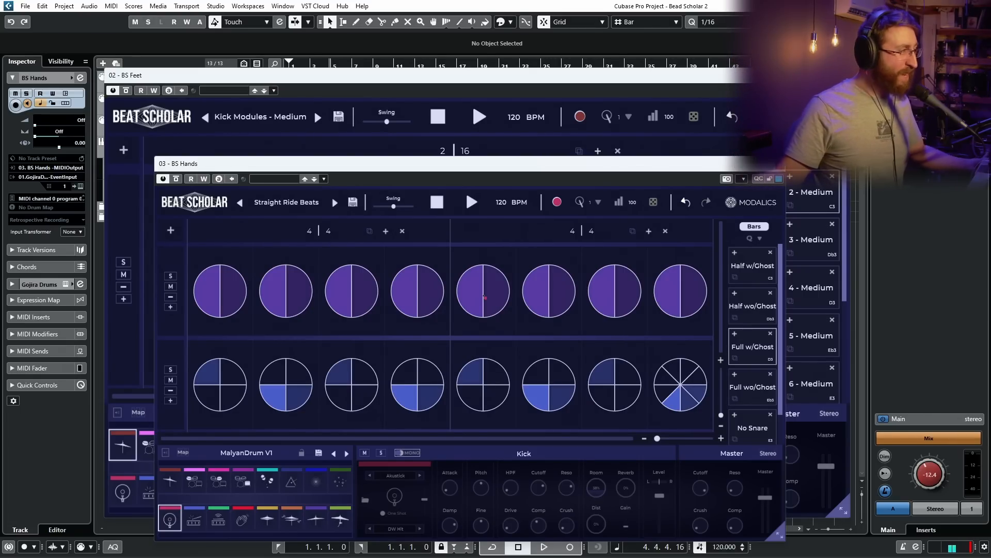
click(761, 269)
click(781, 165)
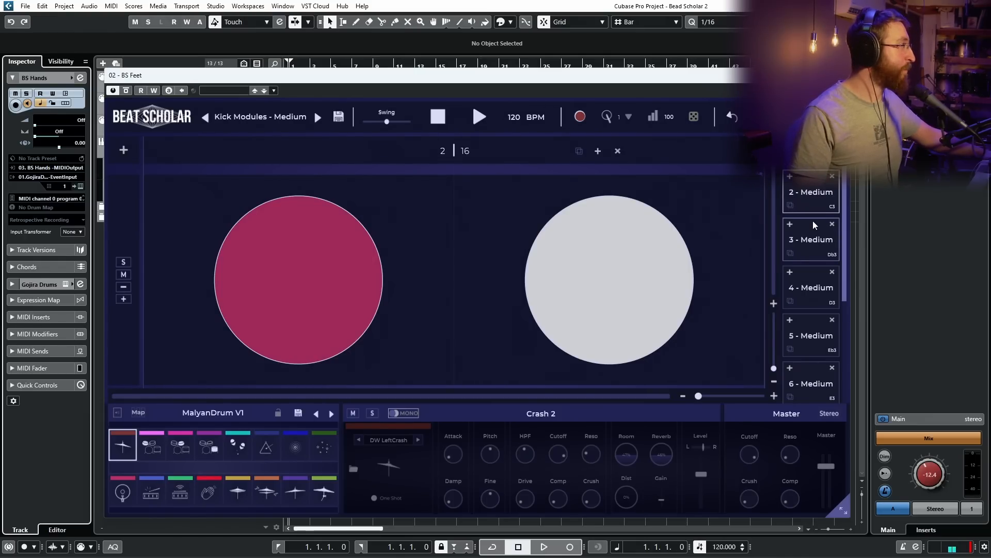
Select the 3 - Medium bar in BS Feet, and shrink and reposition its window so the track list shows
click(820, 237)
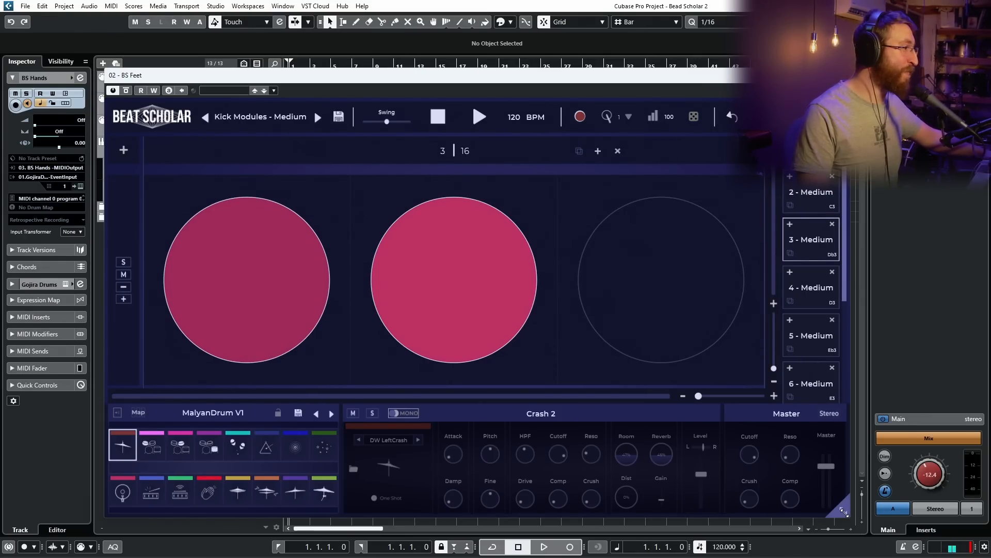
drag(844, 511, 725, 442)
drag(570, 72, 632, 144)
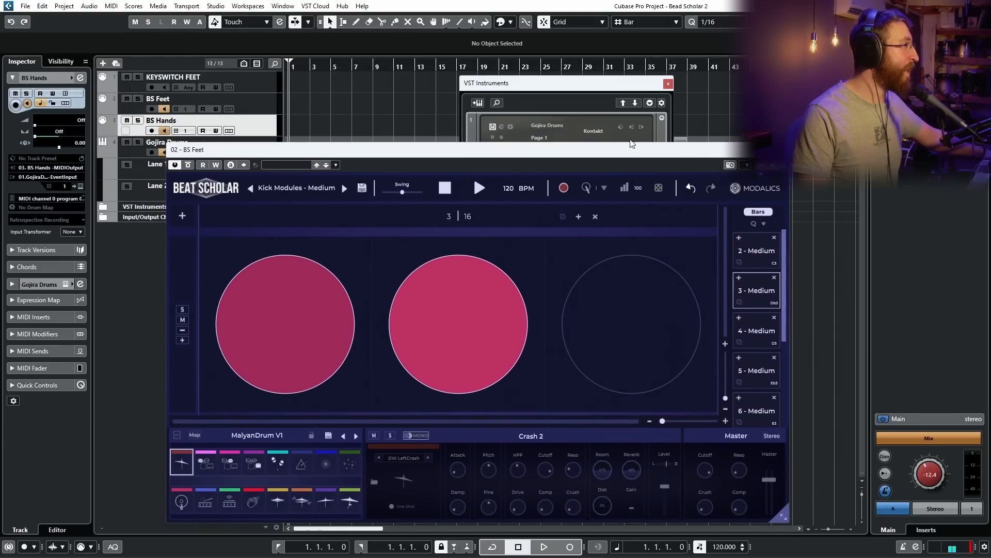
Close the VST Instruments window and audition the 3 - Medium kick bar with the hands from timeline bar 46
click(668, 84)
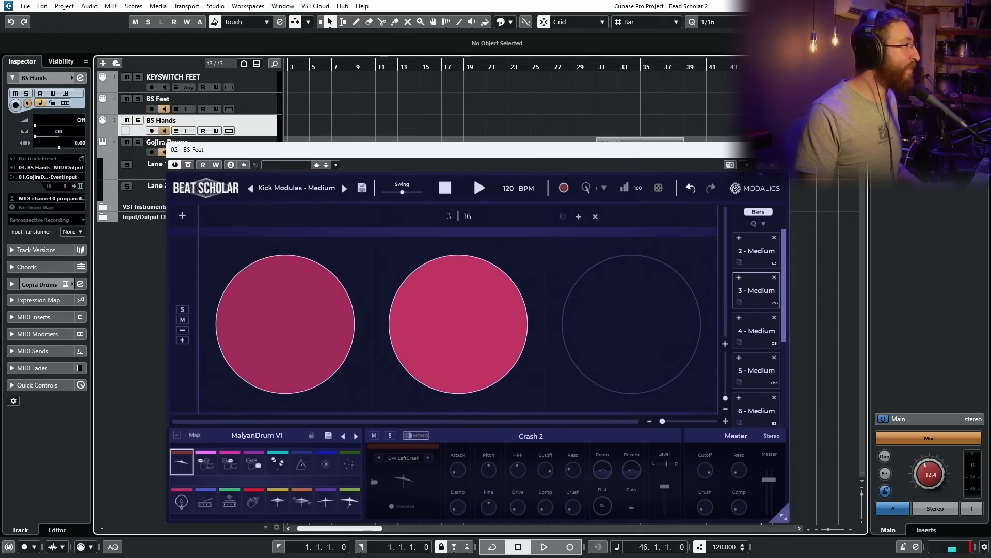
key(space)
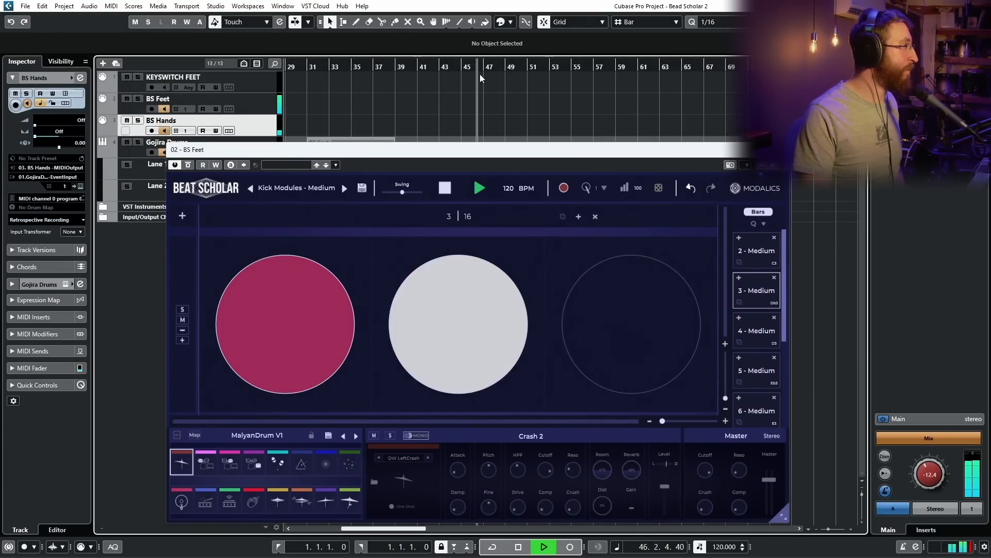
key(space)
drag(472, 67, 472, 98)
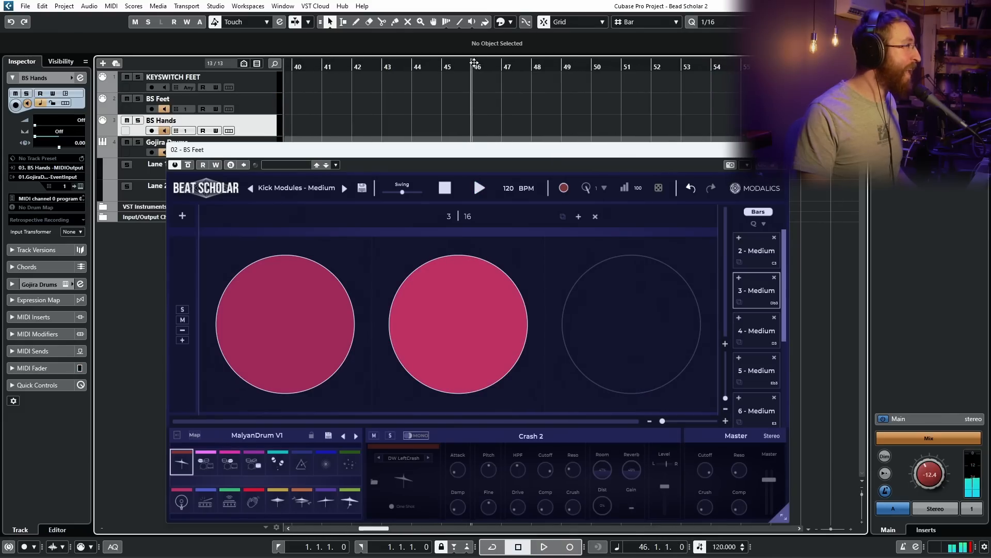
key(space)
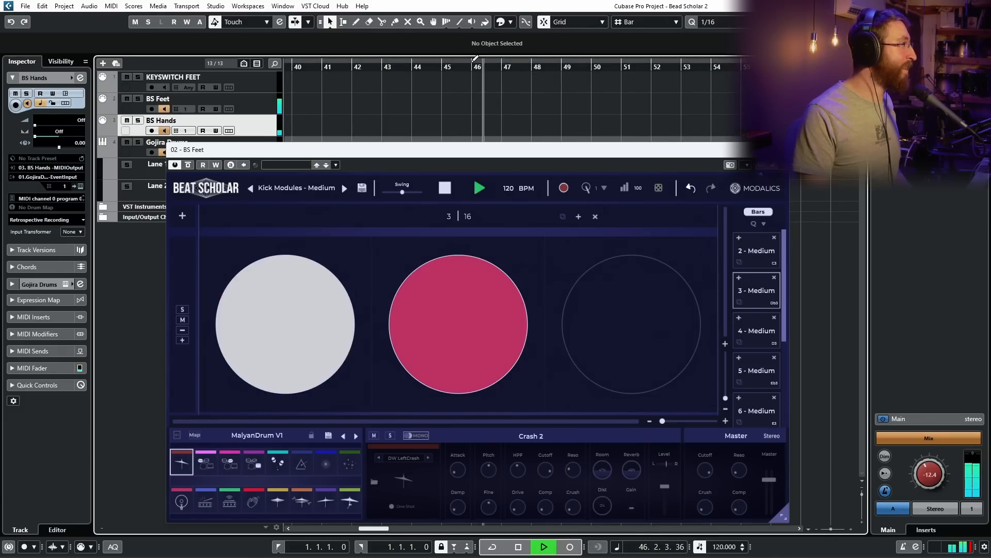
key(space)
key(space)
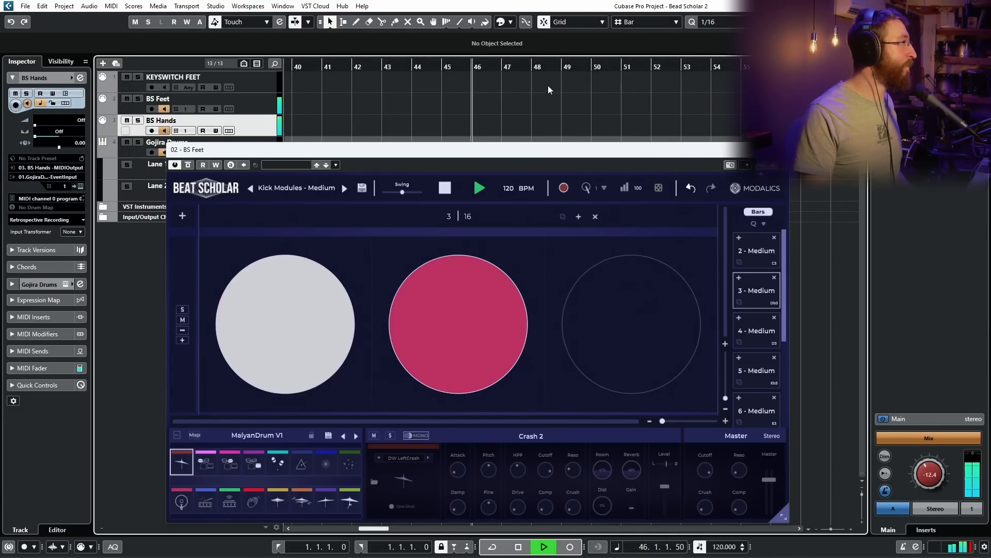
key(space)
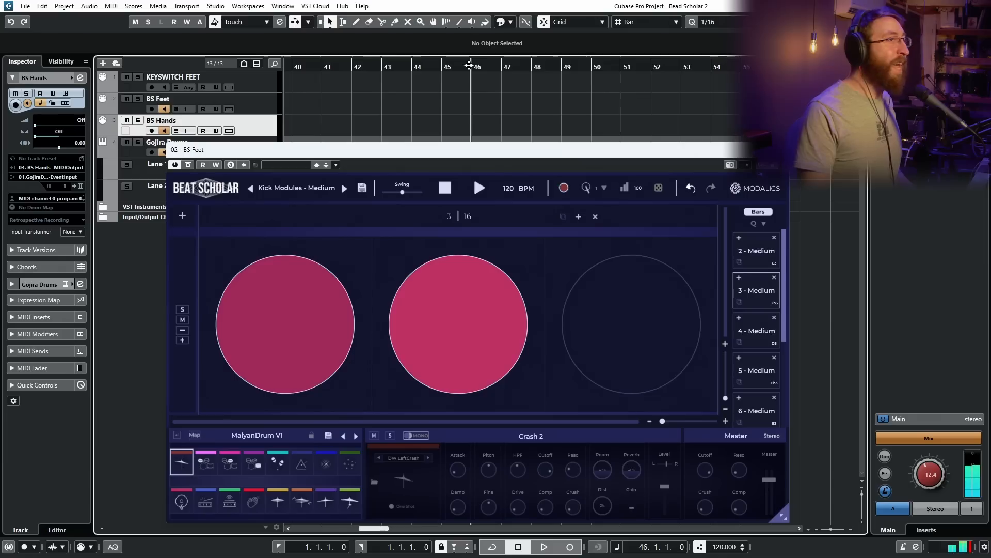
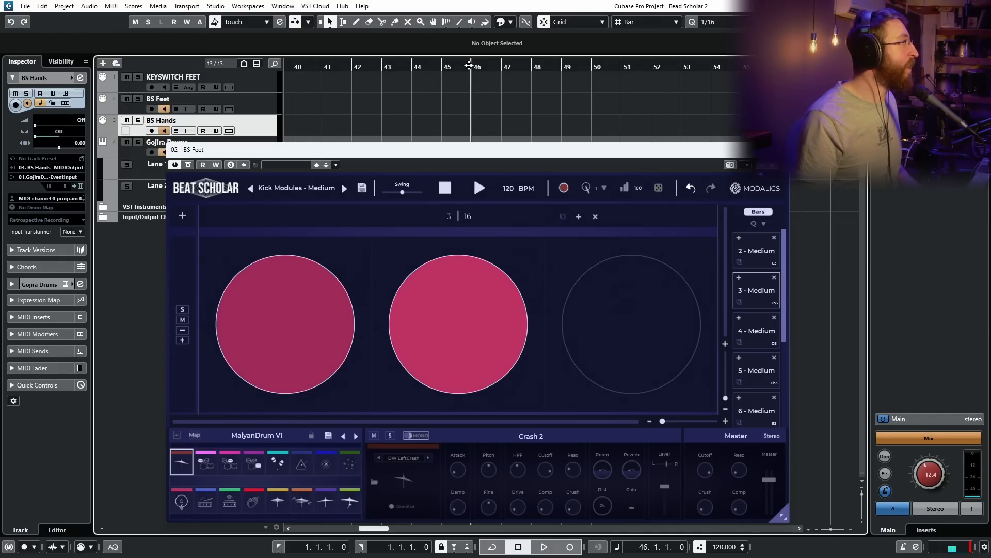
Move the BS Feet window up to expose the track list, and select its 7 - Medium bar
scroll(469, 93, down, 3)
scroll(465, 100, down, 3)
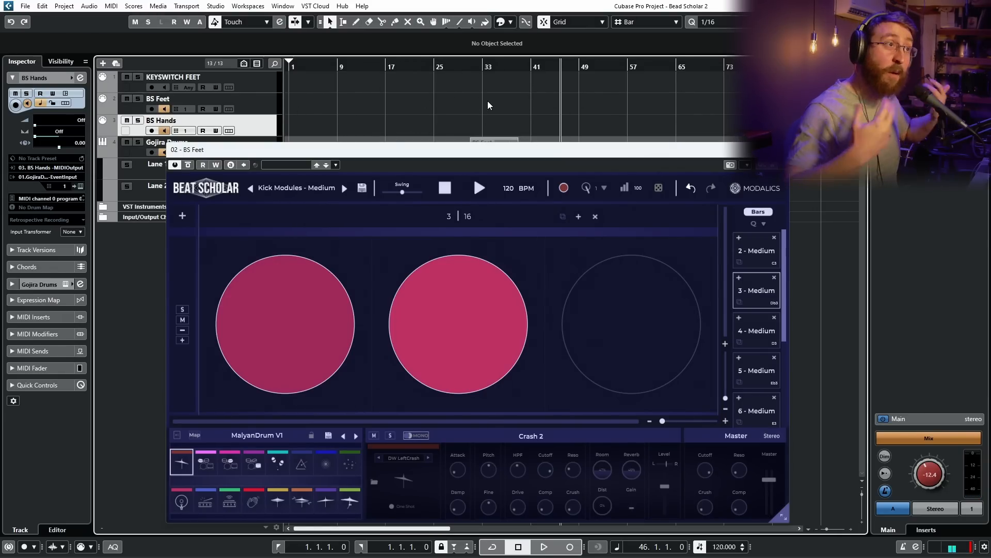
drag(604, 150, 613, 119)
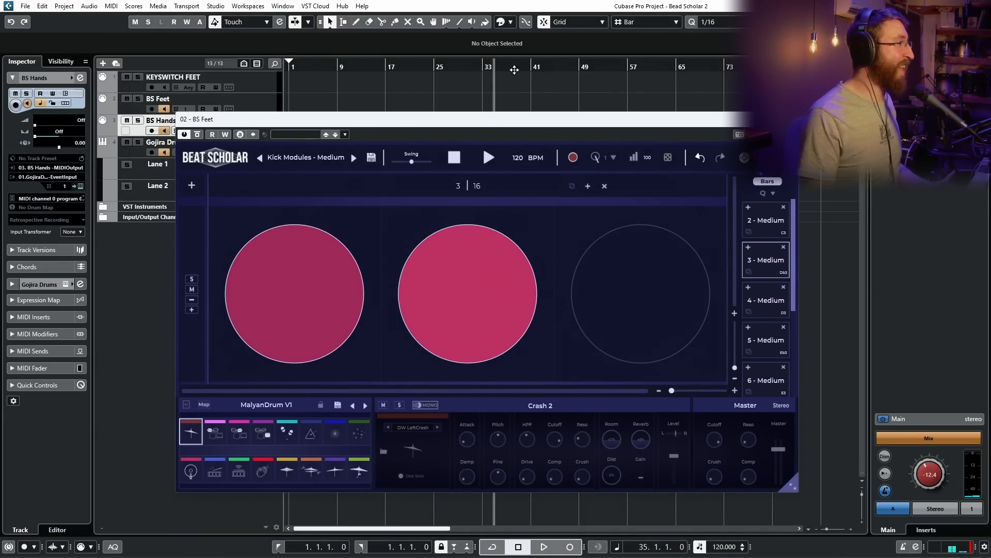
click(464, 67)
click(417, 67)
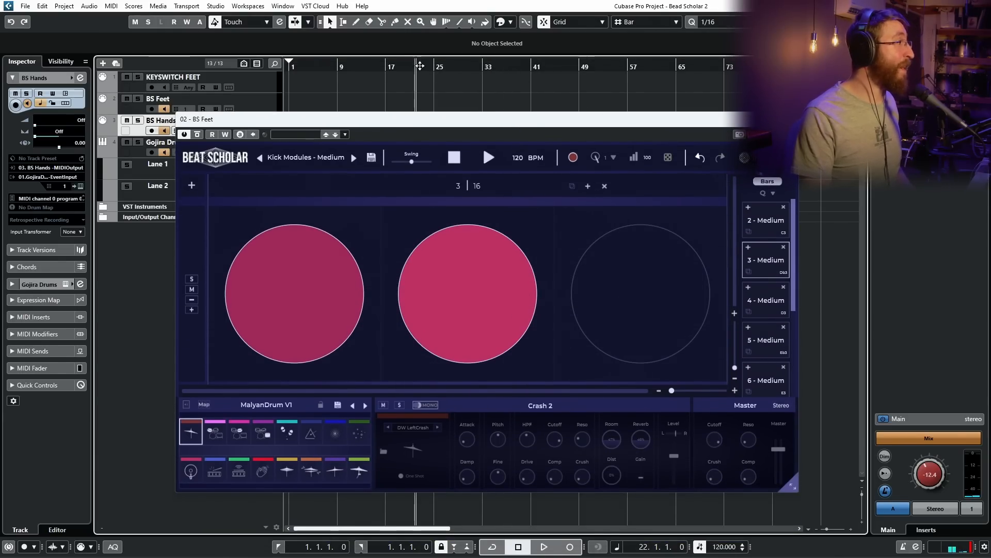
scroll(756, 344, down, 1)
click(765, 390)
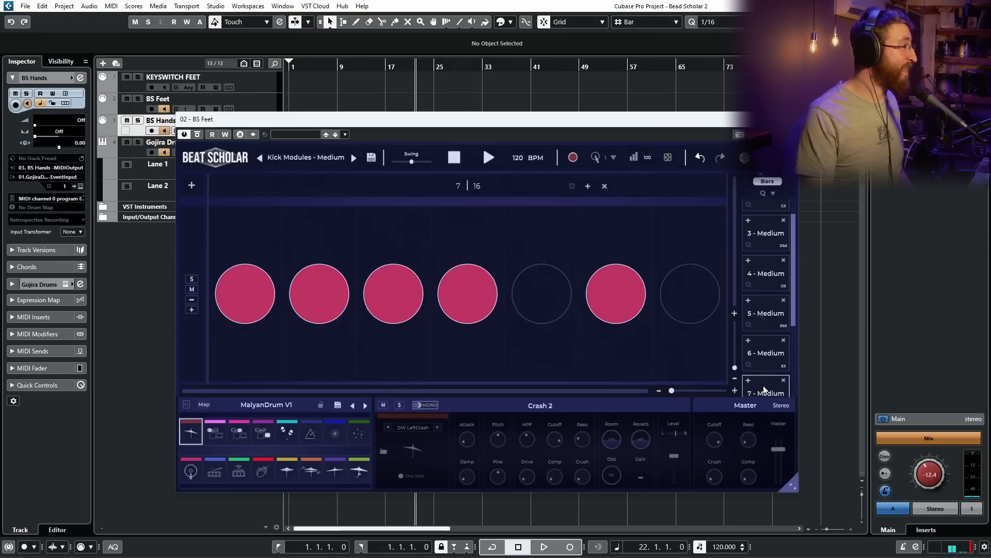
Return to the project start and play the 7 - Medium kick bar against the hands
key(Home)
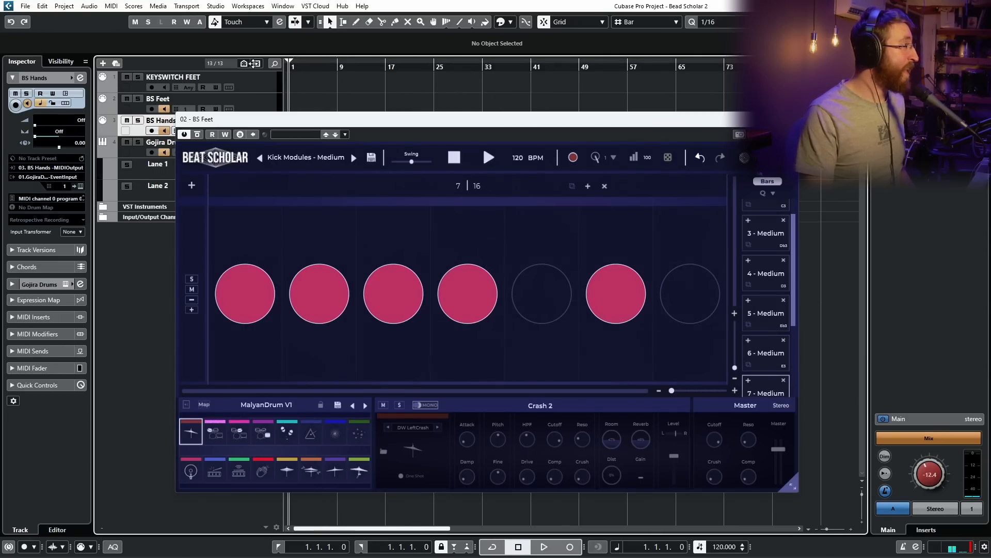
key(space)
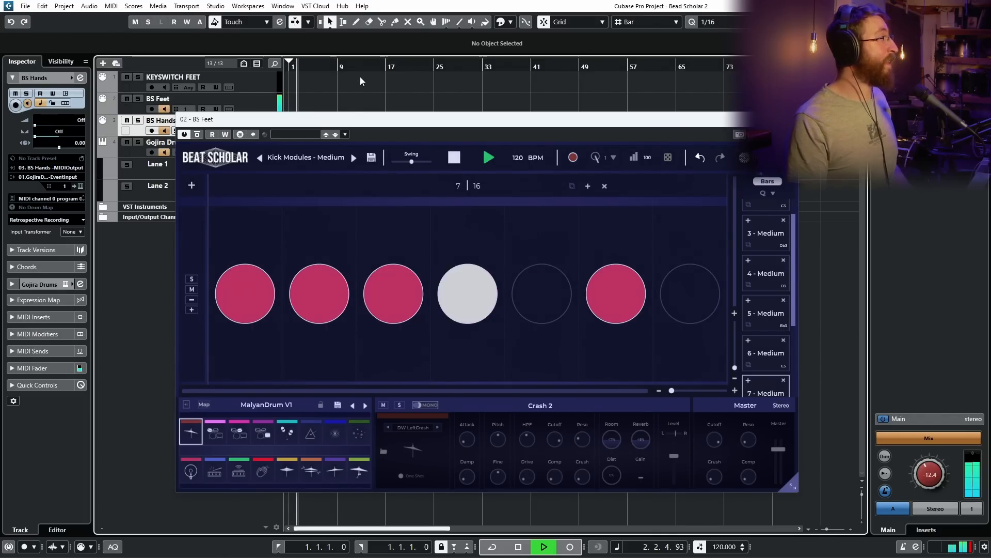
key(space)
Audition the 7 - Medium groove in short repeats from timeline bar 2
key(h)
key(h)
key(h)
key(h)
key(h)
key(h)
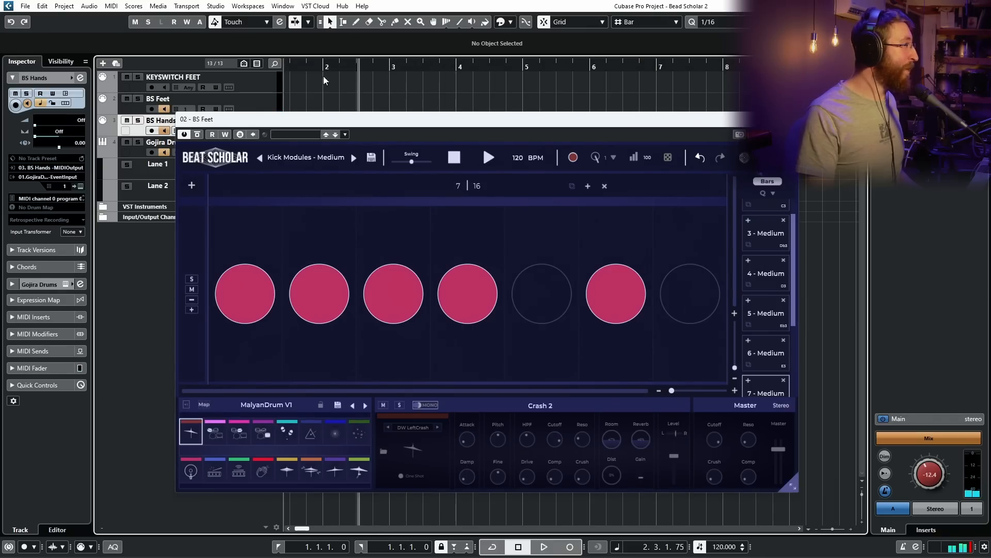
click(333, 66)
scroll(341, 97, left, 1)
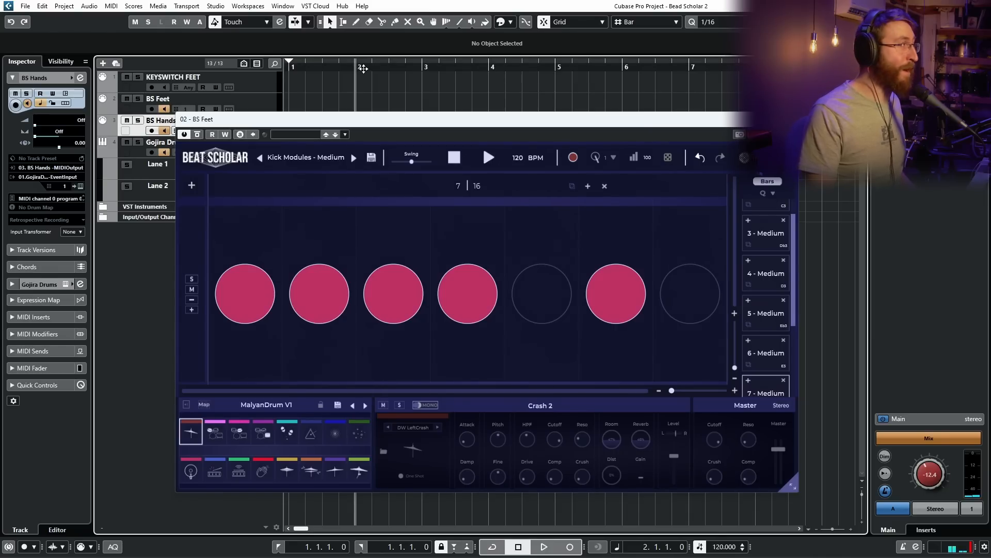
key(space)
key(space)
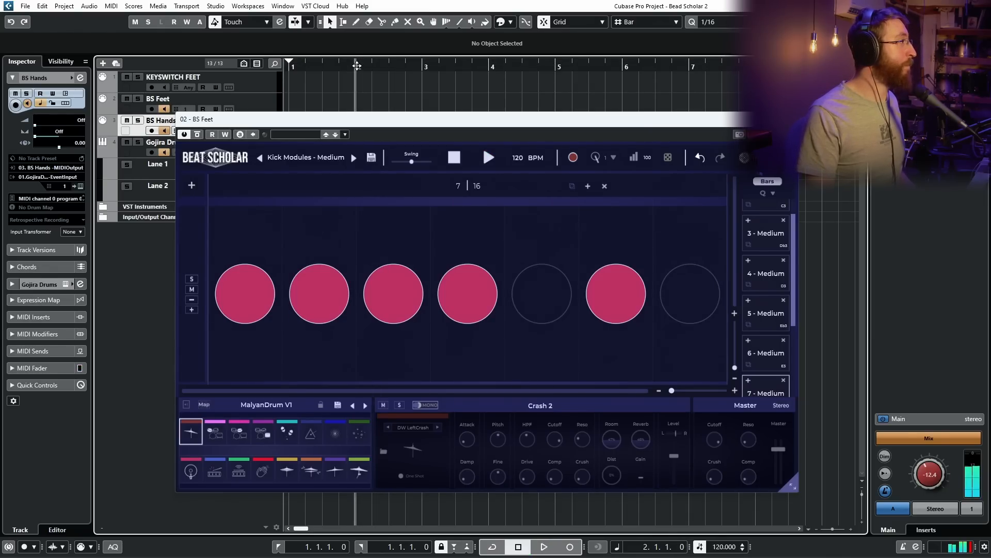
key(space)
key(space)
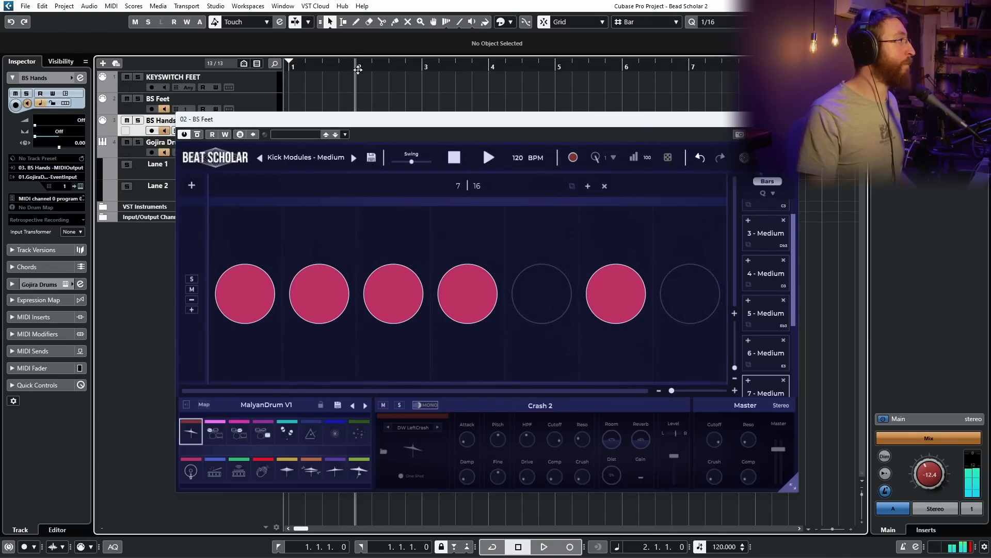
key(space)
key(space)
Audition the 7 - Medium groove repeatedly from timeline bar 3, leaving the playhead at bar 3
click(428, 65)
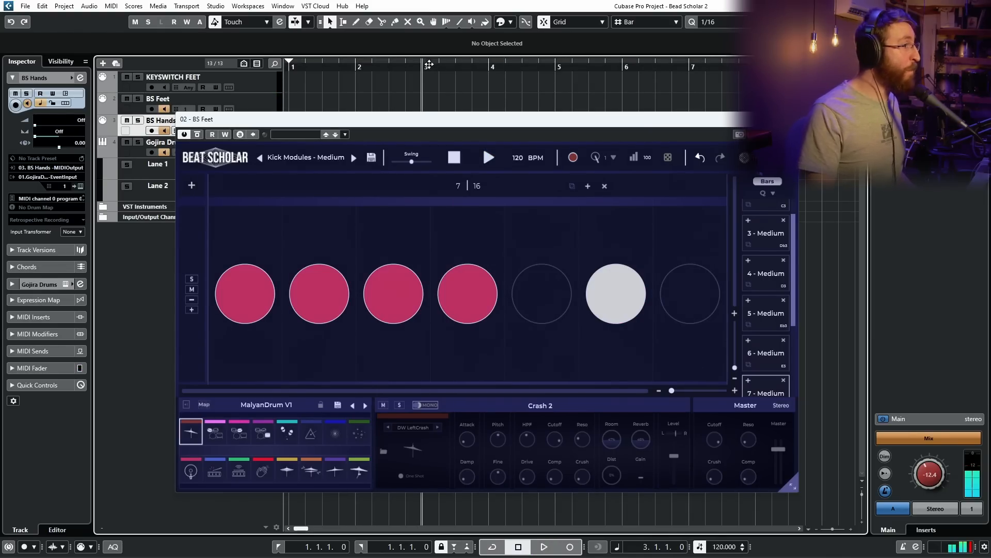
key(space)
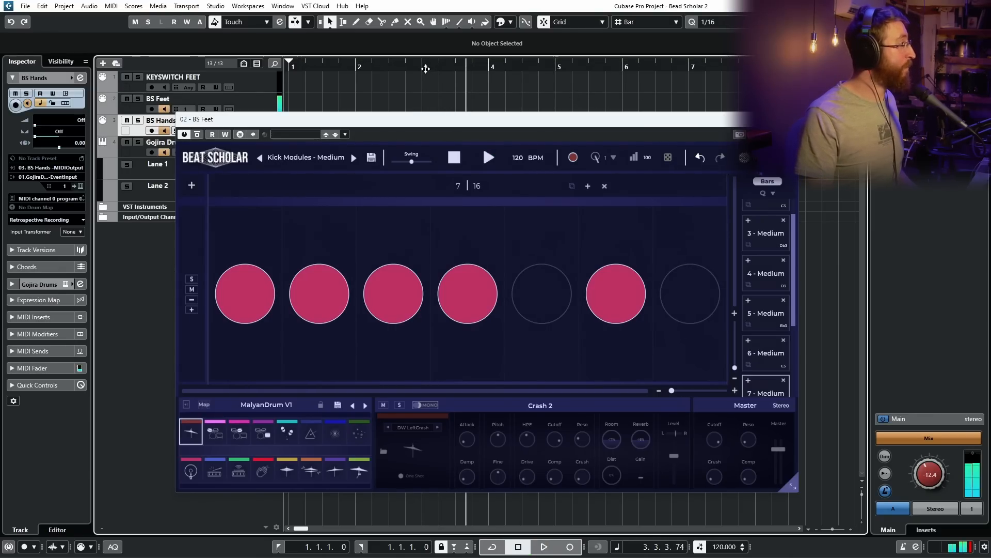
key(space)
key(space)
key(space)
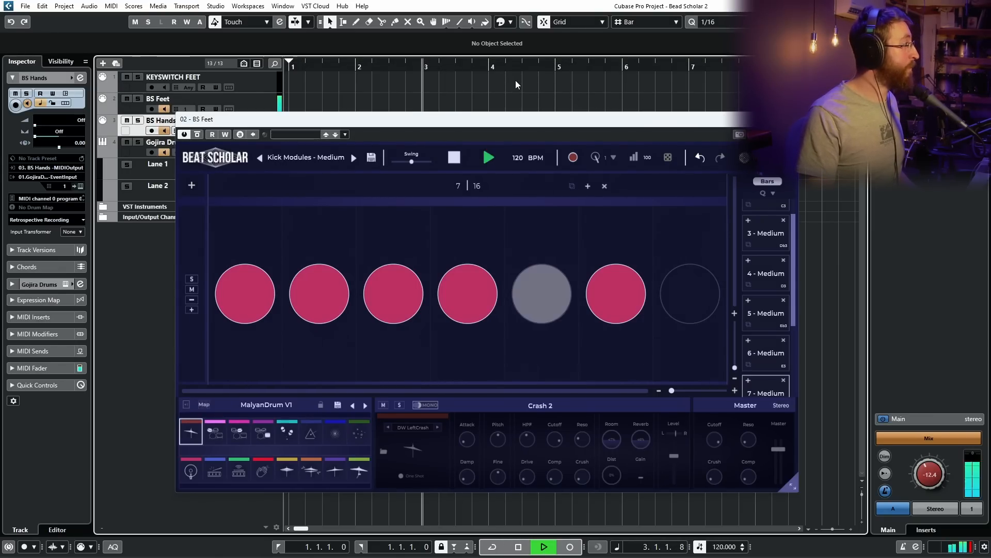
click(423, 59)
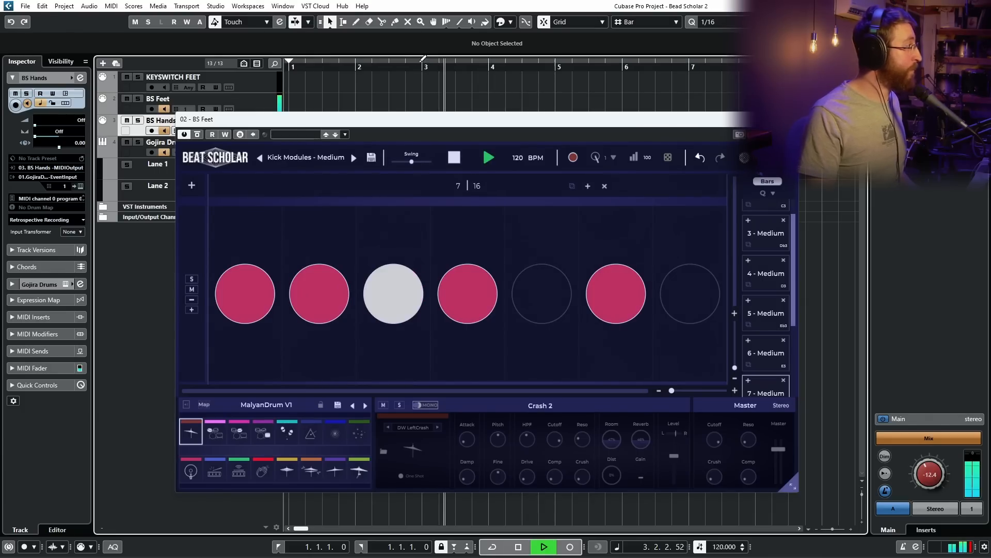
key(space)
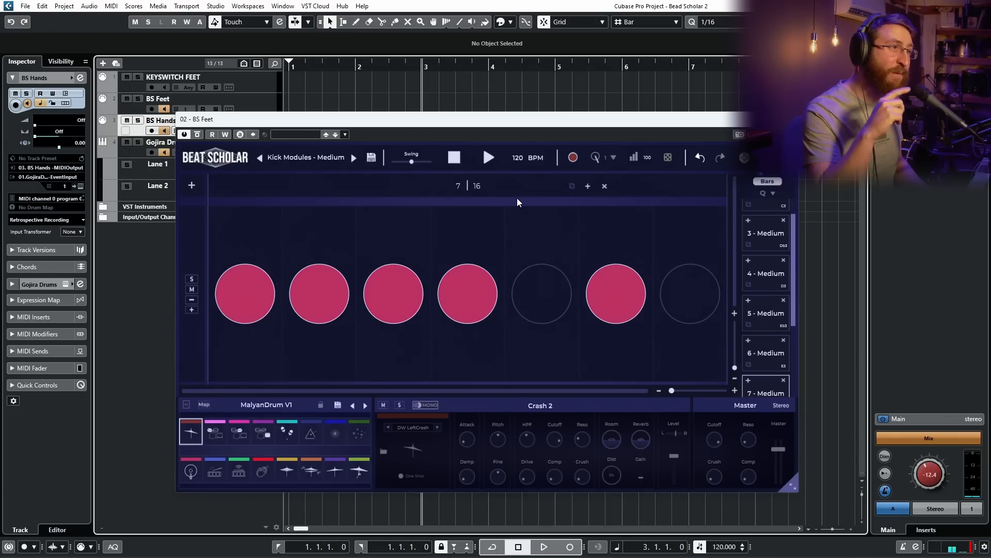
key(space)
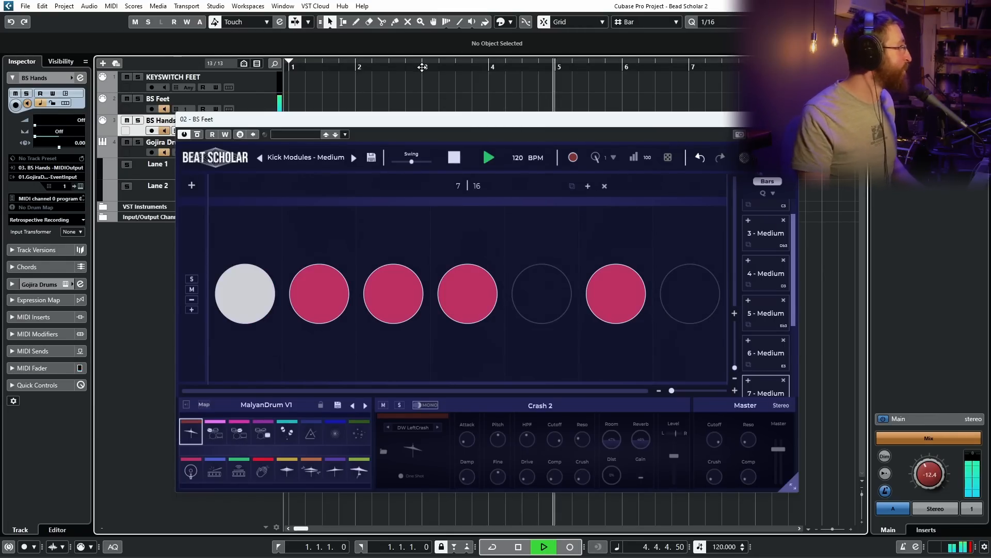
double_click(422, 67)
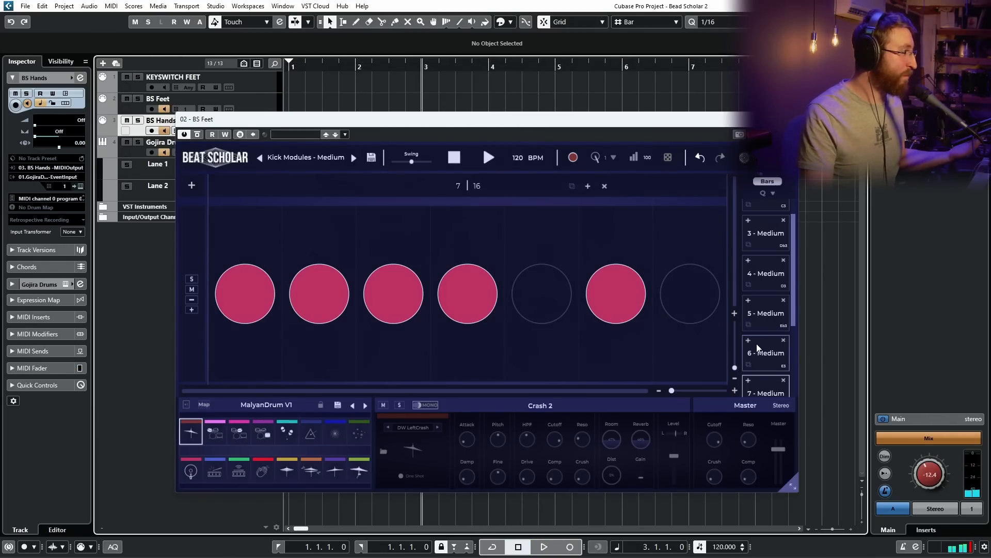
Select the 8 - Medium bar in BS Feet
scroll(766, 343, down, 1)
scroll(767, 343, down, 1)
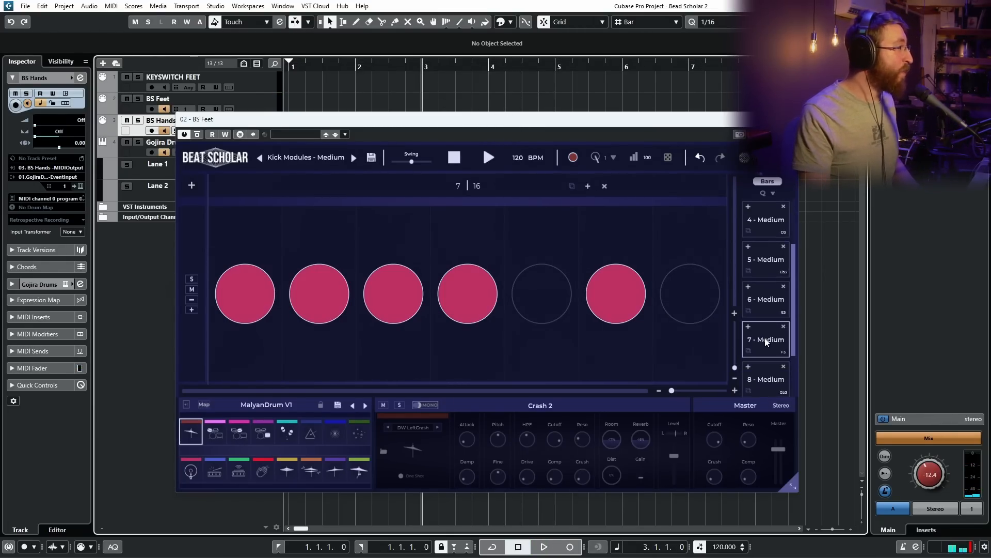
scroll(765, 325, down, 1)
click(769, 354)
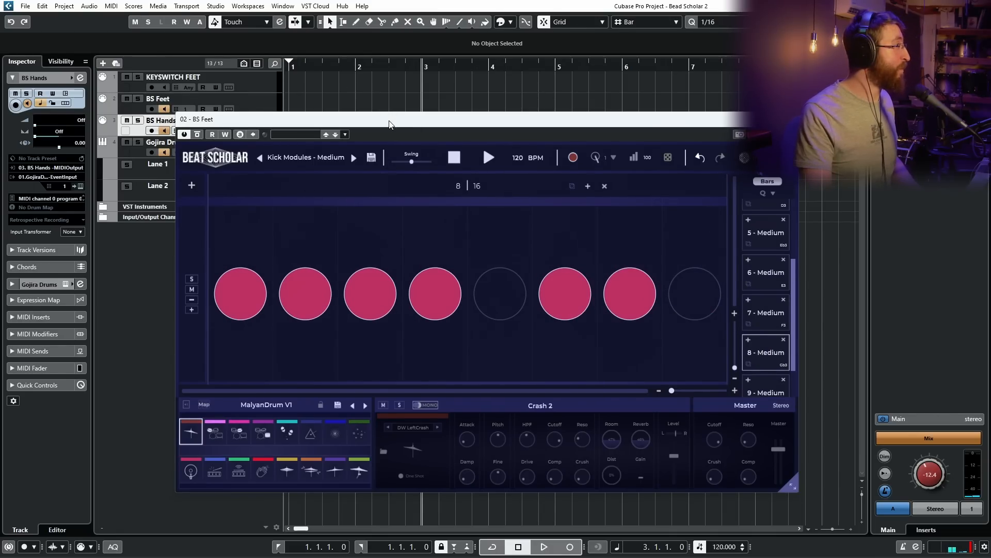
Record-enable BS Feet and BS Hands, and record both MIDI tracks from bar 3 to about bar 5
drag(389, 125, 401, 313)
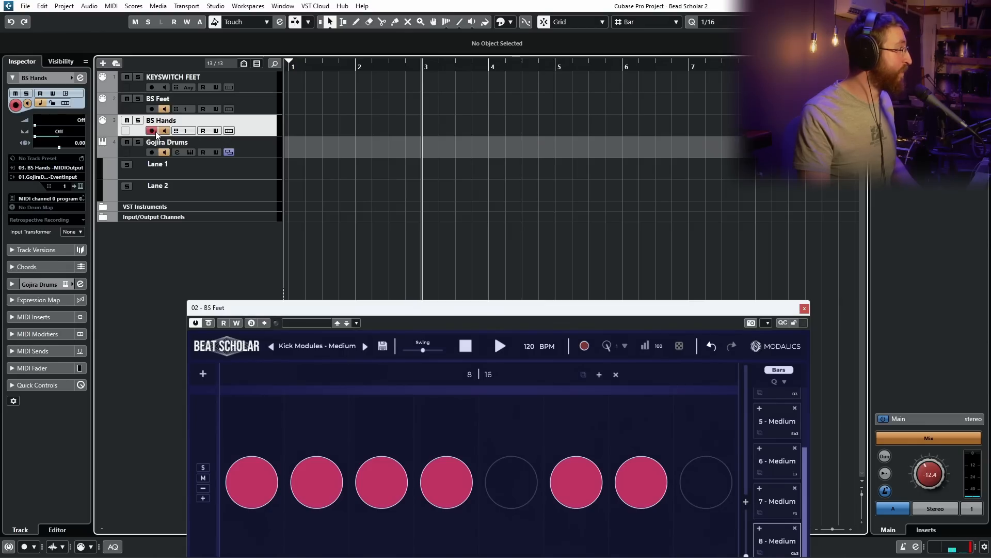
click(153, 110)
key(KP_Multiply)
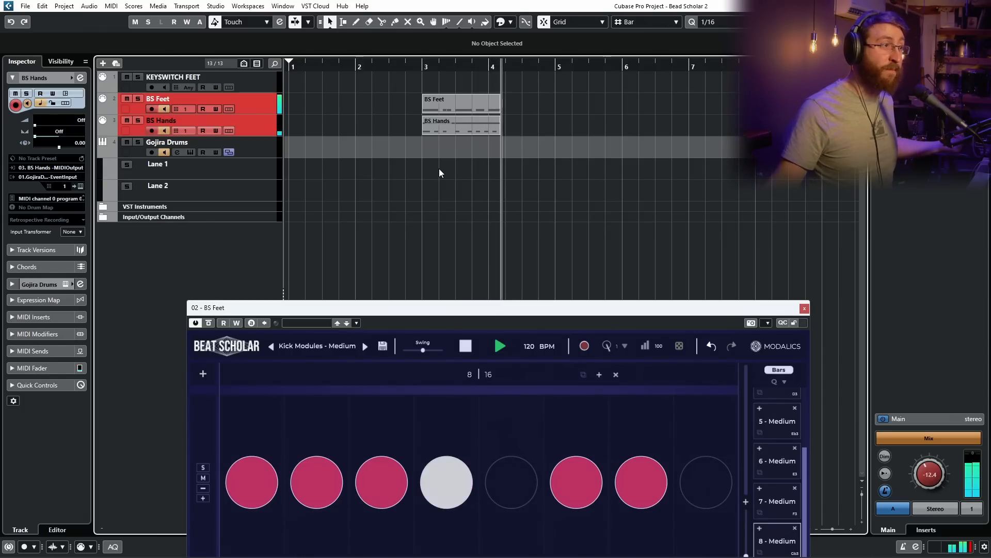
key(space)
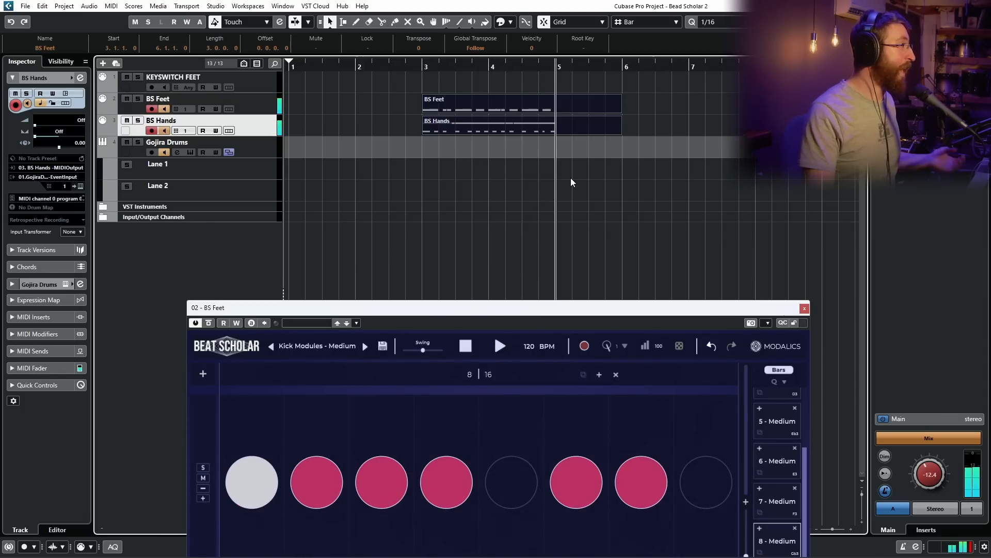
Split the recorded BS Feet and BS Hands parts at bar 5 and delete the pieces after it
scroll(563, 153, up, 2)
alt+click(561, 125)
click(581, 88)
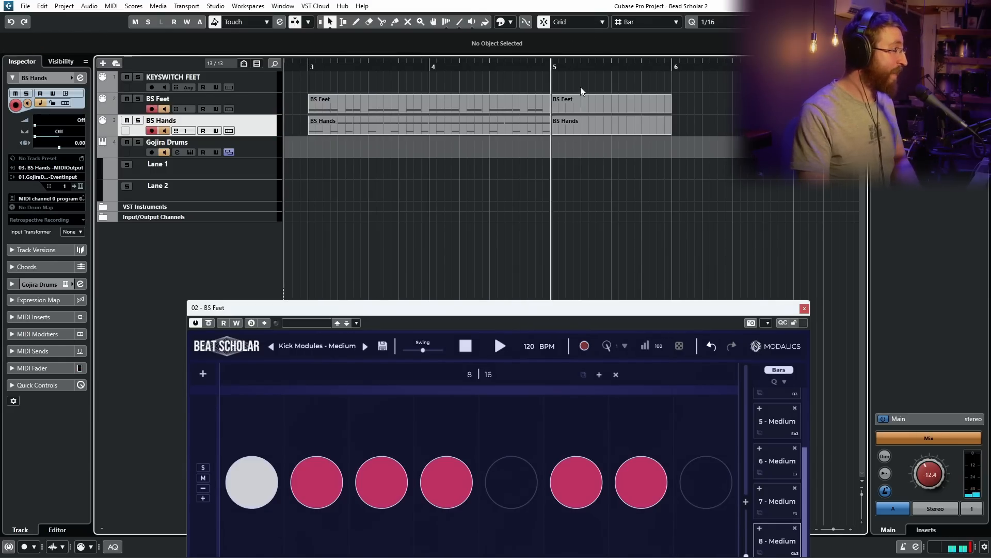
drag(581, 89, 579, 122)
key(Delete)
Move the BS Hands and BS Feet parts onto the Gojira Drums track, and turn off both source tracks' record enable and monitoring
drag(467, 133, 450, 154)
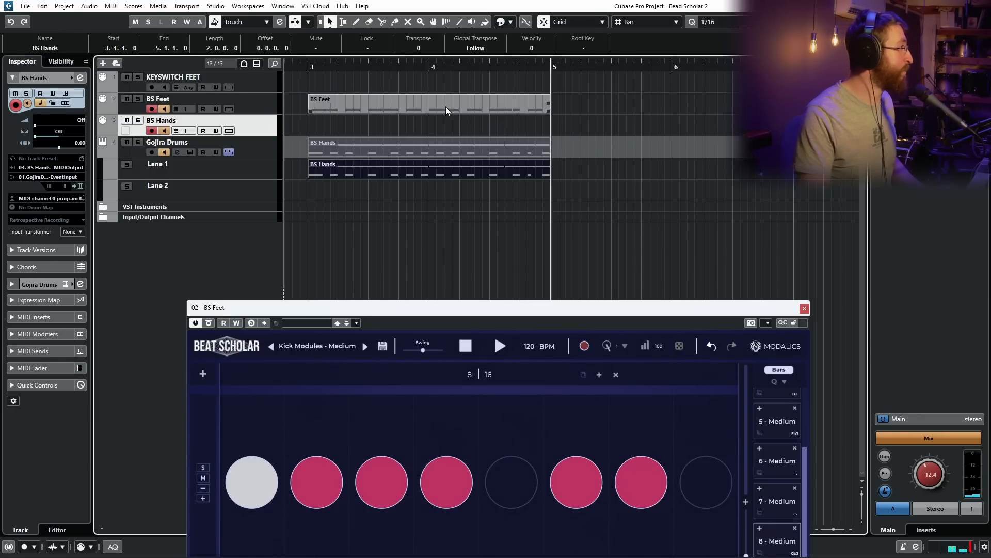
drag(447, 110, 444, 160)
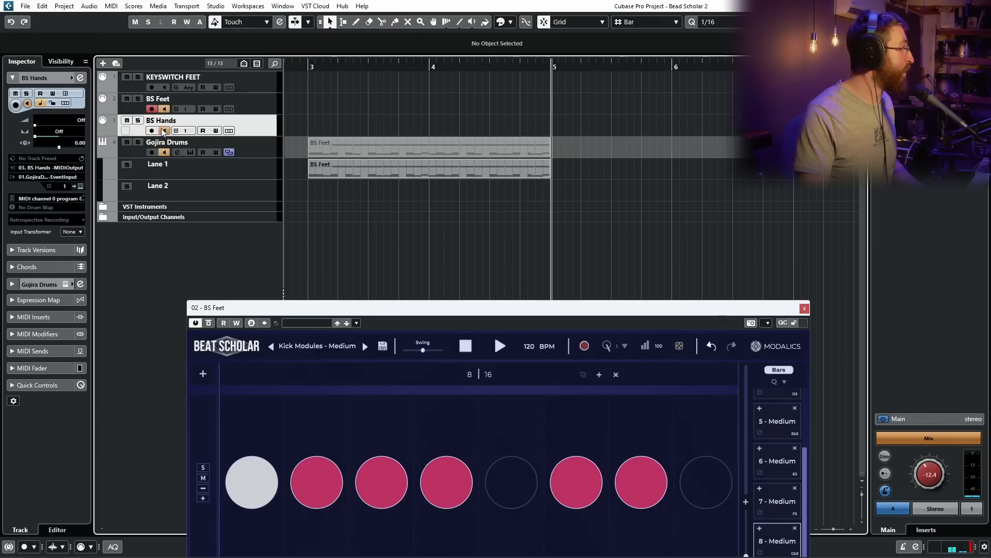
Play the stacked parts on Gojira Drums from bar 3, and select the BS Feet part on that track
drag(309, 66, 309, 63)
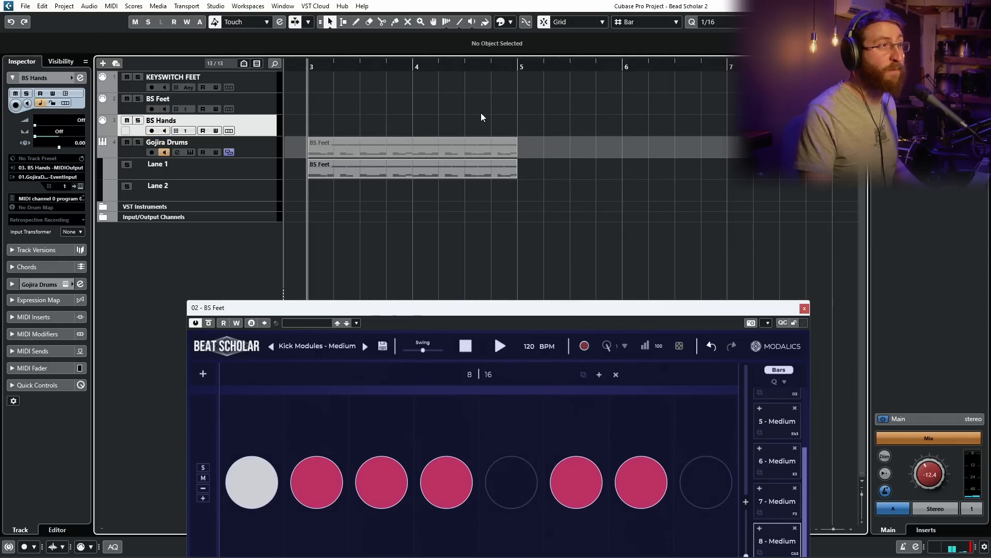
key(space)
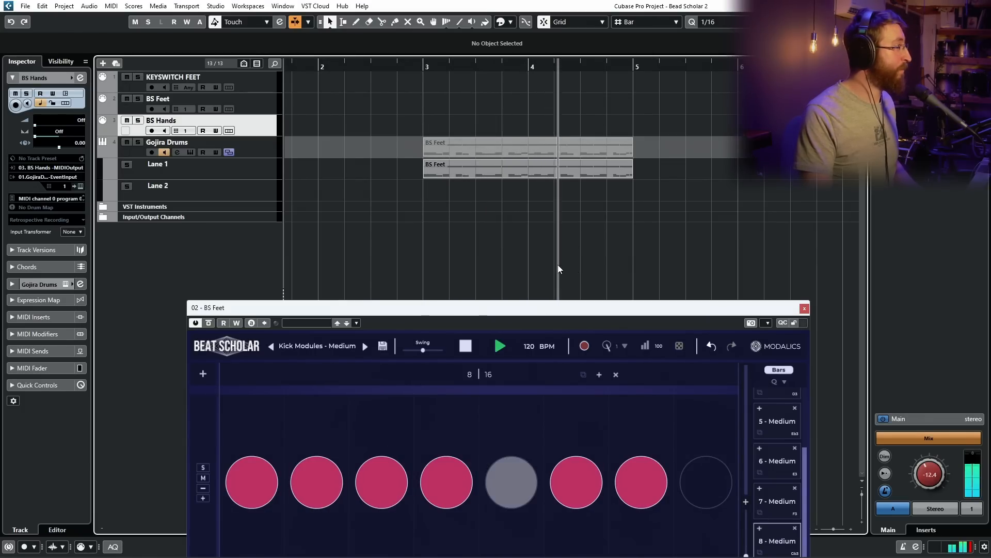
key(space)
click(549, 146)
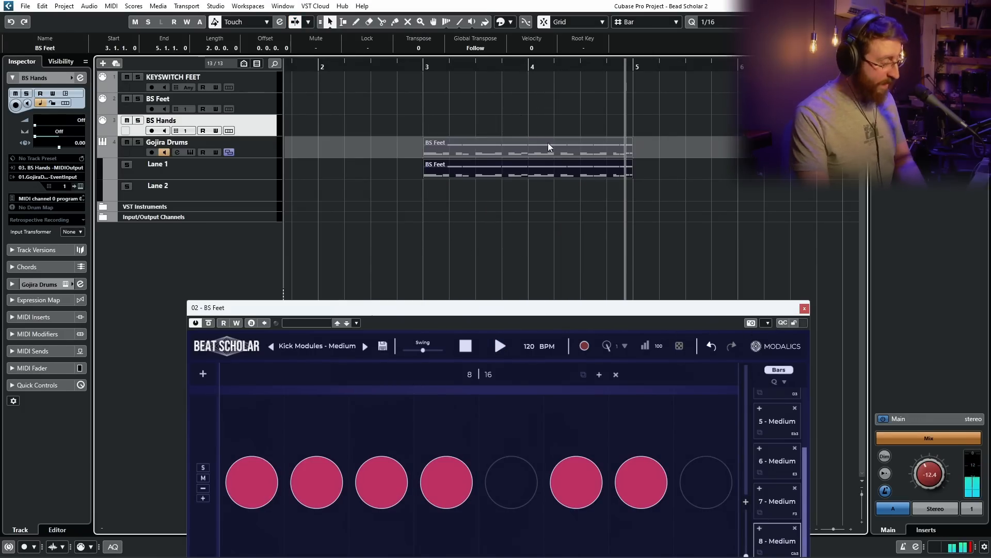
Delete the parts on the Gojira Drums track and load the Kick Modules - Mega preset in BS Feet
key(Delete)
drag(545, 309, 532, 107)
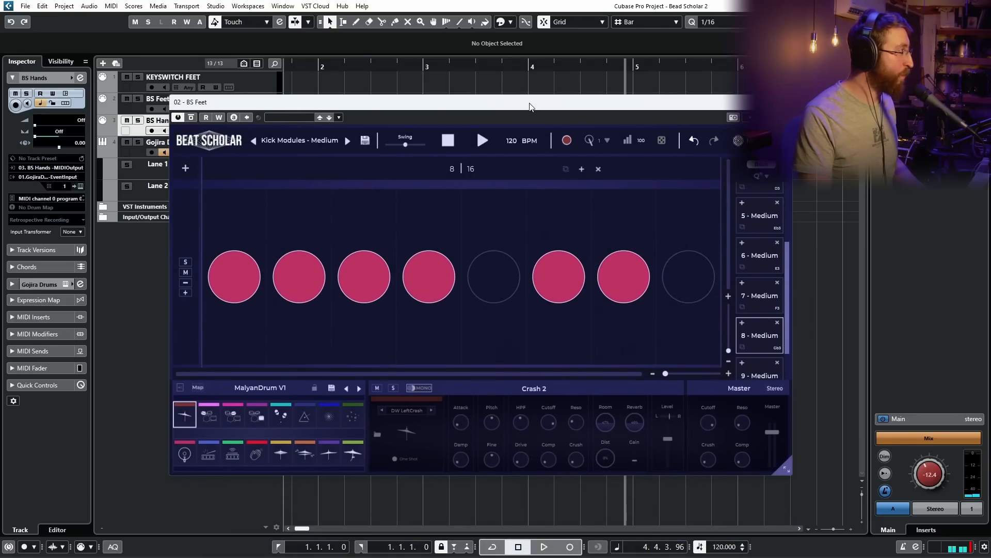
click(308, 148)
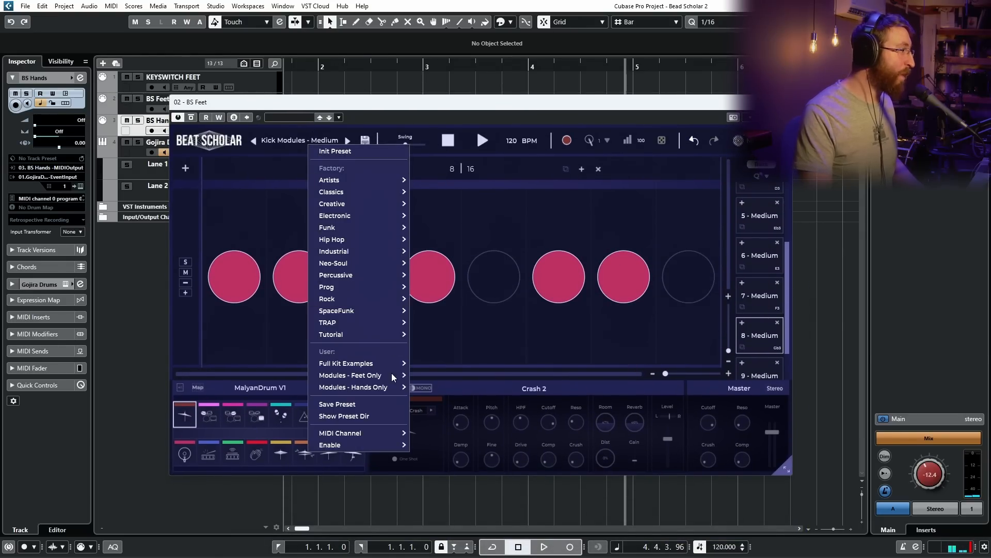
mouse_move(386, 375)
mouse_move(438, 363)
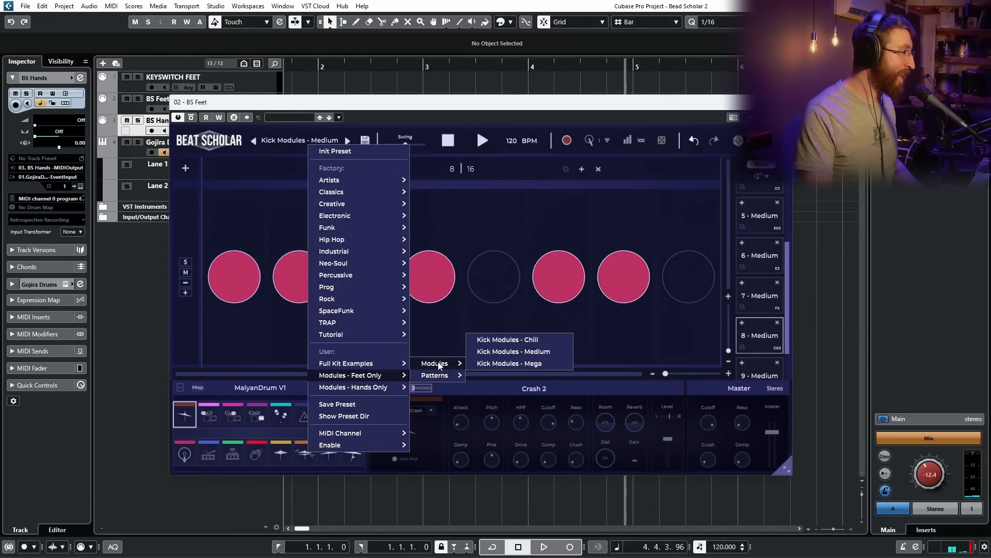
click(507, 364)
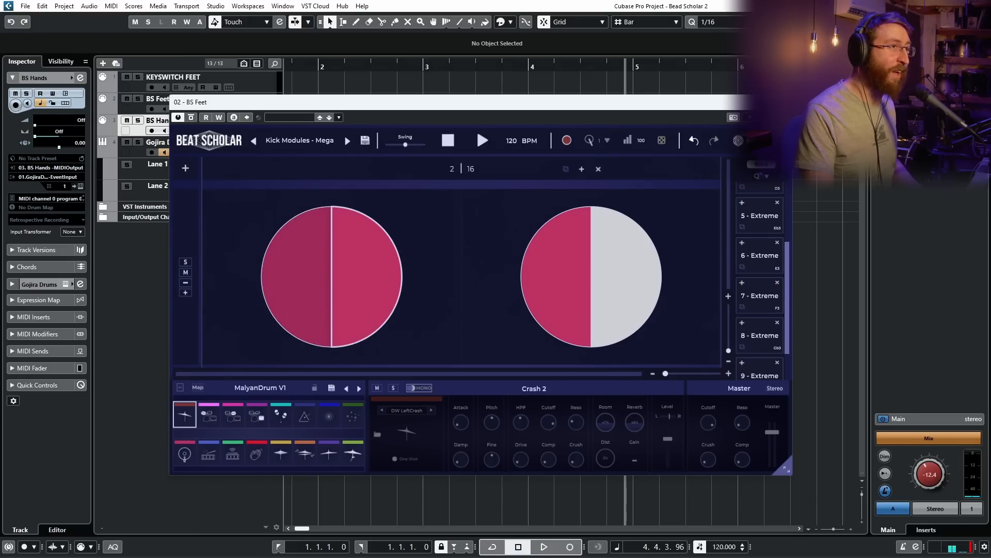
Turn on monitoring for BS Feet and BS Hands and audition the 2 - Extreme kick bar from bar 3
click(417, 66)
key(space)
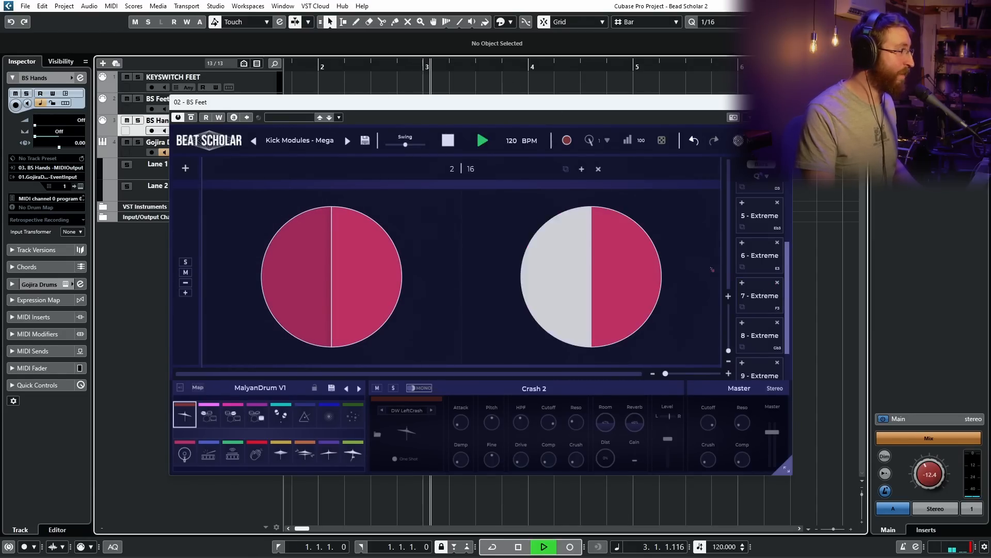
key(space)
drag(219, 103, 283, 93)
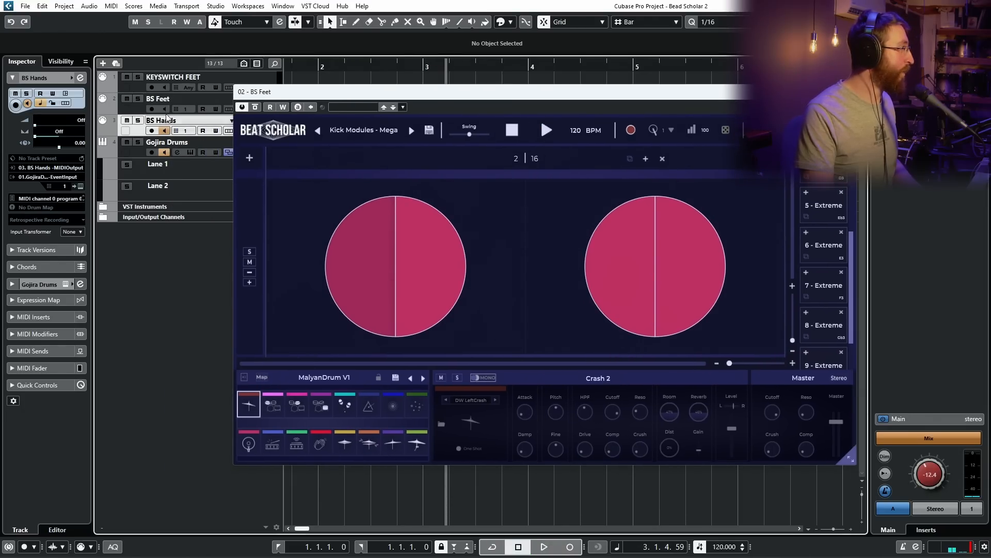
key(space)
drag(465, 93, 327, 152)
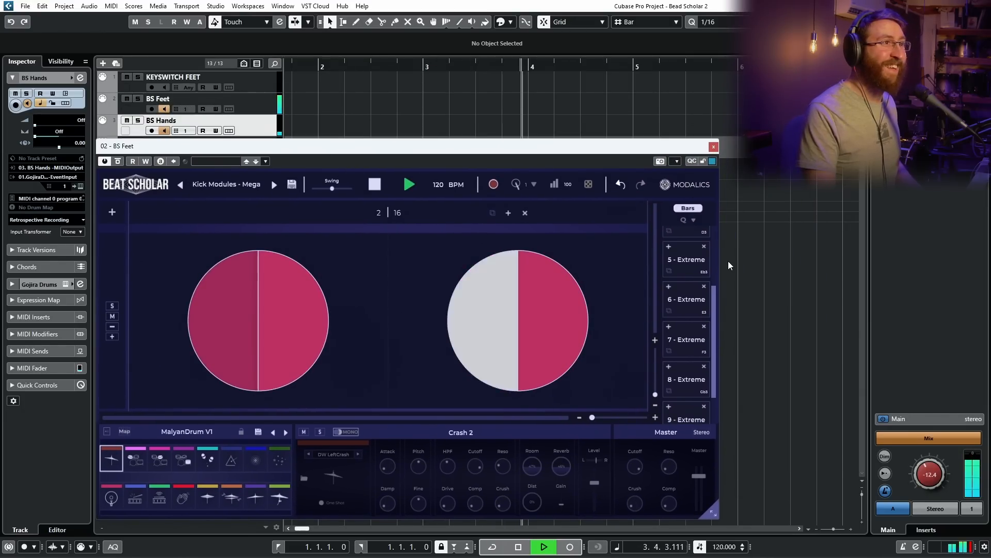
key(space)
Select the 3 - Extreme bar in BS Feet and play it with the hands beat from bar 1
scroll(687, 315, up, 3)
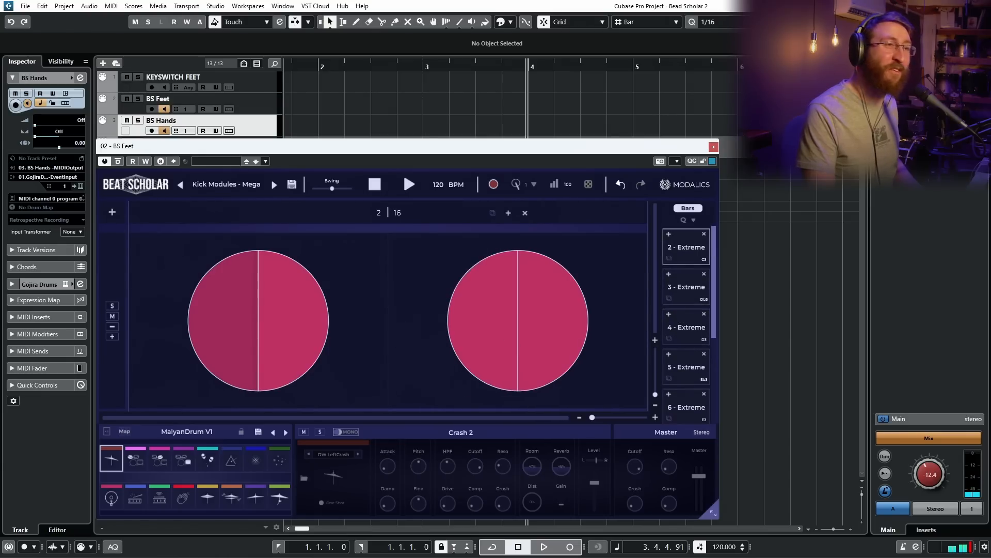
click(677, 291)
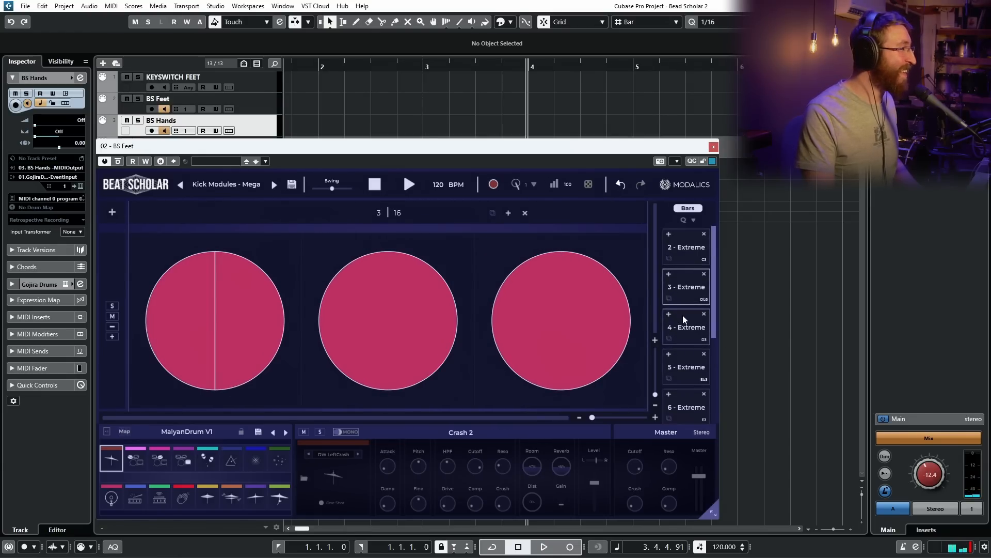
click(467, 66)
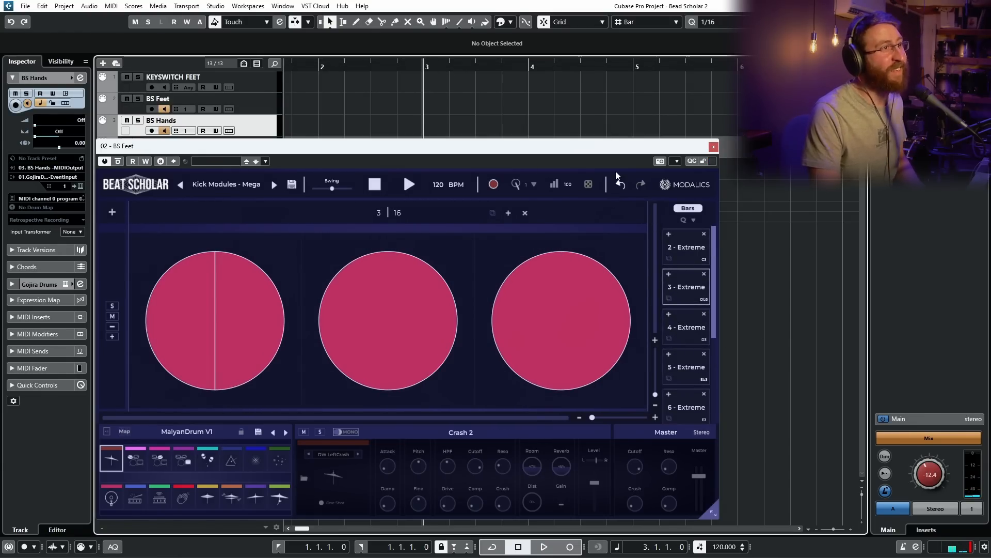
key(Home)
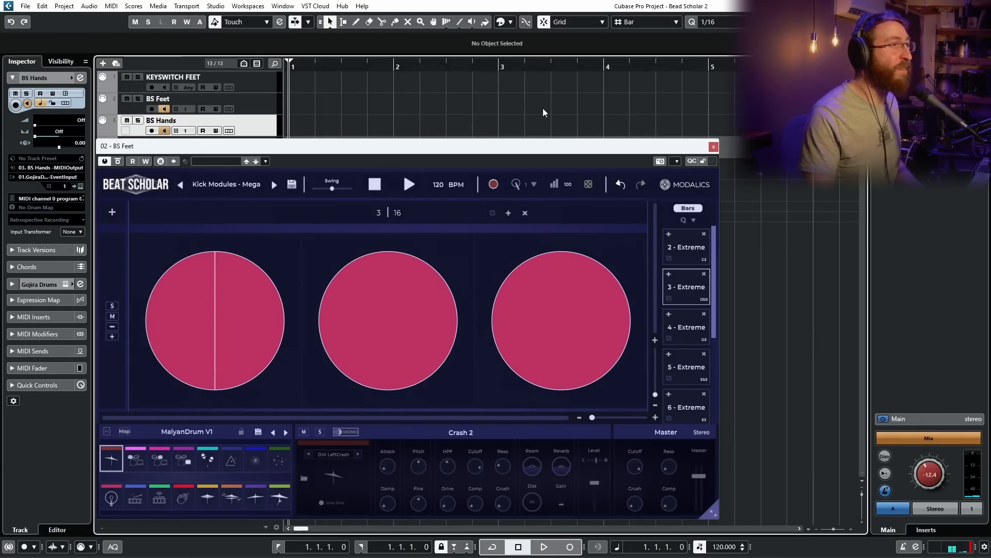
key(space)
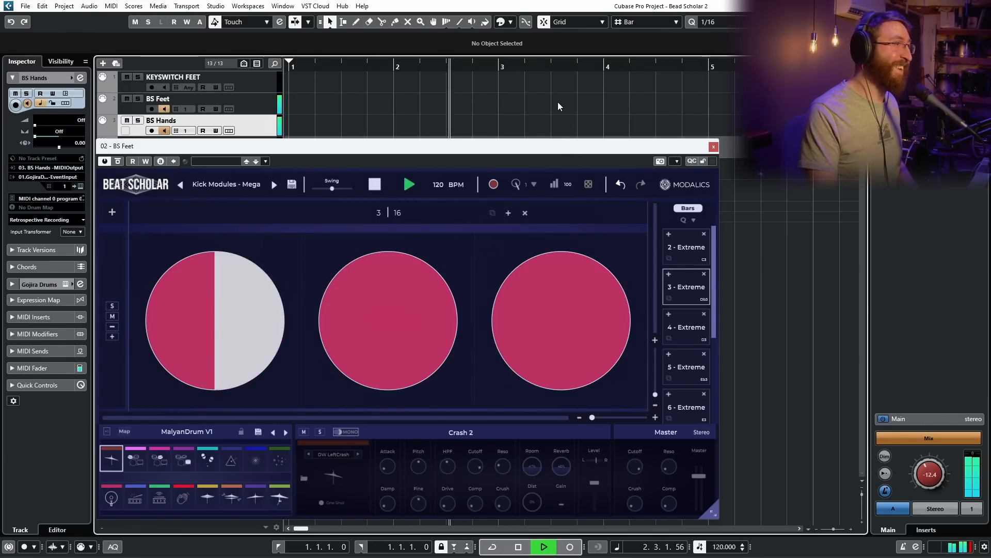
key(space)
Reduce the third beat of the 5 - Extreme bar to one undivided kick and play it from bar 1
click(686, 368)
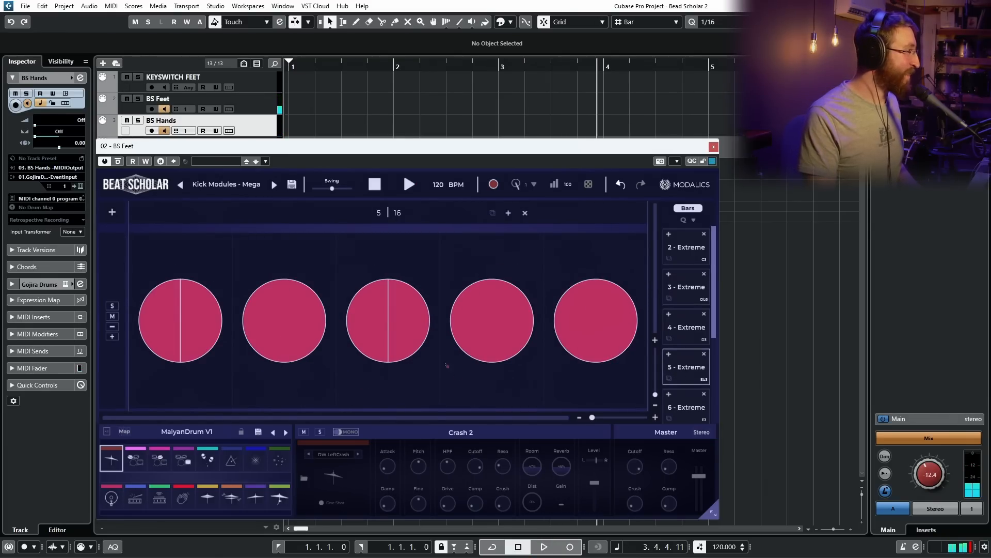
scroll(387, 321, up, 2)
scroll(388, 320, down, 3)
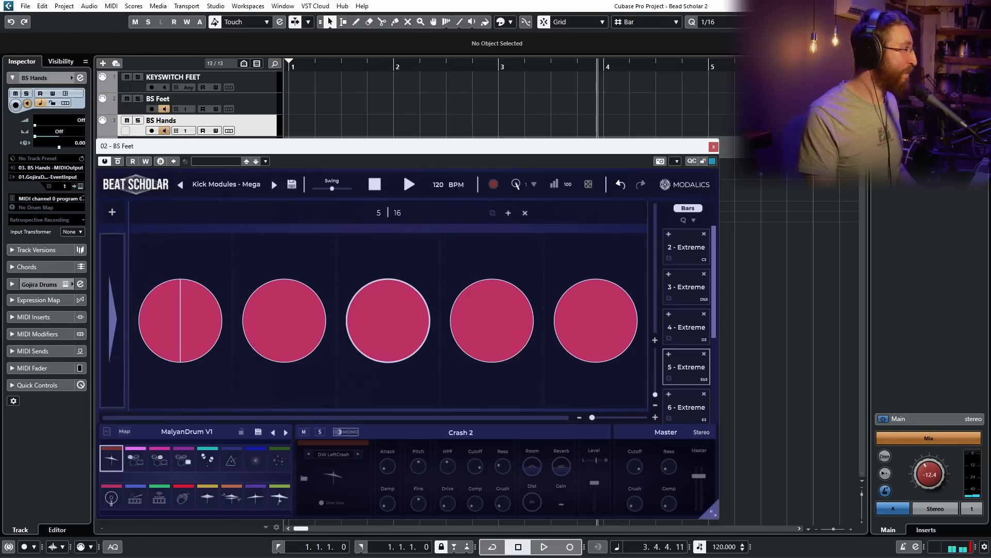
drag(314, 65, 254, 65)
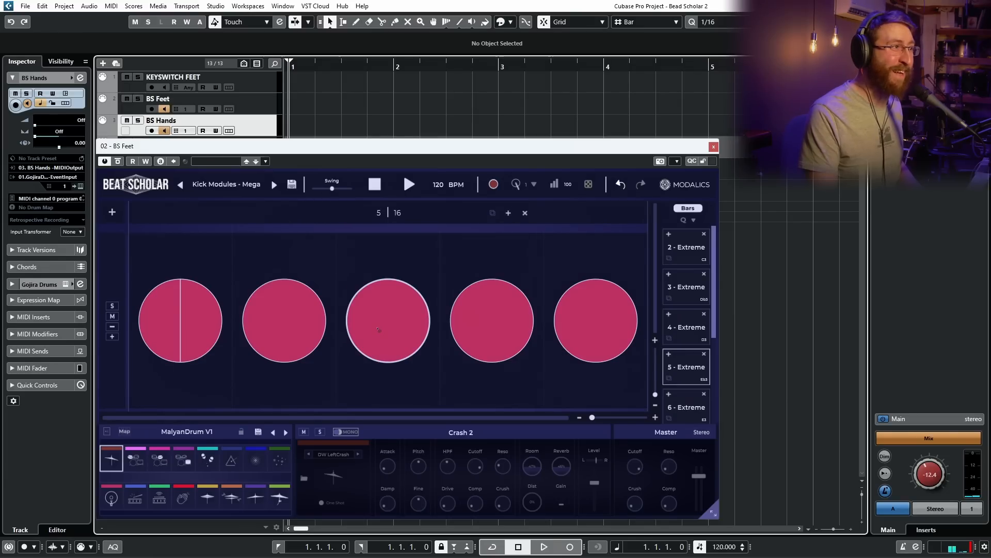
key(space)
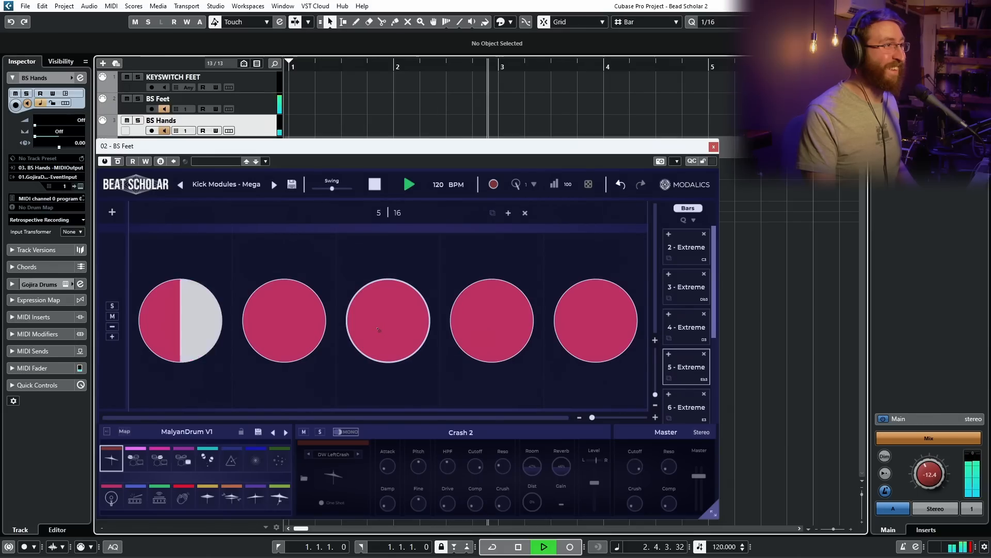
key(space)
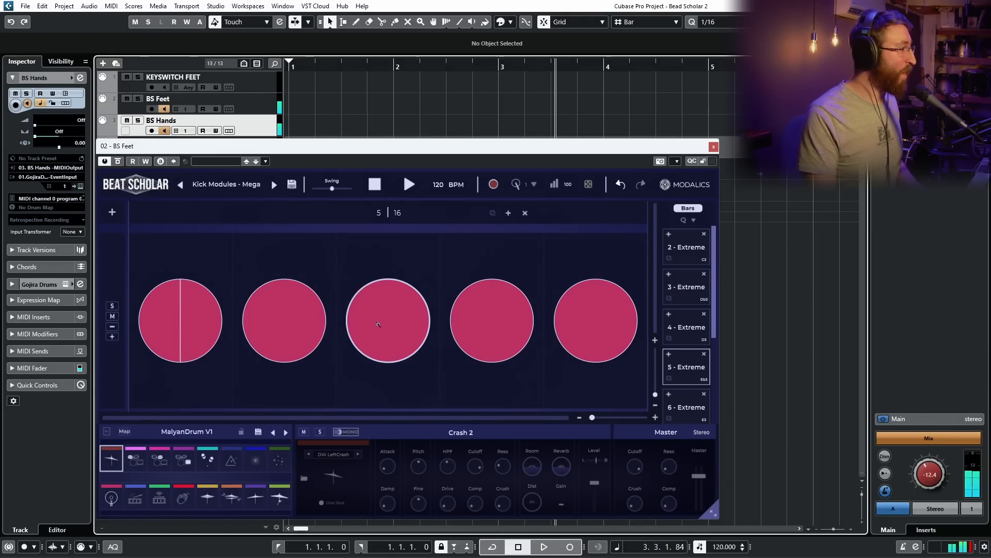
Split the third beat of the 5 - Extreme bar in two, fill its second half with Kick, and play it
click(378, 324)
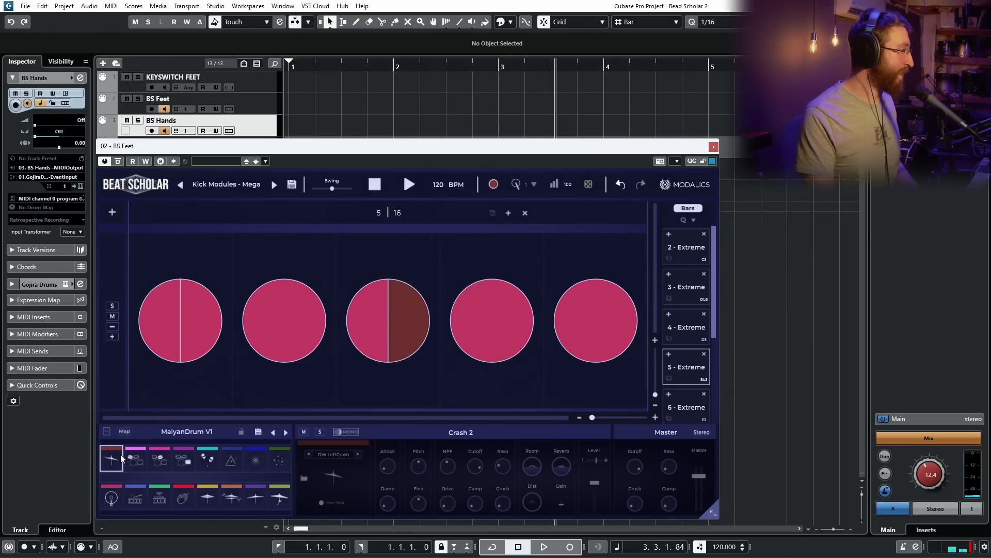
click(121, 500)
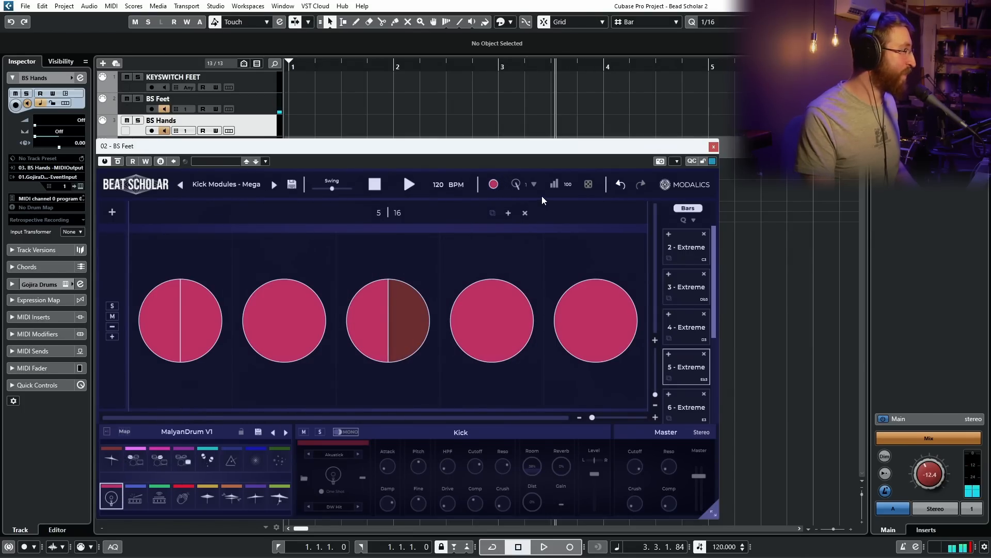
click(112, 500)
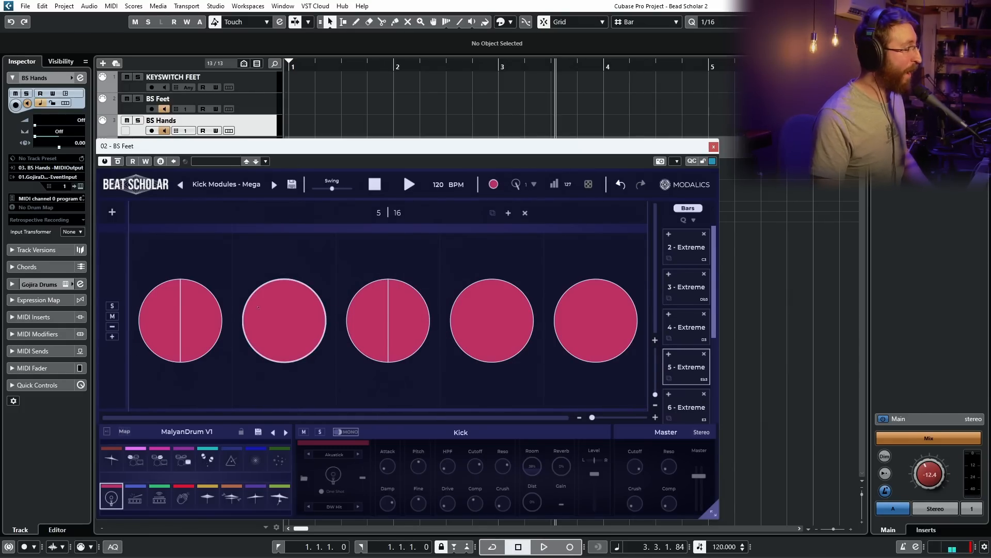
key(space)
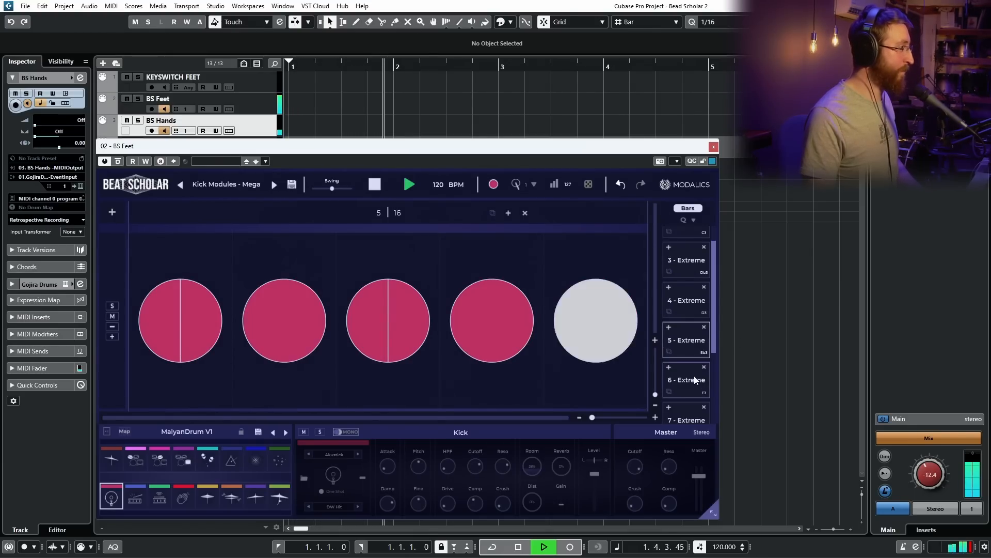
key(space)
Select the 9 - Extreme bar in BS Feet and play it with the hands beat from bar 1
scroll(693, 382, down, 2)
scroll(693, 384, down, 1)
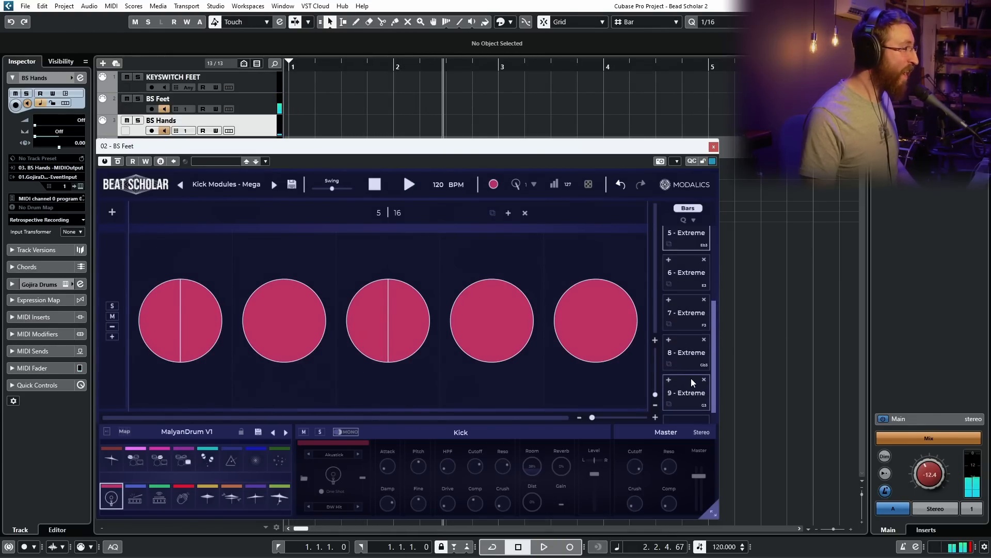
click(692, 393)
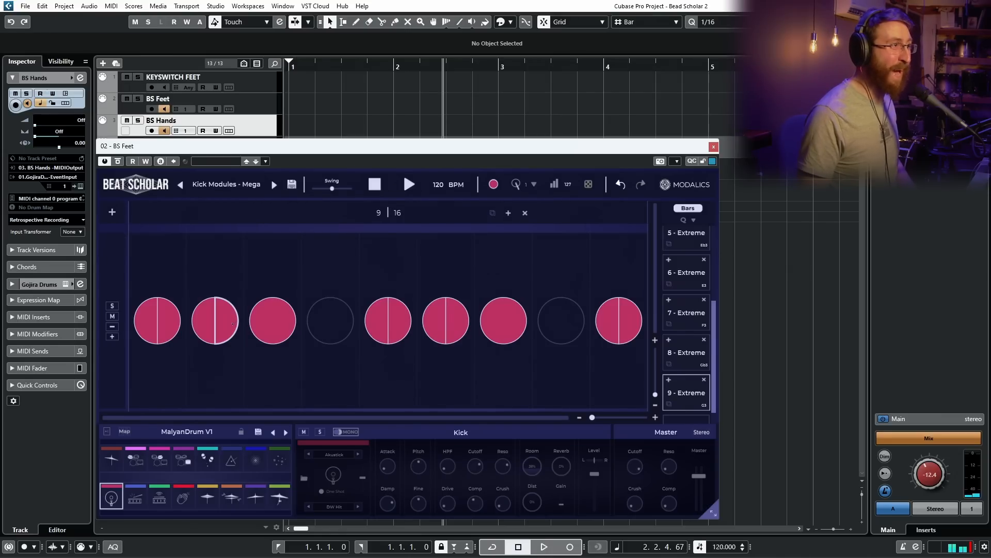
key(period)
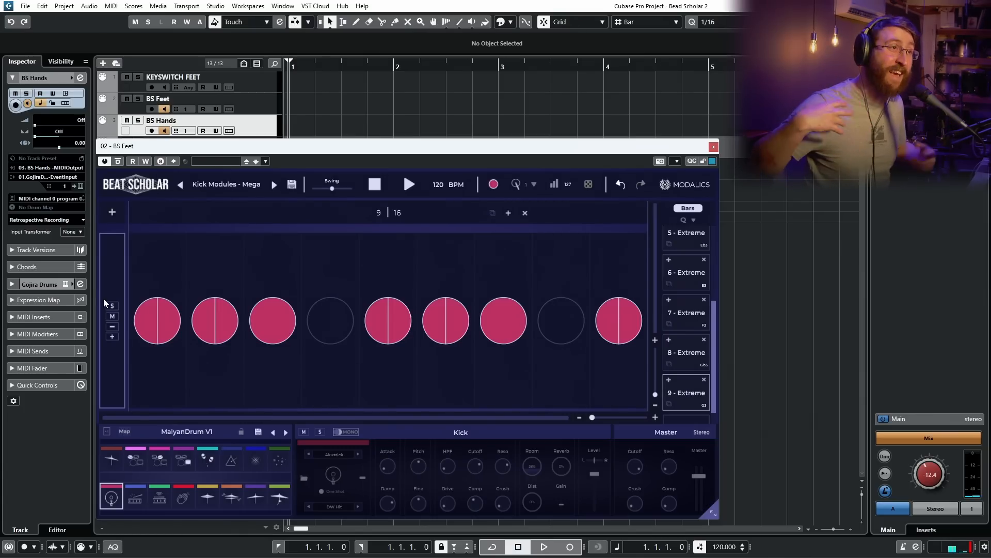
key(space)
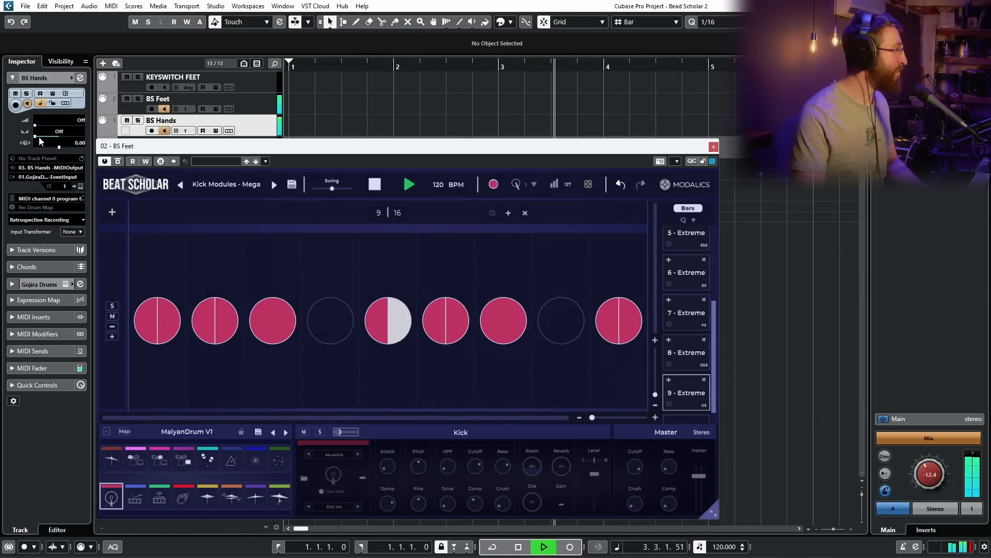
key(space)
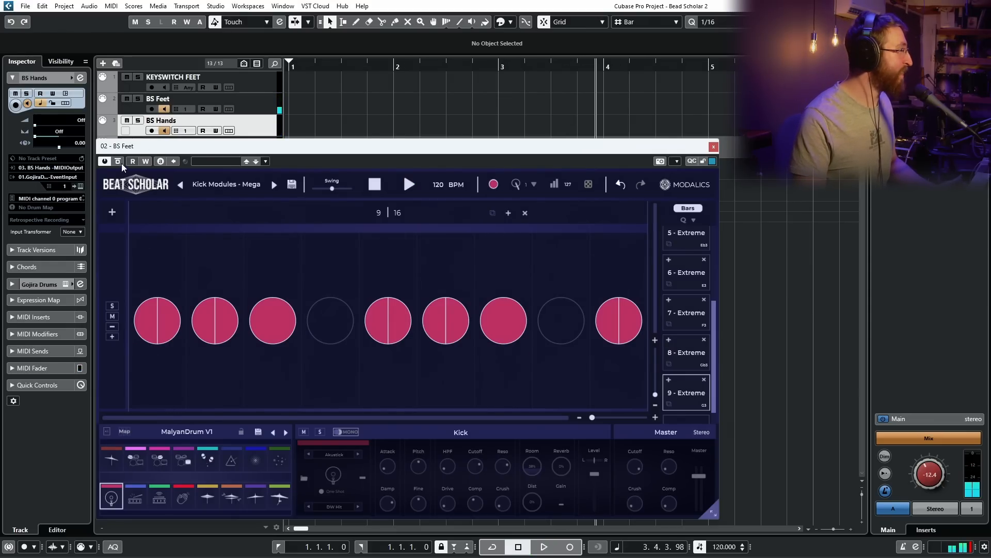
Open the BS Hands instrument and load its Straight Crash Beats preset from the user hands-only modules
click(81, 186)
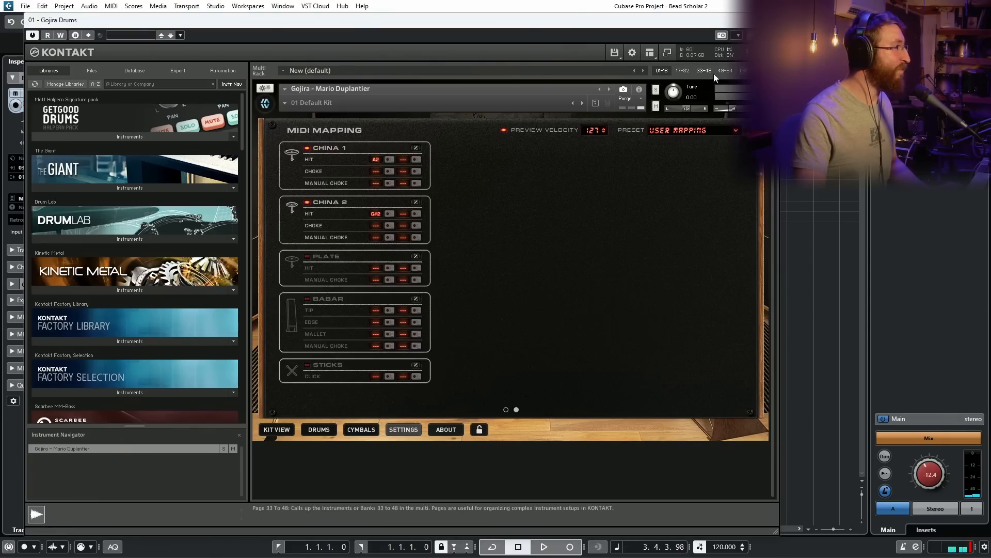
click(775, 20)
key(F11)
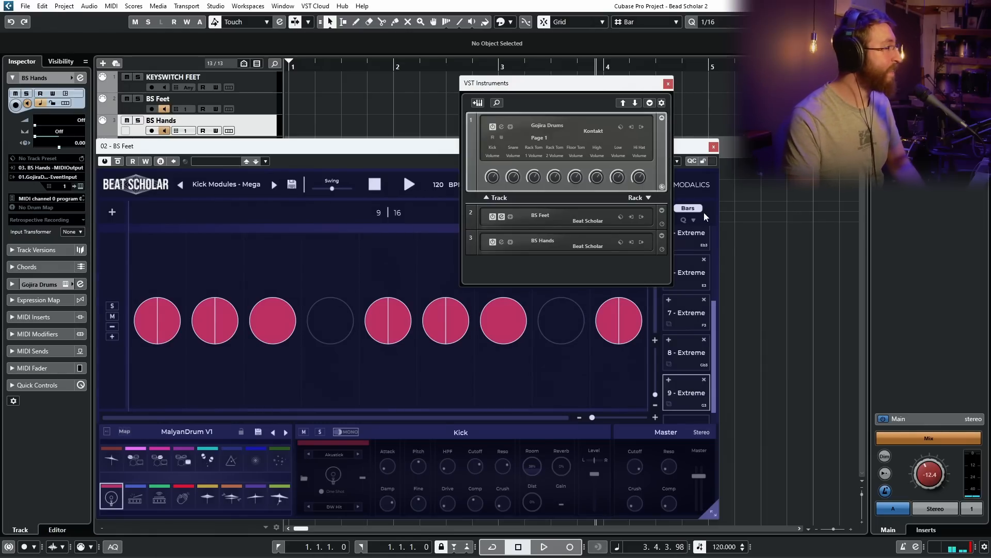
click(501, 242)
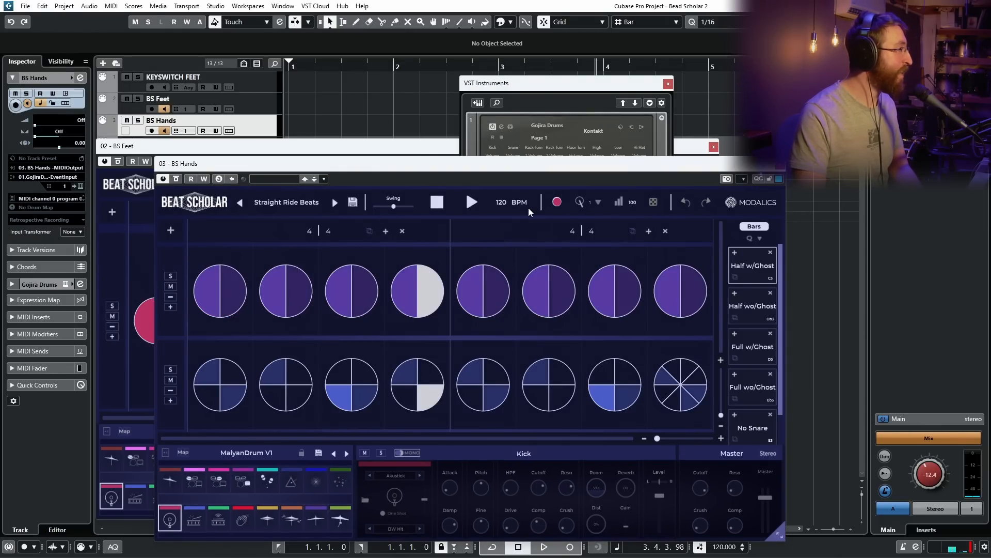
click(313, 205)
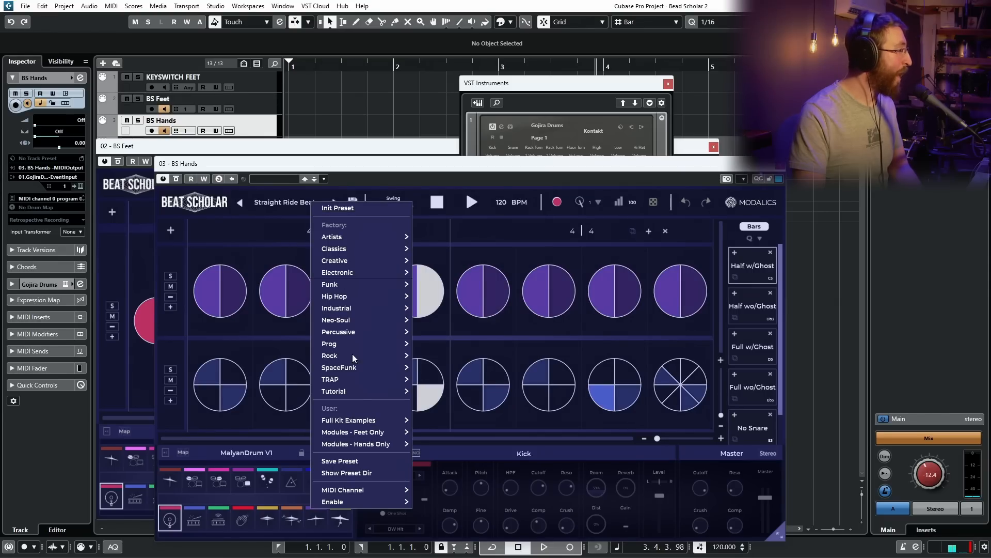
mouse_move(367, 444)
mouse_move(434, 441)
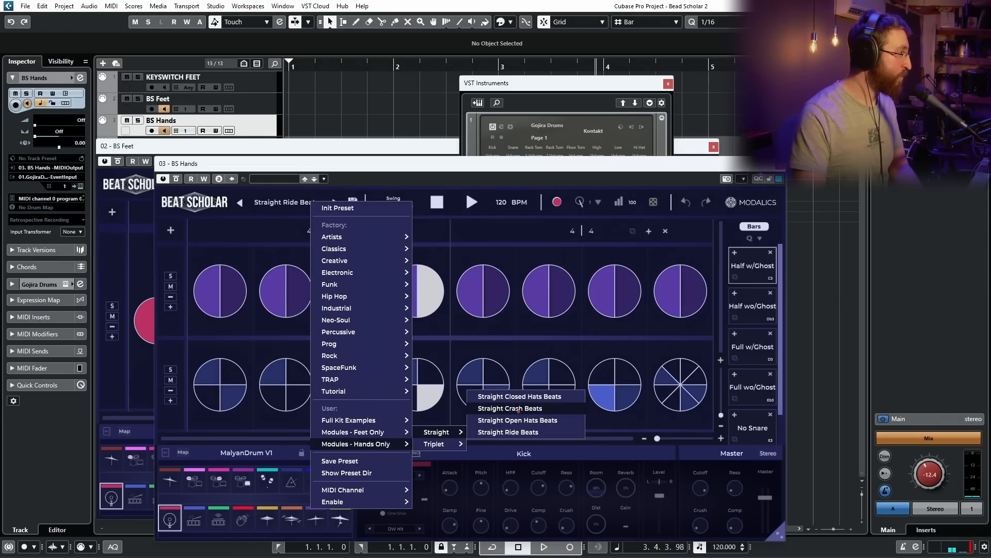
click(518, 409)
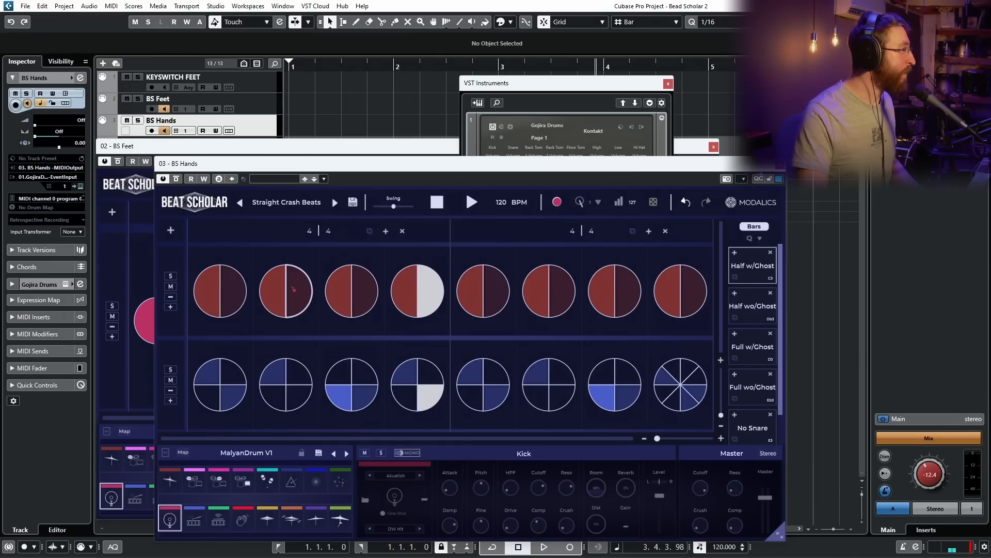
Clear the crash row of the Half w/Ghost bar in BS Hands and reduce every beat to one undivided circle
click(182, 298)
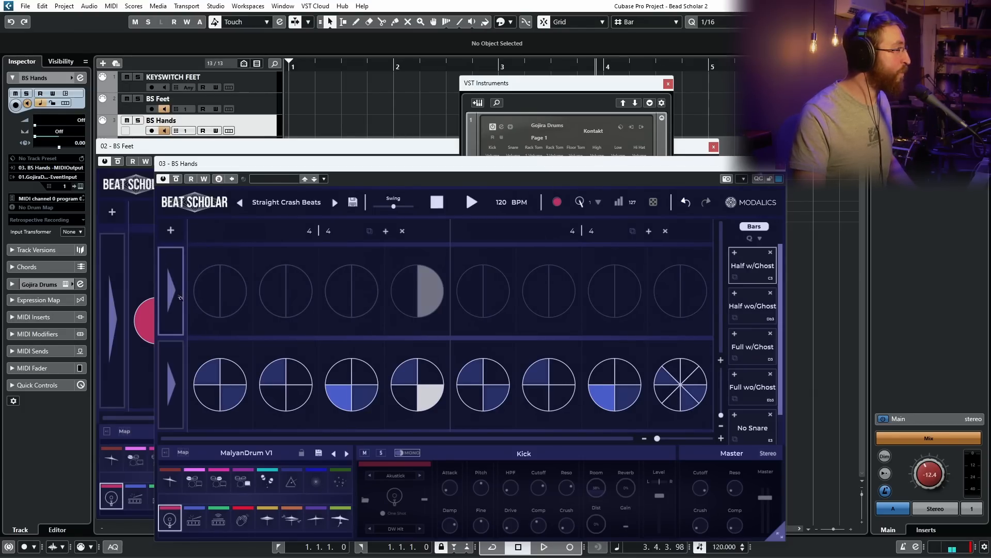
click(182, 298)
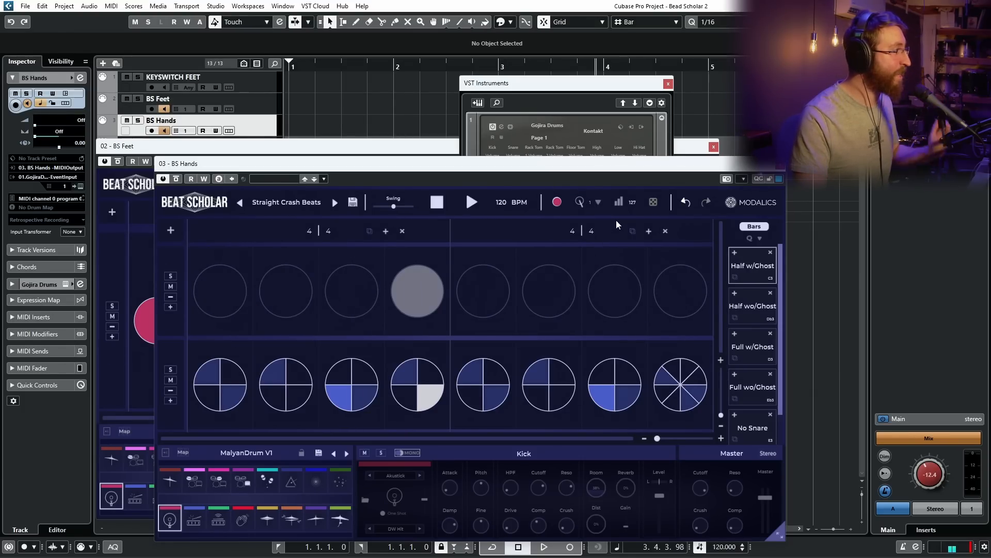
click(598, 202)
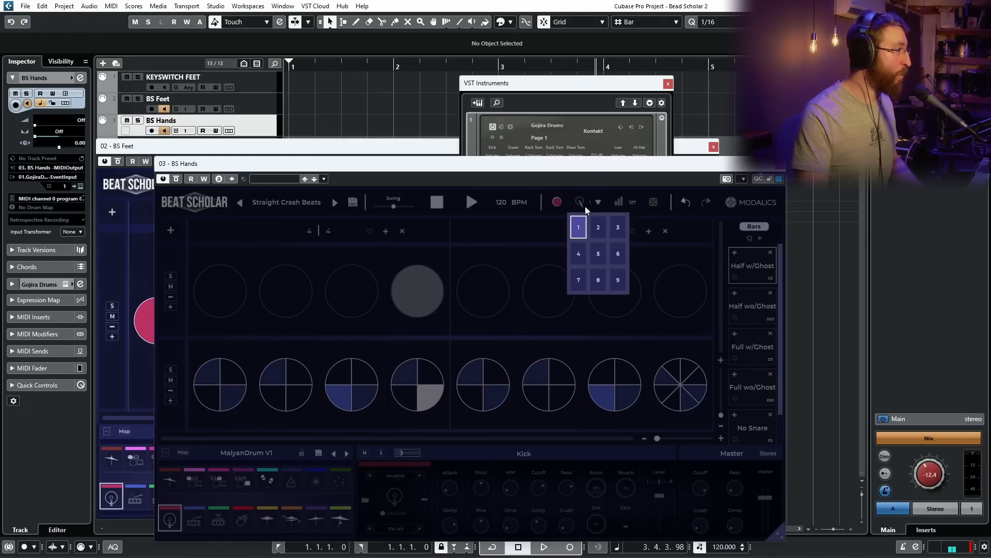
click(610, 206)
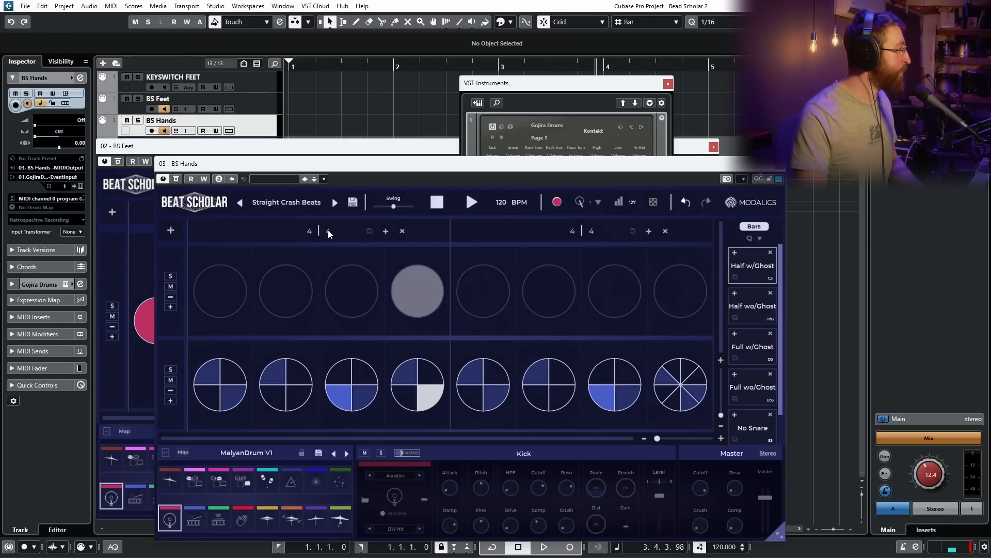
Try Kick on the first and third beats of both measures in the emptied row and play the bar
click(234, 269)
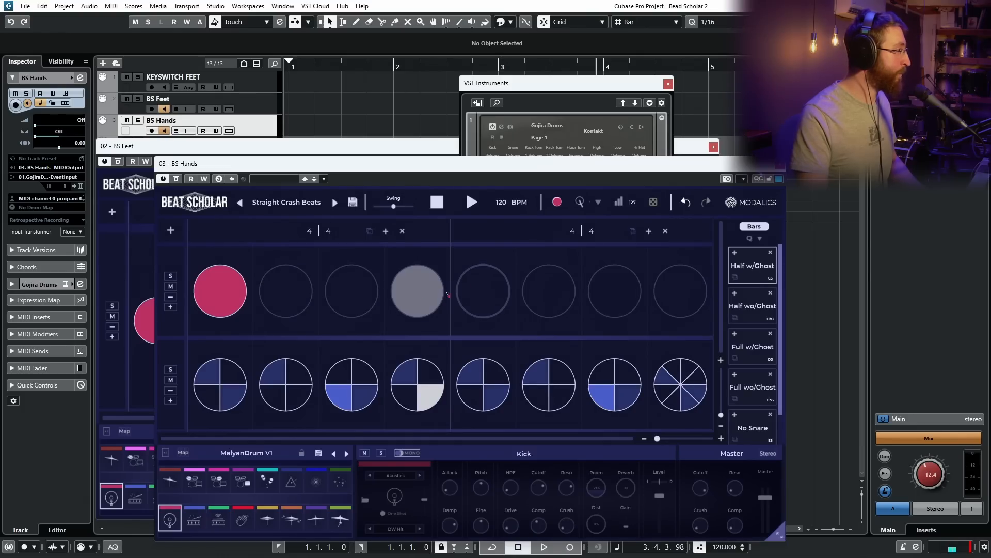
click(370, 302)
click(483, 291)
click(606, 289)
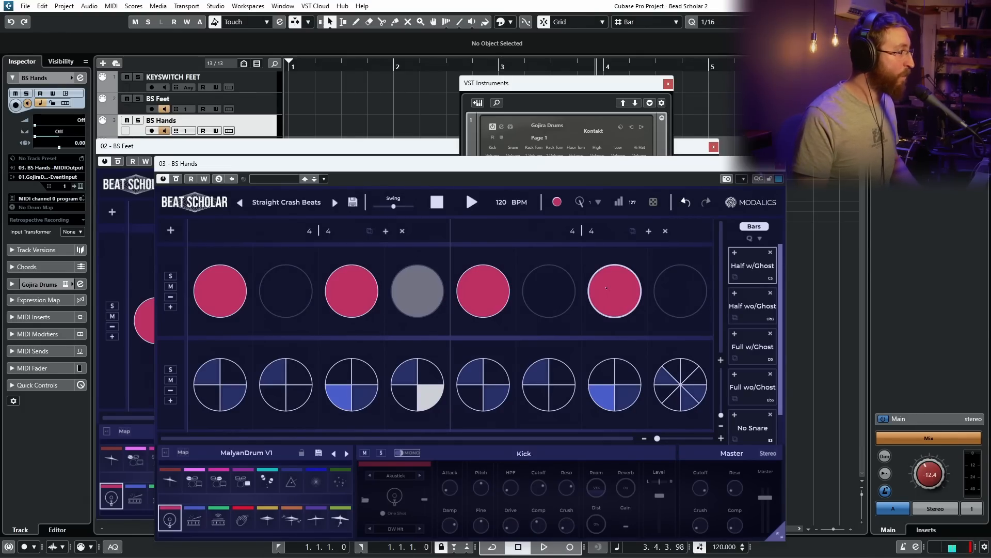
key(space)
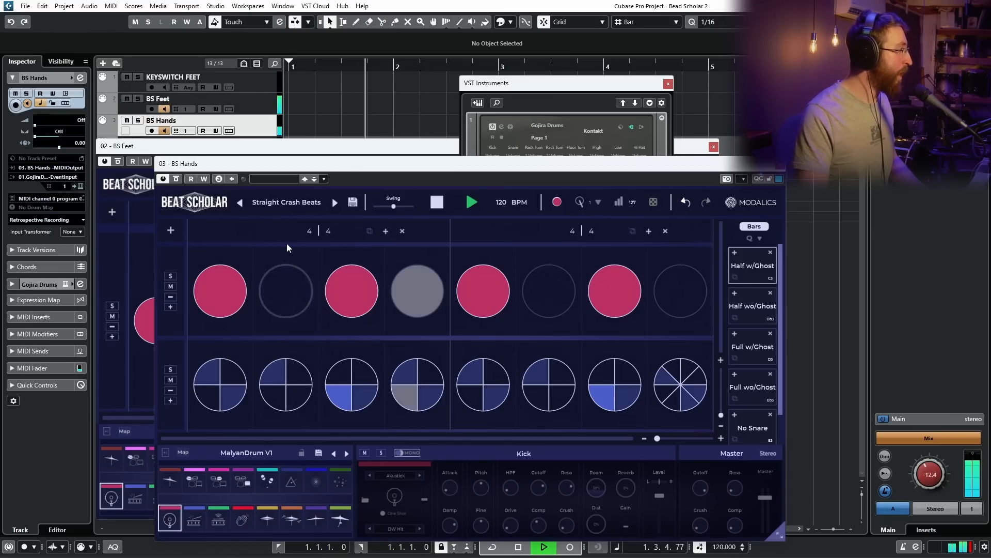
key(space)
Fill the first and third beats of both measures in the upper row with Crash 2
click(169, 480)
click(220, 291)
click(336, 293)
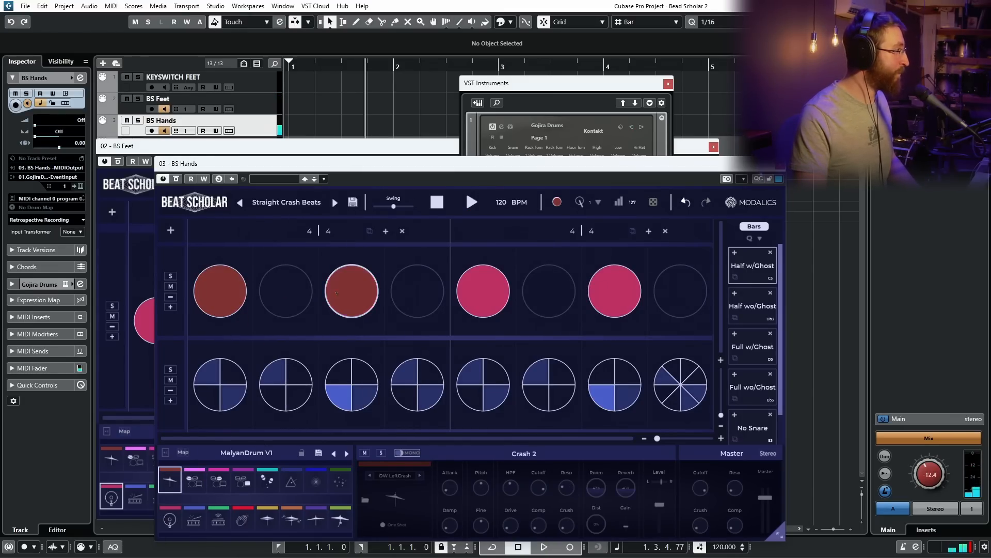
click(483, 291)
click(607, 284)
Audition other drum sounds, return to Crash 2, and play the hands beat with the feet pattern from bar 1
key(Home)
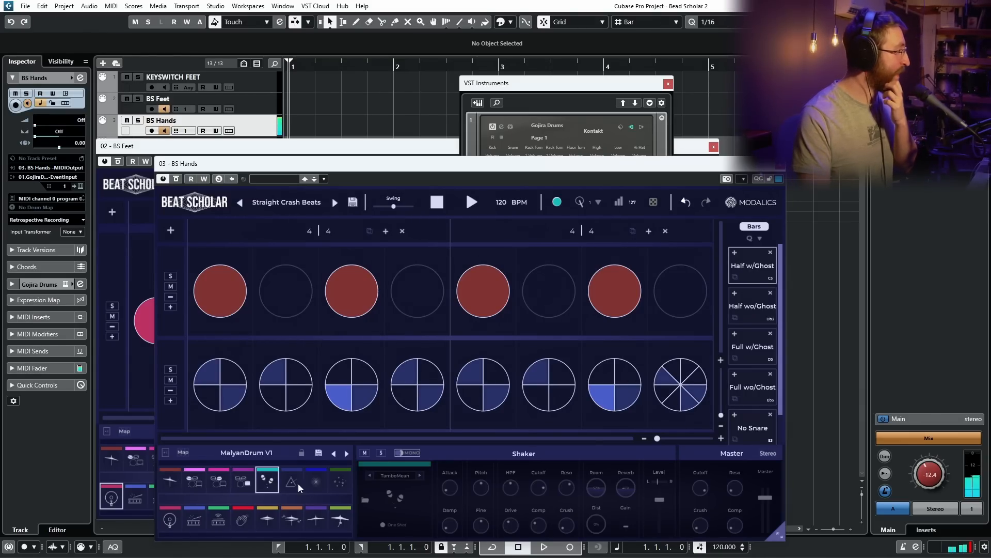
click(340, 483)
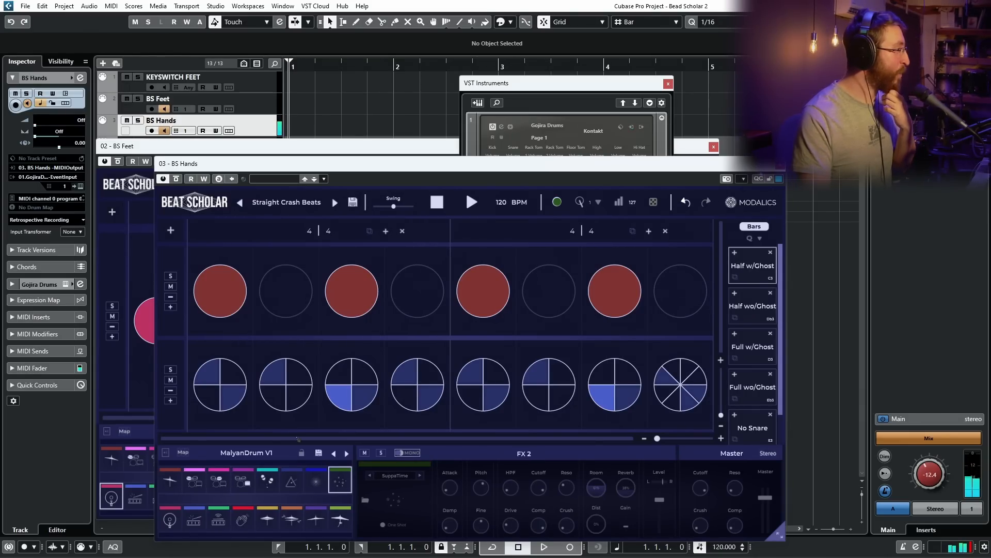
click(170, 480)
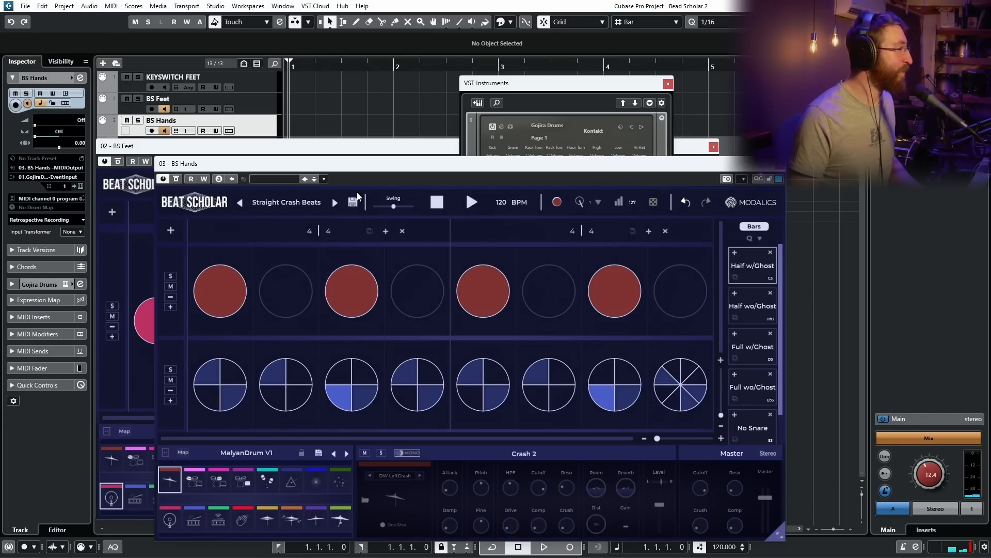
key(space)
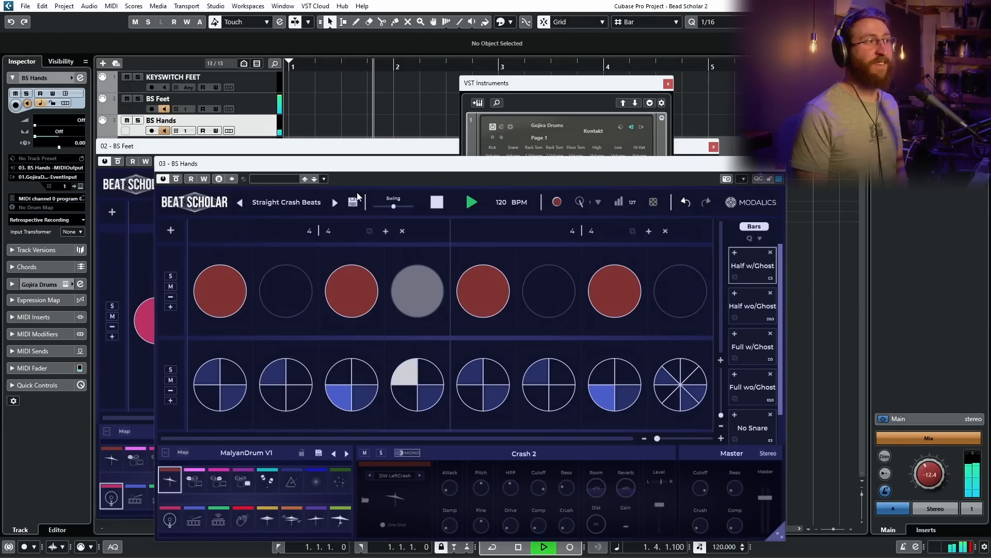
key(space)
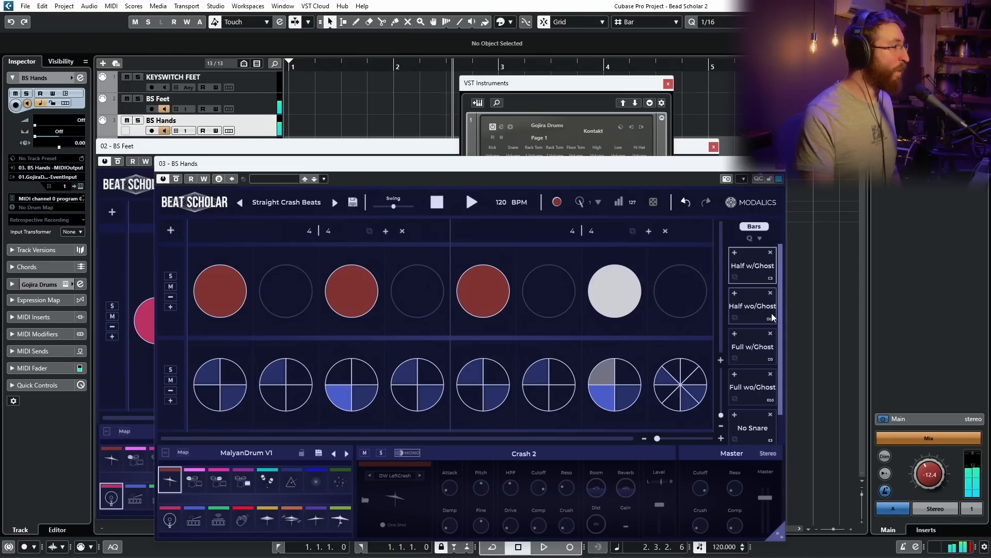
Select the Half wo/Ghost bar, clear its crash row to undivided beats, and place Crash 2 on beats 1 and 3 of both measures
click(772, 316)
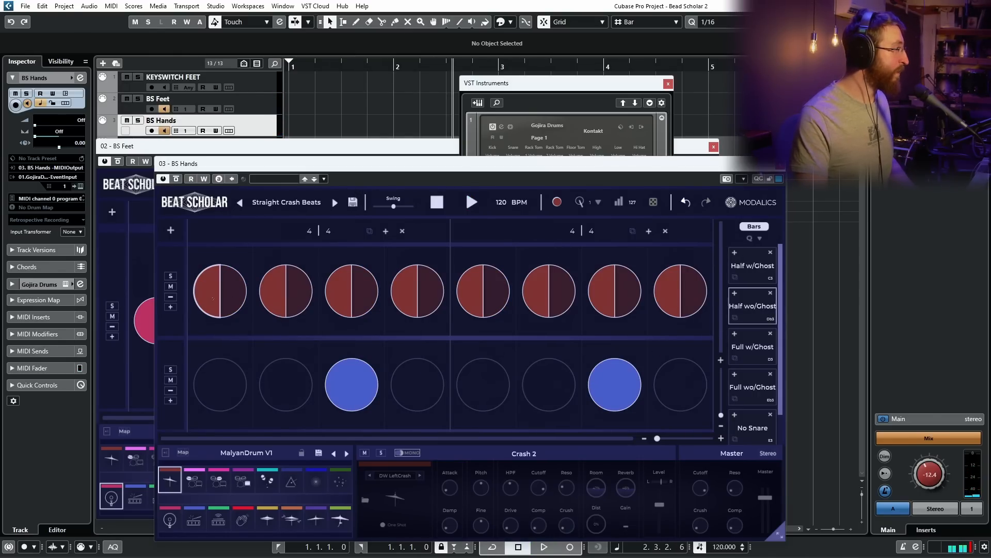
click(181, 303)
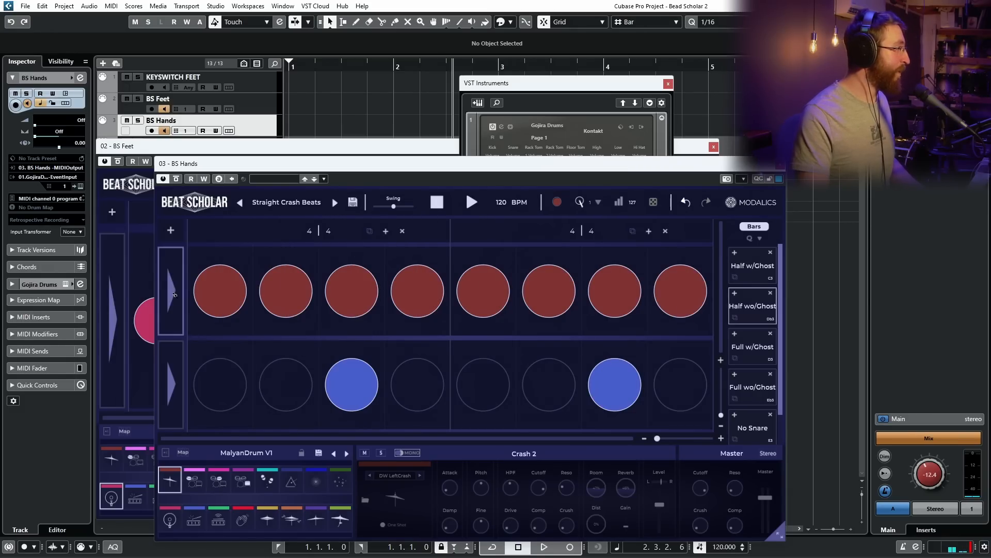
click(174, 294)
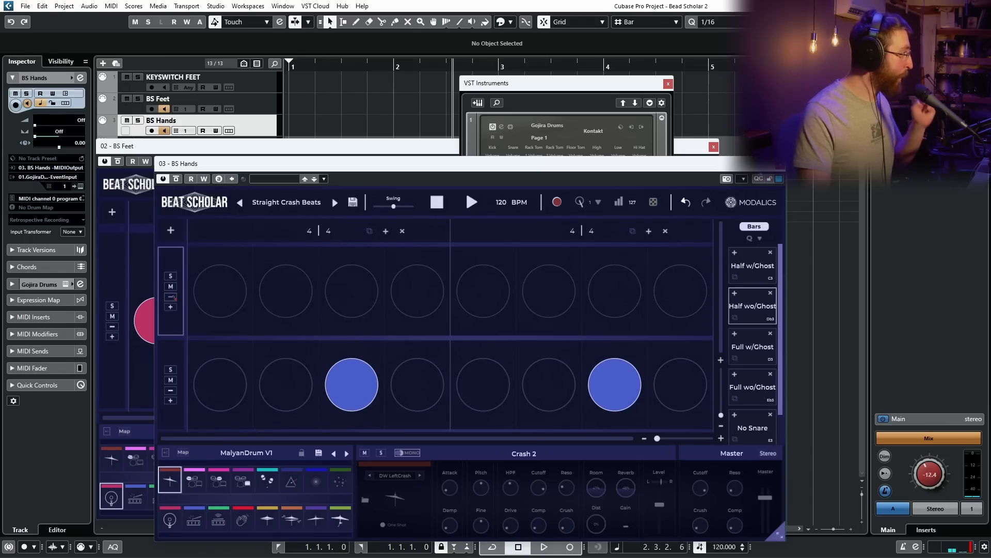
click(220, 292)
click(352, 291)
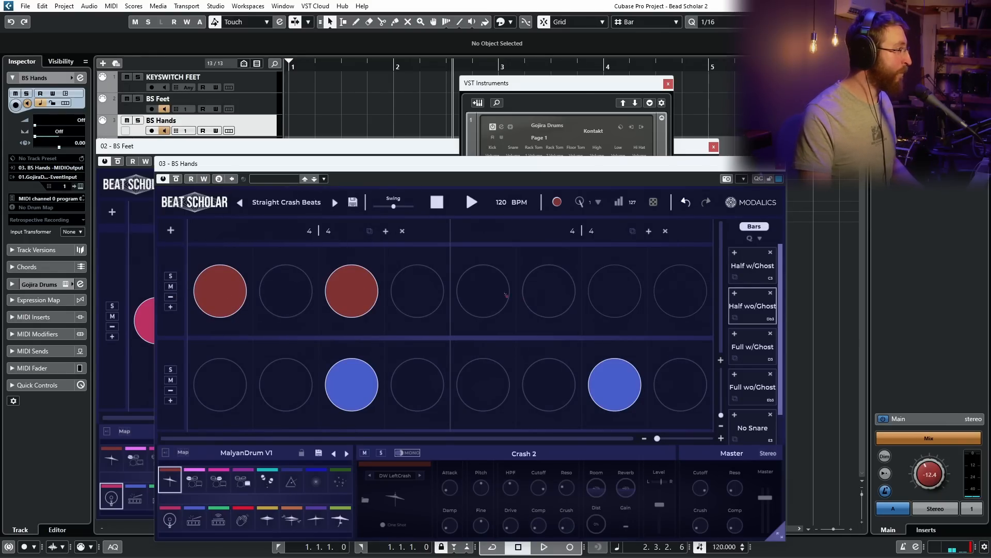
click(484, 292)
click(610, 294)
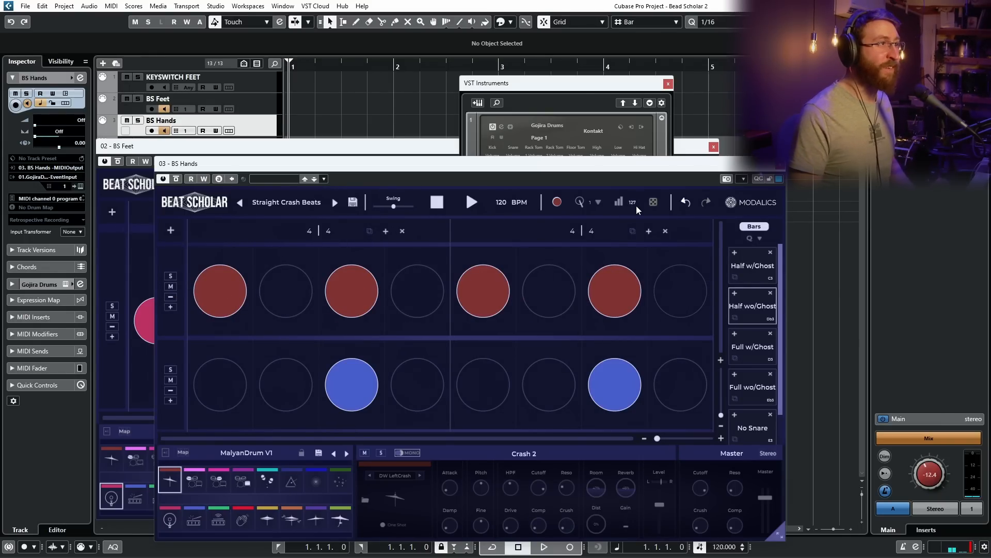
Play the Half wo/Ghost bar, remove its second measure, and play the shortened version
key(space)
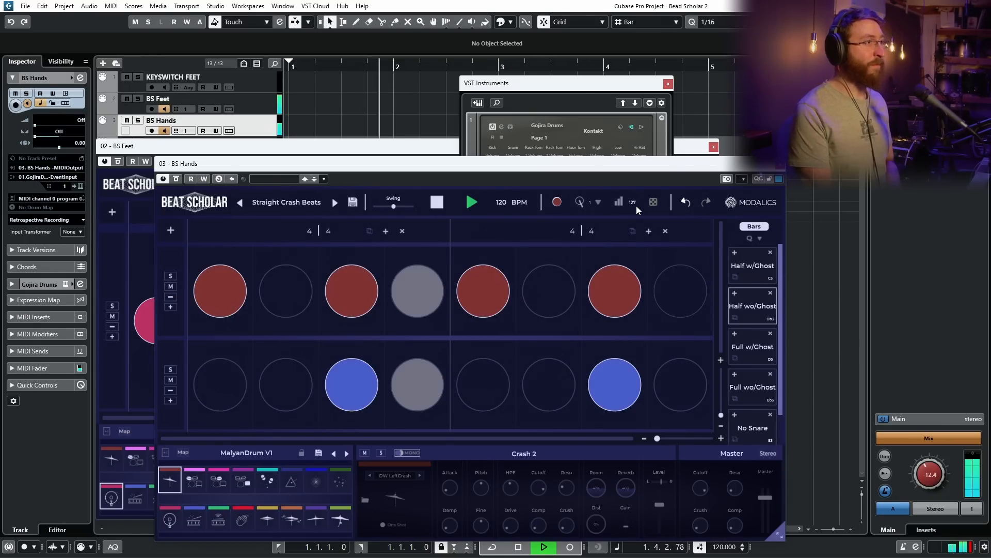
key(space)
click(664, 232)
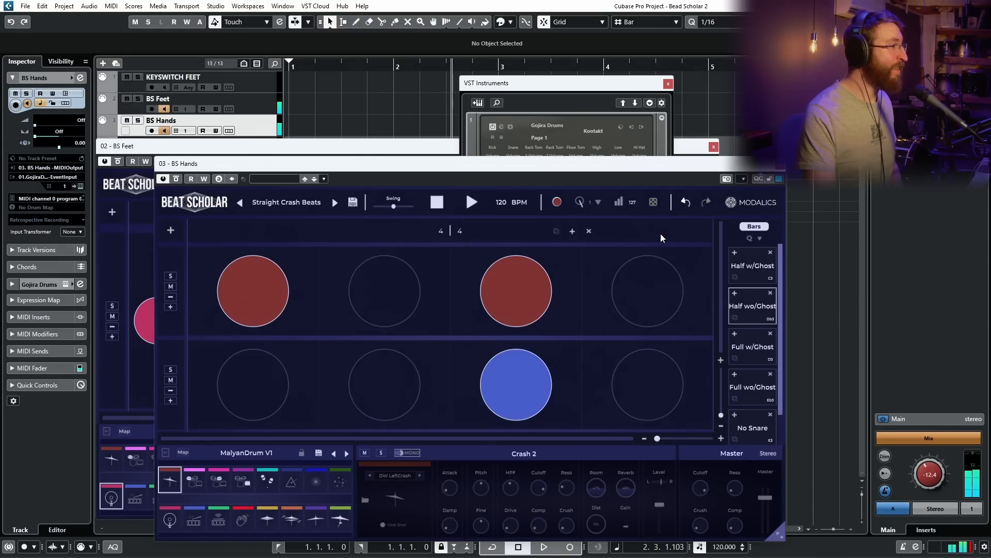
key(space)
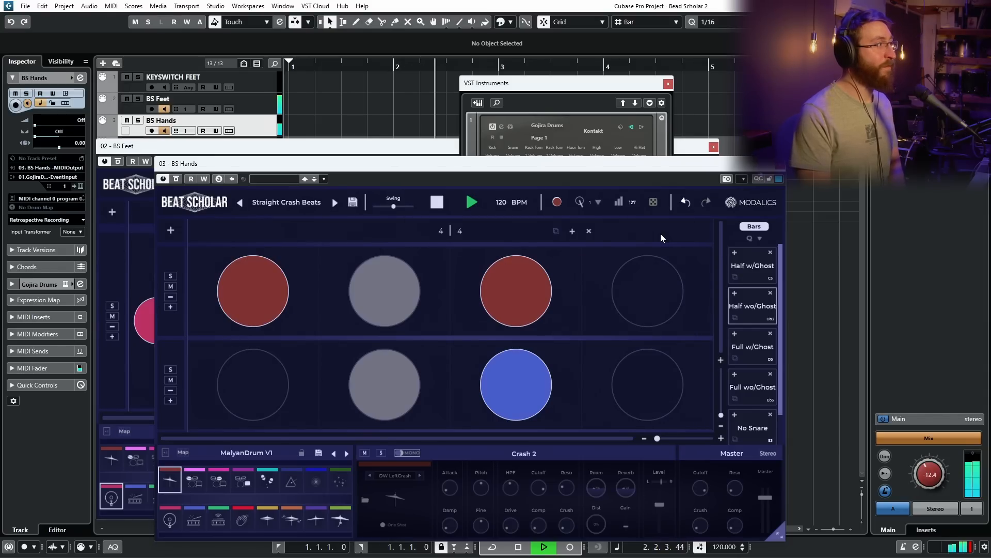
key(space)
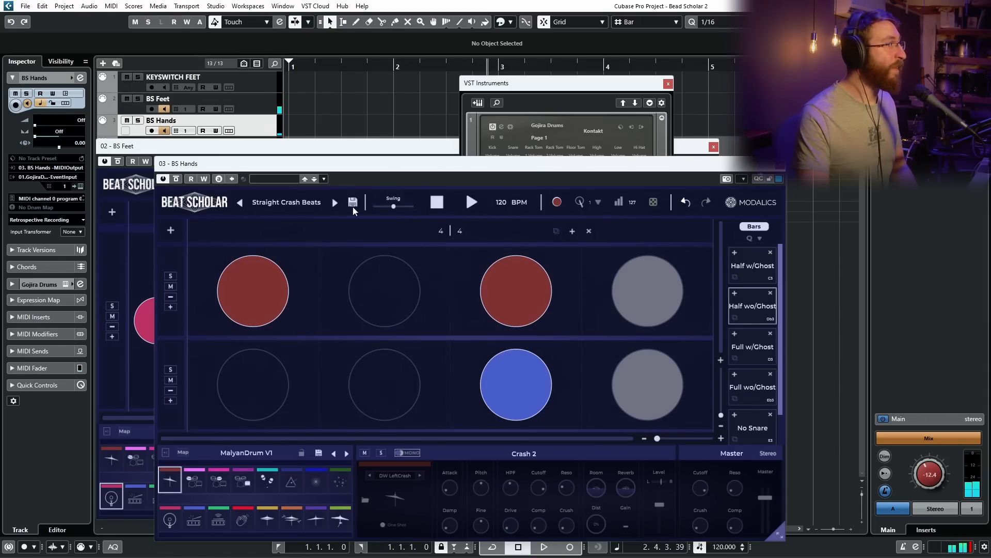
Examine the preset saving dialog without saving, and browse the factory and user preset categories
click(353, 204)
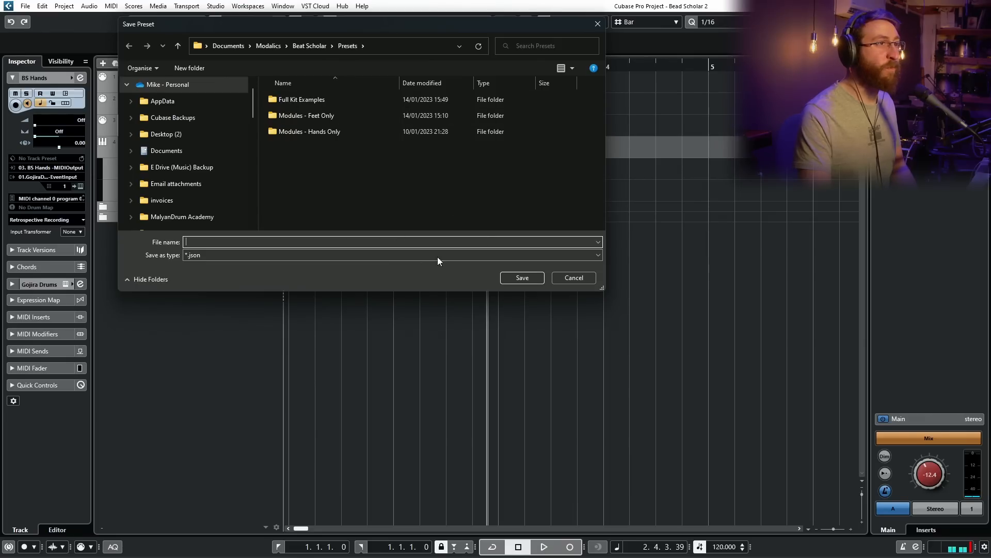
click(570, 276)
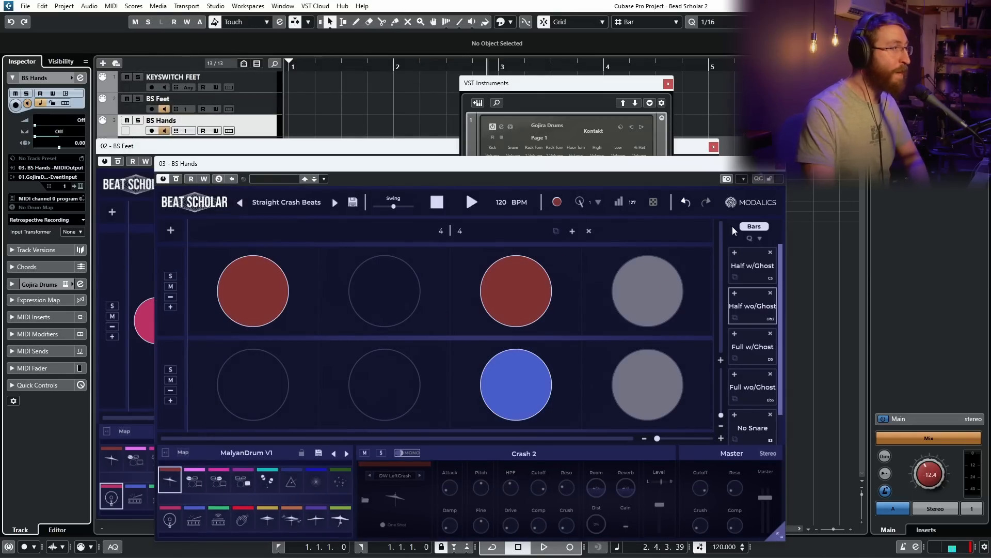
click(274, 206)
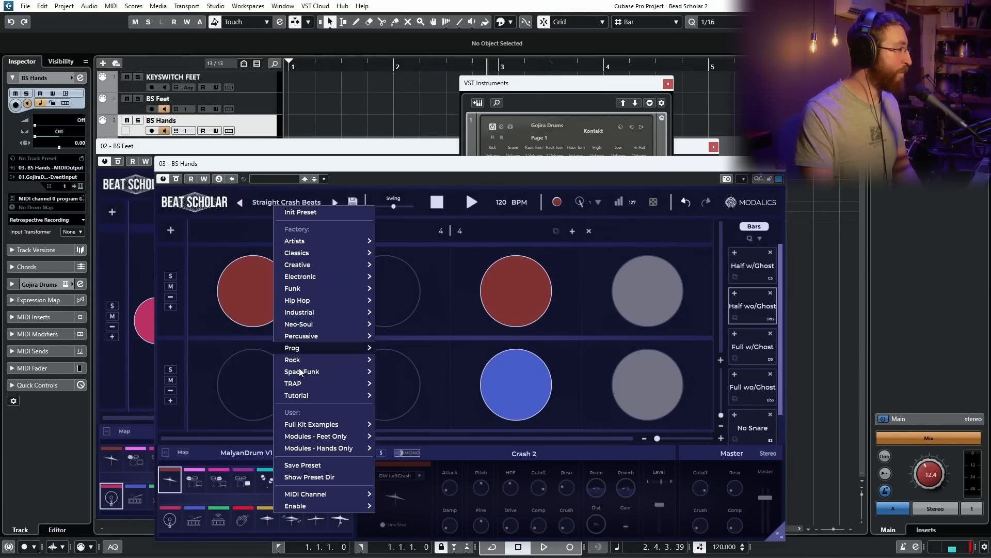
mouse_move(336, 437)
mouse_move(404, 426)
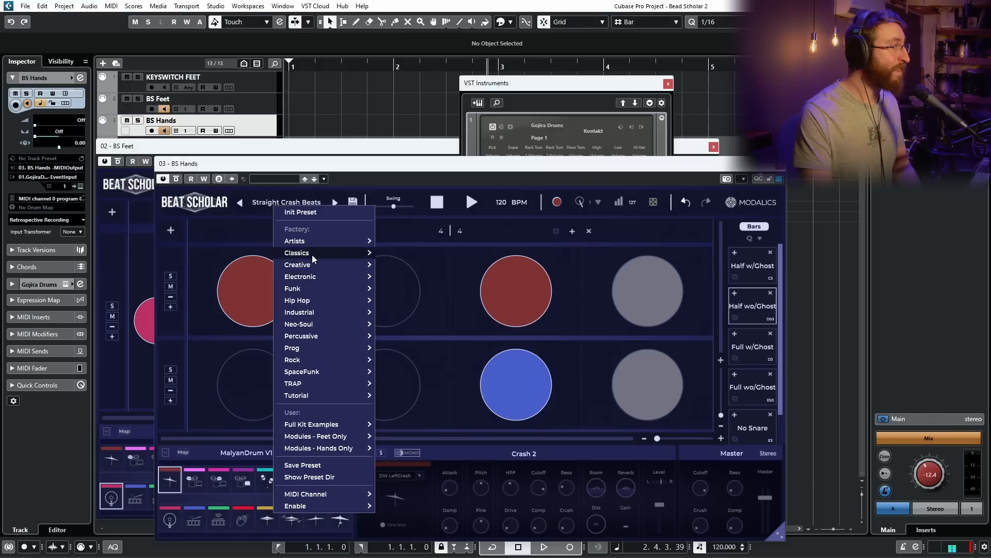
mouse_move(314, 242)
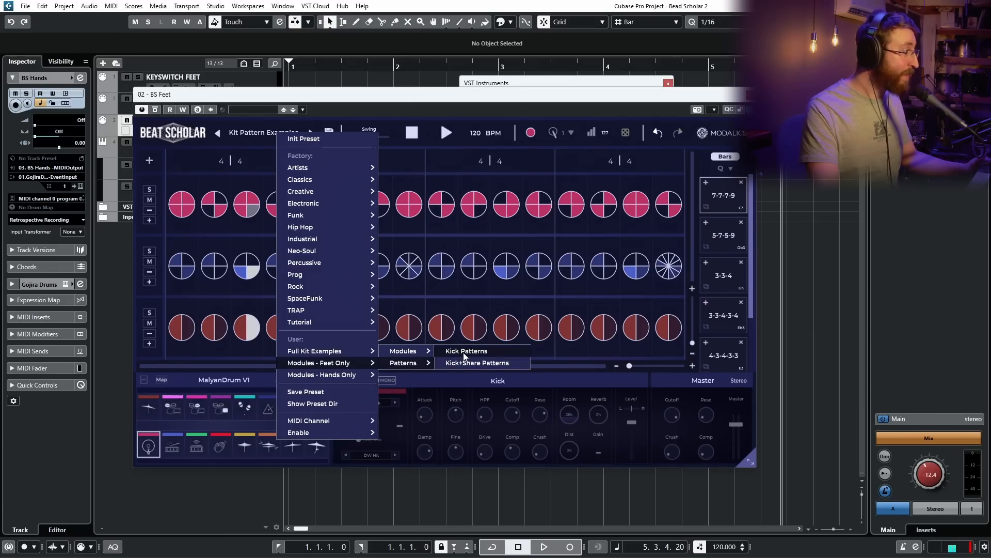
Load the user feet-only Kick Patterns preset in BS Feet and move its window and the instruments rack apart
click(466, 351)
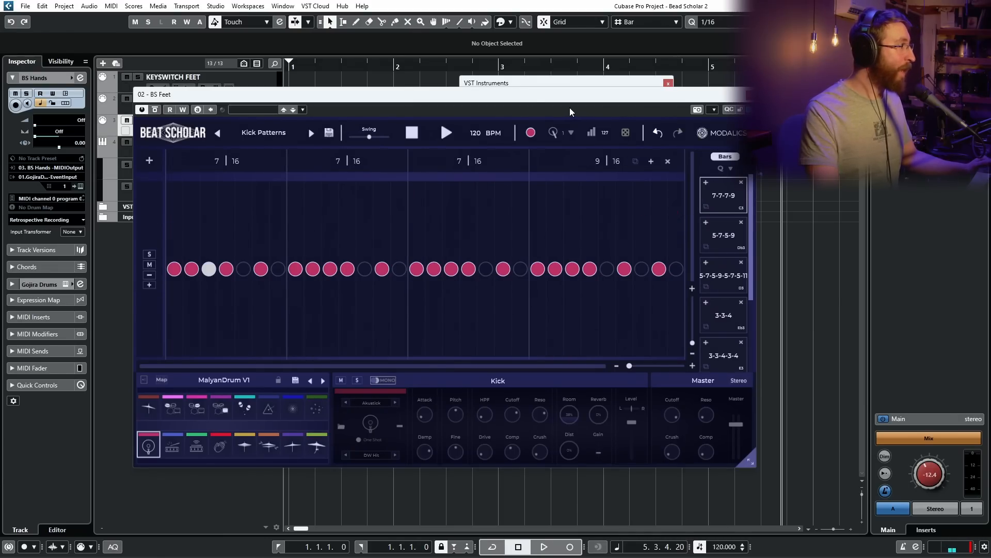
drag(544, 98, 518, 139)
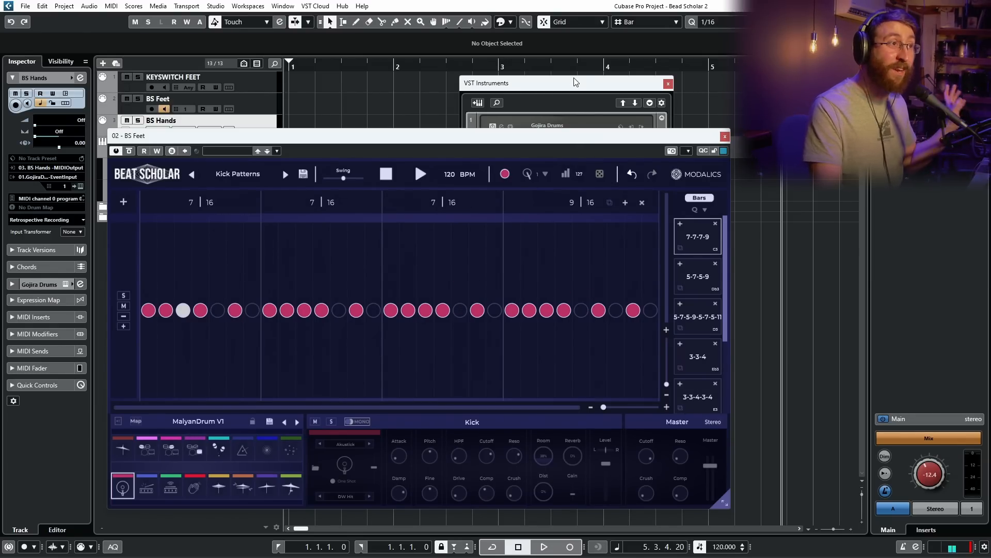
drag(576, 82, 648, 55)
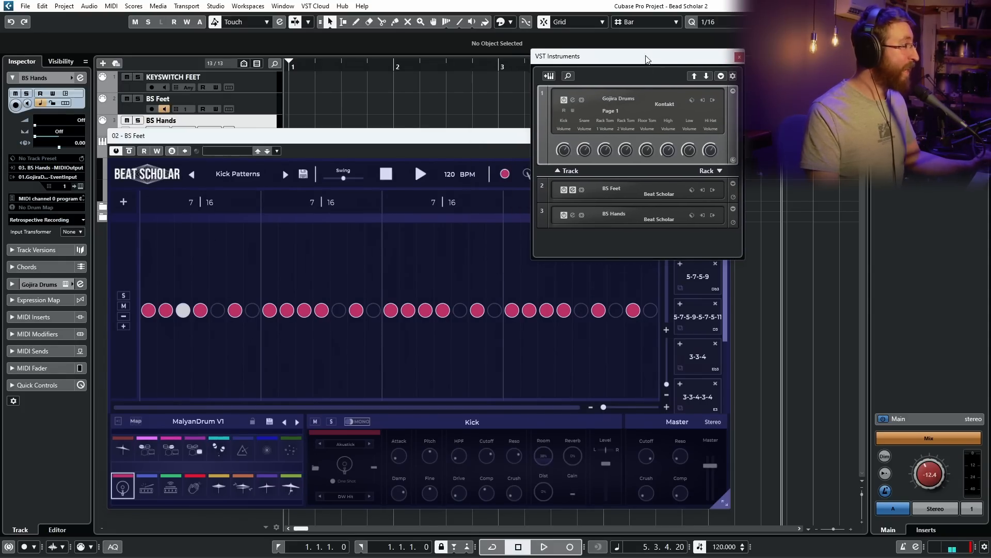
Open BS Hands, select its Half w/Ghost bar, and close the VST Instruments rack
click(573, 216)
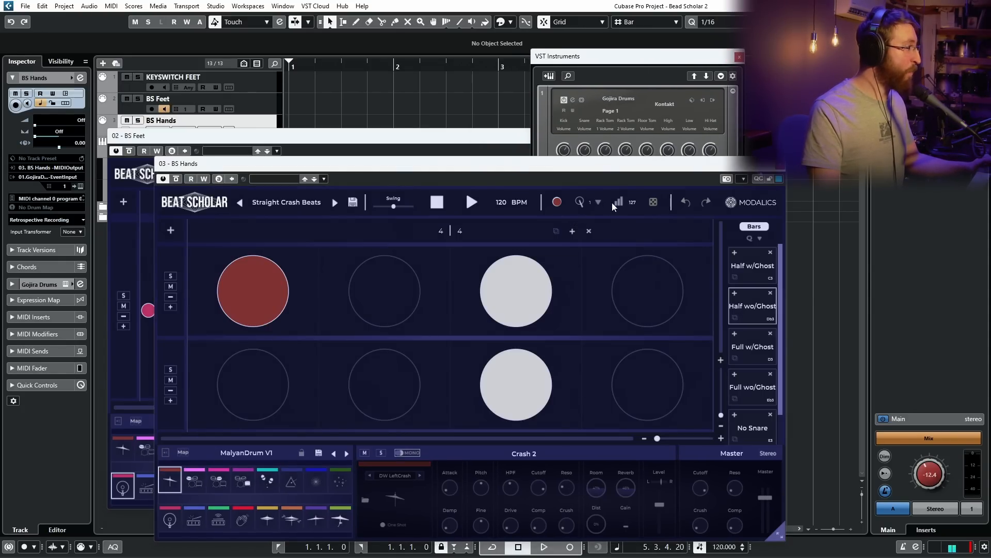
click(758, 279)
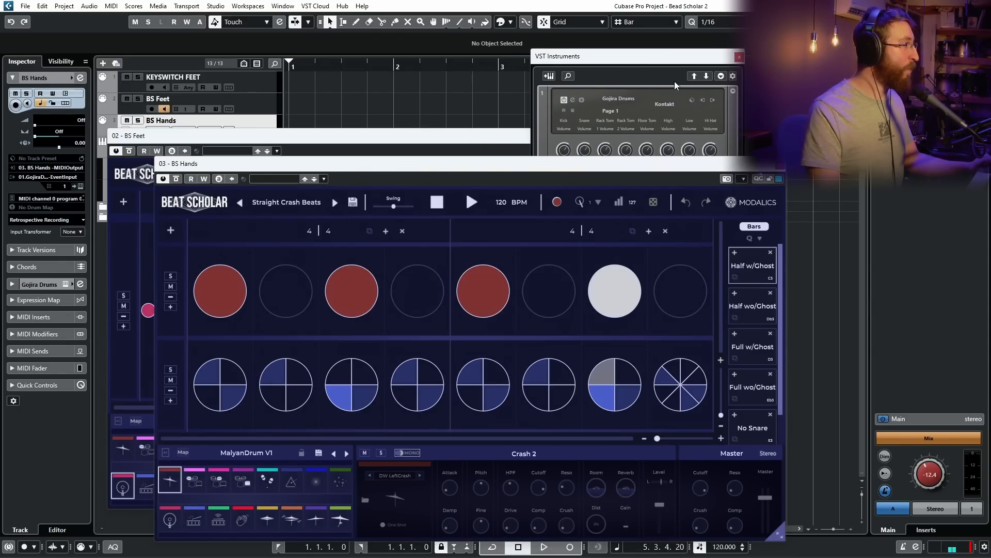
click(739, 57)
Place the BS Feet window over BS Hands, look through its kick pattern bars, and return the playhead to bar 1
drag(600, 141, 648, 130)
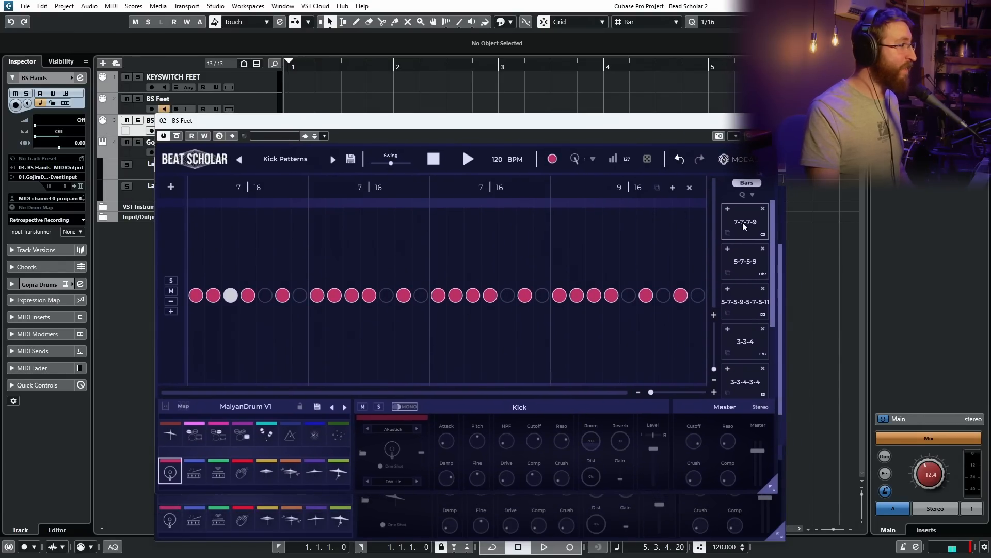
scroll(745, 228, down, 3)
scroll(749, 229, up, 3)
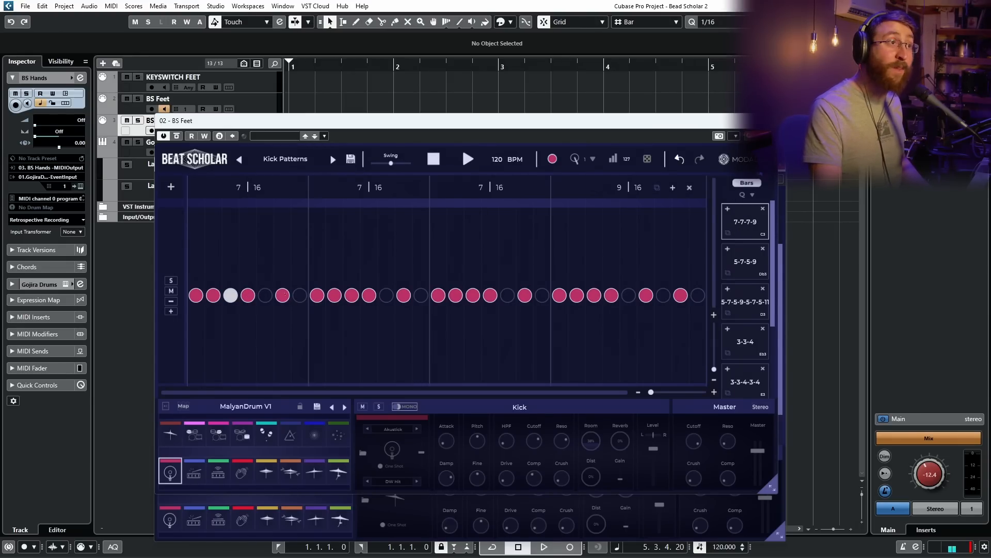
key(period)
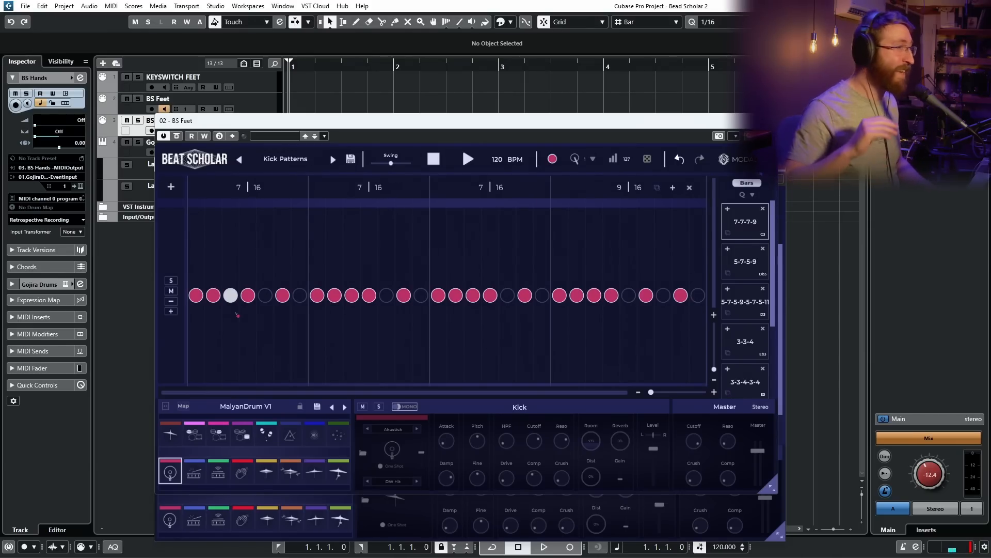
Enable monitoring on the BS Hands track and play the kick and hands modules together
key(space)
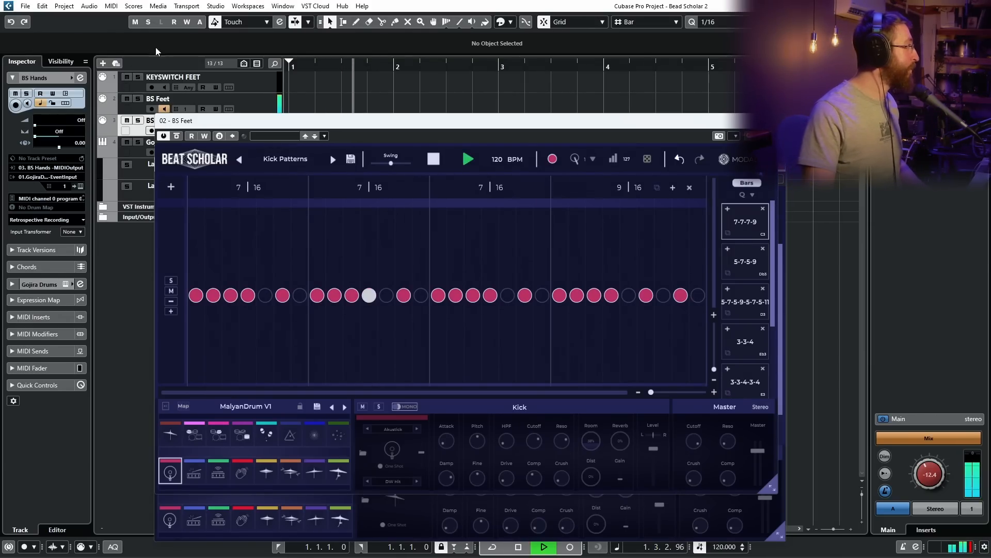
click(150, 121)
key(space)
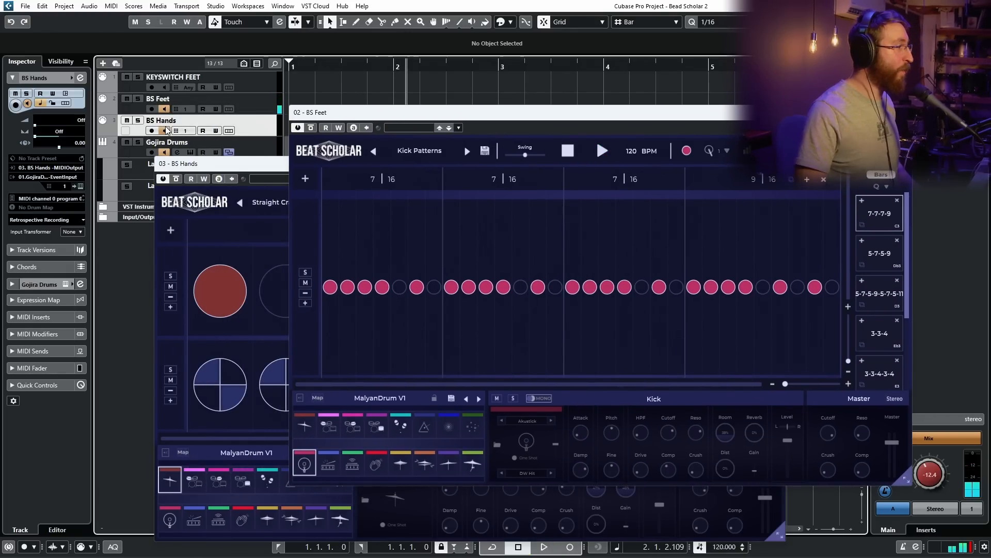
key(space)
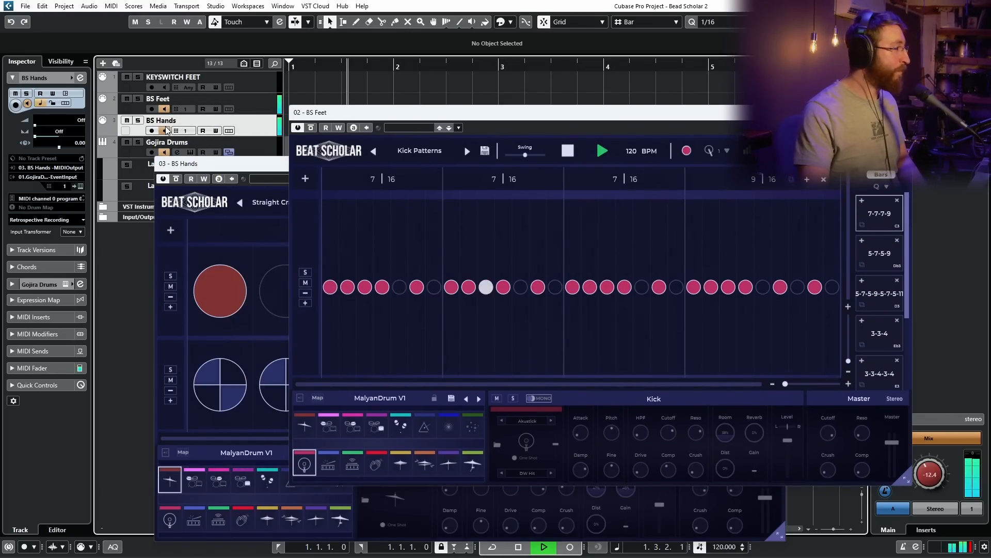
Fill the four empty crash beats in the Half w/Ghost bar of BS Hands so every beat is hit
click(287, 279)
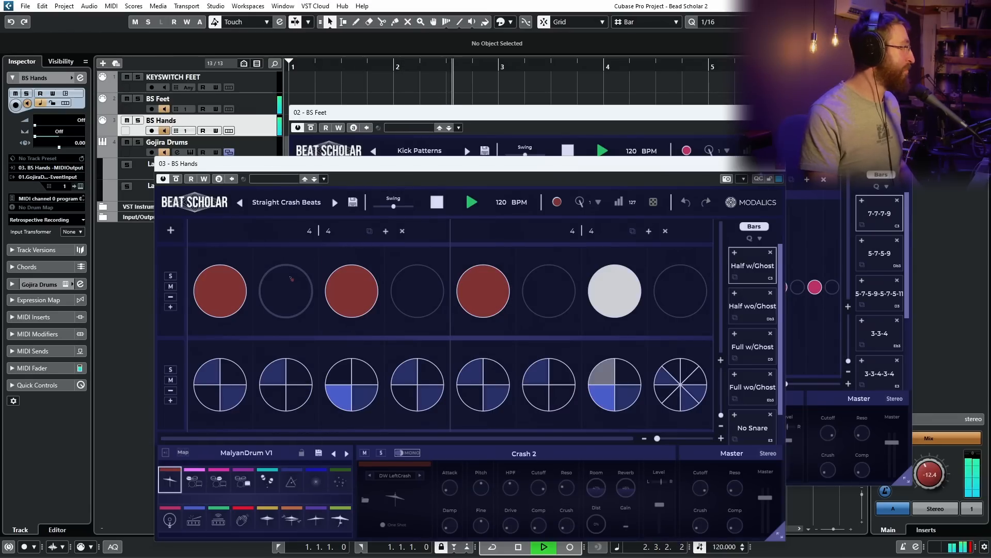
click(291, 279)
click(417, 291)
click(549, 291)
click(681, 291)
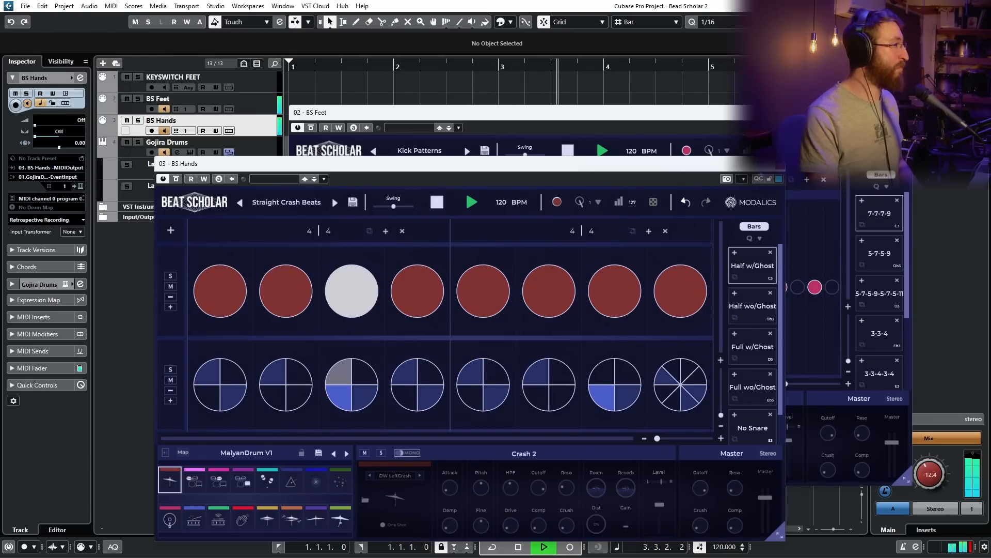
Place the BS Feet window over BS Hands, stop playback, and check the bar-switching quantization, keeping it at 4|4
drag(672, 112, 559, 116)
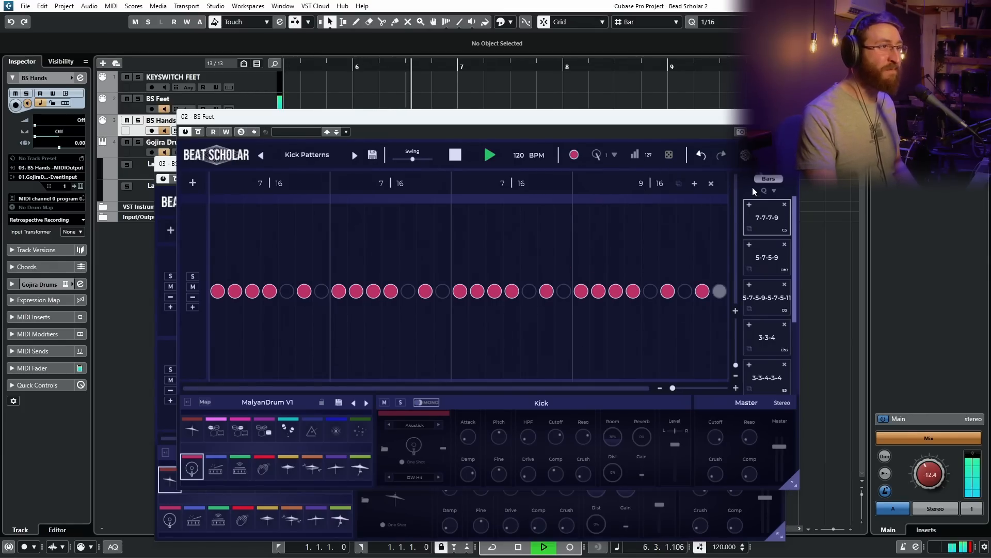
click(768, 191)
click(752, 209)
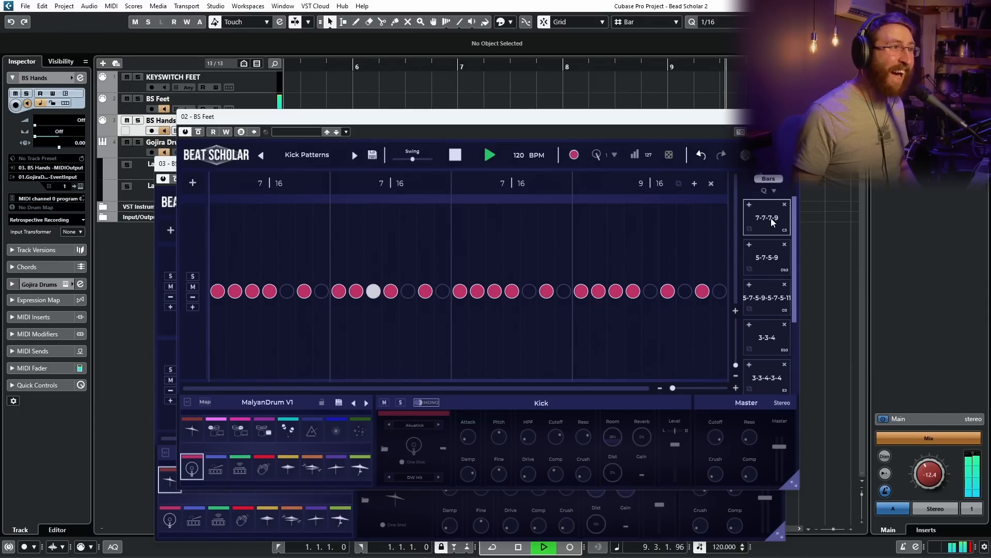
key(space)
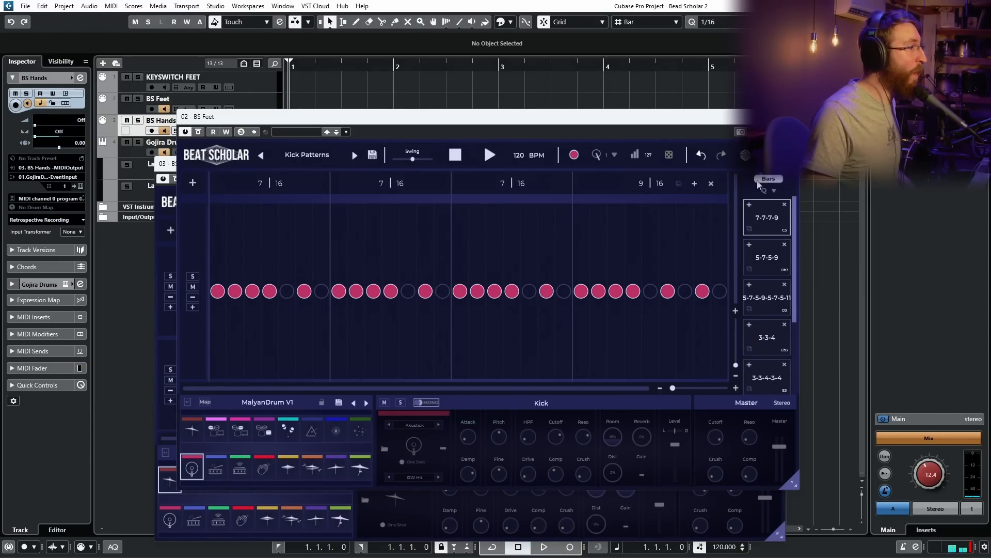
drag(759, 208, 473, 96)
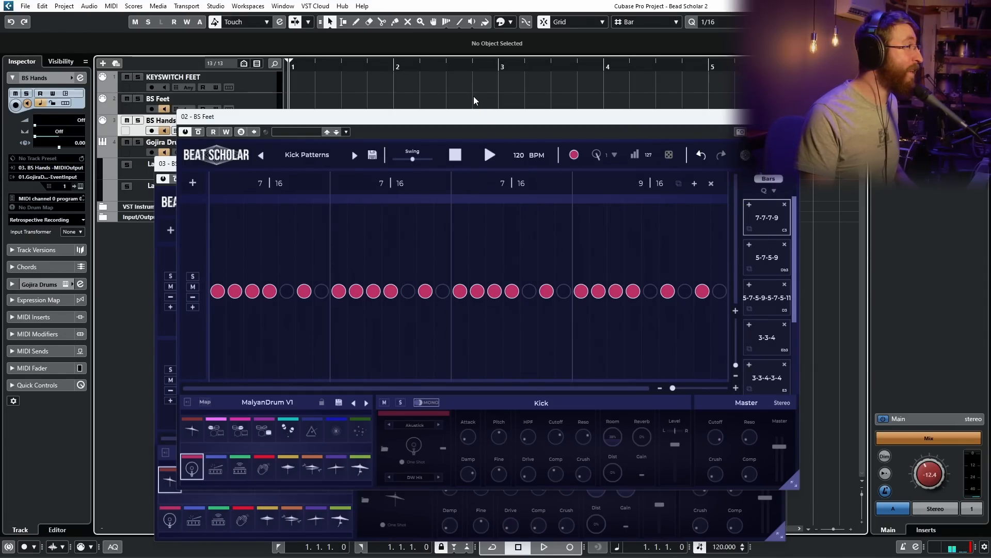
click(765, 190)
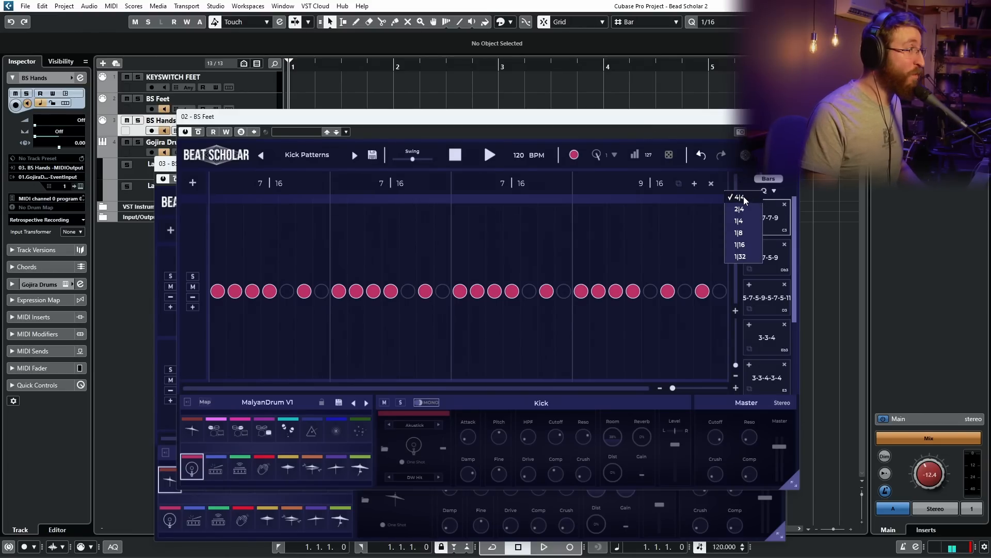
click(791, 195)
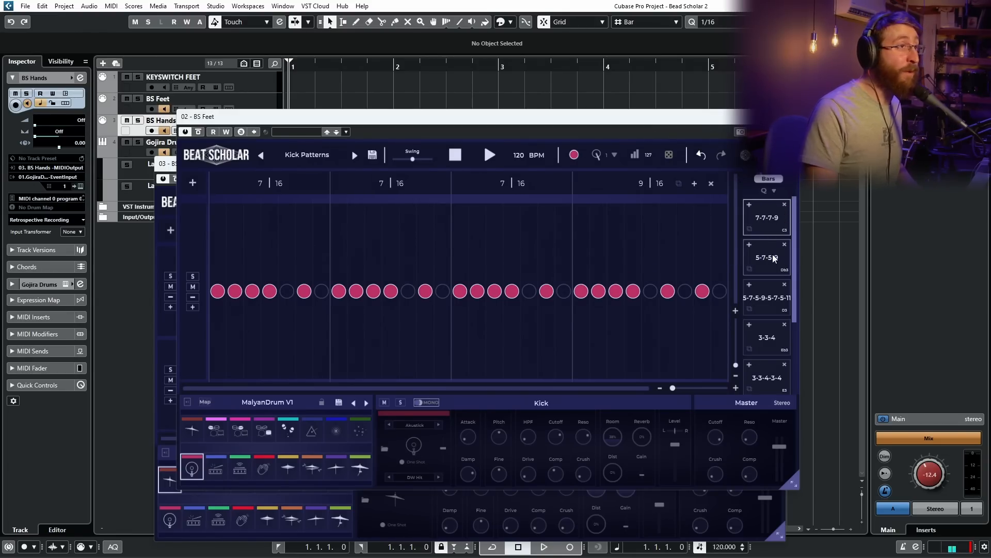
Start playback and audition the 5-7-5-9 kick bar in BS Feet, followed by alternating the 3-3-4 and 3-3-4-3-4 bars
key(space)
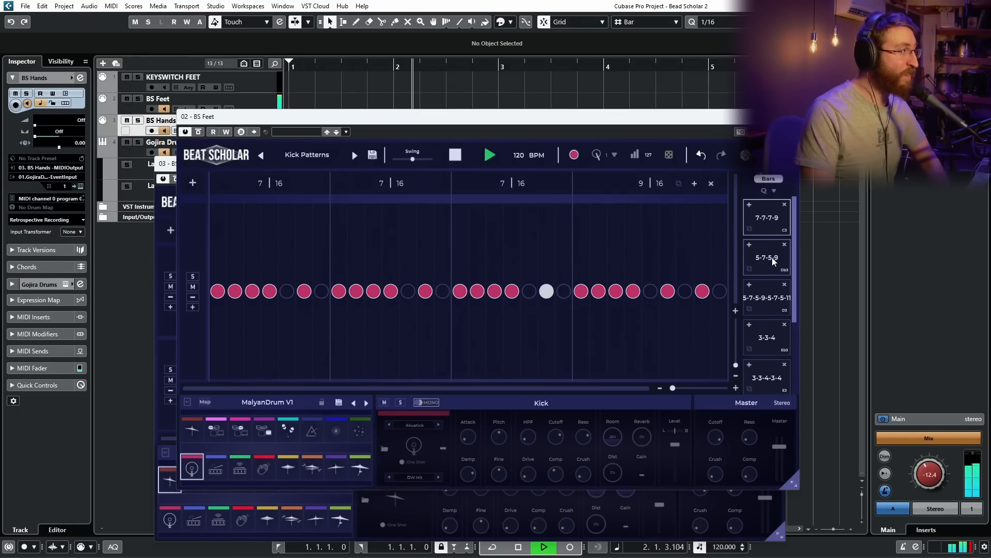
click(772, 257)
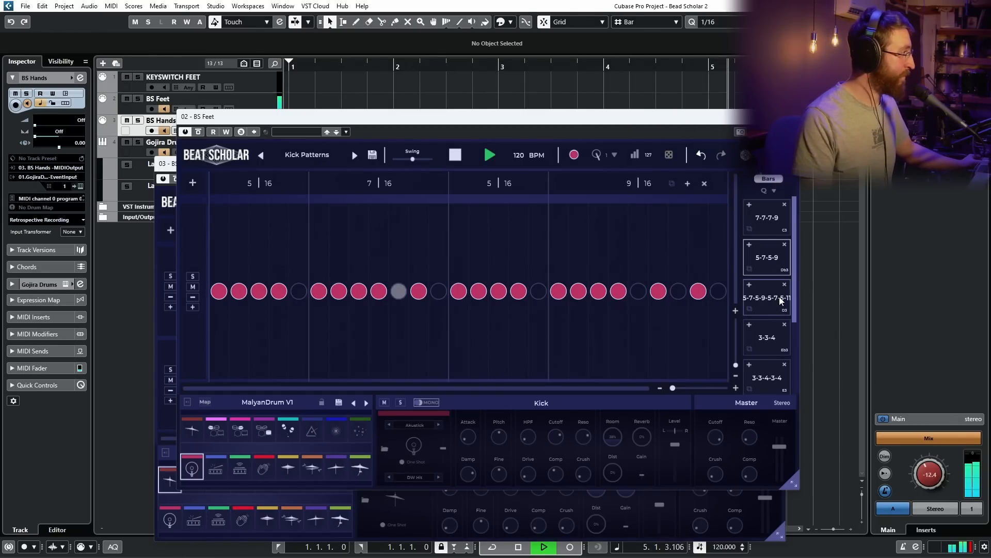
click(767, 337)
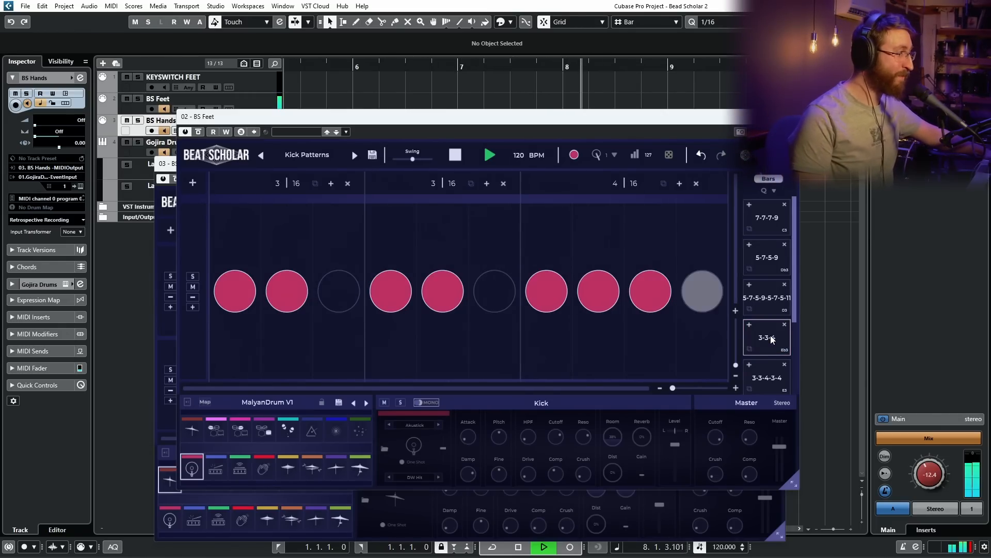
scroll(773, 341, down, 1)
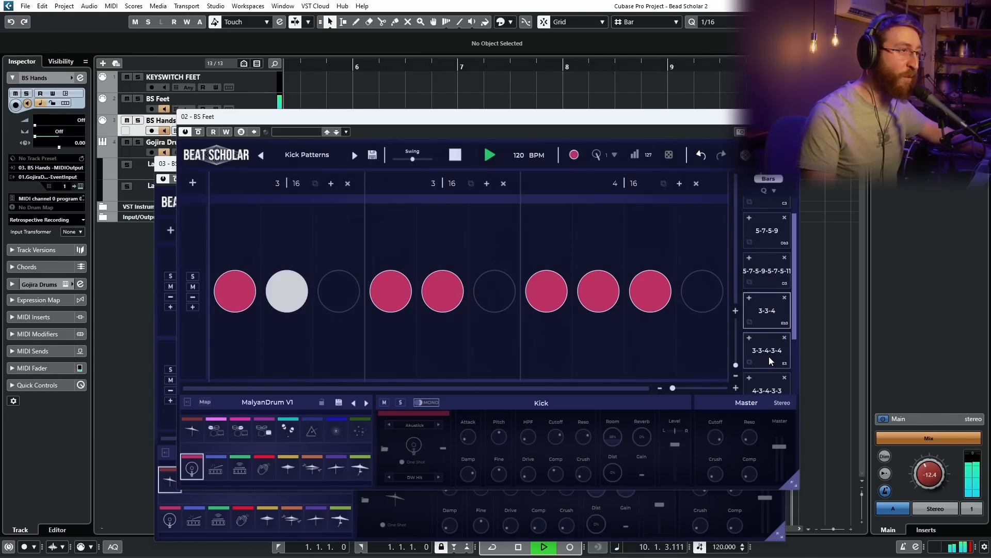
click(769, 356)
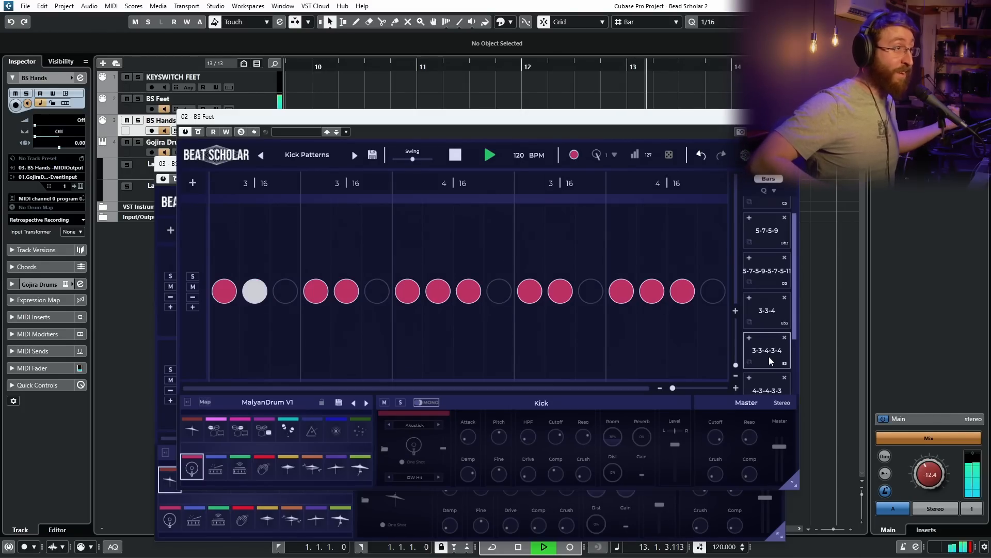
click(769, 313)
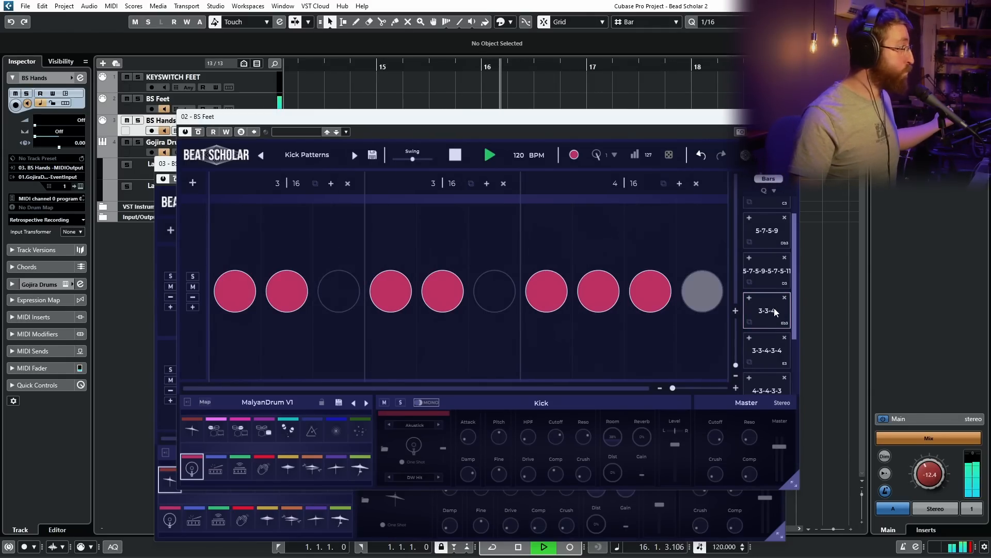
scroll(767, 326, down, 1)
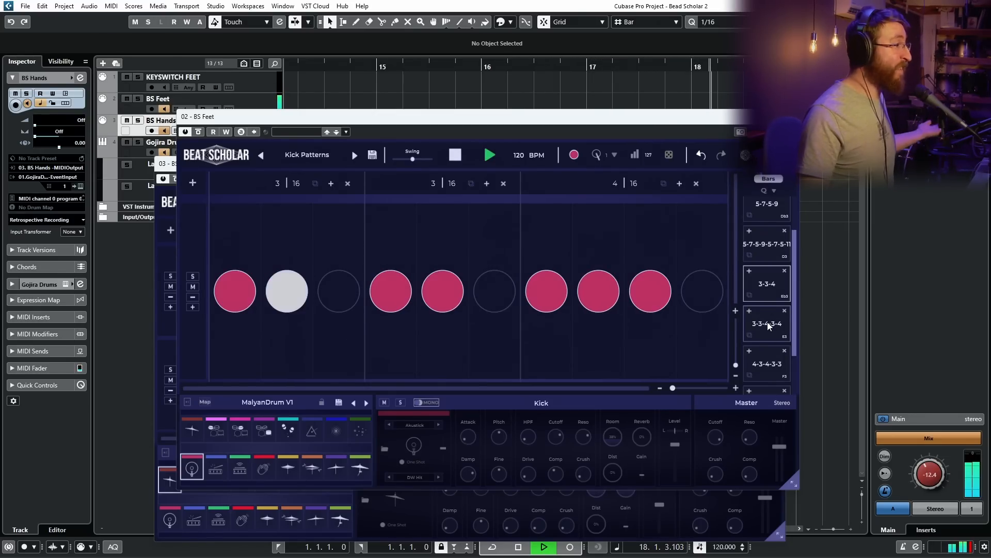
click(768, 322)
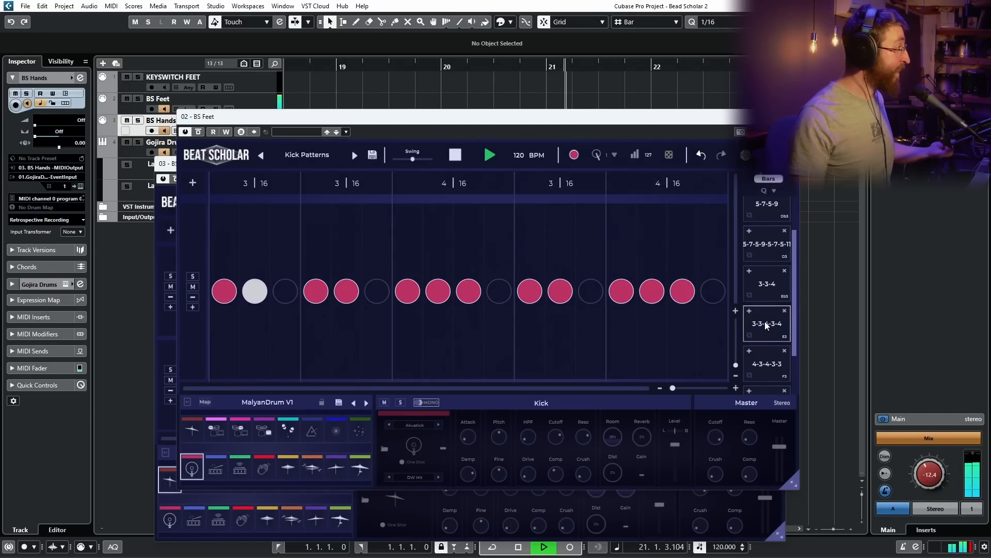
click(771, 285)
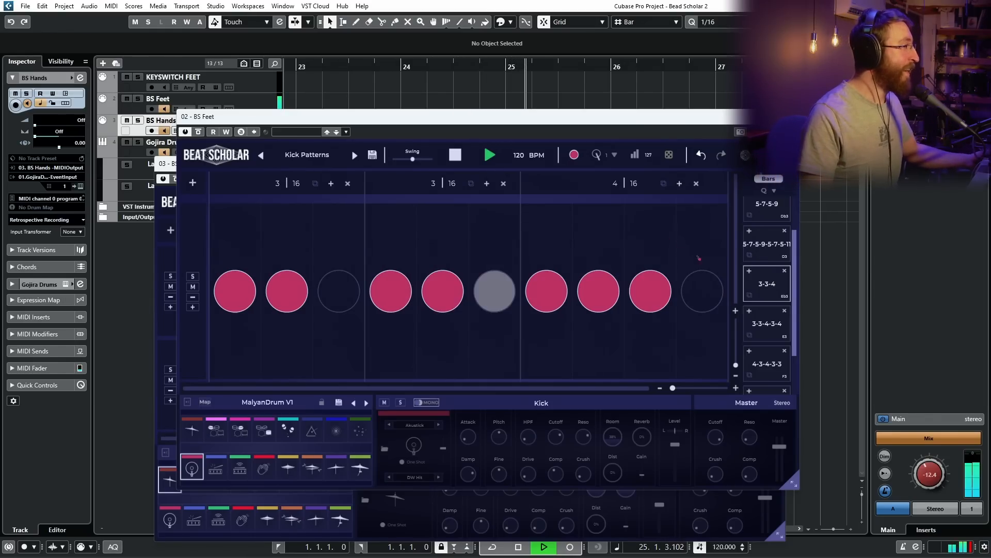
Audition the 5-7-5-9-5-7-5-11 kick bar in BS Feet against the Full w/Ghost bar in BS Hands
scroll(773, 365, down, 1)
click(764, 226)
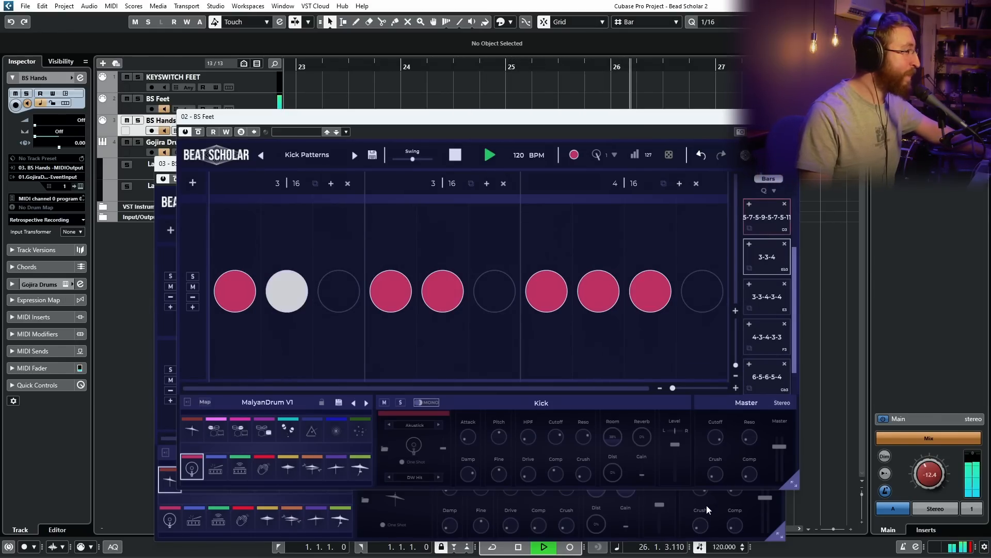
click(707, 510)
click(757, 309)
click(703, 119)
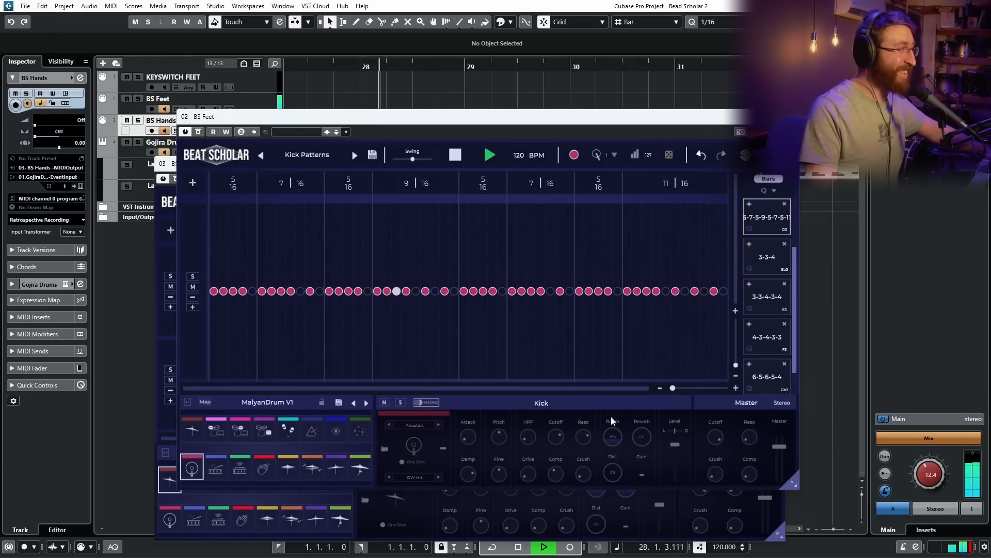
Move BS Feet clear of the BS Hands bar list and pair the Full wo/Ghost hands bar with the 6-5-6-5-4 kick bar
drag(655, 121, 539, 138)
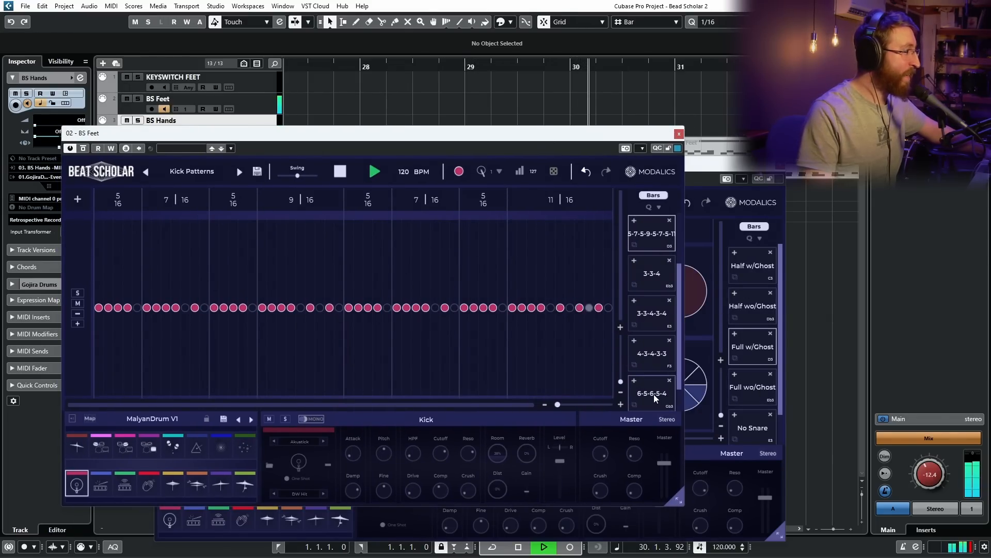
click(764, 395)
click(416, 136)
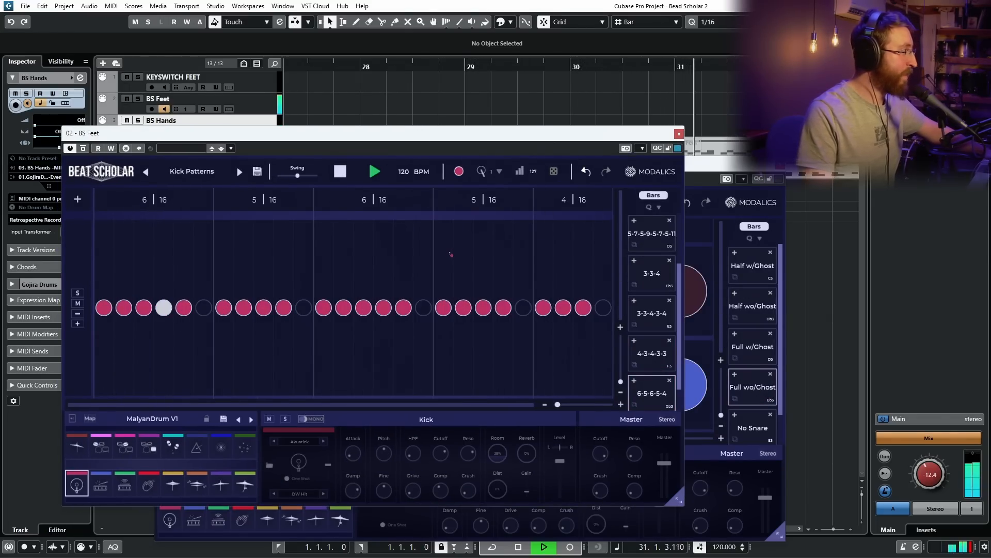
Switch BS Hands to Half w/Ghost and BS Feet to the 3-3-4 bar, and stop playback after listening
click(755, 266)
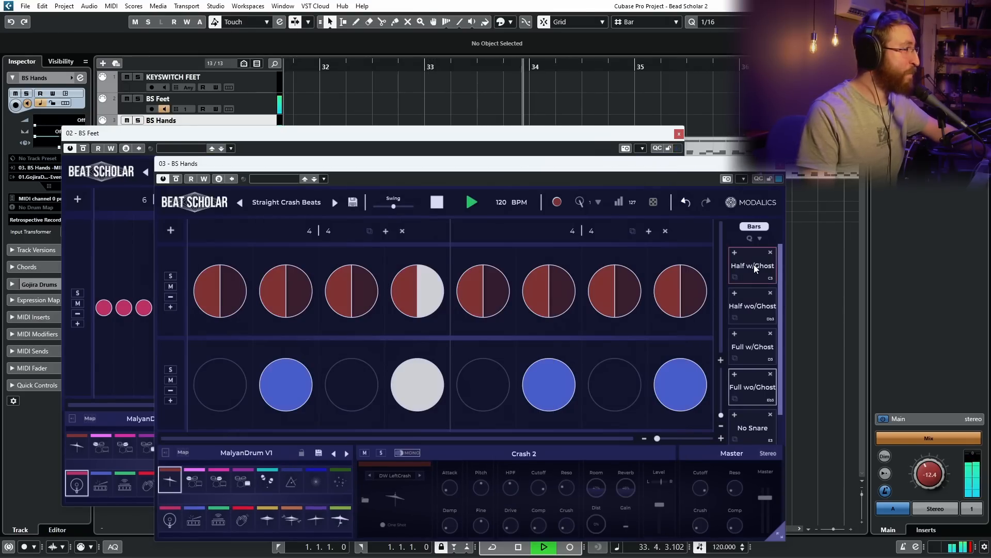
click(600, 137)
click(668, 284)
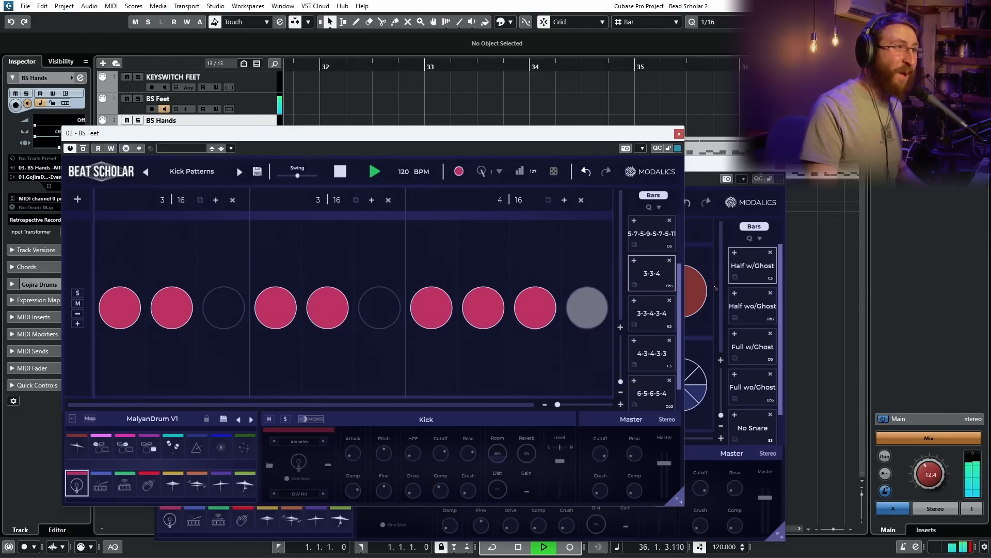
key(space)
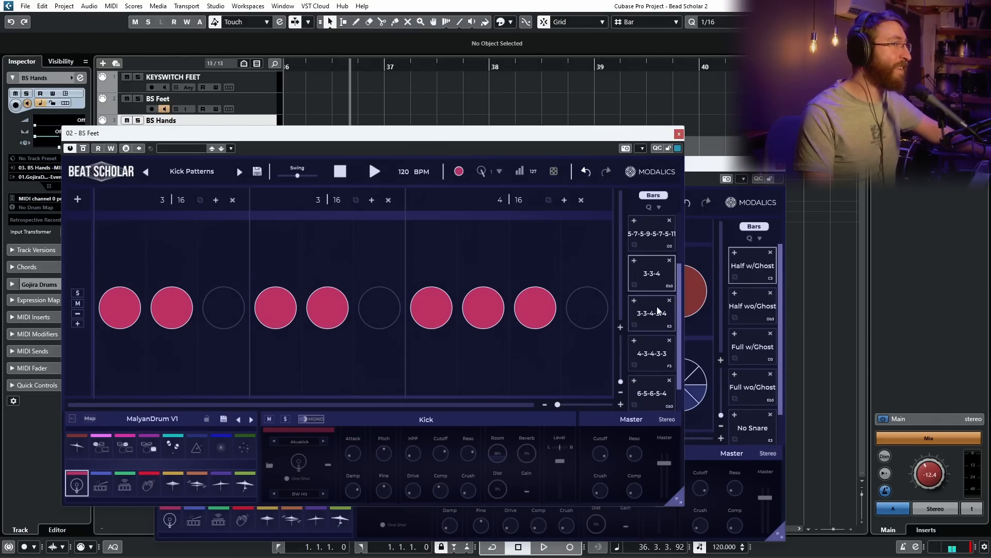
Compare the 7-7-7-9, 5-7-5-9 and 5-7-5-9-5-7-5-11 kick bars in BS Feet, finishing on 7-7-7-9
scroll(656, 330, up, 3)
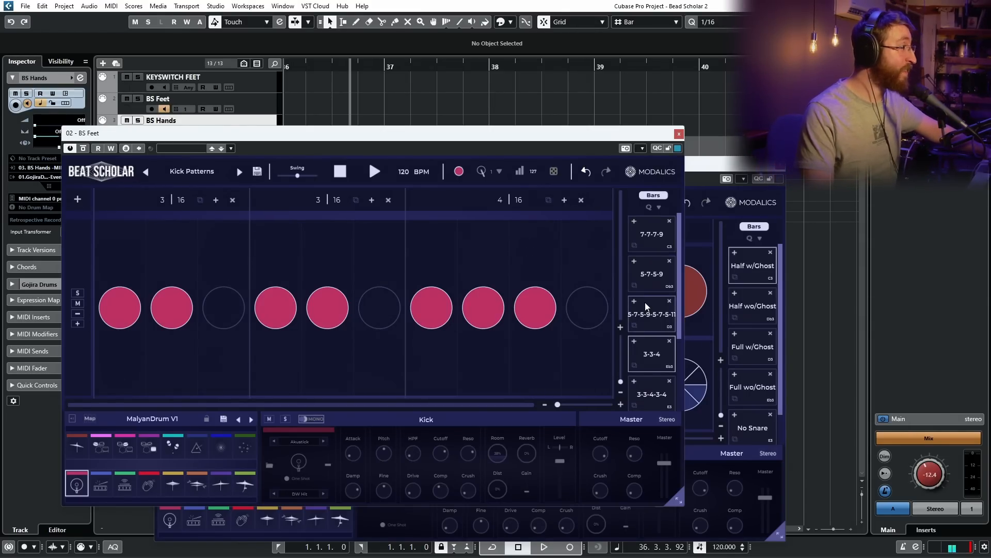
click(649, 240)
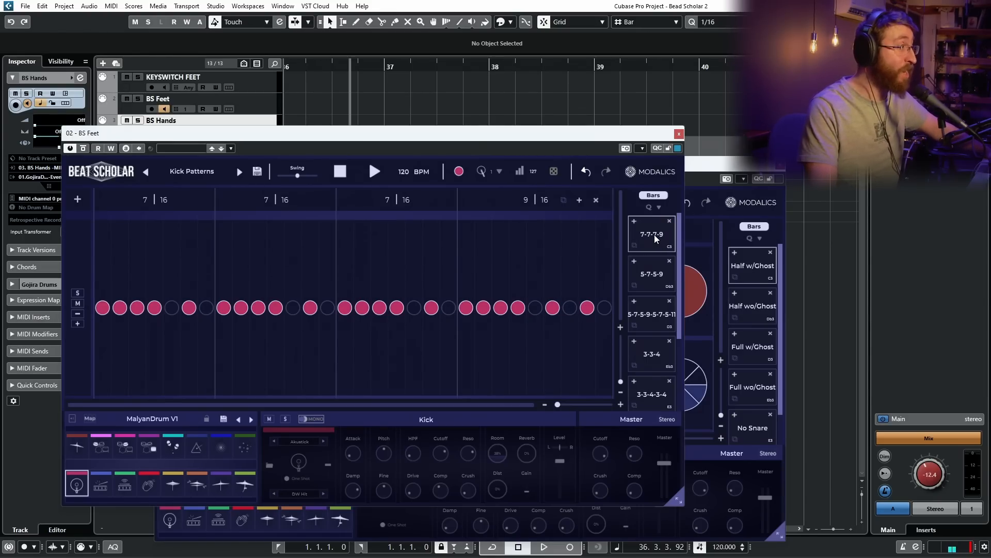
click(656, 319)
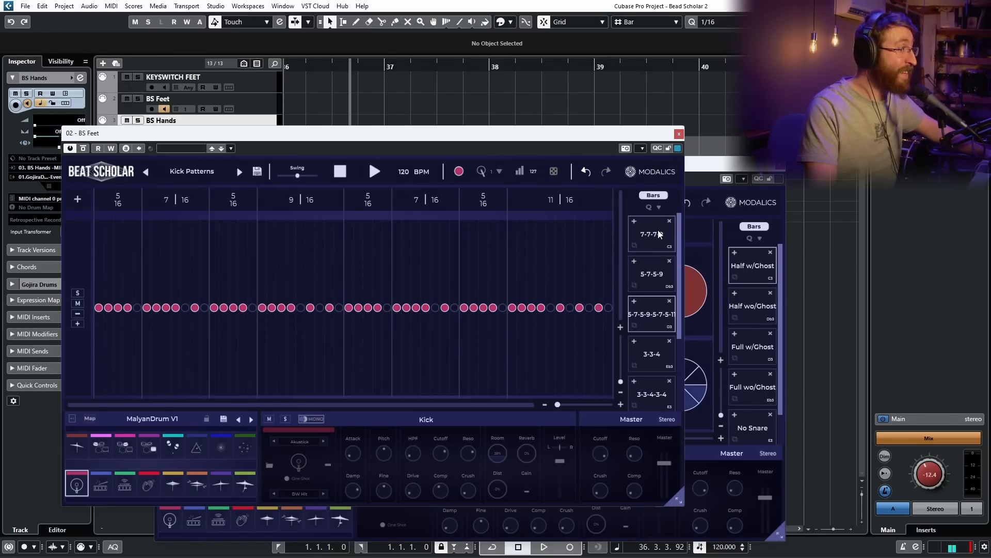
click(660, 234)
click(658, 268)
click(655, 311)
click(661, 240)
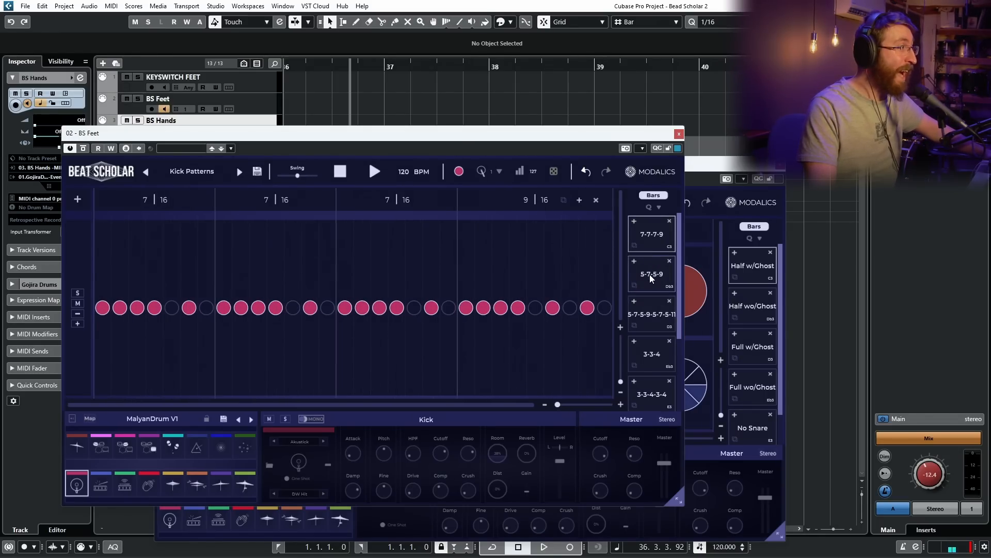
click(653, 306)
click(652, 235)
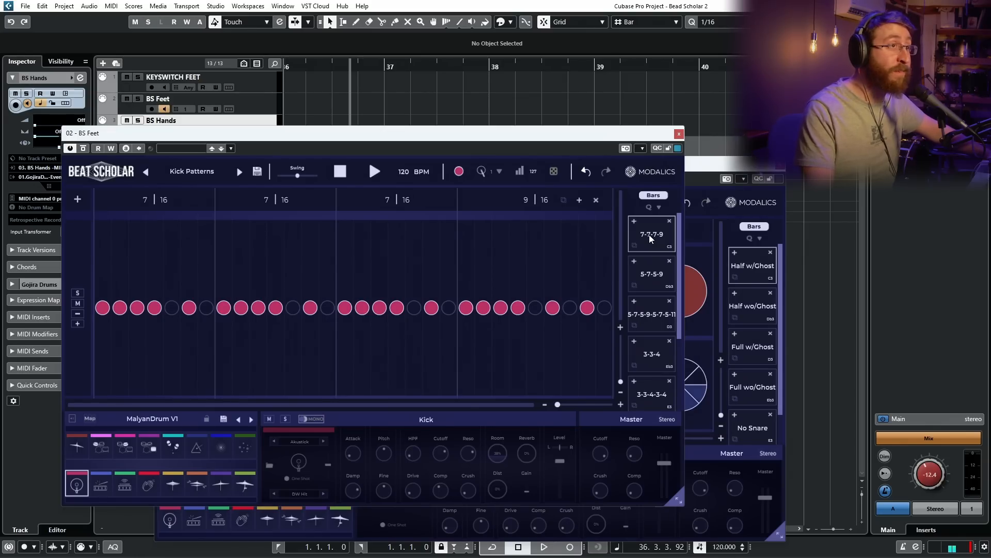
Return playback to the project start and load the user feet-only preset Kick+Snare Patterns in BS Feet
key(period)
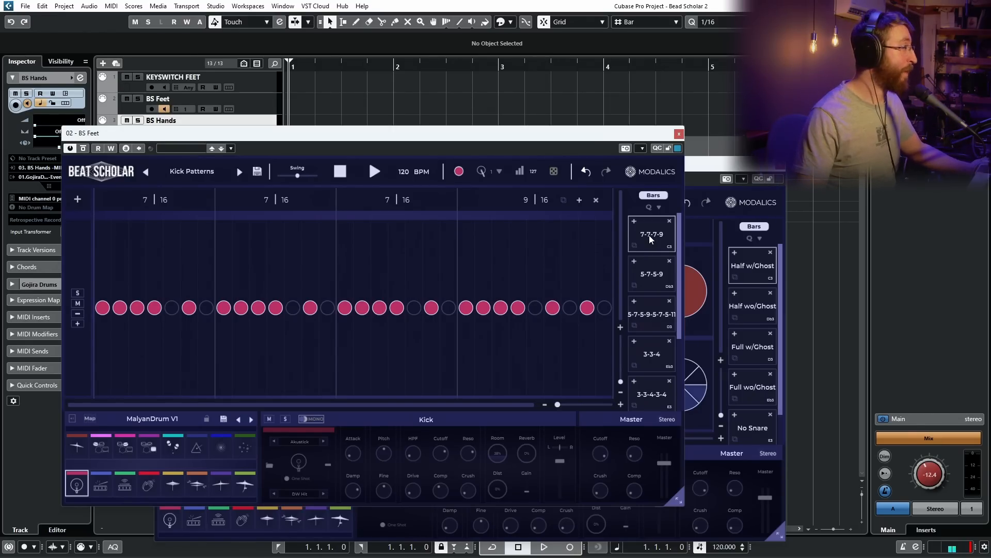
click(198, 174)
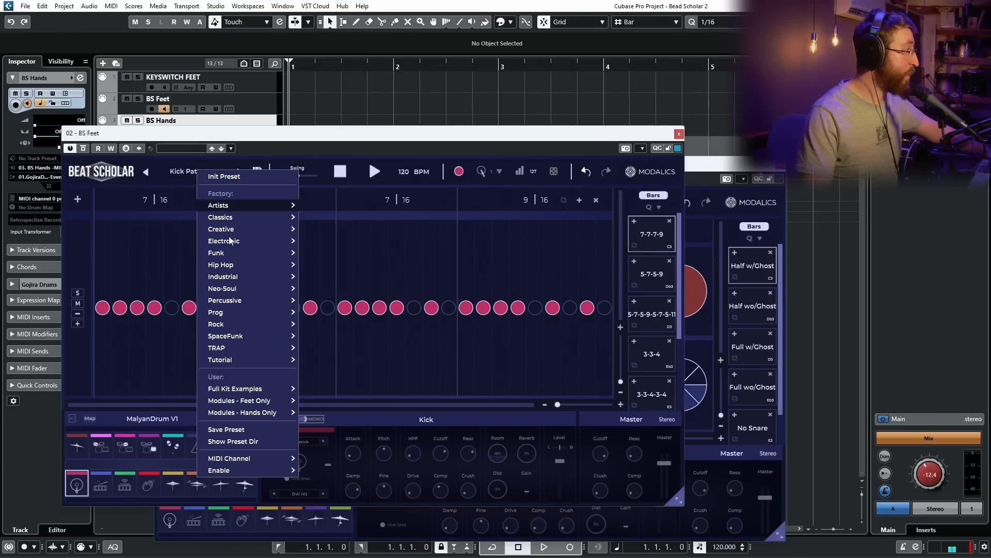
mouse_move(272, 402)
mouse_move(315, 400)
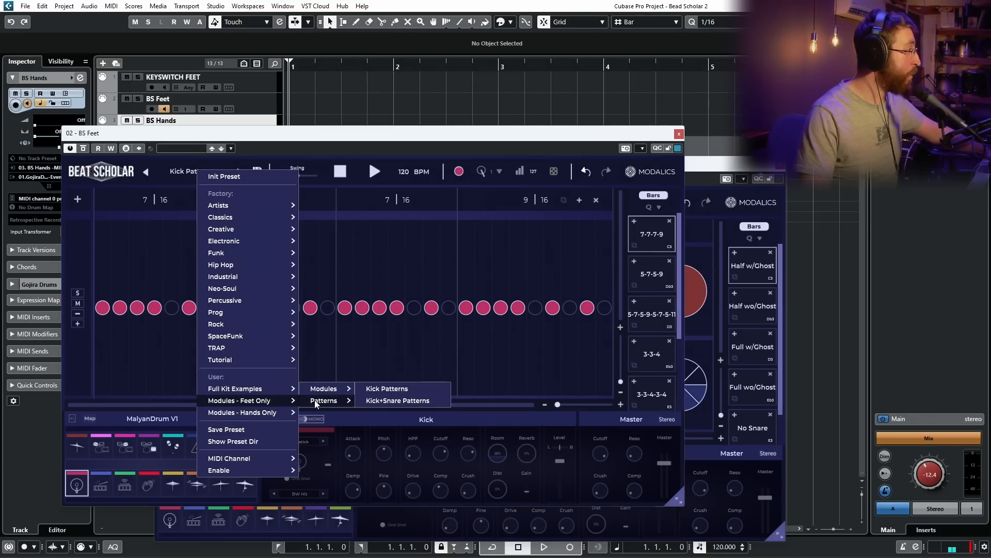
click(372, 404)
Switch BS Hands to the No Snare bar and close its window
click(786, 334)
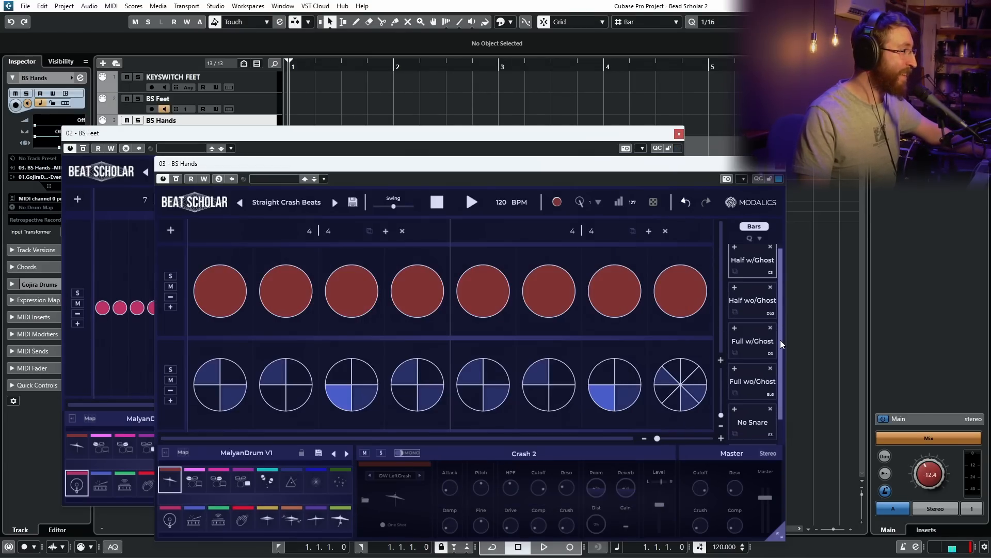
scroll(753, 362, down, 2)
click(755, 396)
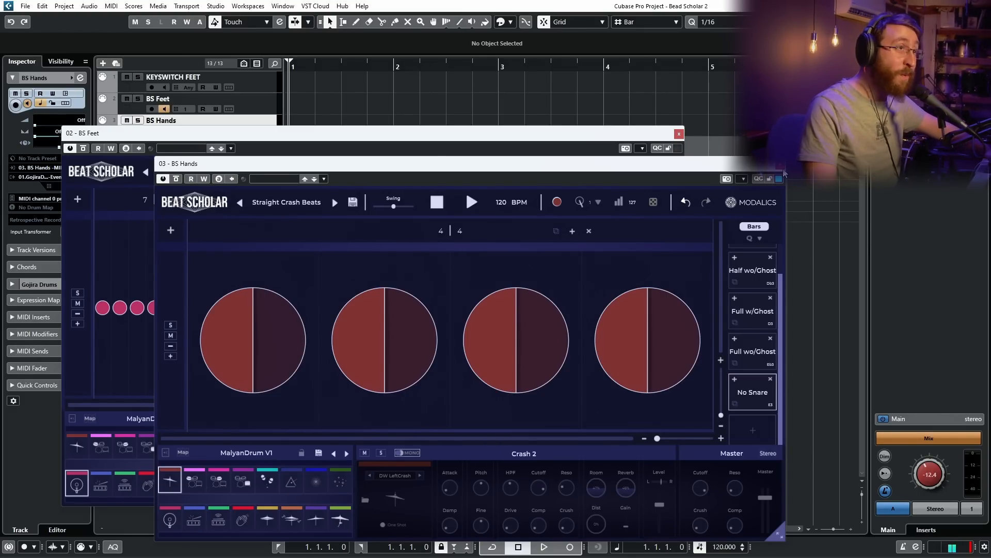
click(783, 174)
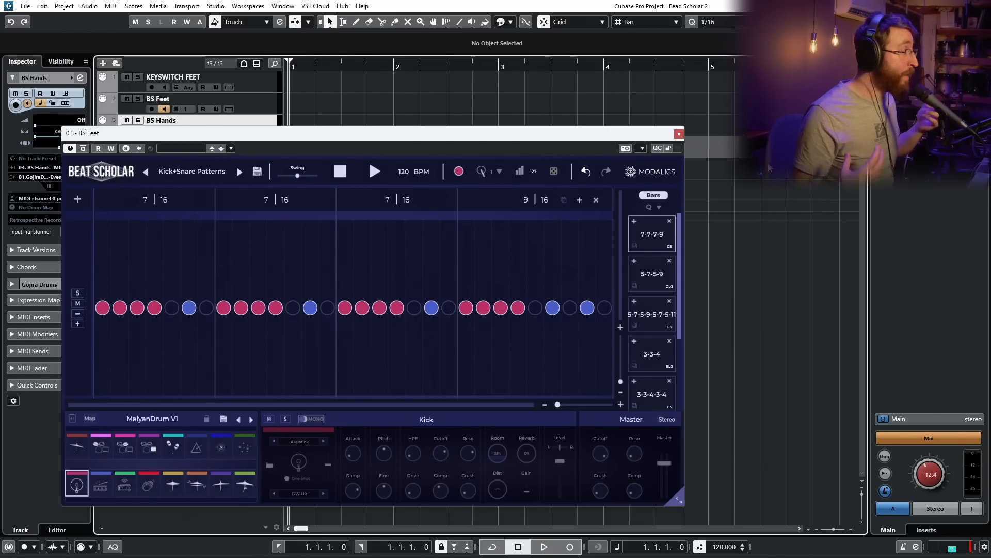
Audition the kick and snare sounds in BS Feet and briefly play the 7-7-7-9 bar against the No Snare hands bar
drag(634, 137, 737, 155)
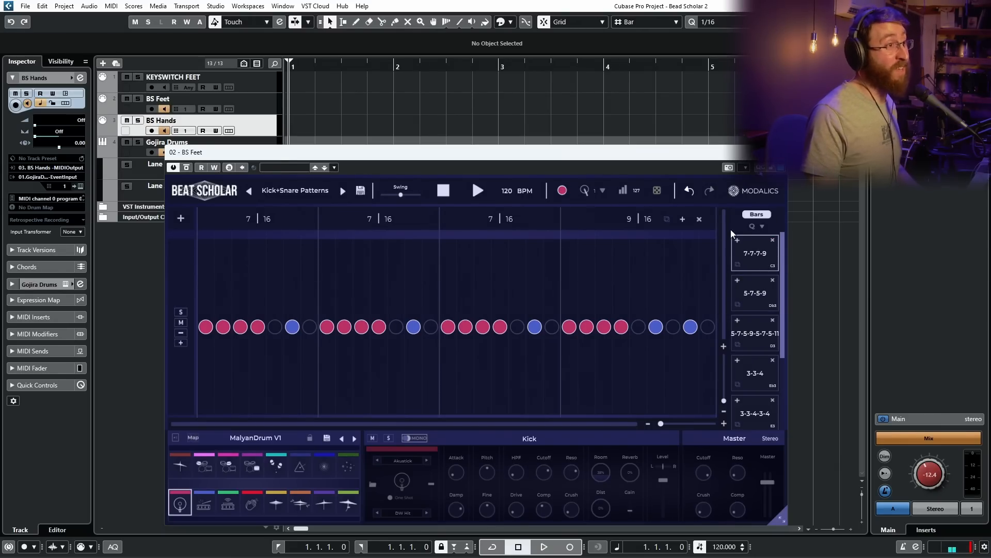
drag(644, 155, 599, 159)
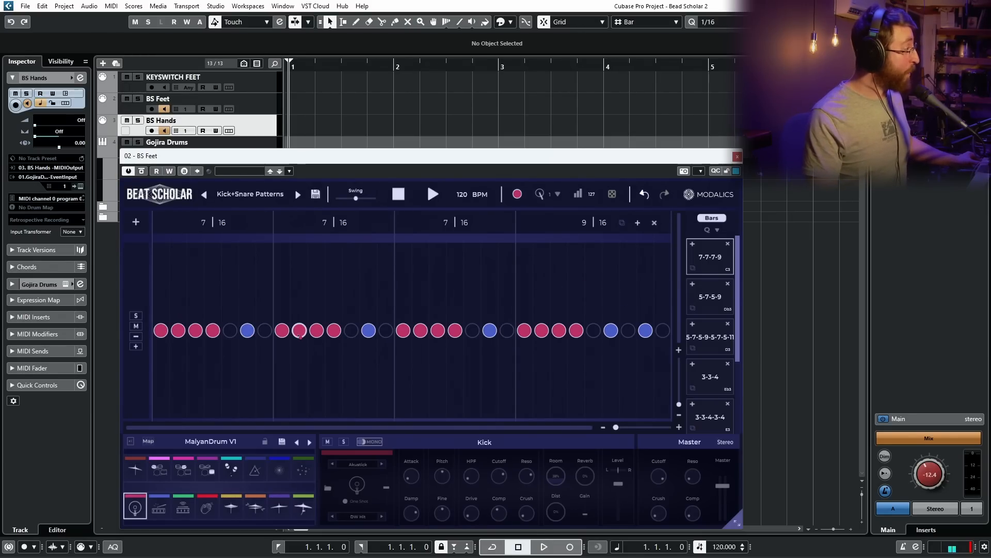
click(154, 511)
click(140, 508)
click(157, 511)
click(144, 507)
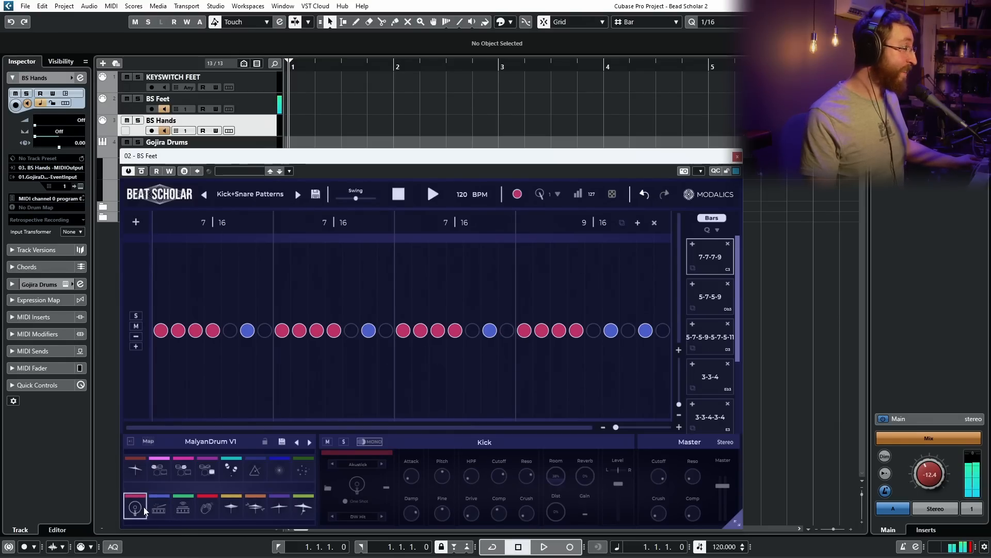
key(space)
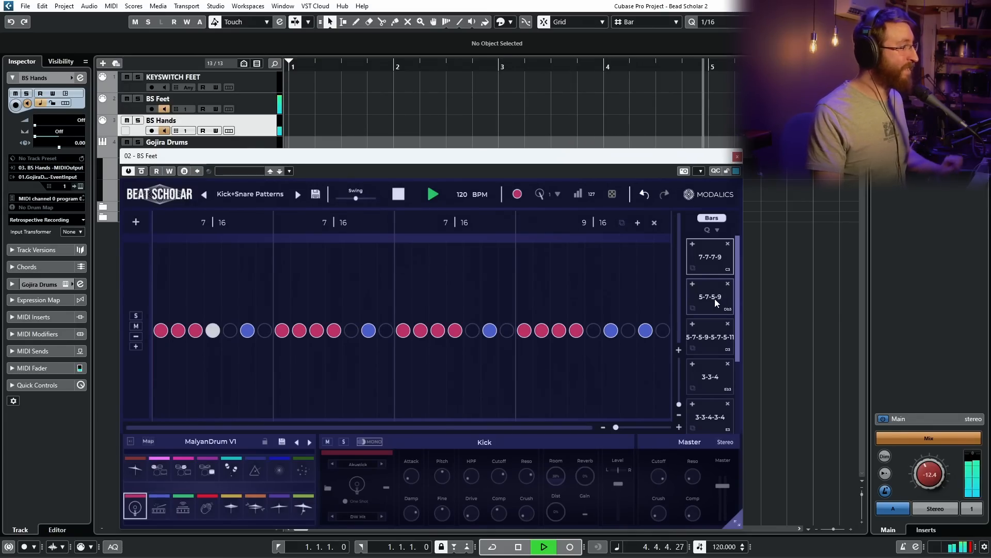
key(space)
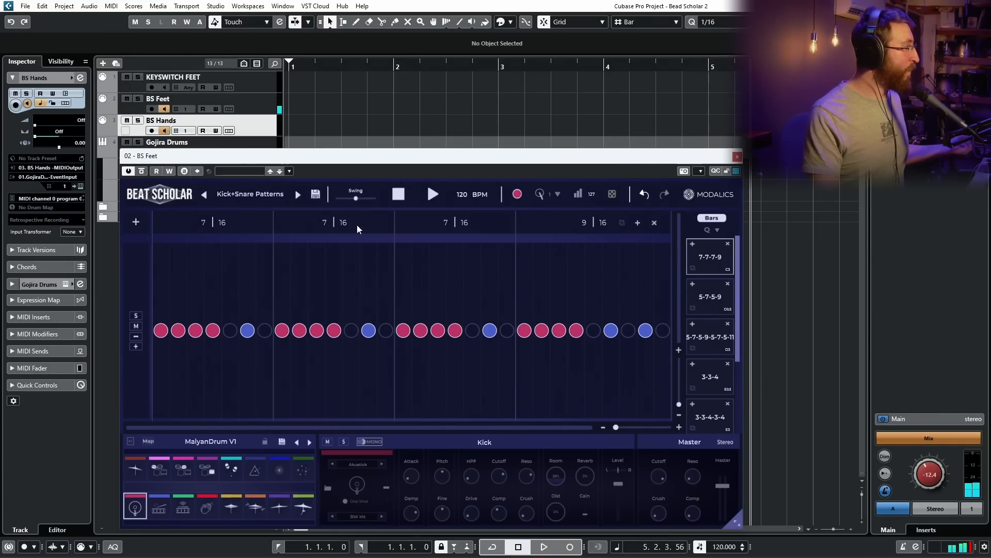
Show the individual patterns of the 7-7-7-9 bar in BS Feet and append a copy of its first 7/16 pattern
right_click(214, 217)
click(231, 225)
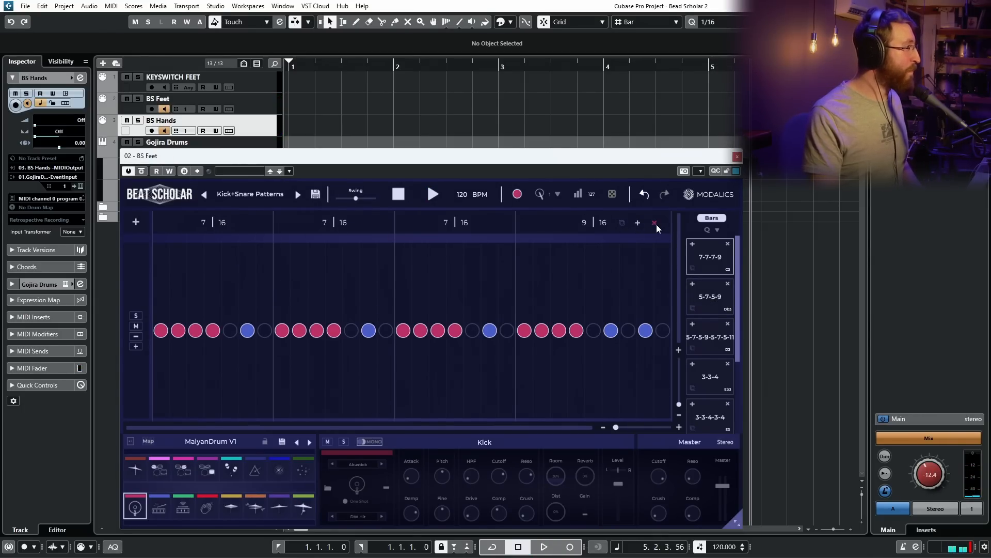
click(713, 219)
drag(669, 158, 647, 160)
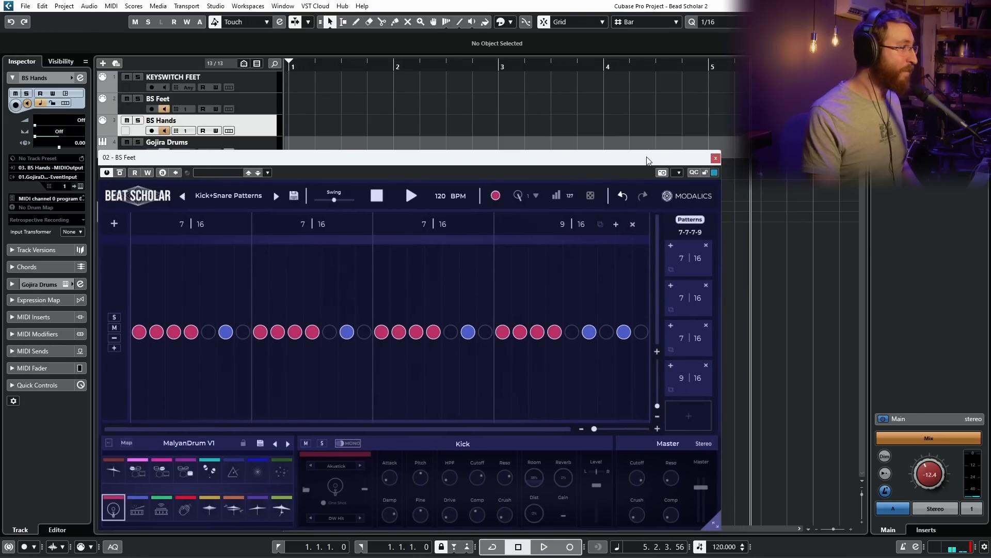
right_click(689, 258)
click(673, 265)
click(696, 416)
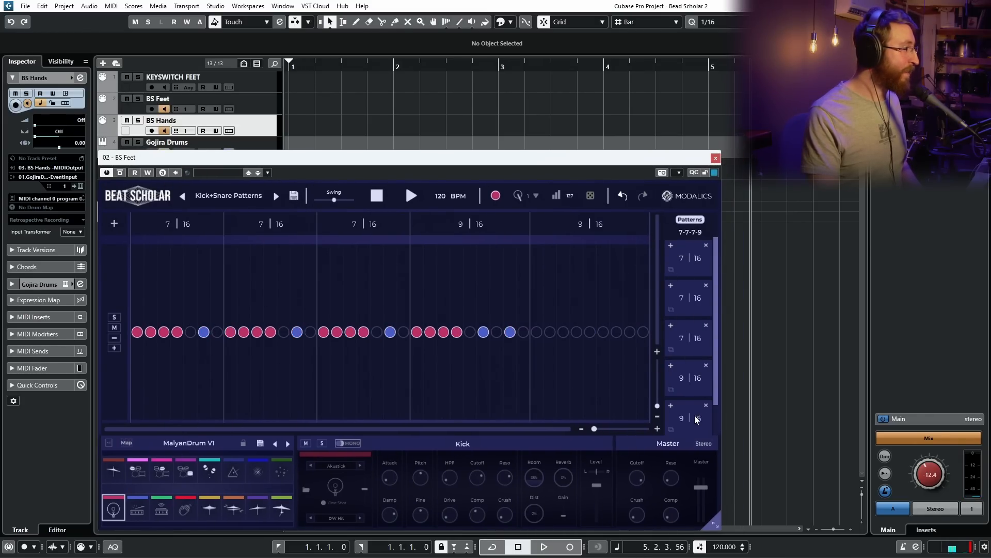
right_click(713, 408)
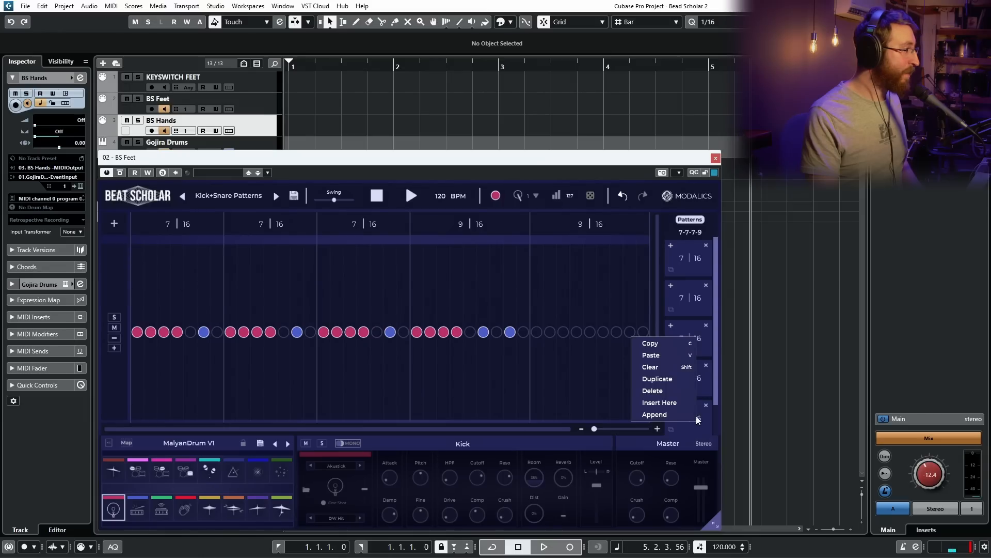
click(676, 363)
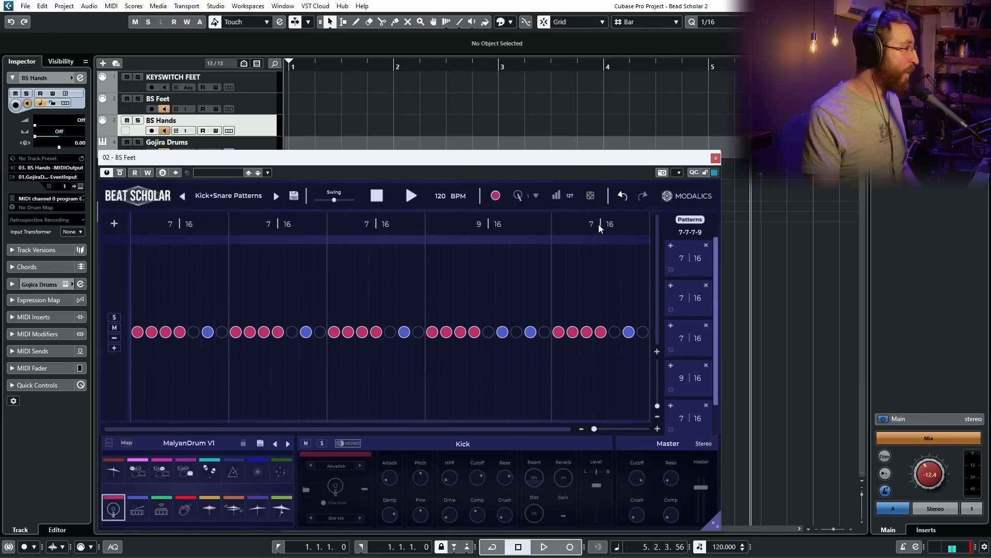
Duplicate the appended 7/16 pattern twice
scroll(693, 369, down, 1)
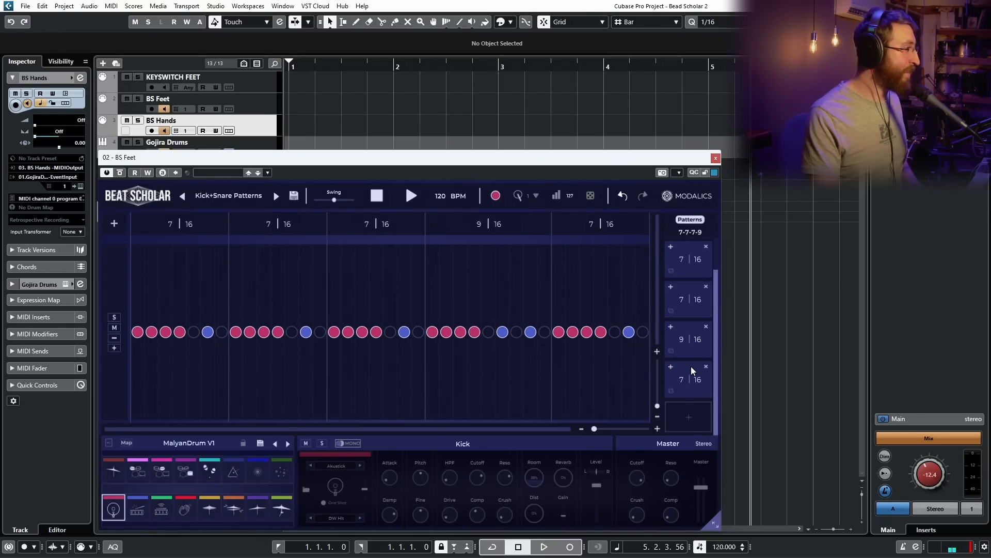
click(671, 392)
click(671, 392)
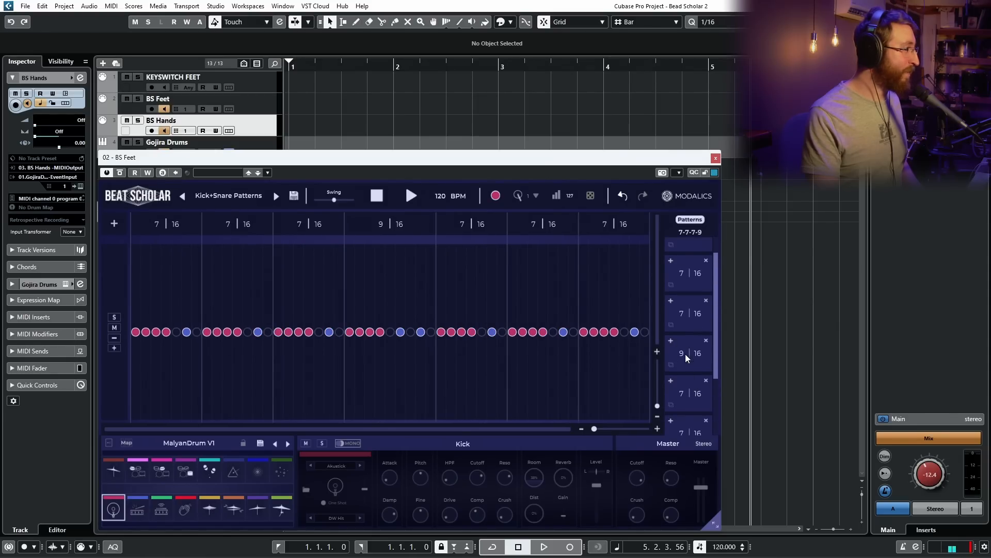
Append a copy of the 9/16 pattern to the end of the bar
right_click(689, 360)
click(655, 284)
scroll(683, 347, up, 1)
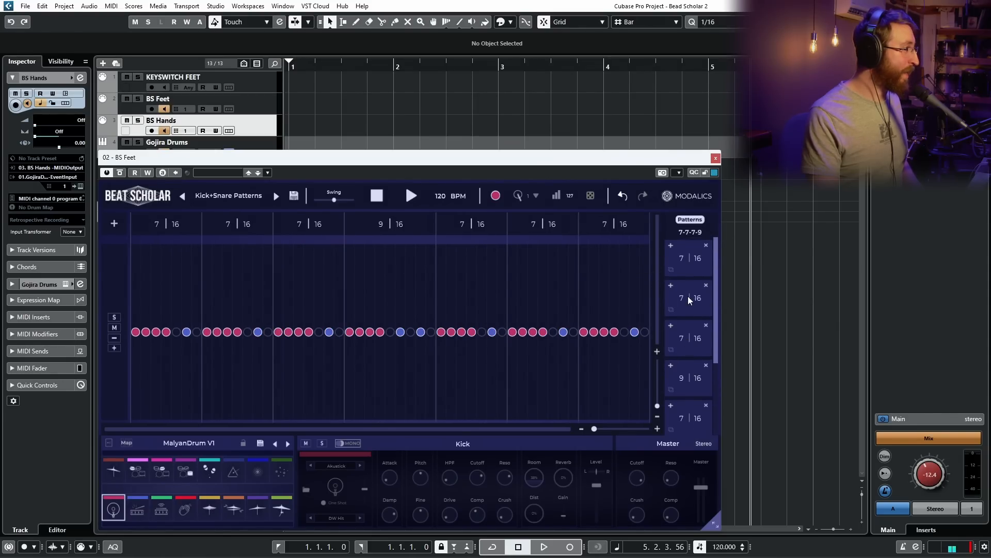
scroll(695, 390, down, 3)
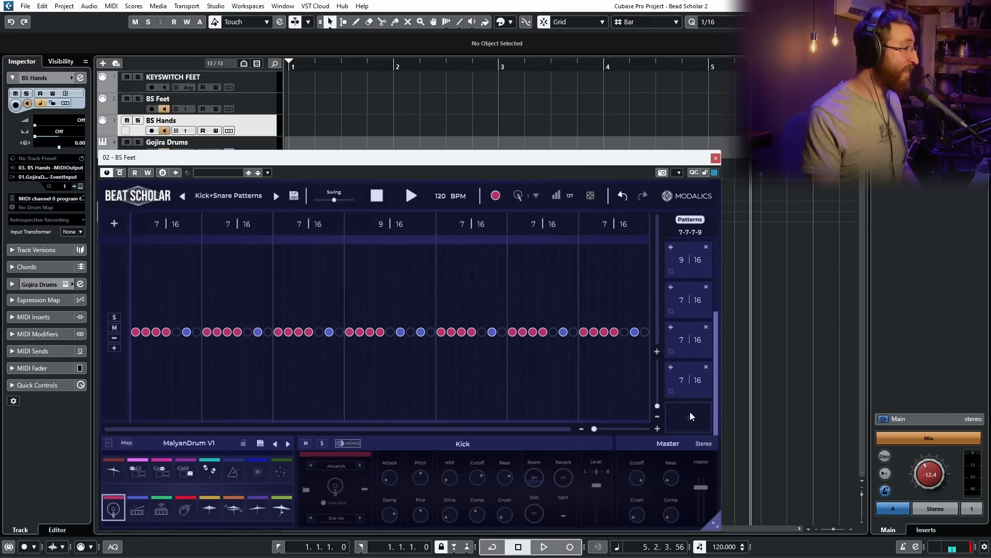
click(691, 413)
right_click(685, 380)
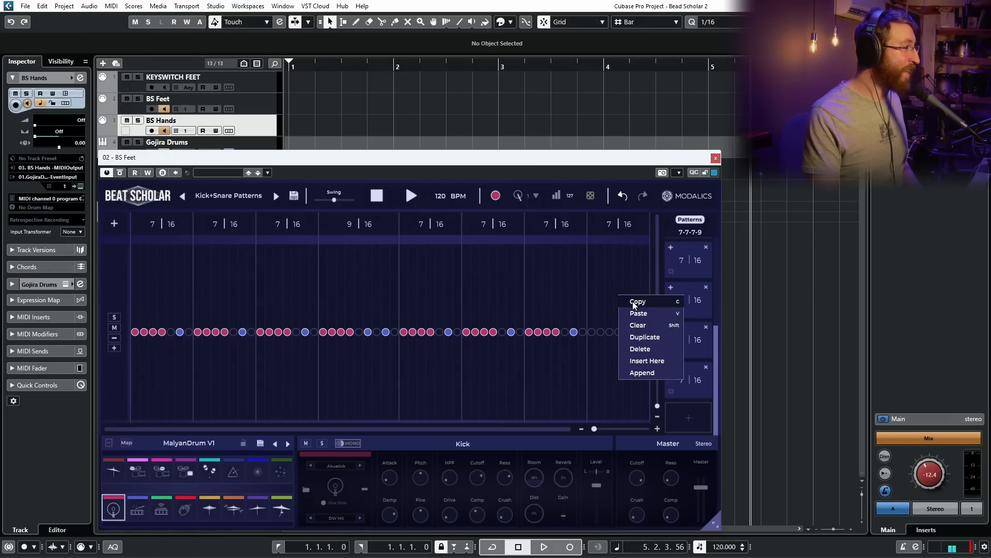
click(644, 313)
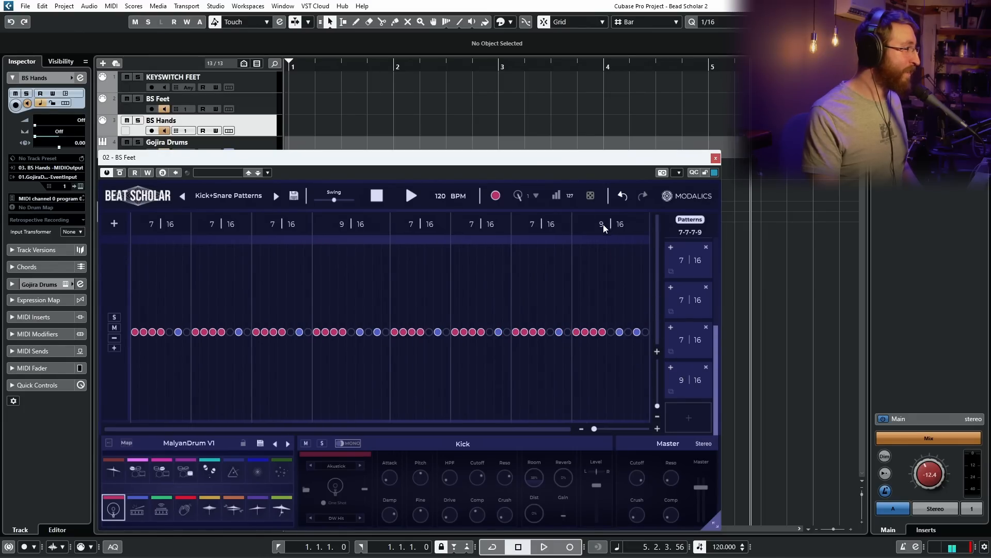
Lengthen the last pattern to 11/16 and add a snare hit near its end
drag(602, 224, 604, 212)
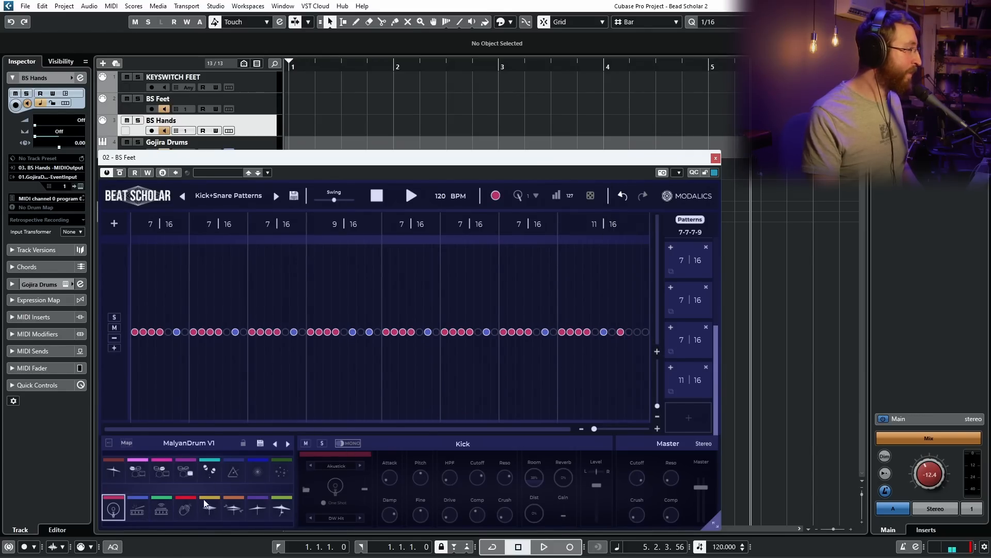
click(144, 509)
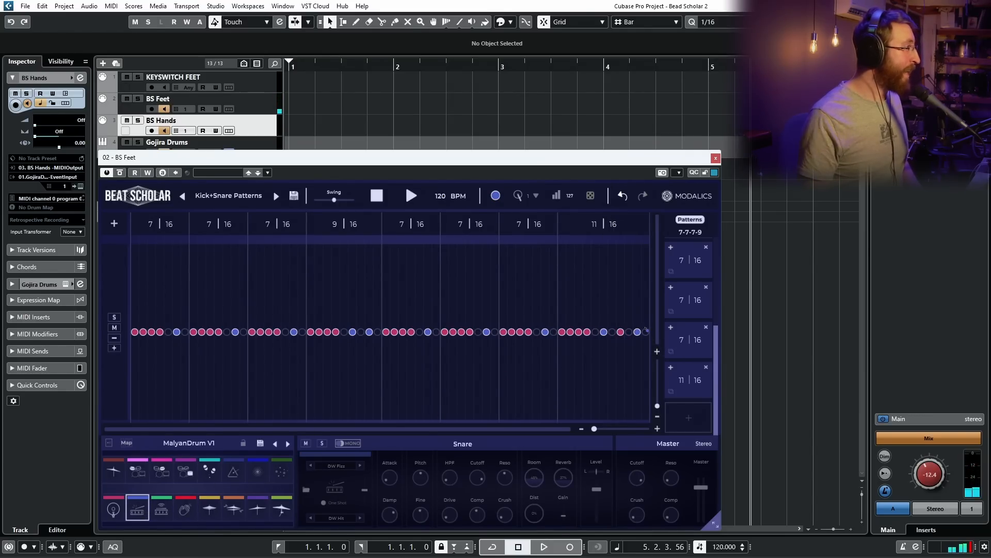
Return to the project start and listen to the extended kick-and-snare bar against the No Snare hands bar
key(period)
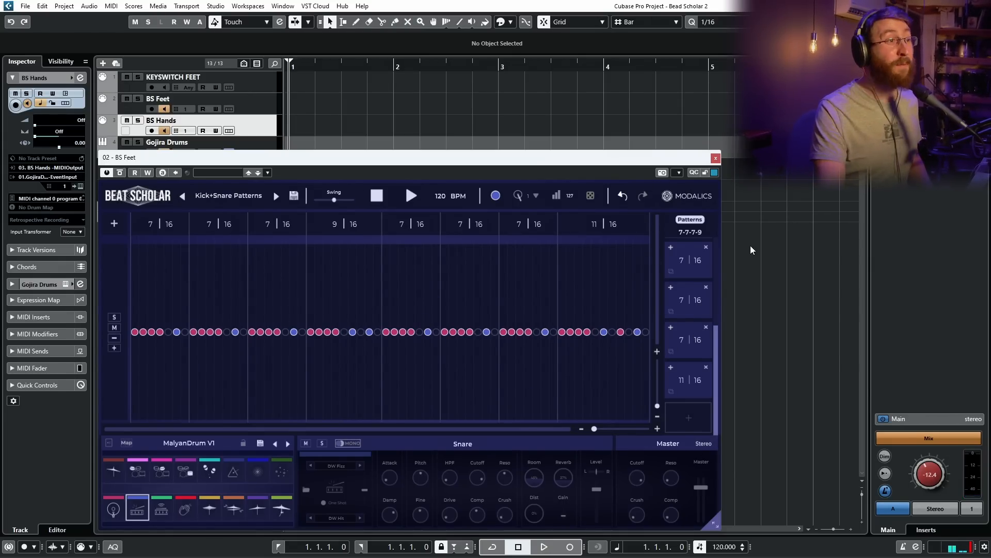
key(space)
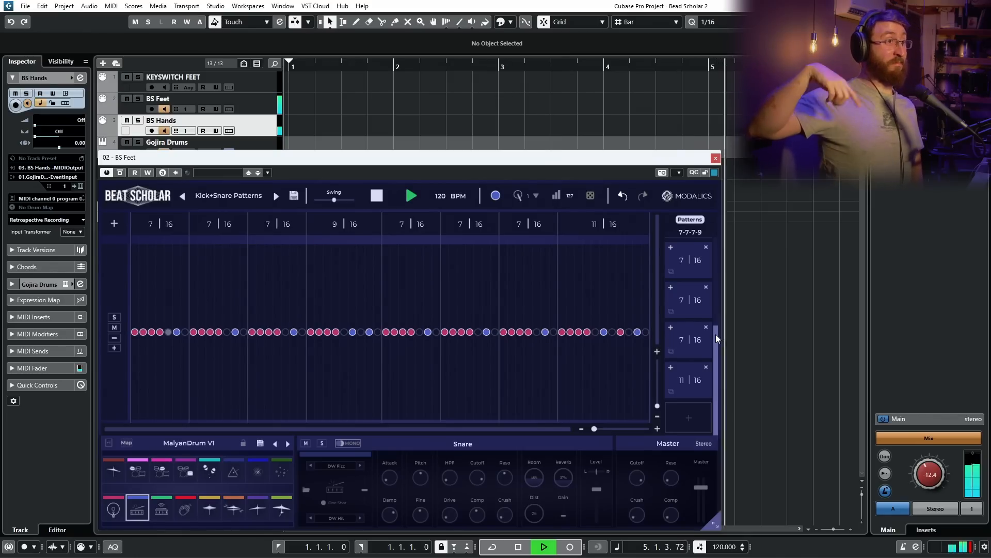
key(space)
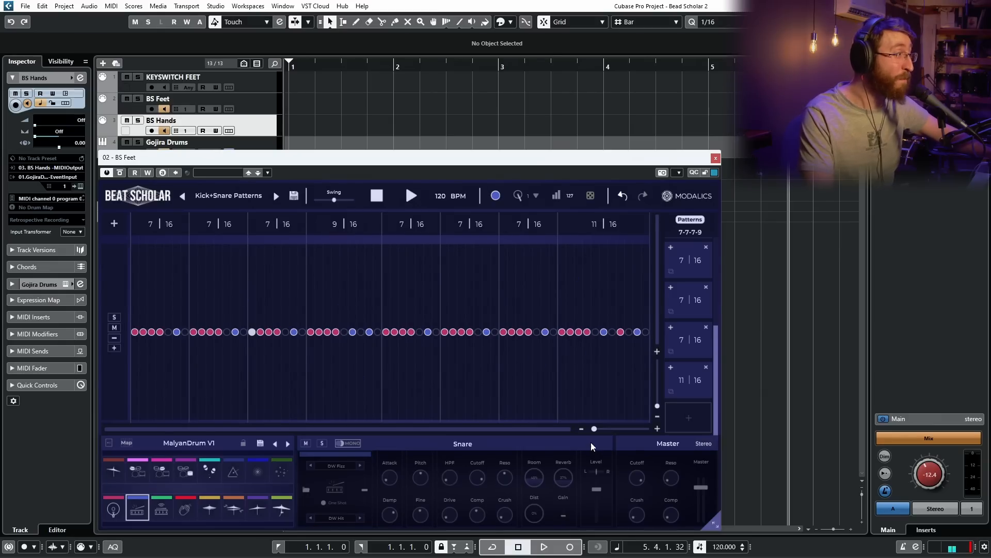
mouse_move(596, 430)
mouse_down()
mouse_move(608, 432)
mouse_move(594, 430)
mouse_up()
key(space)
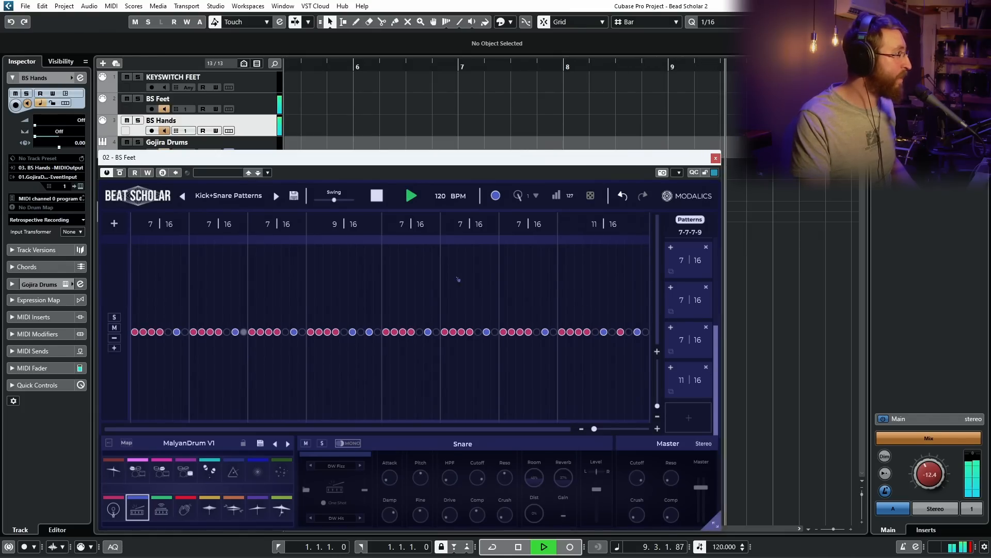
key(space)
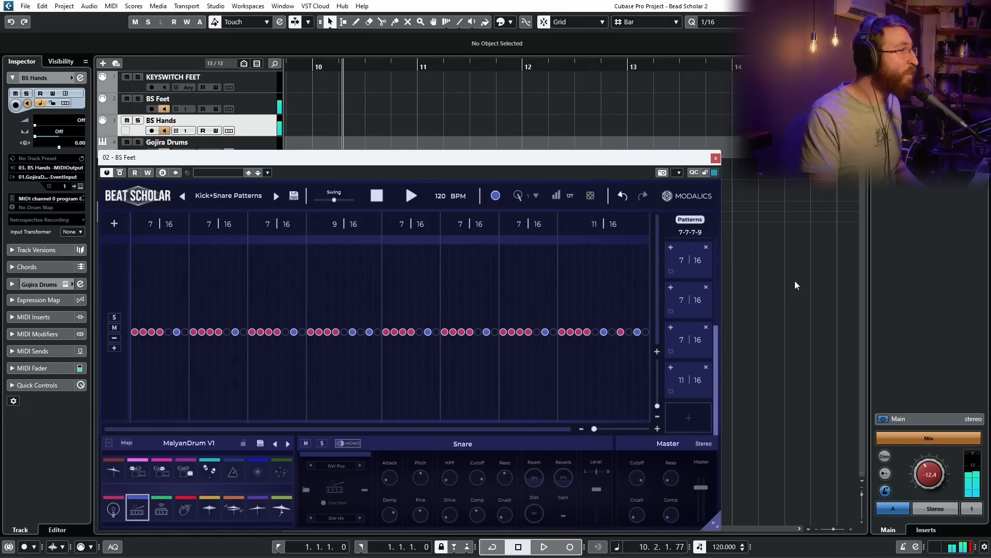
Zoom out the arrangement timeline and place the playback cursor at bar 65, past the existing recordings
key(g)
key(g)
key(g)
key(g)
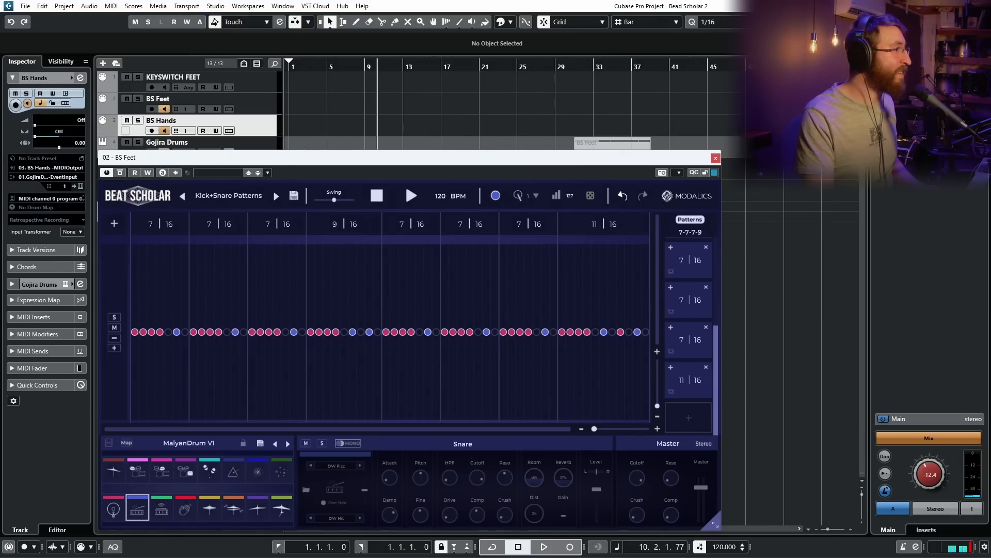
click(790, 277)
key(space)
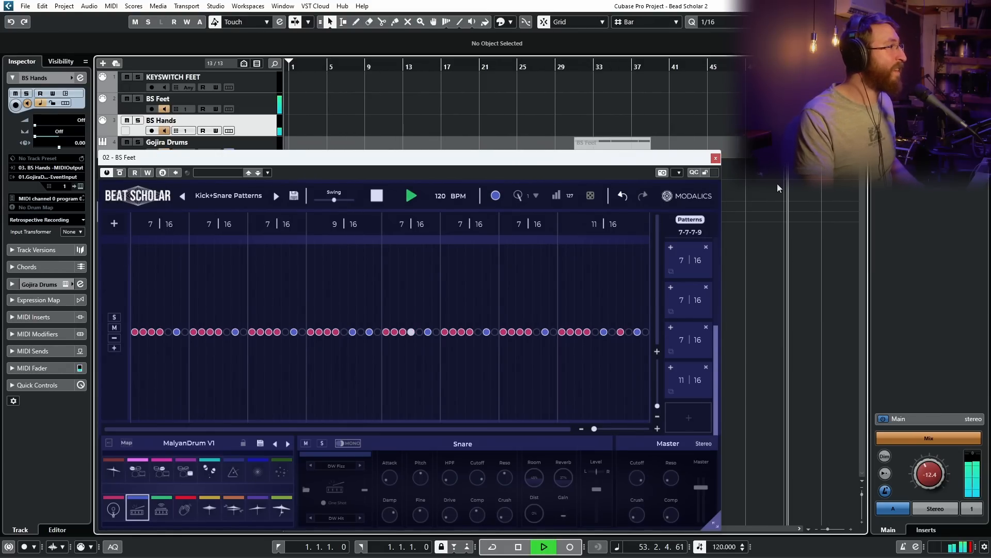
scroll(779, 188, right, 3)
key(space)
drag(783, 67, 783, 62)
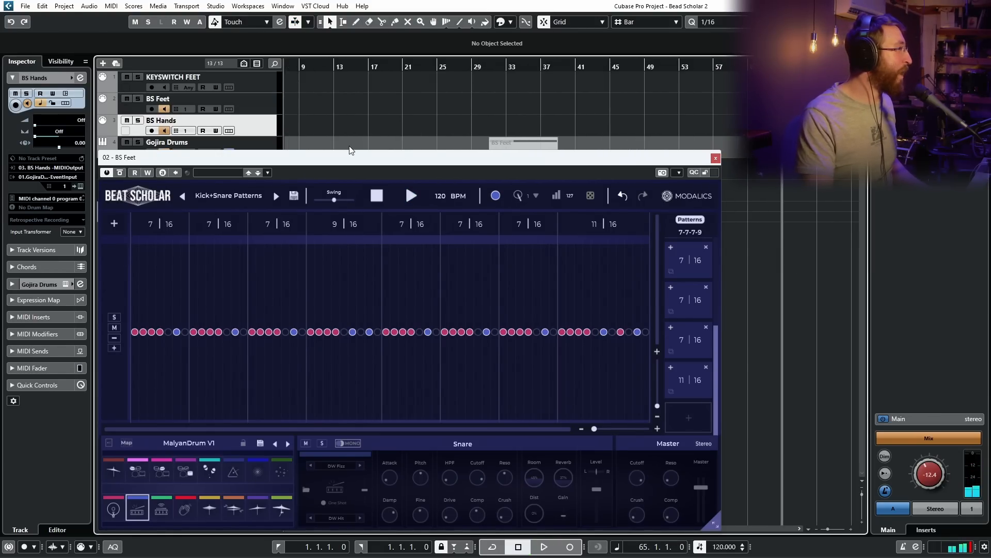
Uncover the track list, record-enable the BS Hands and BS Feet tracks, and start recording from bar 65
drag(350, 155, 453, 138)
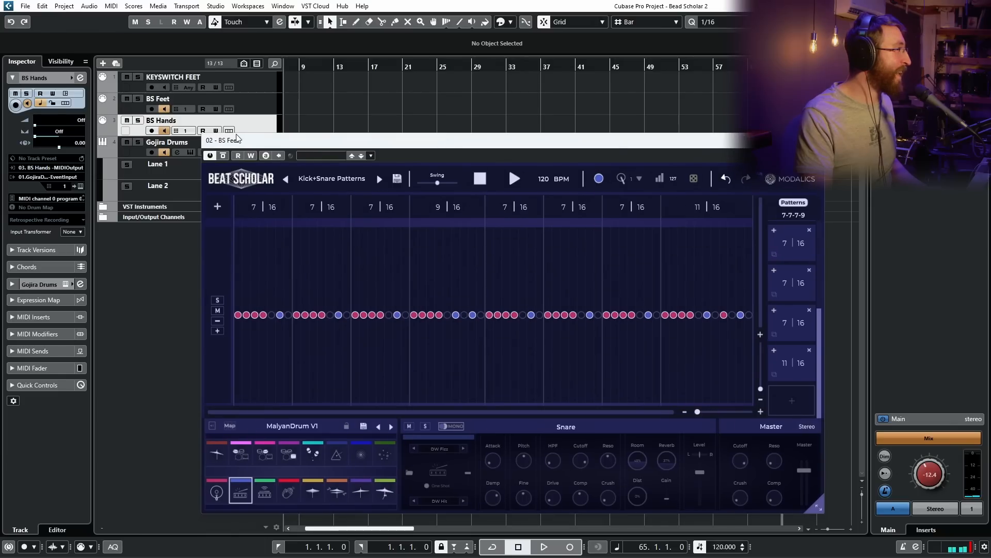
click(153, 131)
click(153, 109)
scroll(685, 85, right, 4)
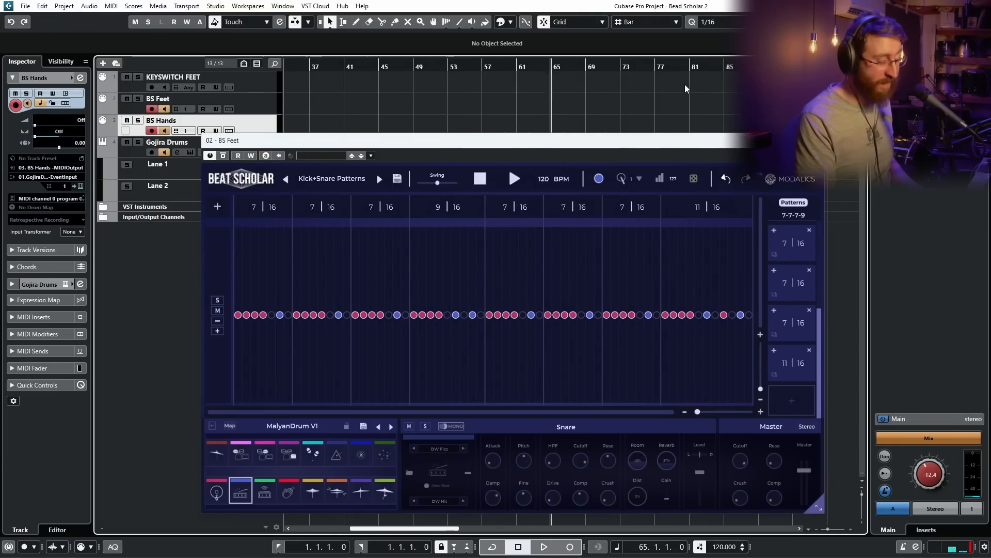
key(KP_Multiply)
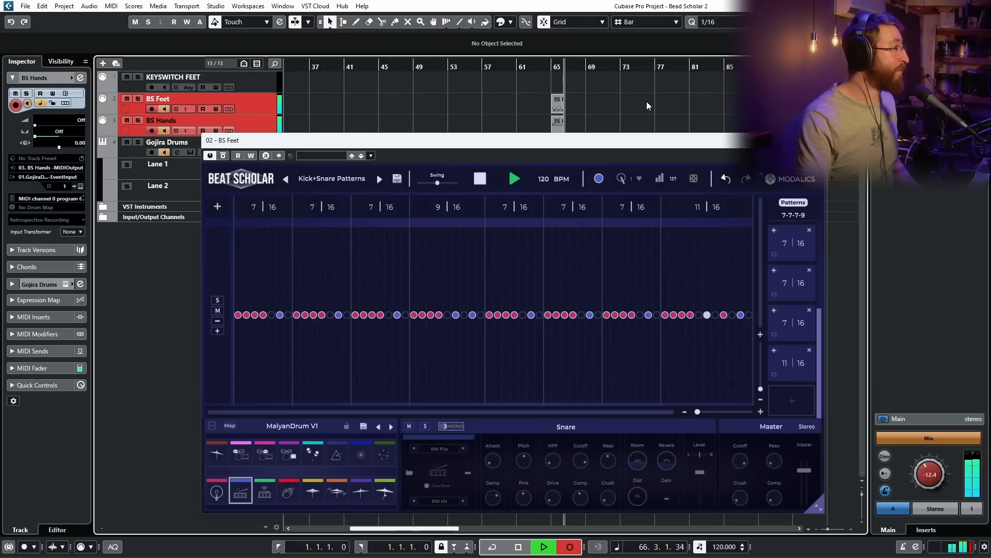
Stop recording and trim the new BS Feet and BS Hands parts to two bars by deleting everything after bar 67
key(space)
key(h)
key(h)
key(h)
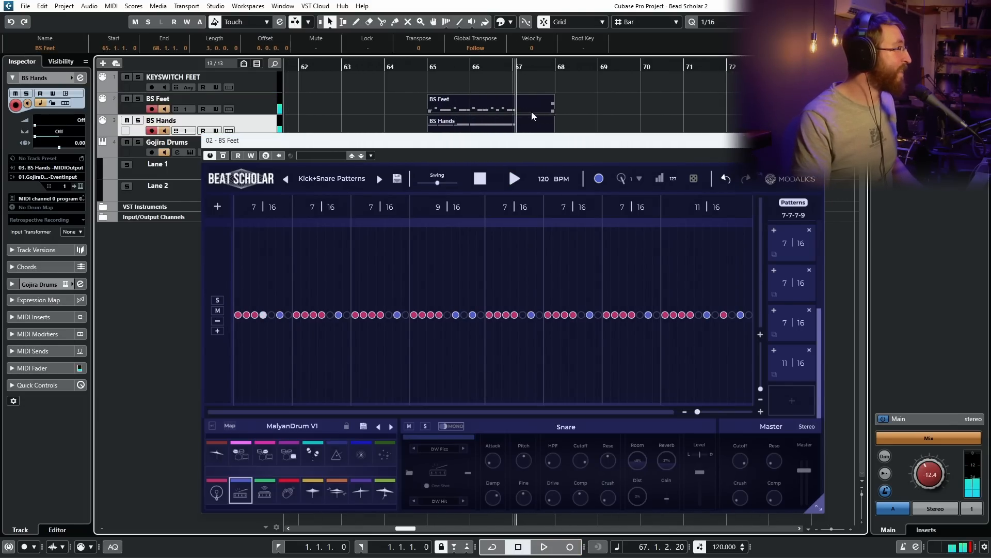
click(528, 105)
key(Delete)
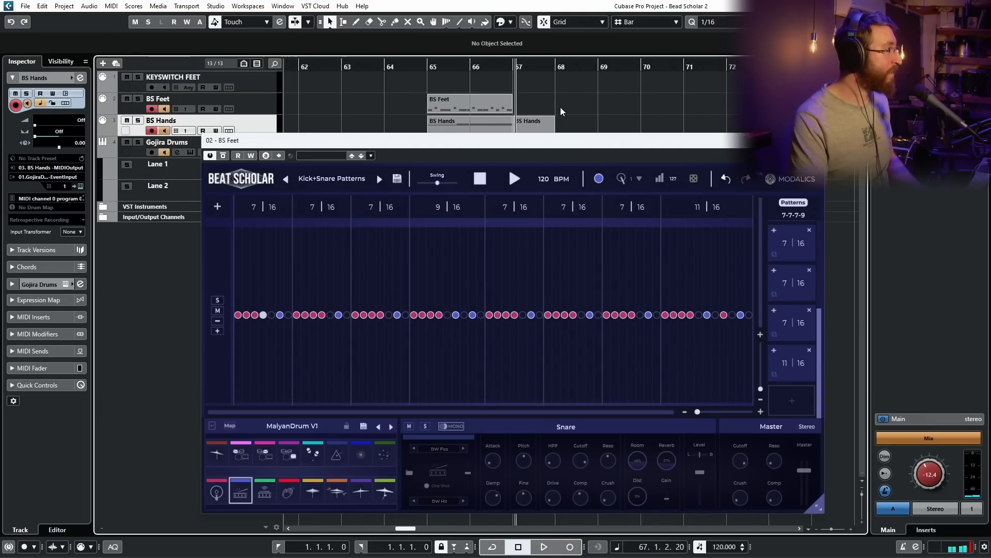
click(534, 127)
key(Delete)
Record a second take of BS Feet and BS Hands from bar 72 and delete everything after bar 74
key(g)
click(701, 67)
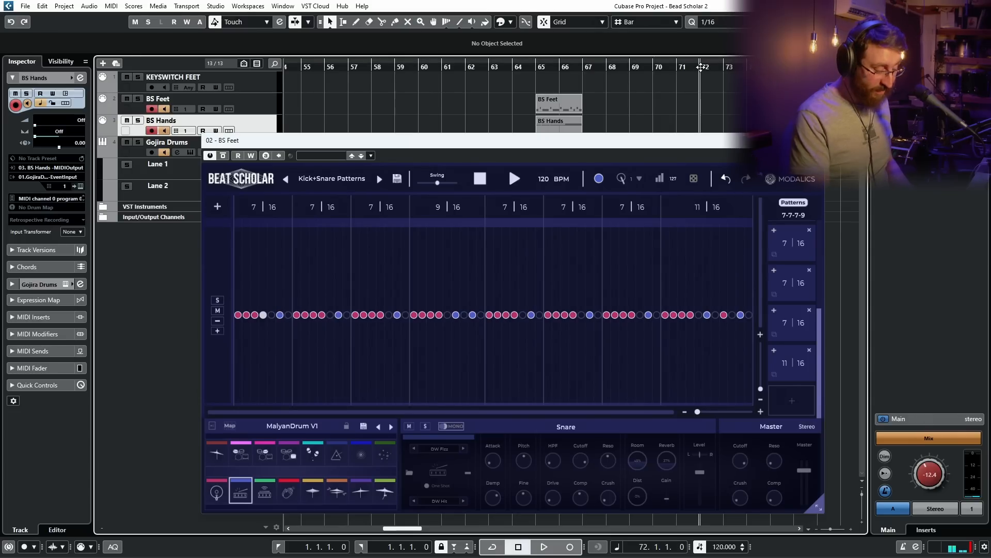
key(KP_Multiply)
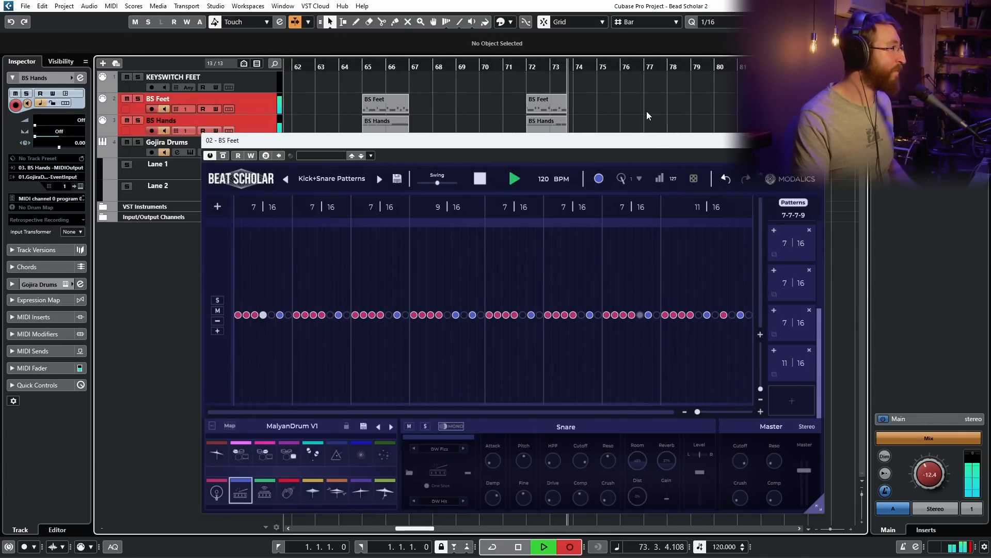
key(space)
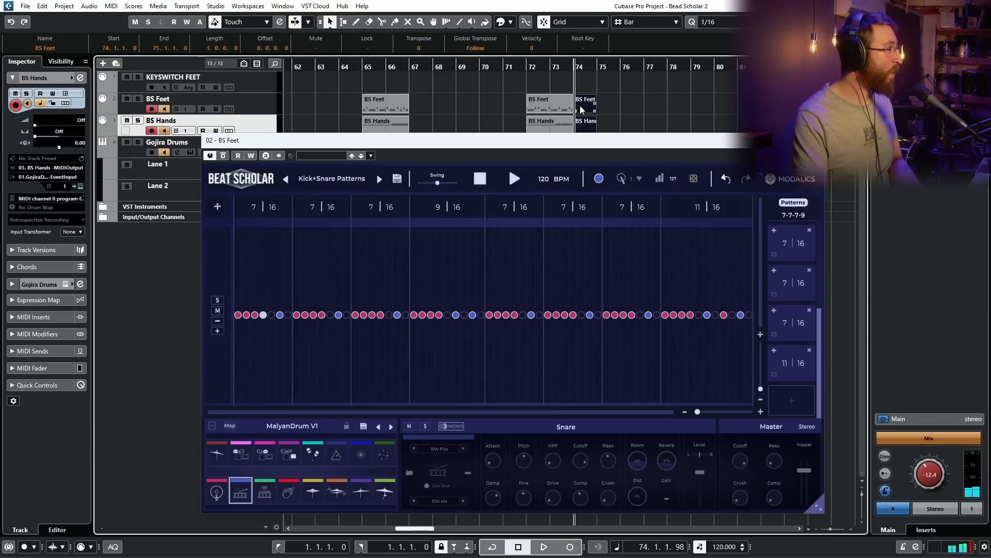
key(Delete)
Place the second BS Feet and BS Hands takes directly after the first at bar 67 and close the Beat Scholar window
drag(608, 100, 396, 148)
click(812, 141)
Turn off monitoring on the BS Feet and BS Hands tracks and move their parts at bars 65 to 69 onto the Gojira Drums lanes
click(165, 133)
drag(392, 108, 388, 175)
drag(444, 107, 429, 187)
drag(396, 169, 395, 188)
click(389, 81)
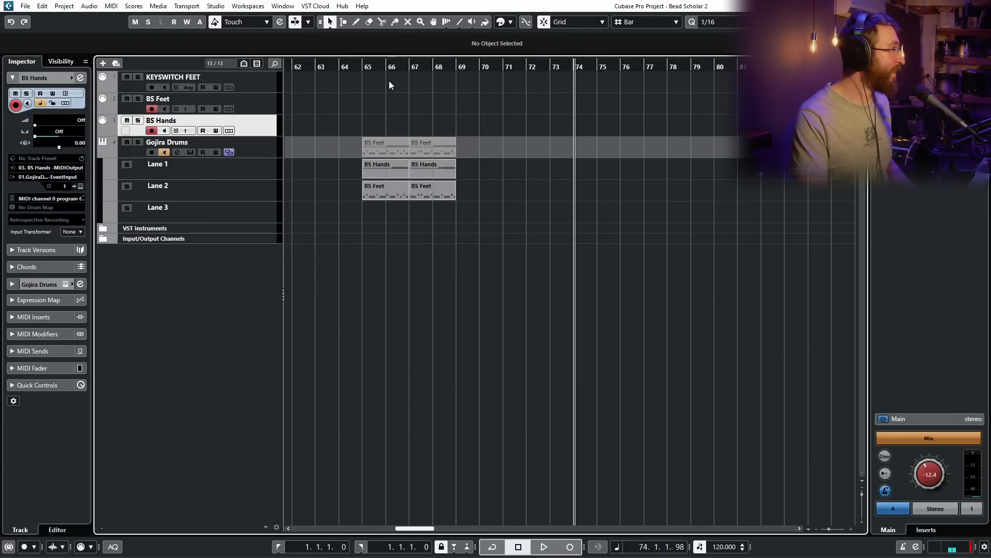
Listen to the combined parts on Gojira Drums from bar 65, looping playback over bars 65 to 69
click(362, 64)
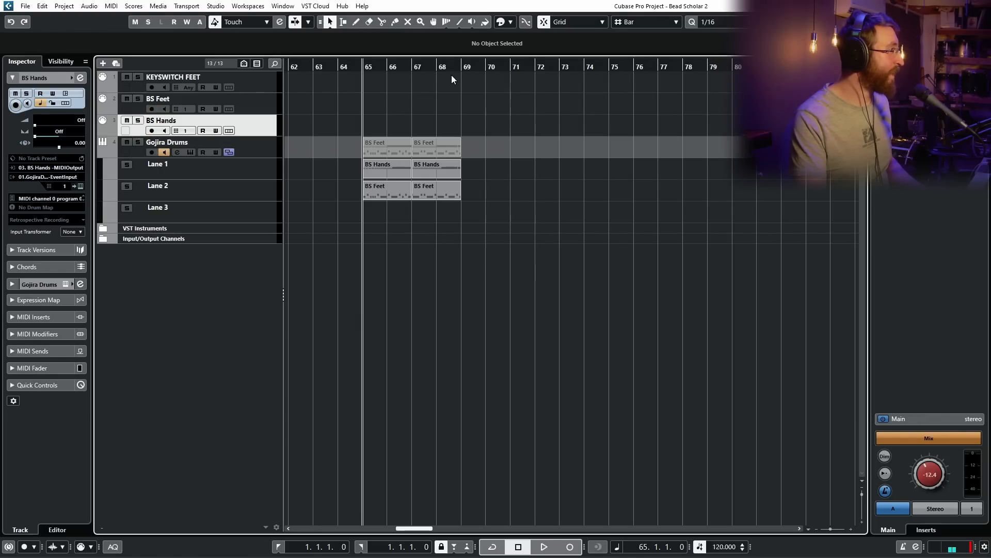
key(space)
scroll(408, 218, up, 2)
scroll(488, 225, up, 2)
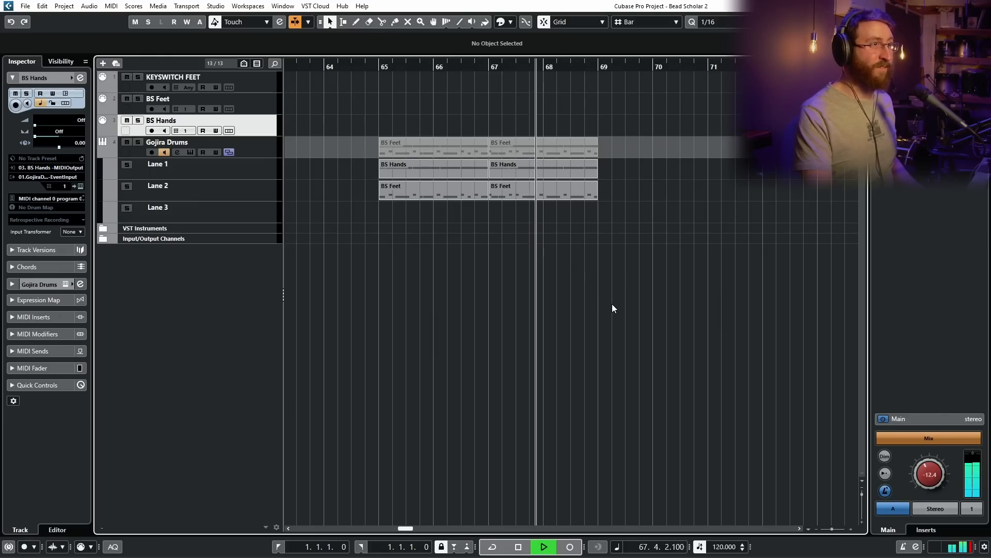
key(ctrl+a)
key(p)
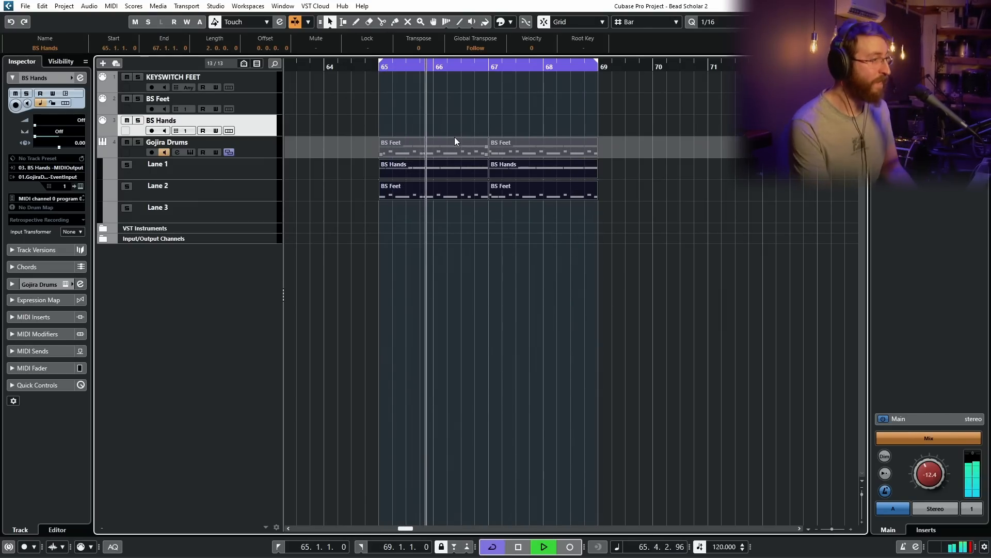
key(space)
Delete all the BS Feet and BS Hands parts at bars 65 to 69 and switch off cycle playback
drag(649, 297, 368, 134)
key(Delete)
key(slash)
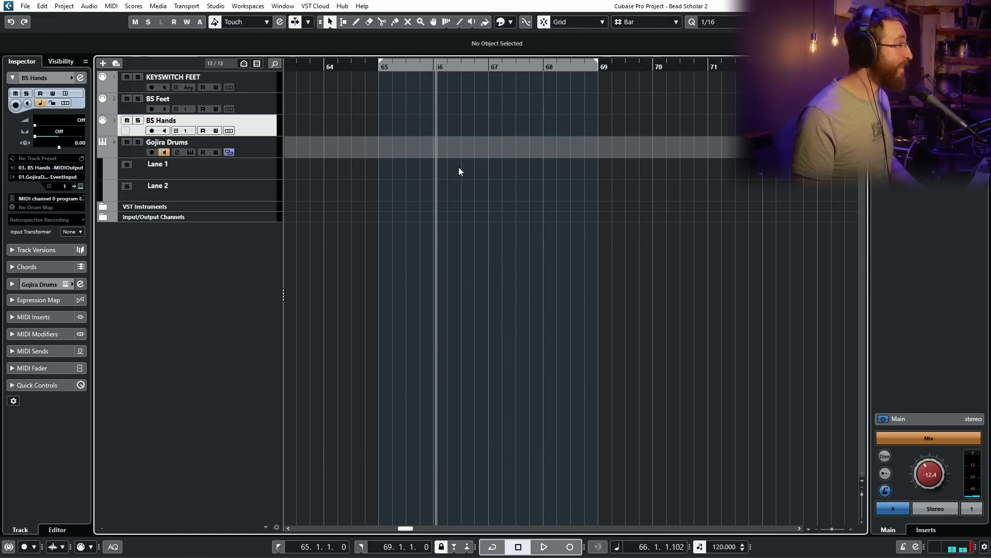
Return the playback cursor to the project start and zoom out the timeline to show the earlier recording
key(Home)
key(g)
key(g)
key(g)
key(g)
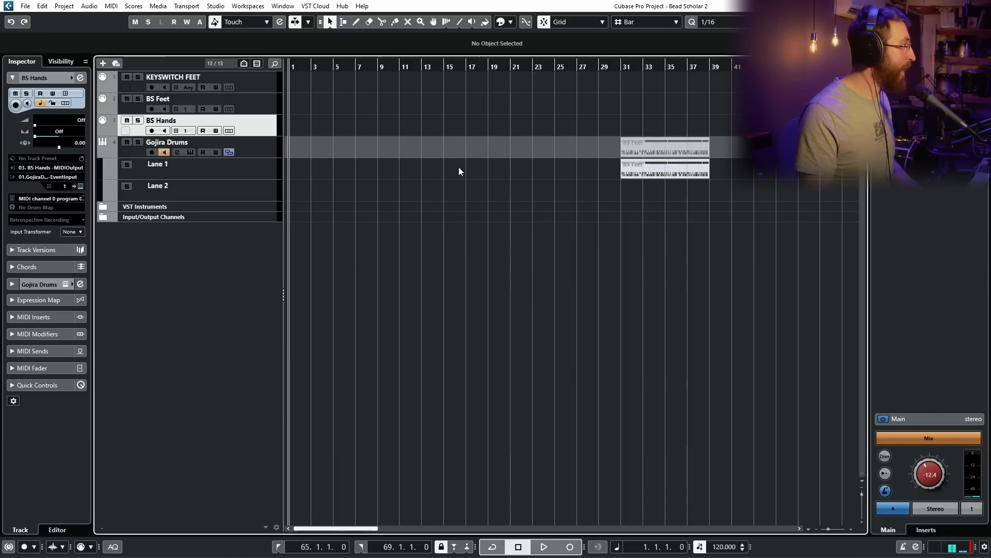